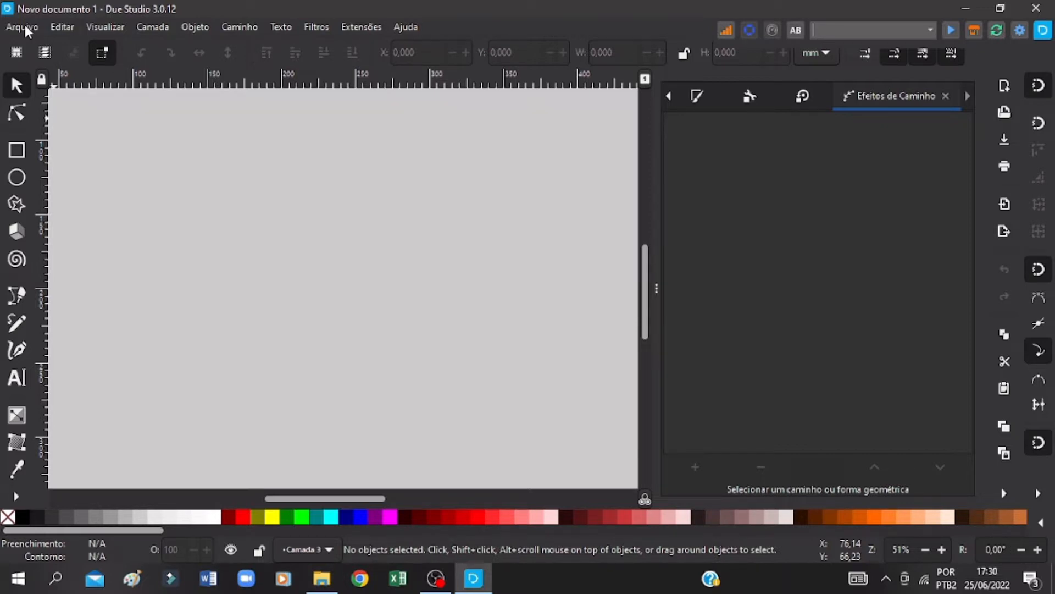
drag(363, 499, 332, 499)
scroll(362, 468, up, 3)
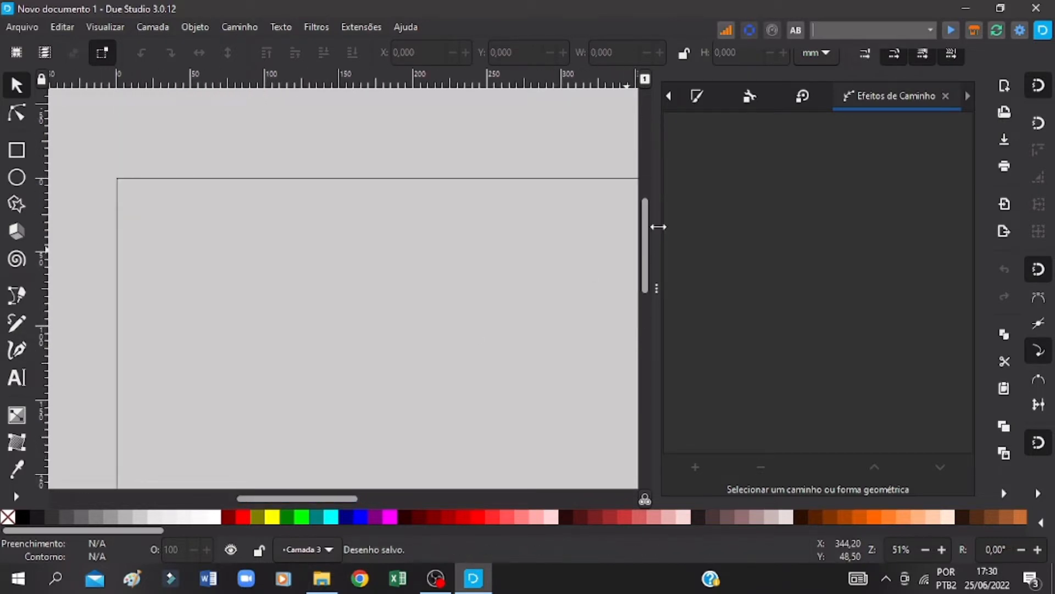
drag(256, 349, 202, 274)
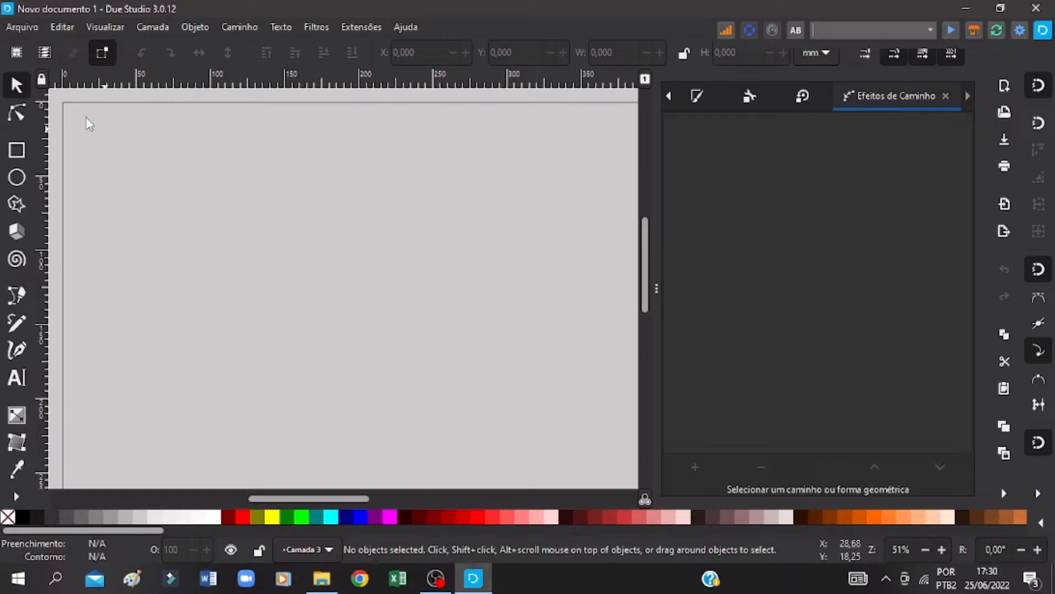
click(26, 30)
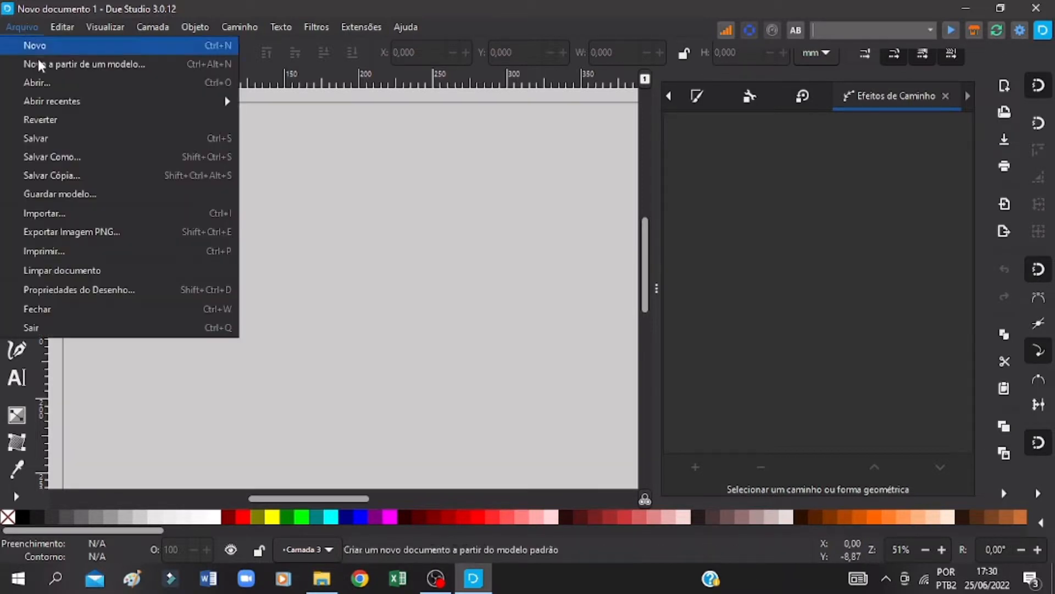
click(78, 214)
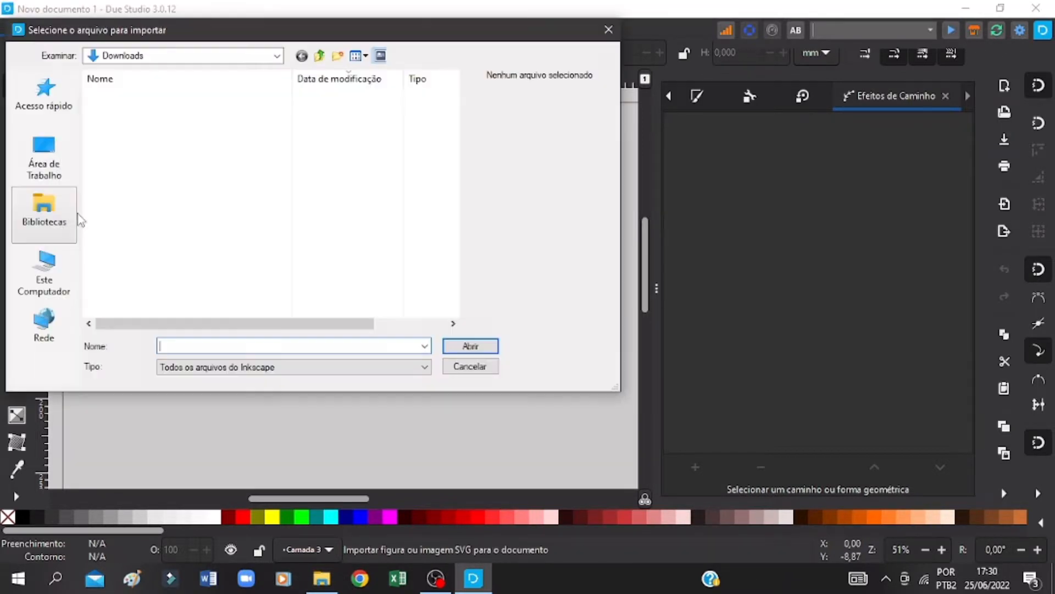
click(184, 115)
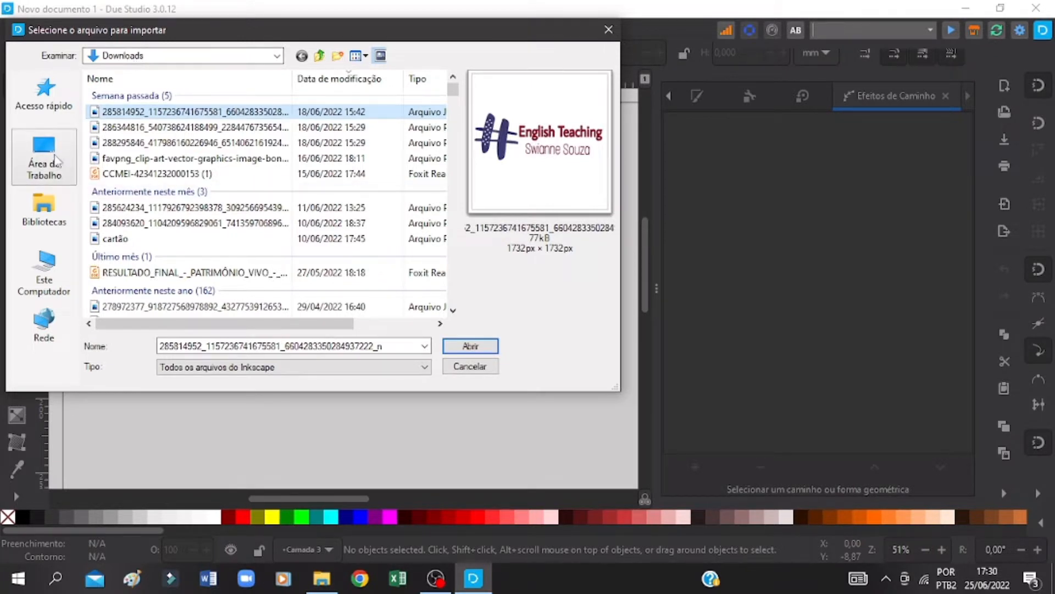
click(479, 348)
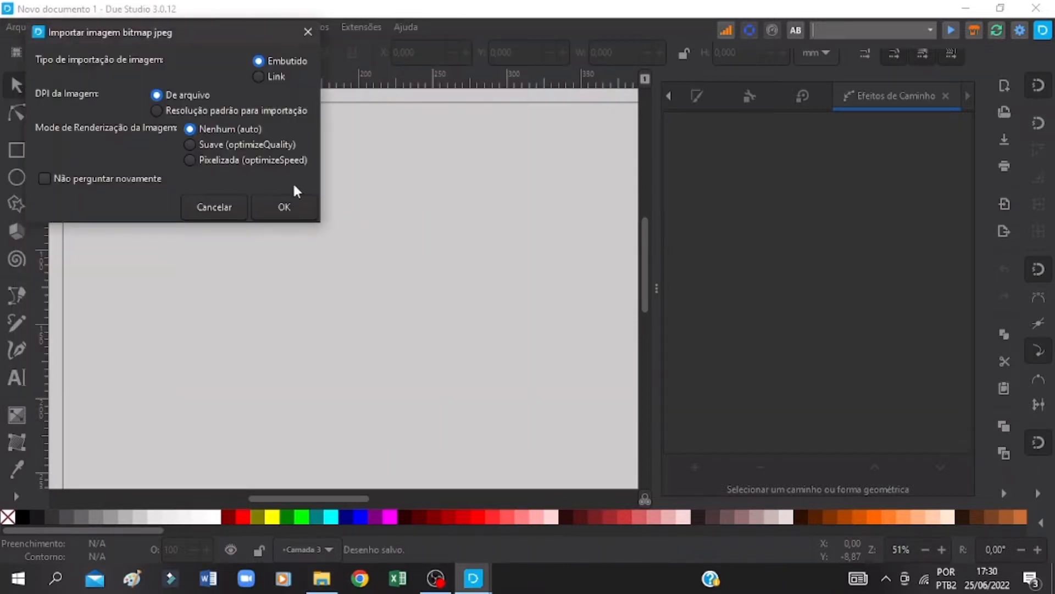
click(293, 204)
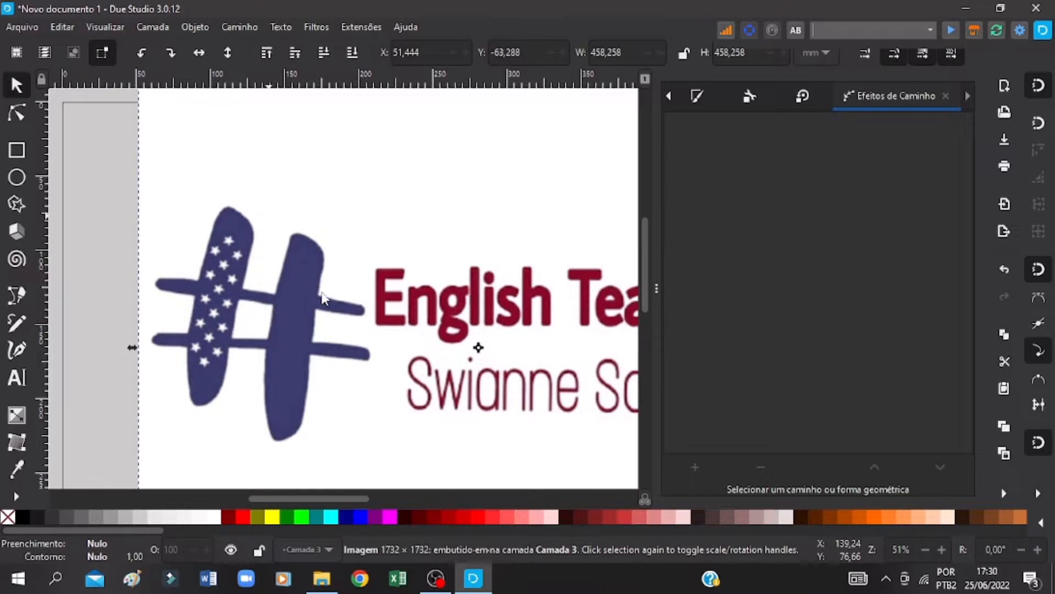
Step: Move the imported logo image to about X 4 mm, Y -66 mm, near the page's left edge
drag(411, 308, 334, 287)
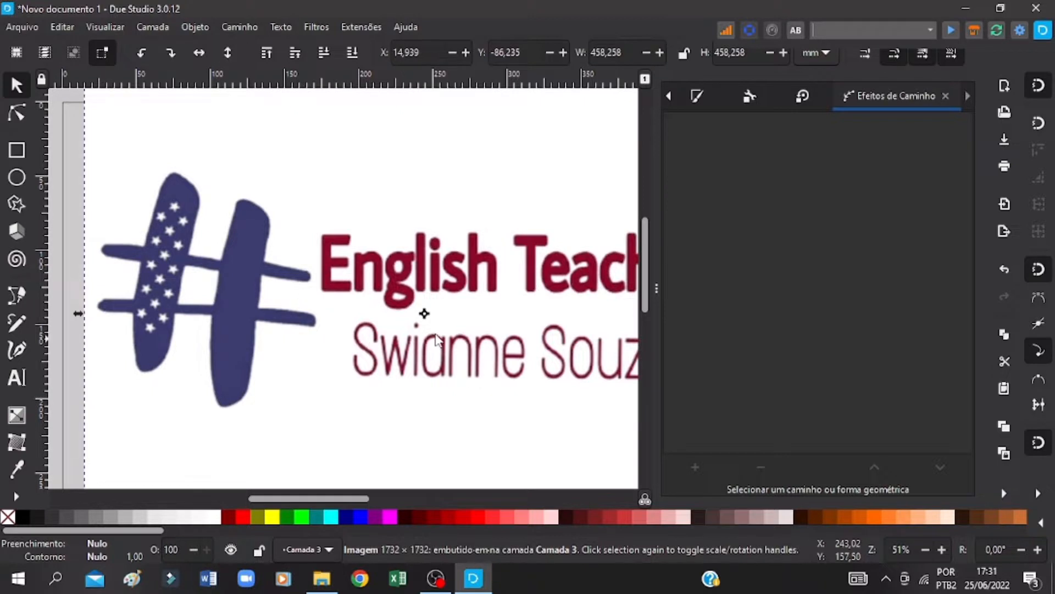
drag(474, 291, 467, 319)
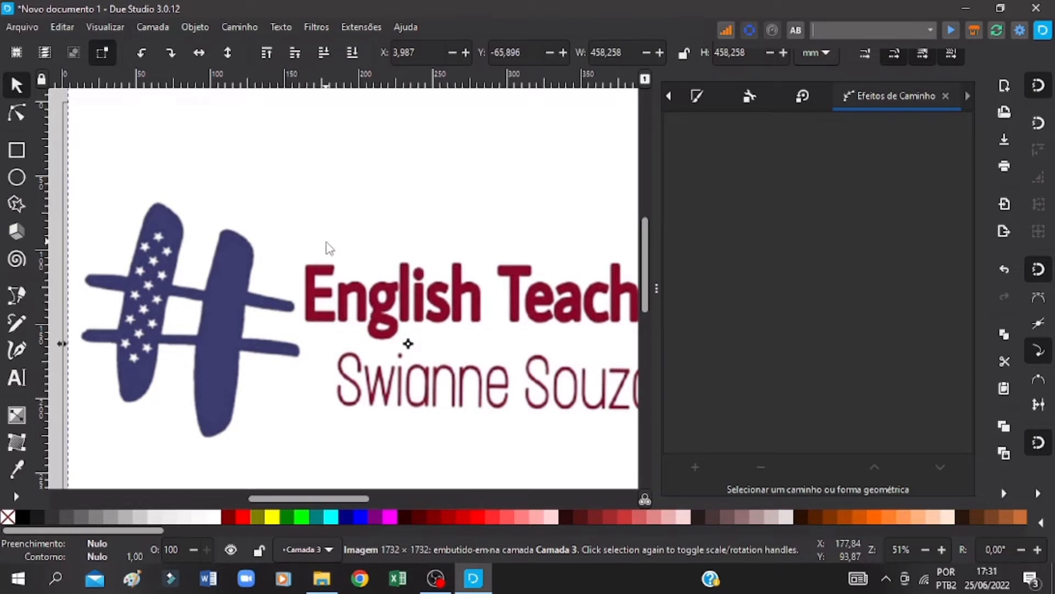
key(ctrl+s)
key(ctrl+s)
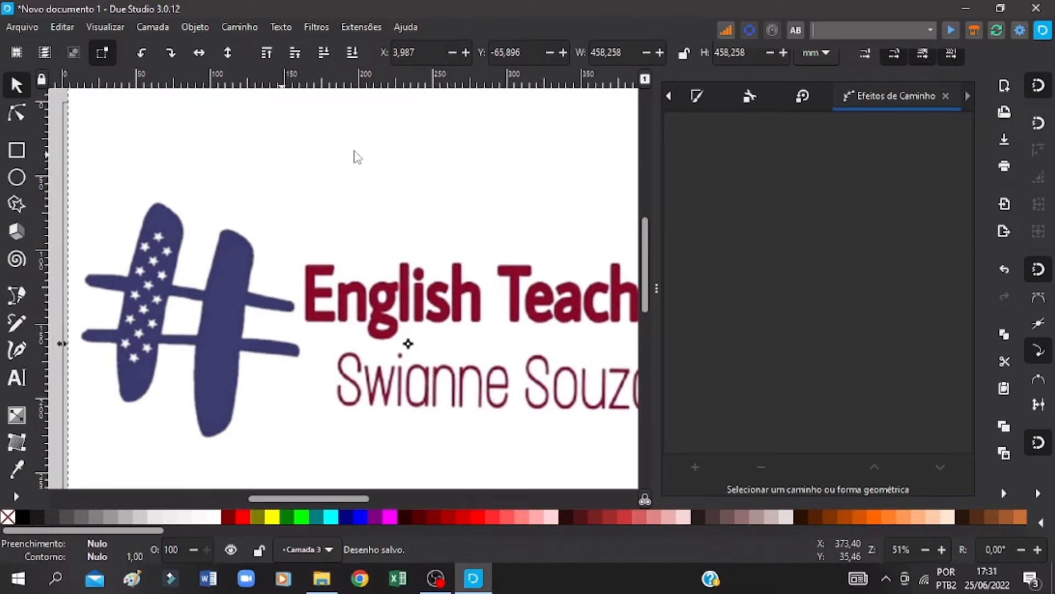
Step: Trace the logo bitmap in a single pass using Corte do brilho with a 0,450 threshold, previewing it before applying
click(249, 28)
click(259, 43)
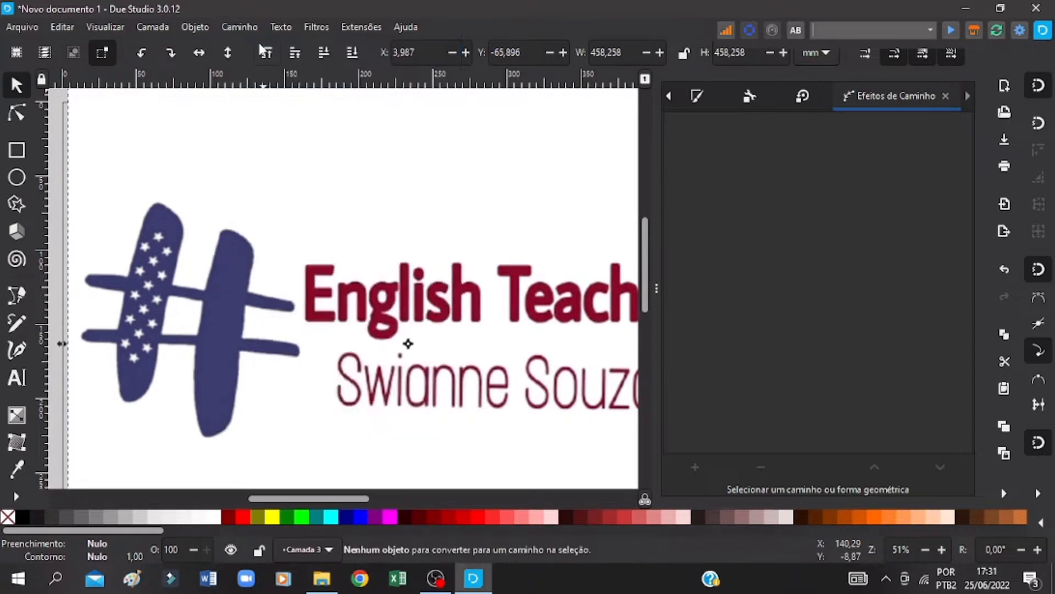
click(249, 29)
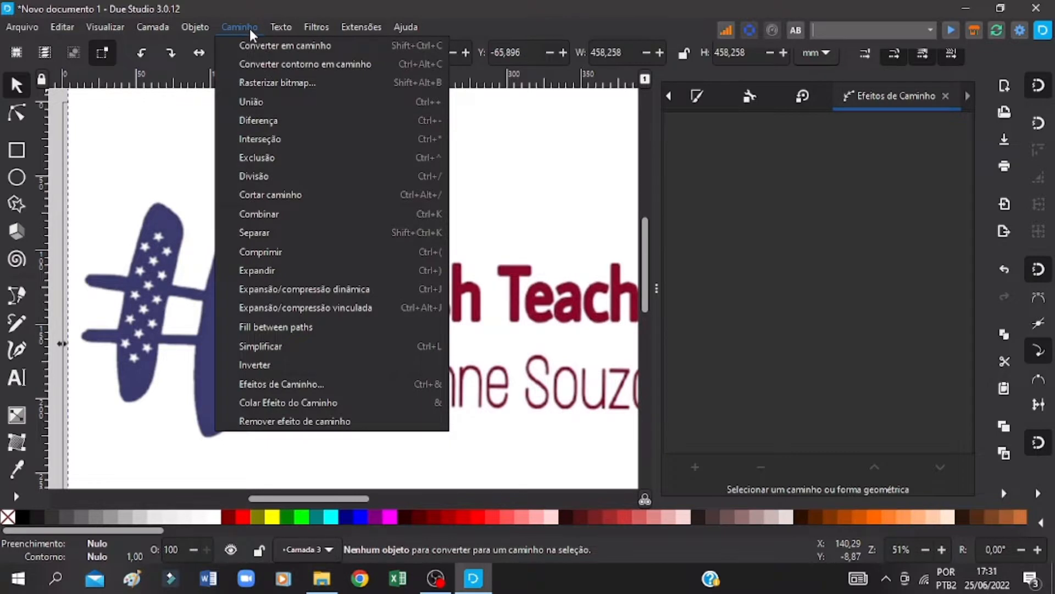
click(265, 83)
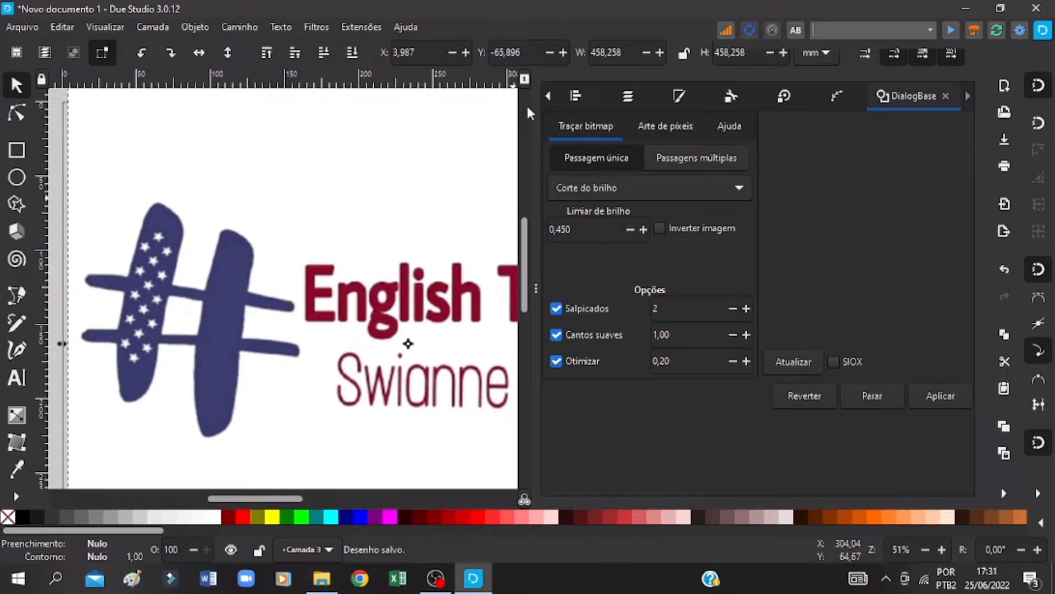
click(740, 187)
click(605, 187)
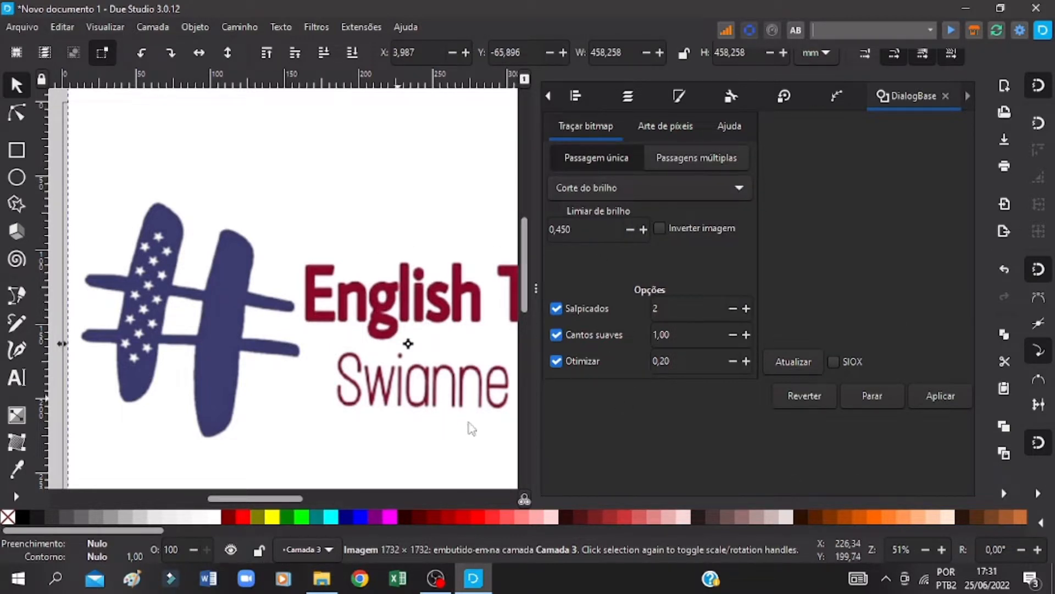
click(800, 370)
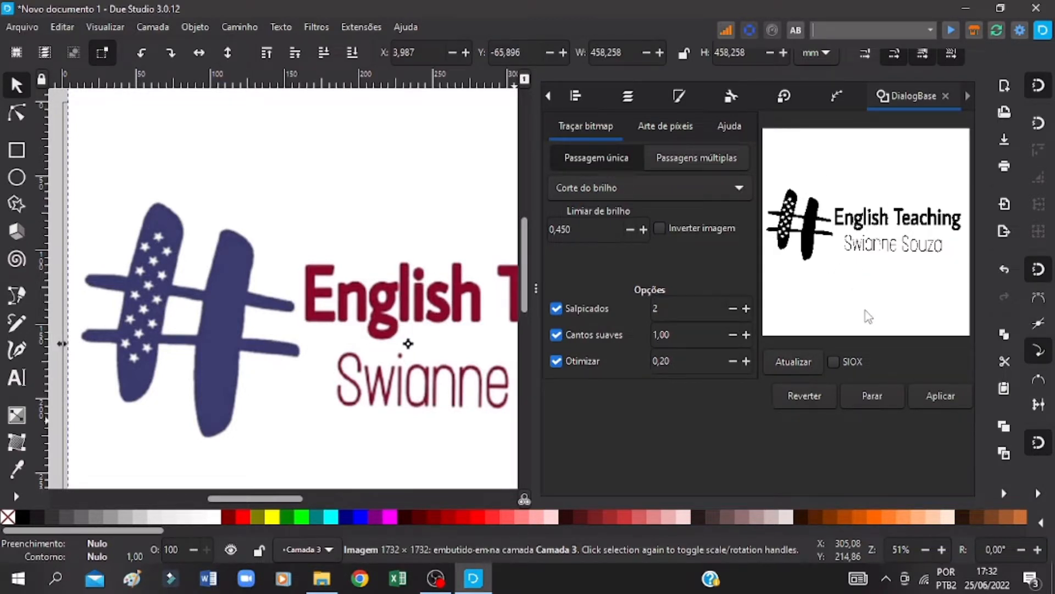
click(942, 395)
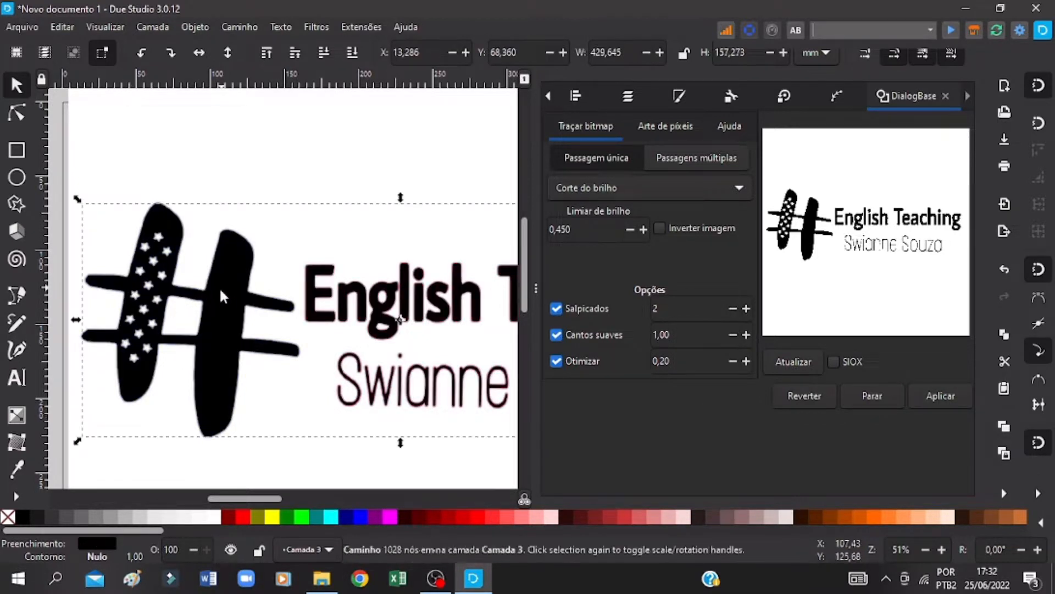
Step: Move the black traced logo up off the source image to about X -3 mm, Y 6 mm, comparing both close up
mouse_move(220, 287)
mouse_down()
mouse_move(204, 324)
mouse_move(191, 320)
mouse_move(223, 269)
mouse_move(230, 246)
mouse_move(215, 227)
mouse_move(227, 227)
mouse_move(229, 202)
mouse_up()
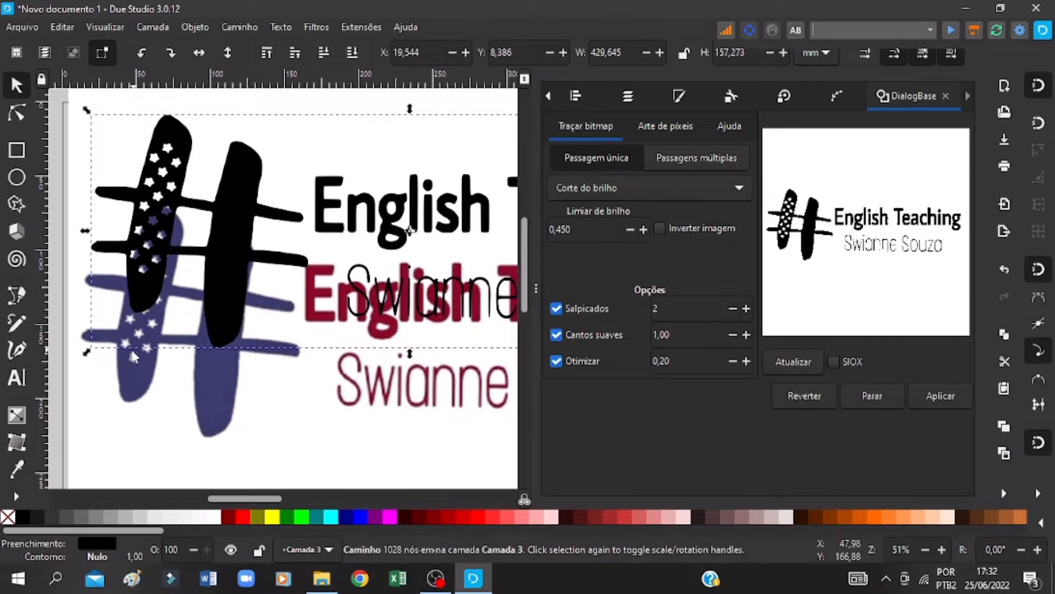
drag(387, 283, 350, 205)
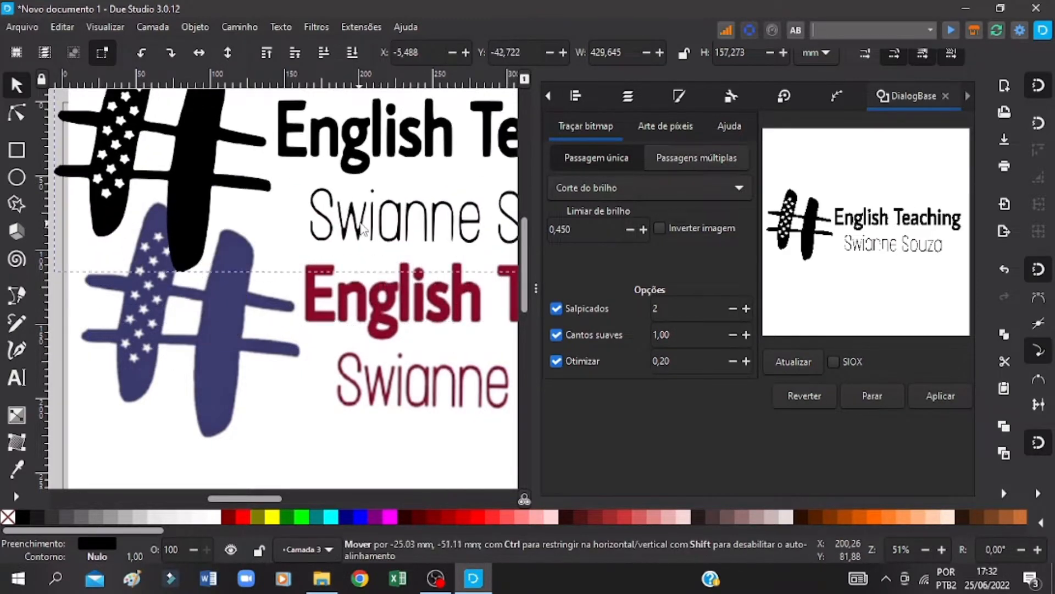
click(943, 549)
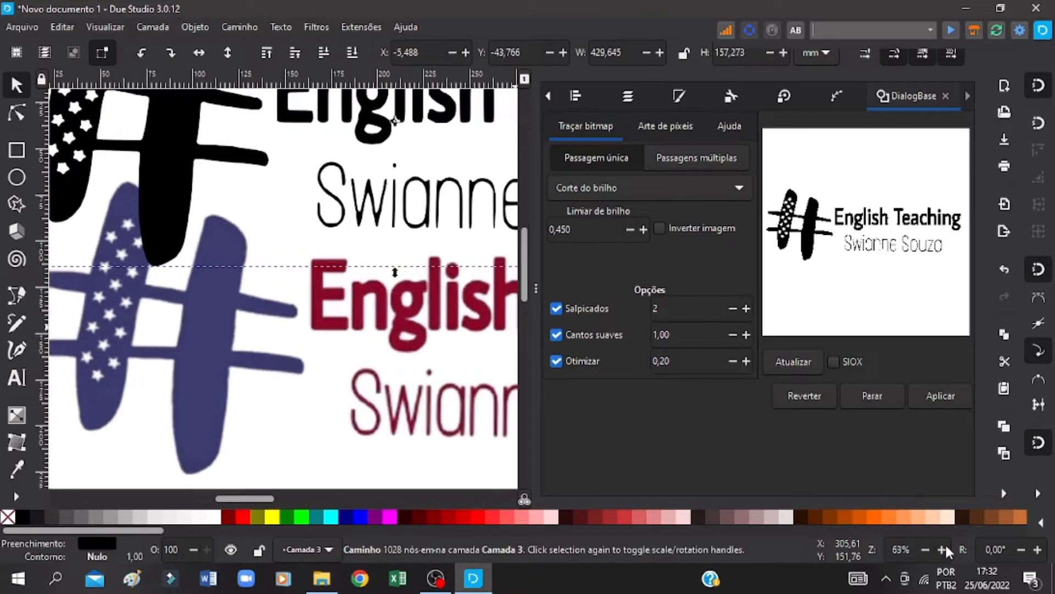
click(943, 549)
scroll(507, 259, up, 3)
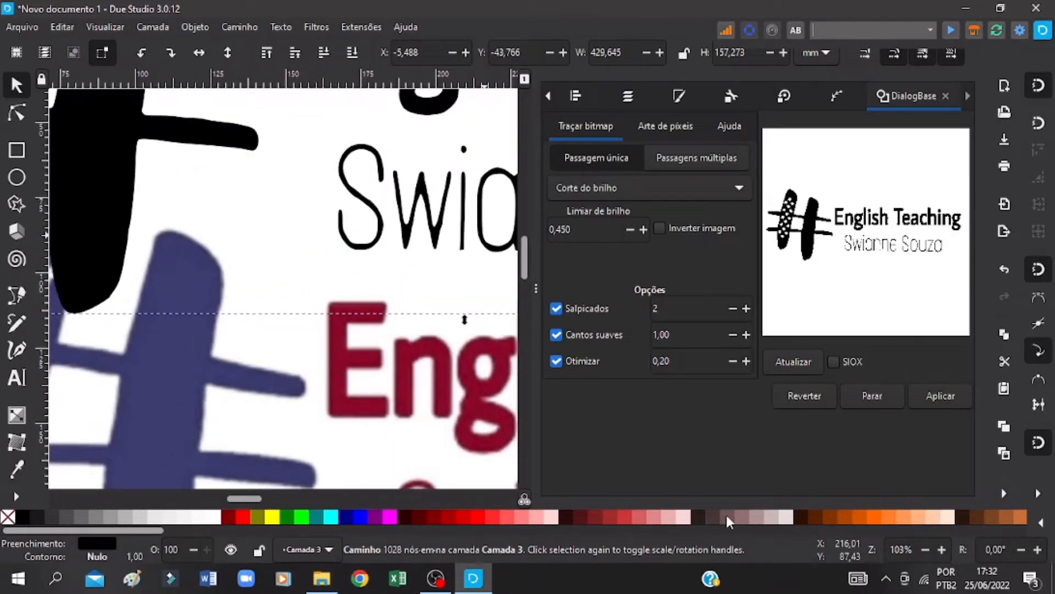
click(925, 549)
click(925, 549)
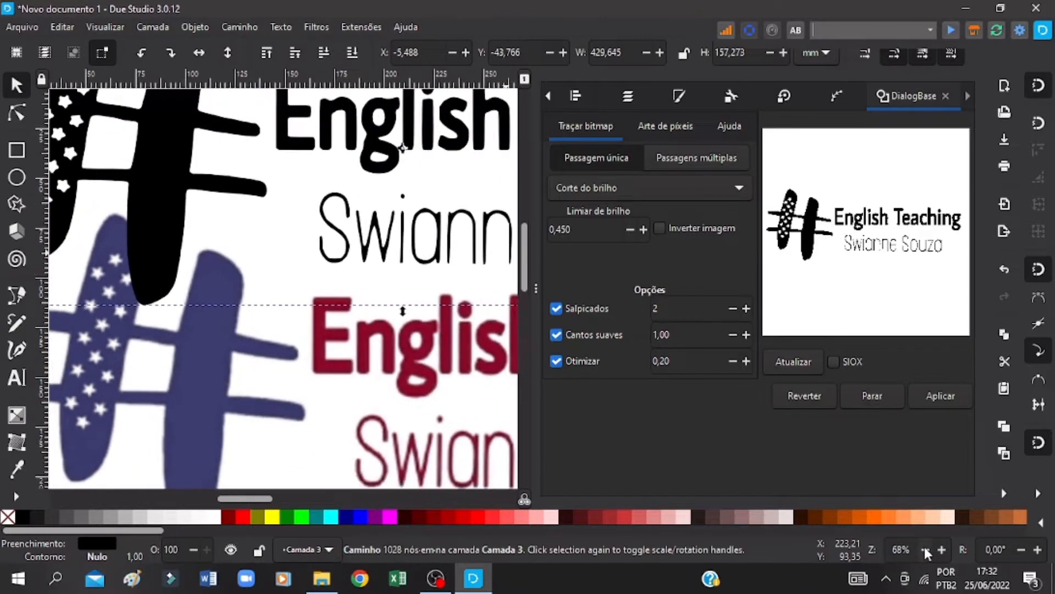
click(925, 549)
drag(203, 140, 206, 207)
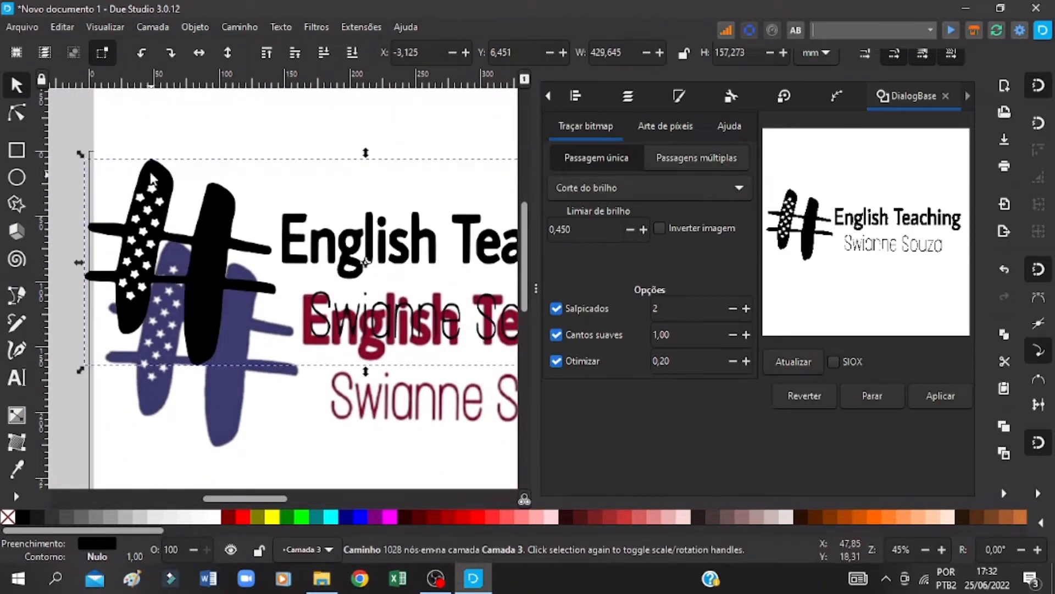
key(ctrl+s)
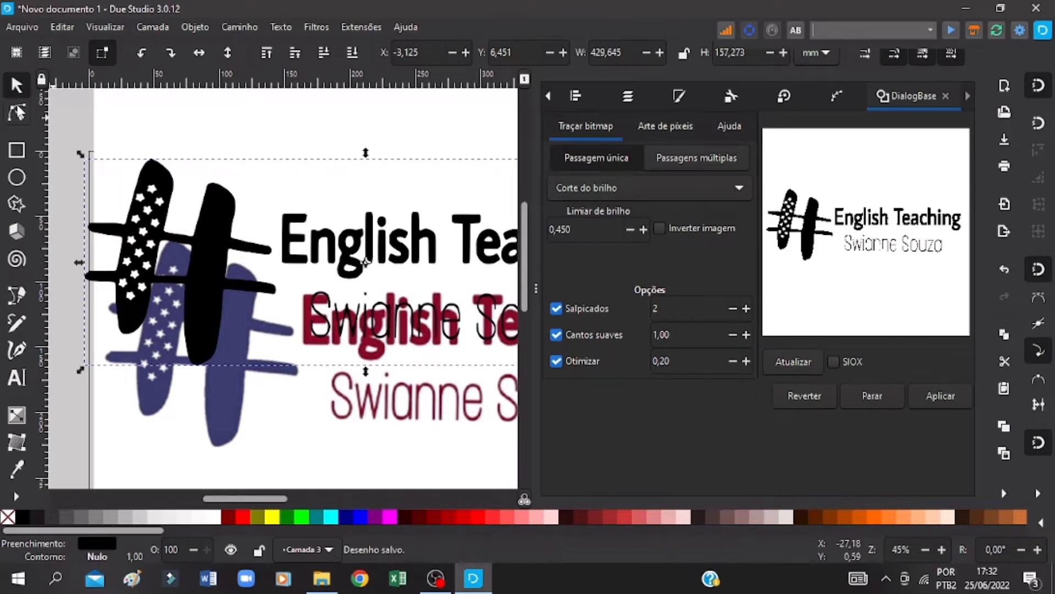
Step: Inspect the nodes of the black traced logo and delete the trace, keeping the source image
click(16, 112)
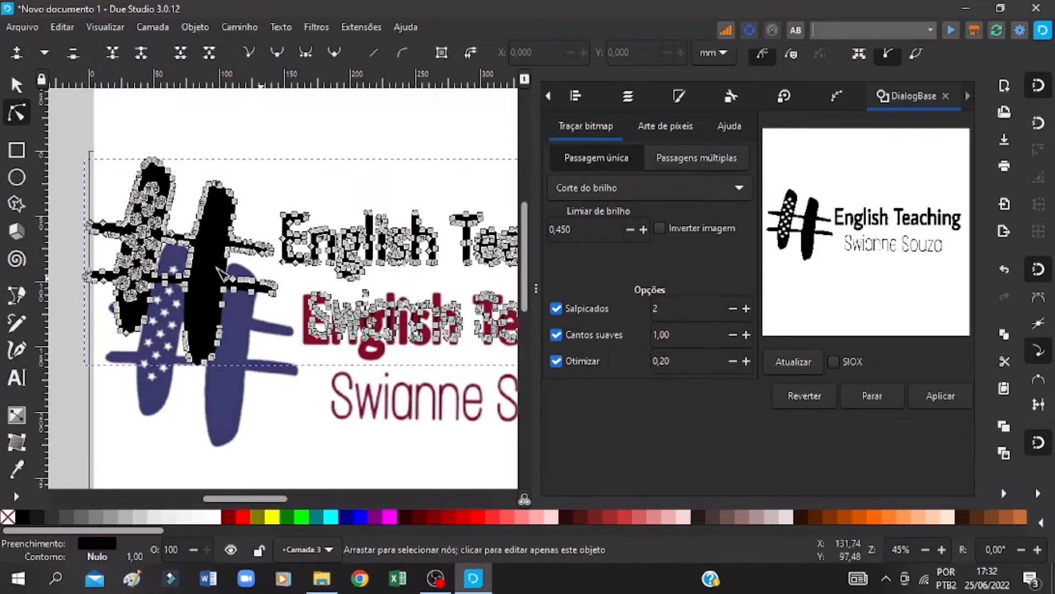
key(ctrl+s)
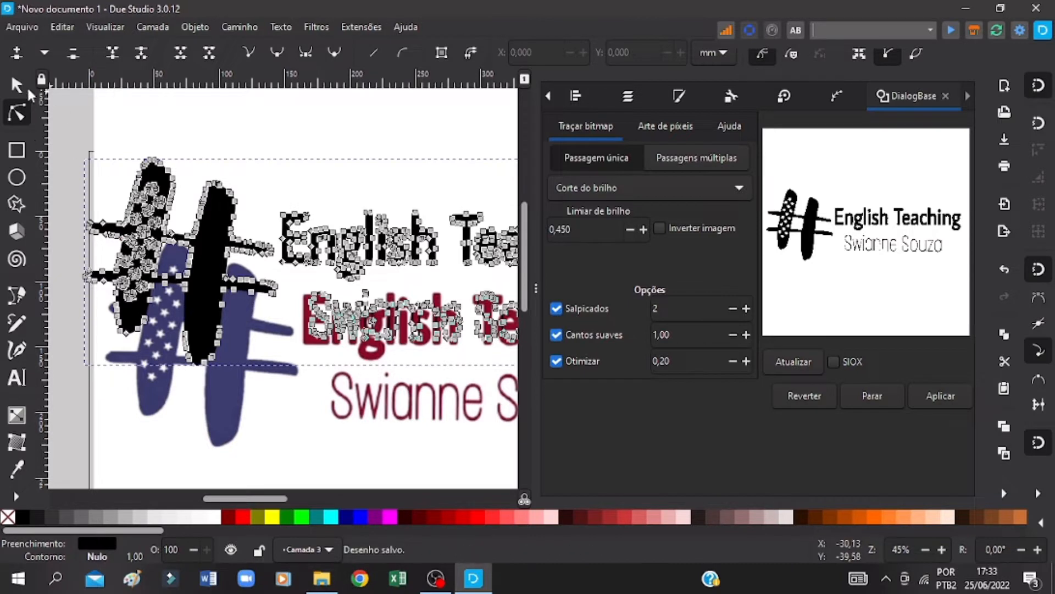
click(17, 85)
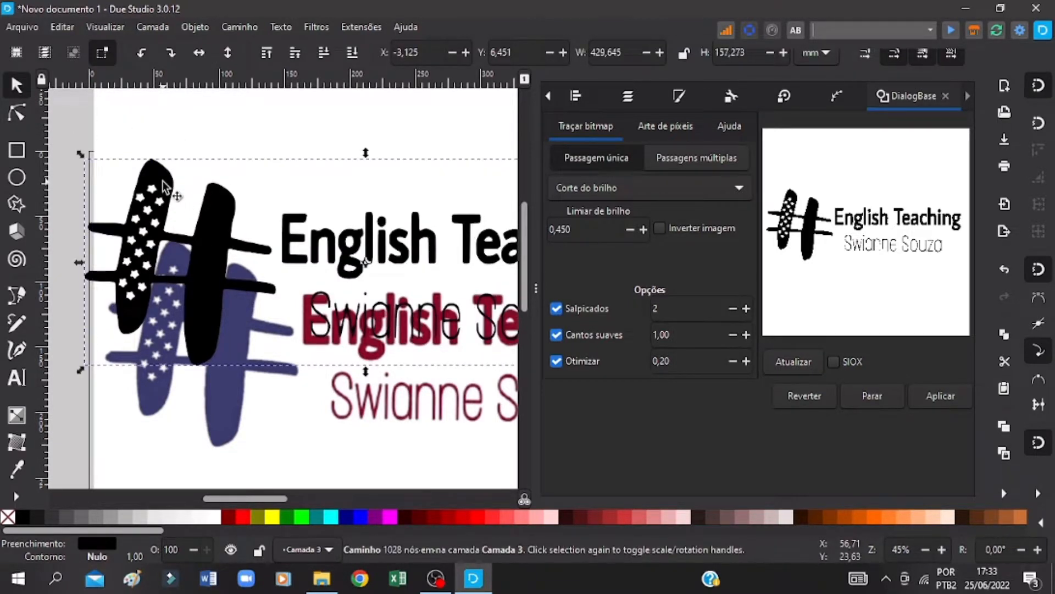
right_click(164, 188)
click(214, 252)
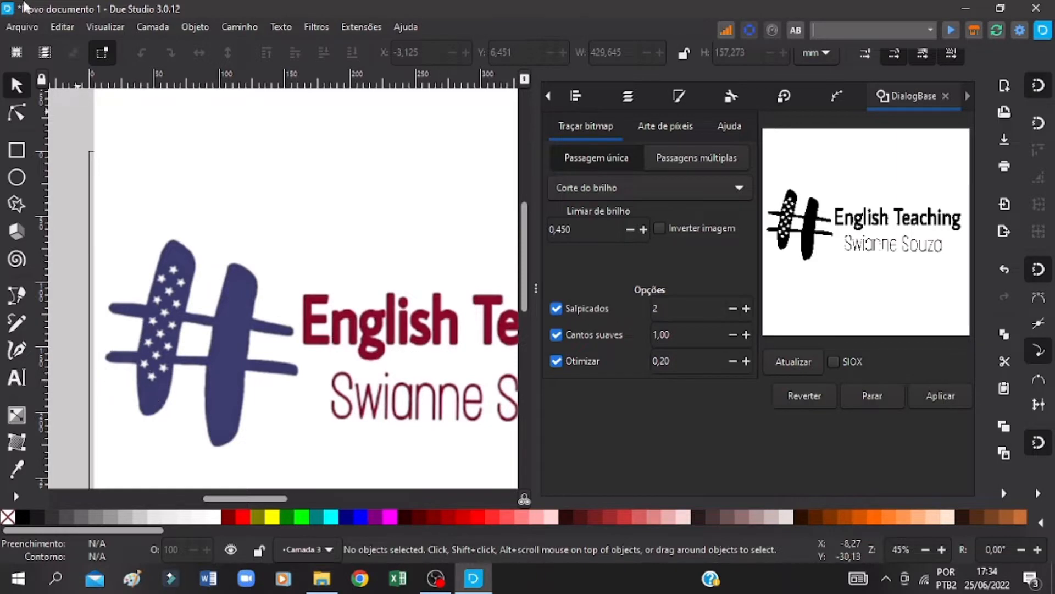
click(30, 27)
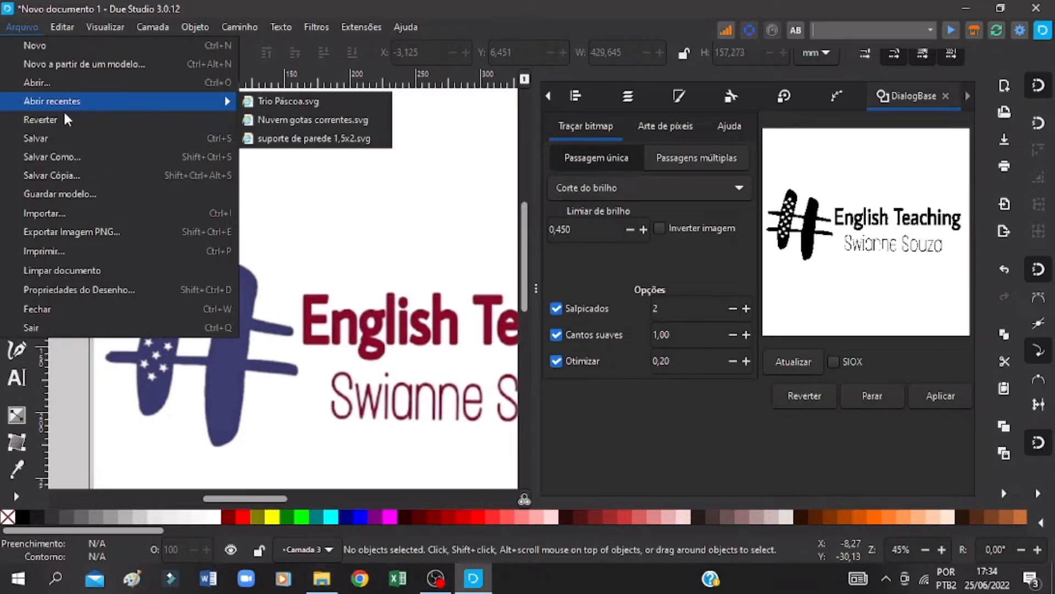
click(69, 211)
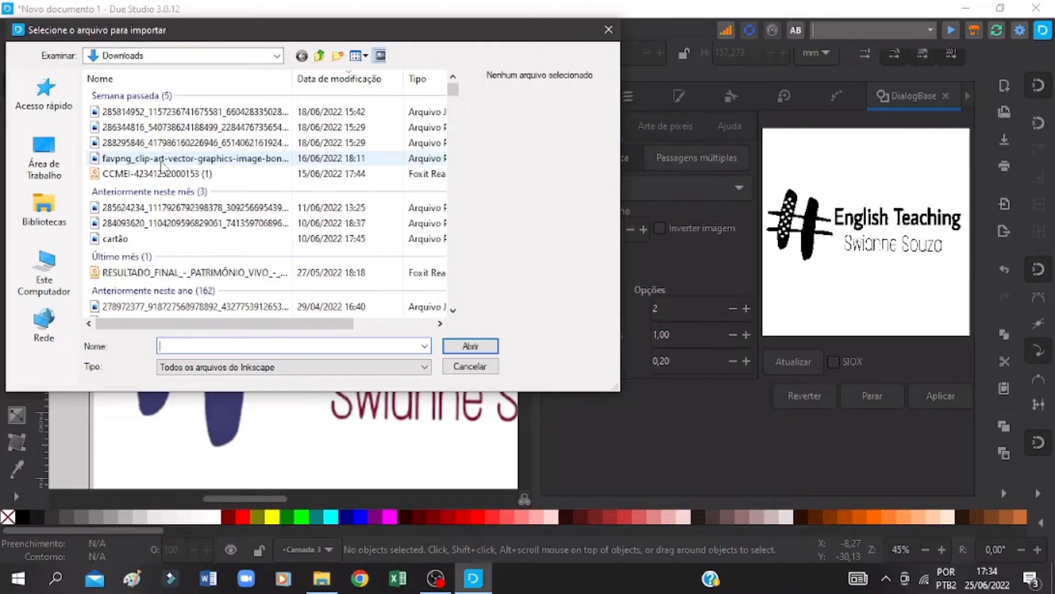
click(165, 143)
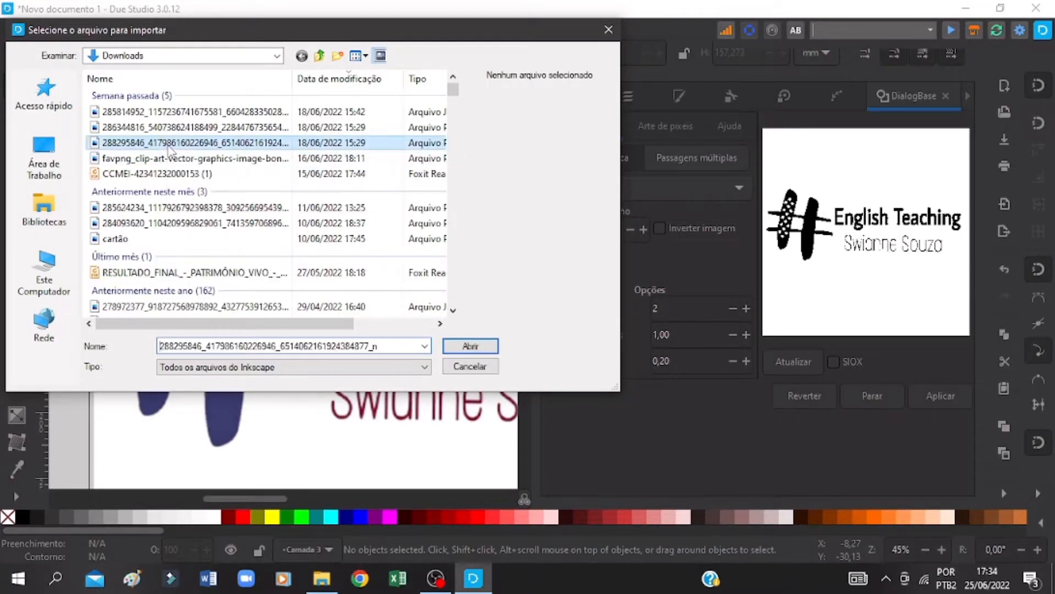
click(479, 348)
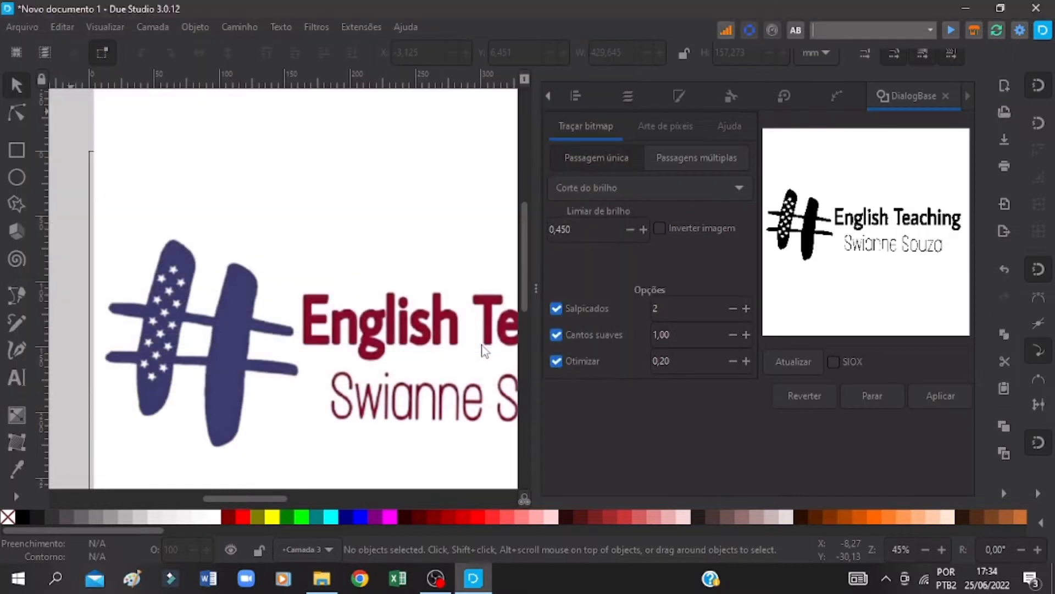
click(302, 226)
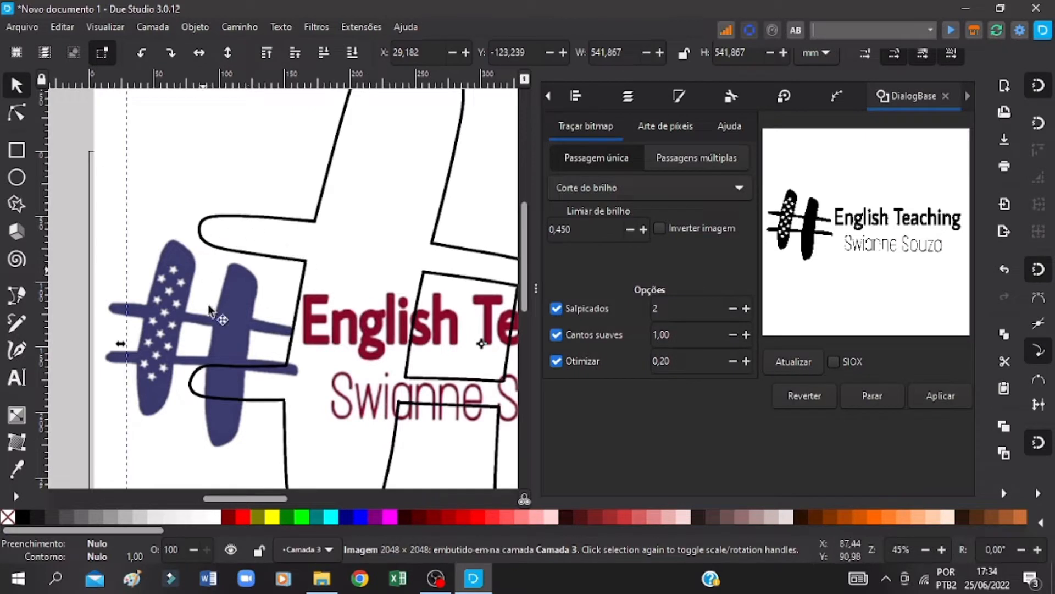
Step: Move the imported hashtag outline image to the layer Camada 2
right_click(302, 228)
click(364, 344)
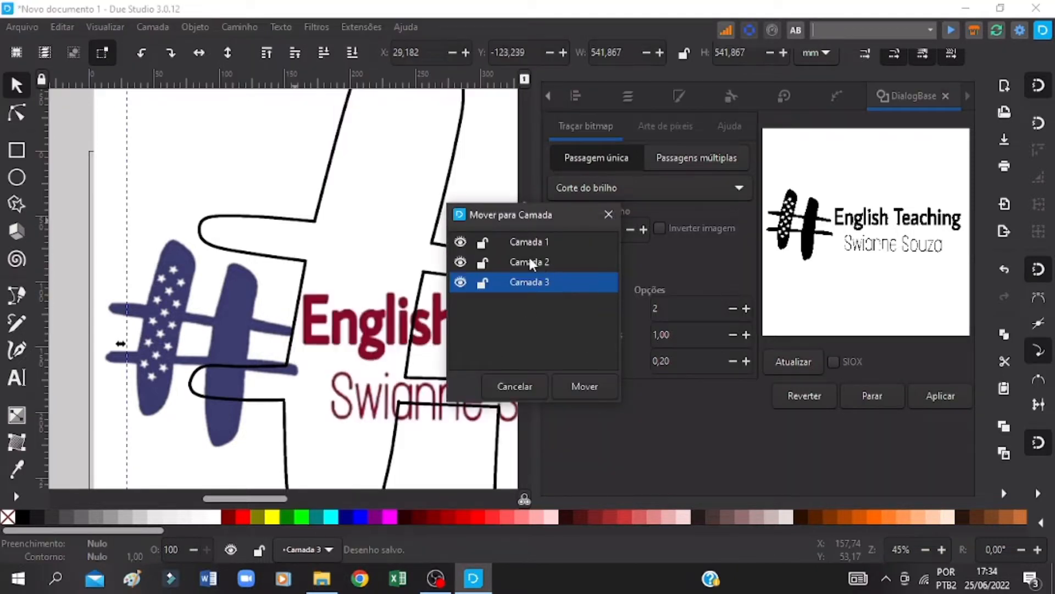
click(530, 261)
click(584, 387)
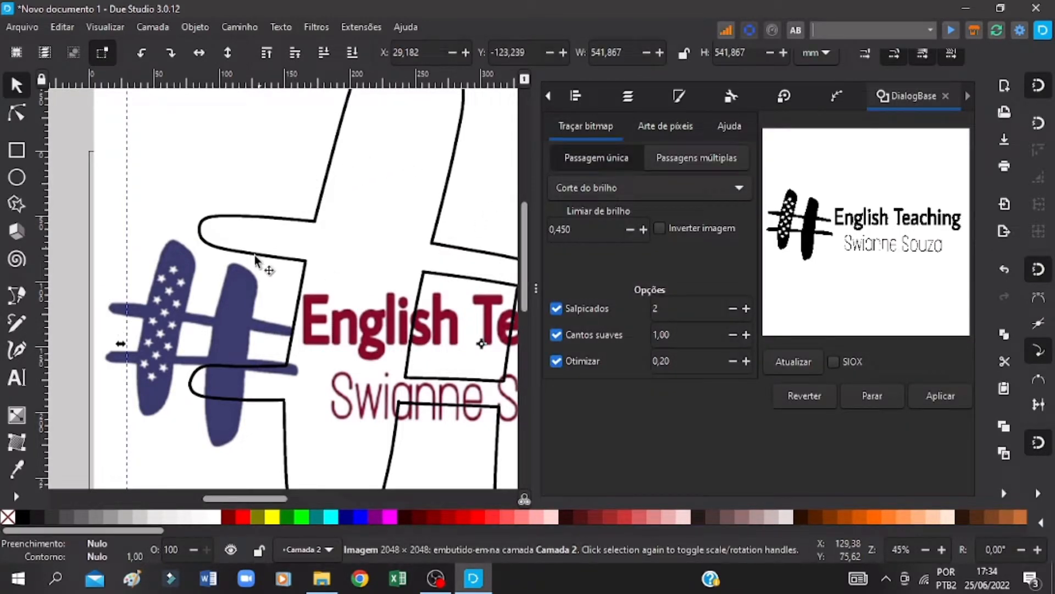
scroll(250, 321, up, 2)
scroll(250, 322, down, 2)
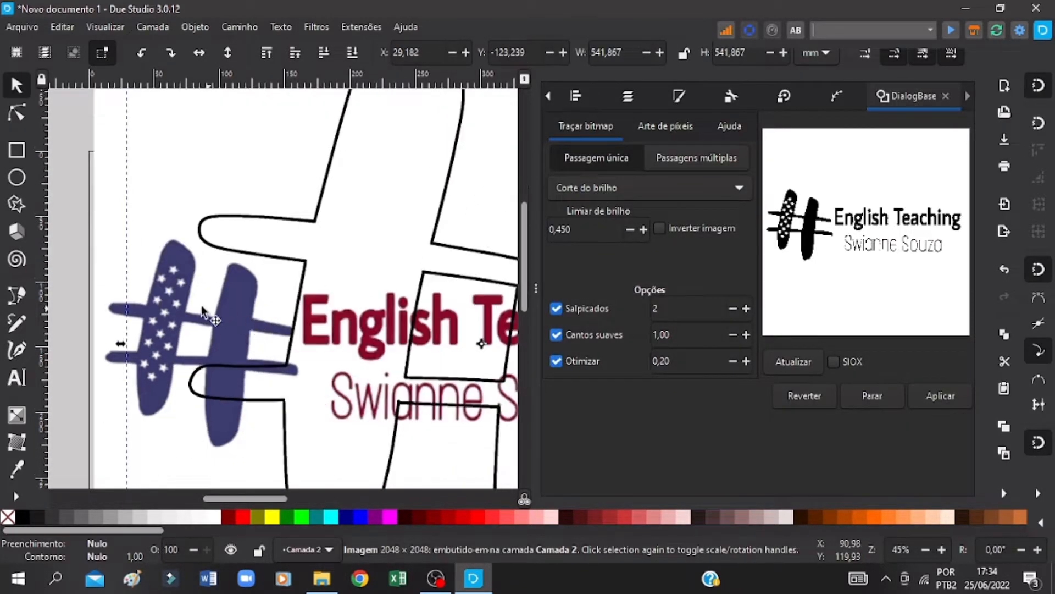
Step: Save the drawing and lock layer Camada 3, which holds the coloured logo image
click(108, 303)
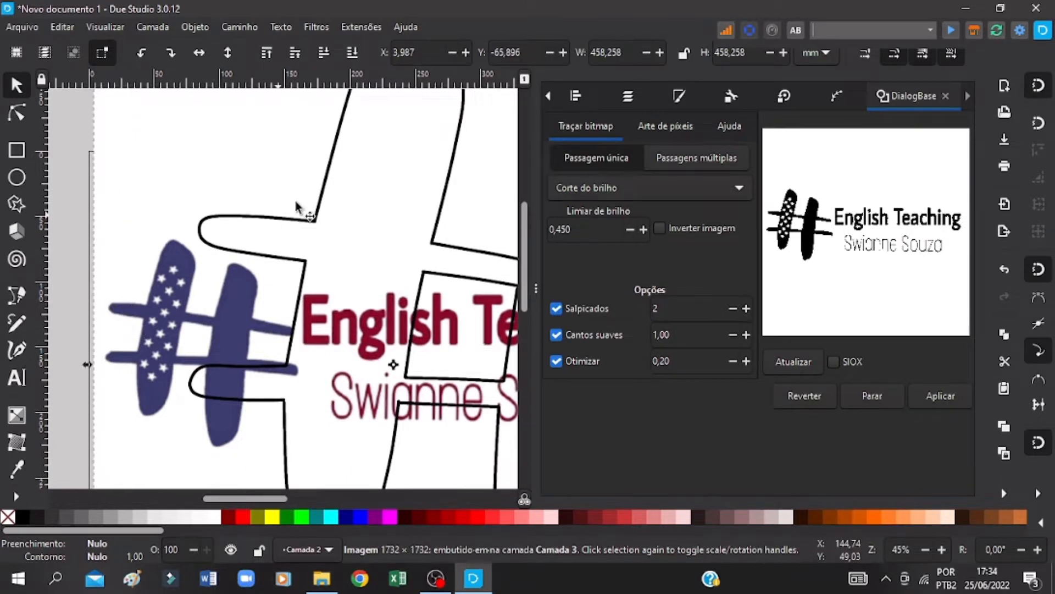
key(ctrl+s)
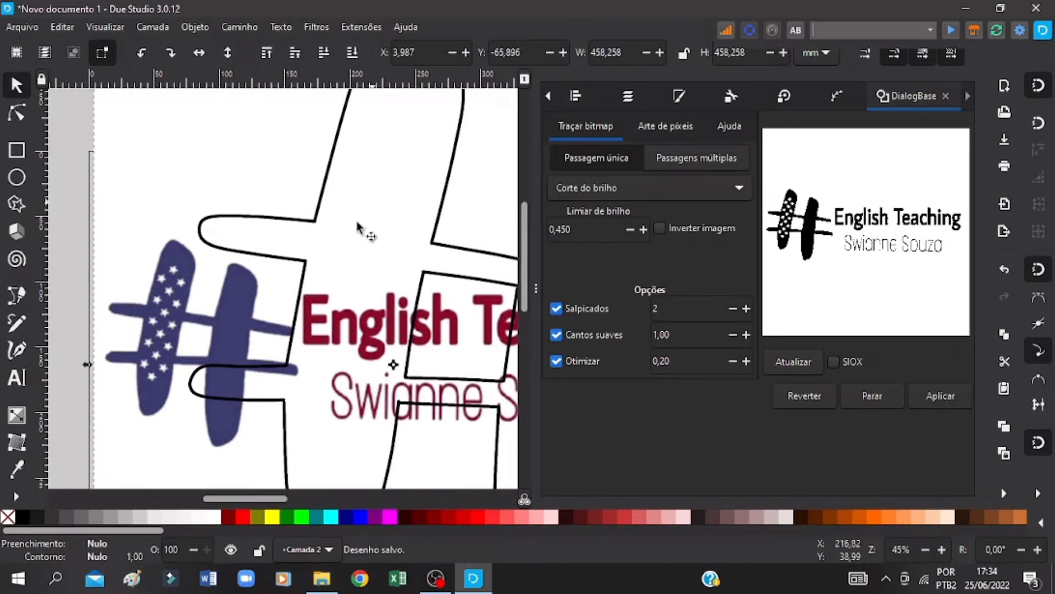
click(627, 96)
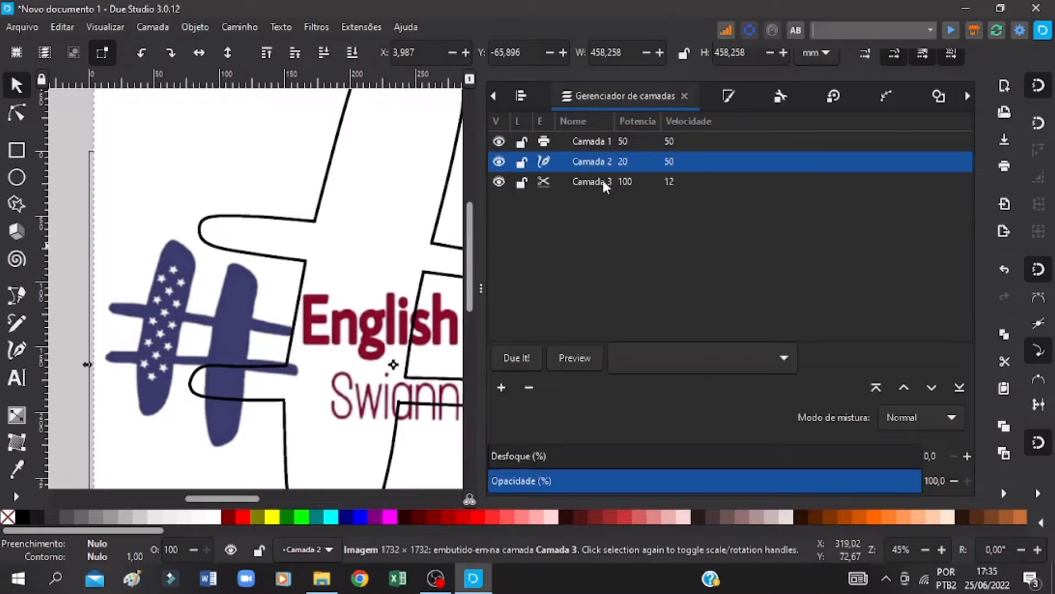
click(520, 183)
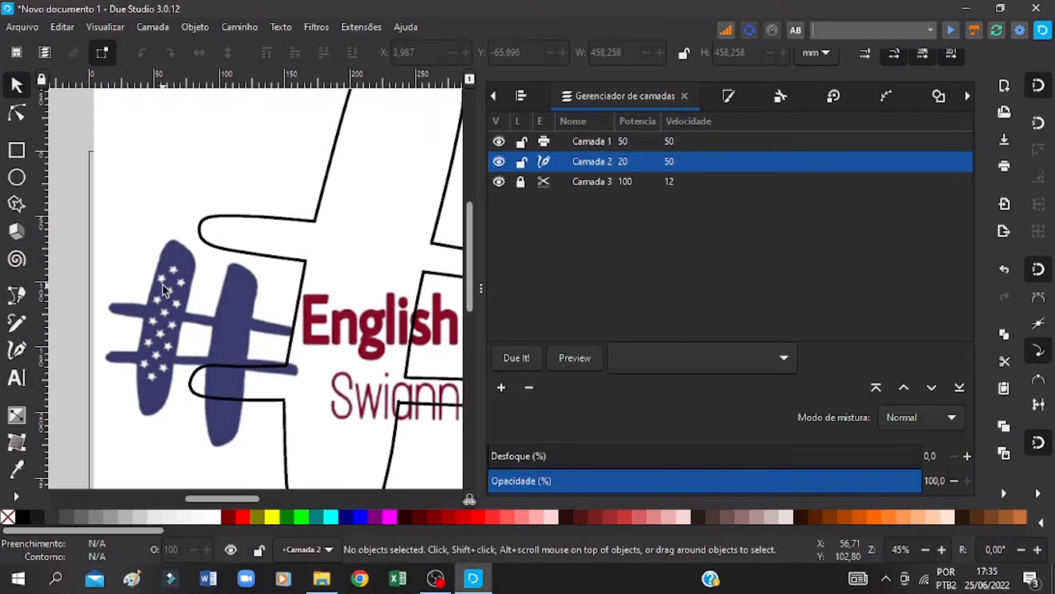
Step: Lock the width-height proportions and scale the hashtag outline image on Camada 2 down to about 372 mm
scroll(241, 331, up, 5)
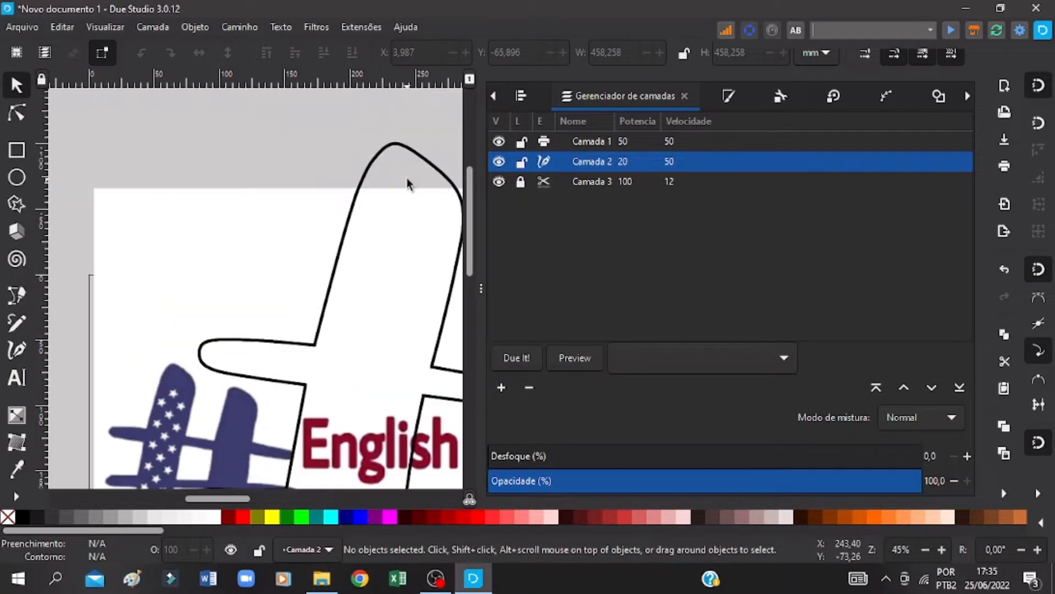
click(377, 161)
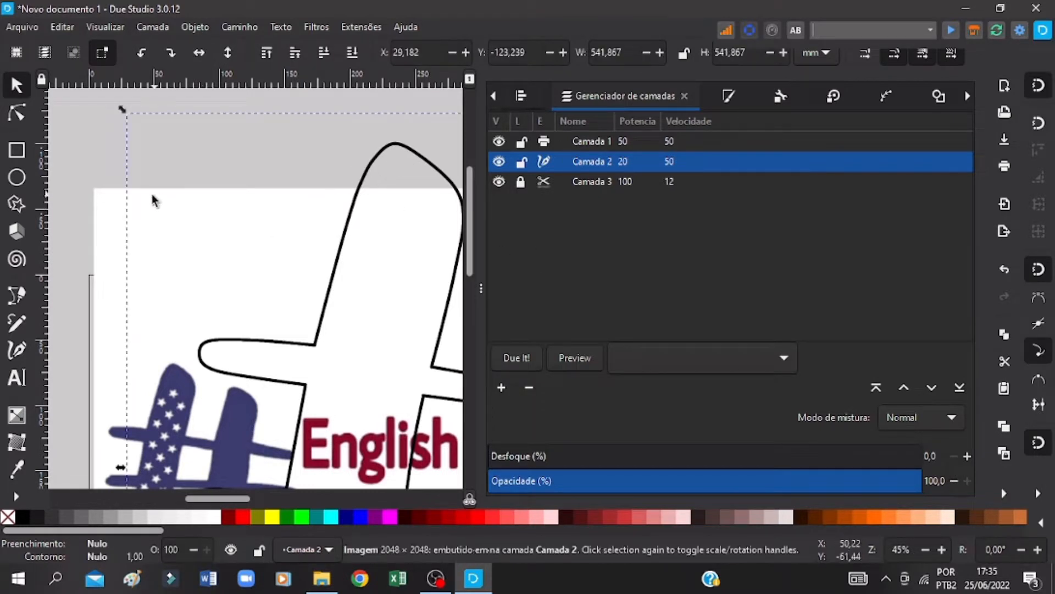
scroll(97, 413, down, 2)
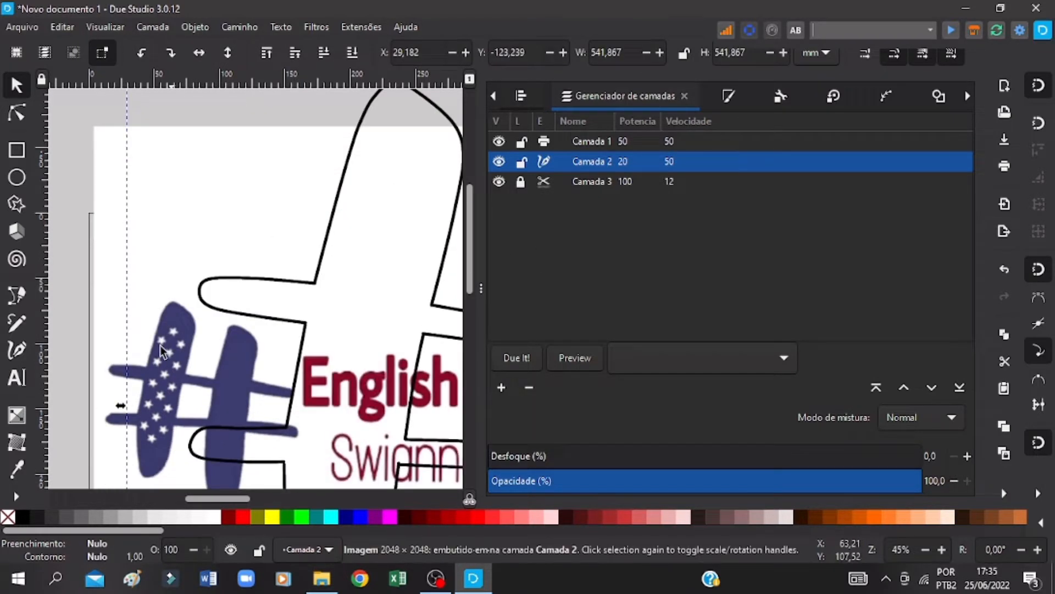
scroll(253, 365, up, 4)
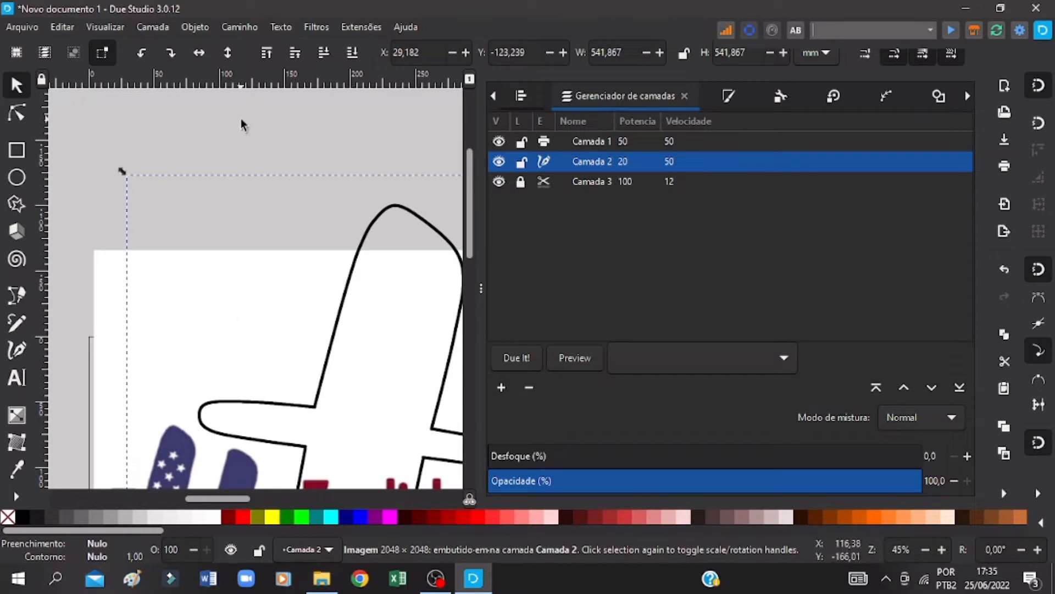
click(684, 53)
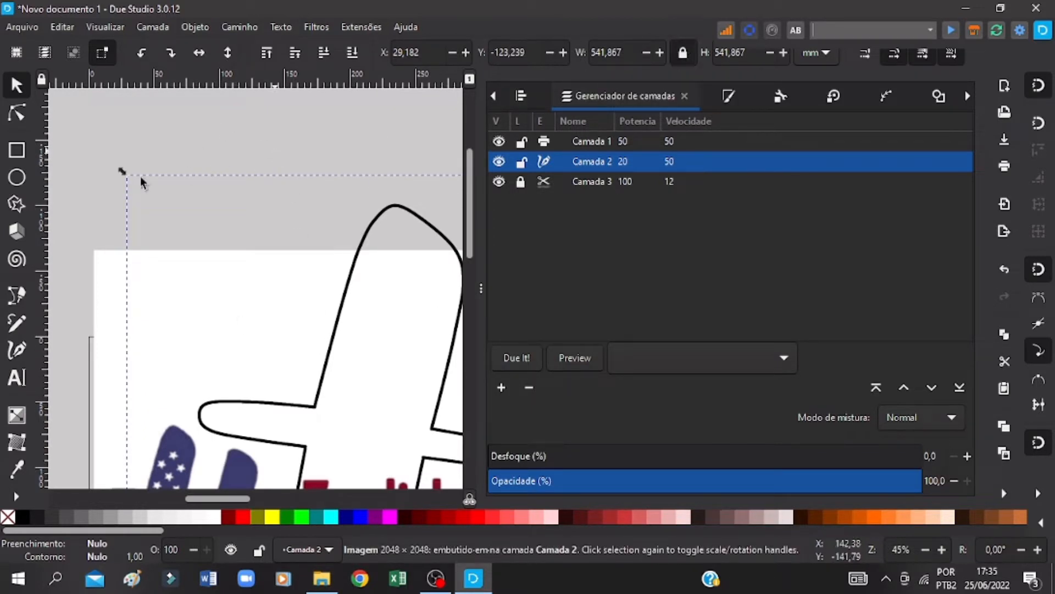
scroll(99, 141, down, 4)
scroll(110, 146, up, 2)
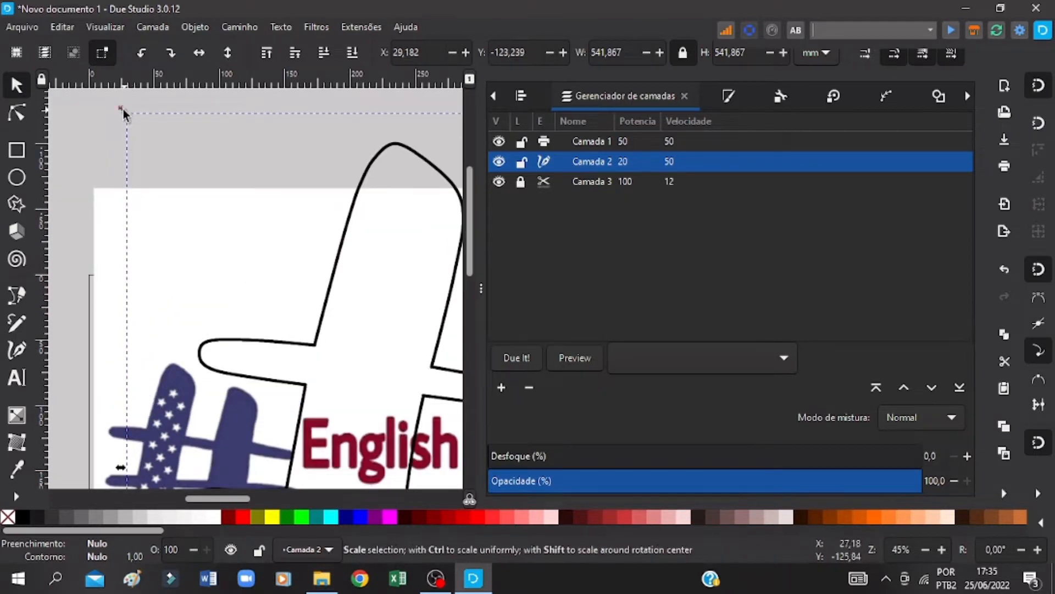
drag(125, 112, 306, 337)
scroll(424, 371, down, 3)
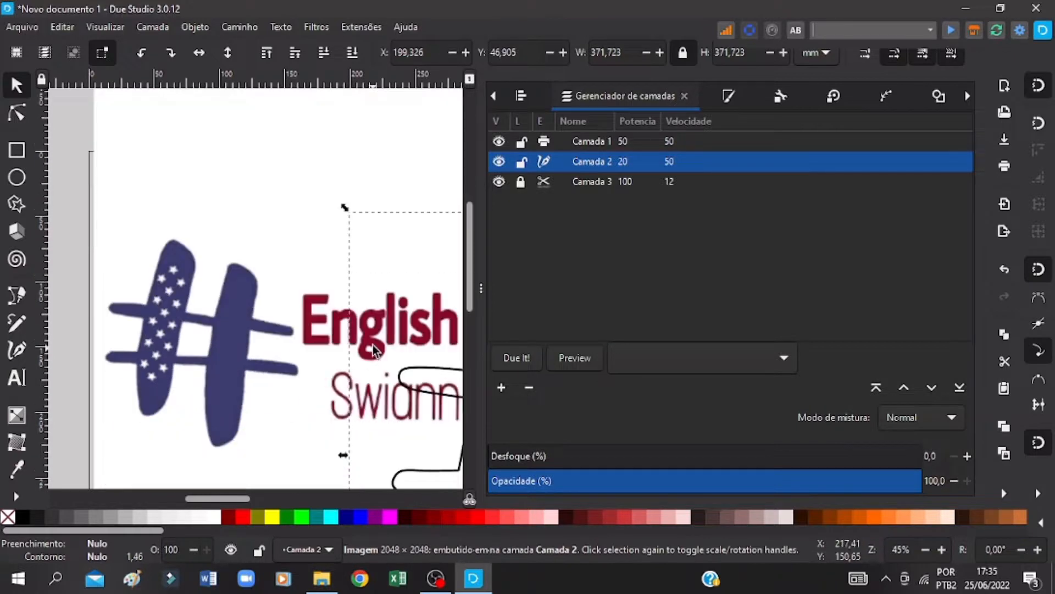
Step: Move the outline image towards the coloured hashtag and shrink it proportionally to about 171 mm
drag(422, 370, 181, 272)
drag(92, 114, 273, 295)
scroll(340, 389, down, 4)
mouse_move(340, 388)
mouse_down()
mouse_move(158, 355)
mouse_move(136, 295)
mouse_up()
drag(380, 389, 297, 327)
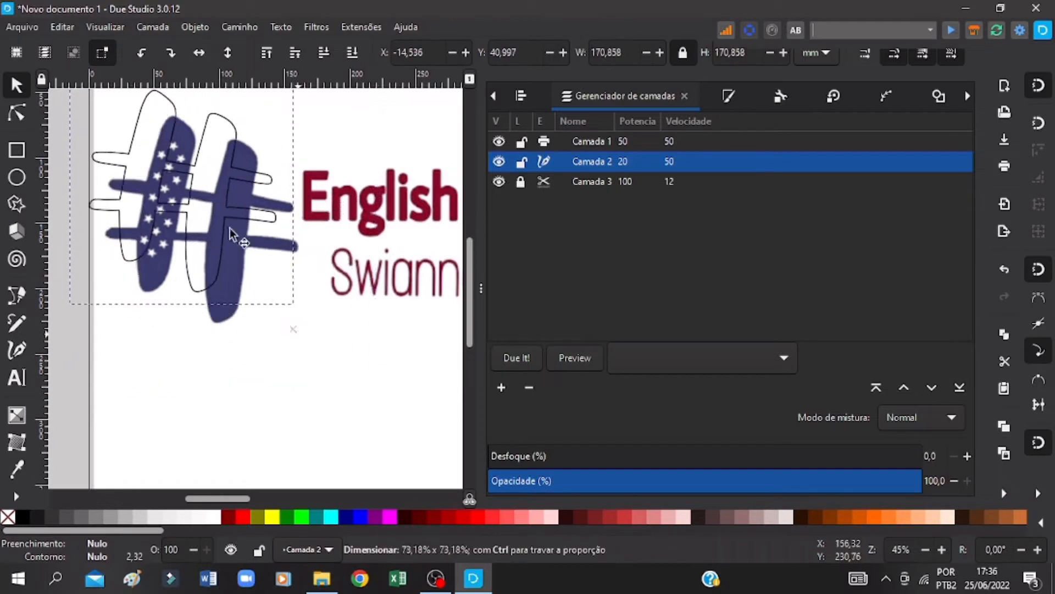
Step: Fit the outline image over the coloured hashtag at about 175 mm wide, X -1.8 mm, Y 61.1 mm
mouse_move(191, 201)
mouse_down()
mouse_move(220, 232)
mouse_move(210, 233)
mouse_up()
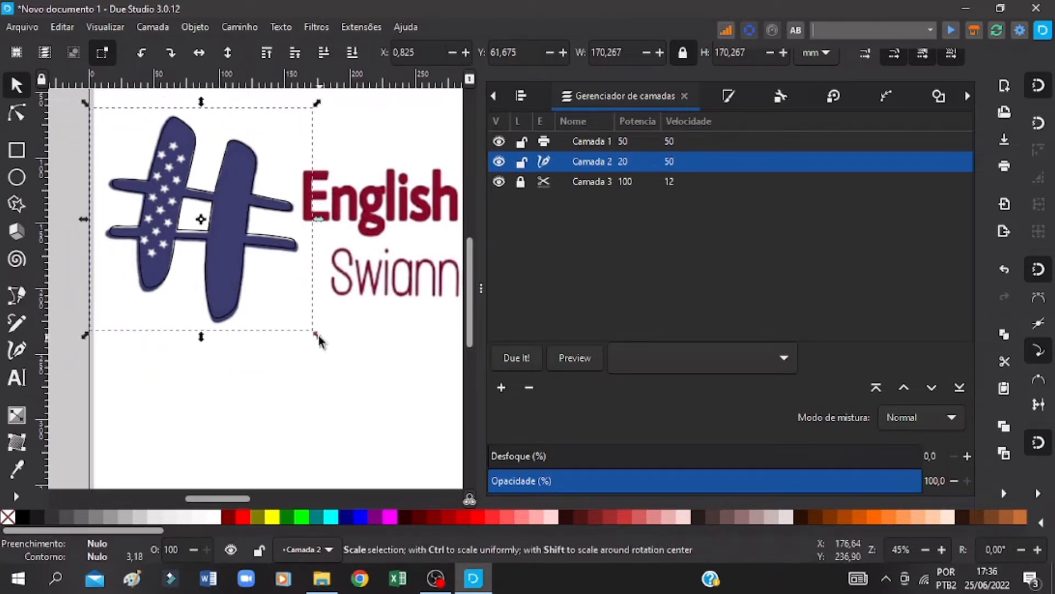
drag(321, 342, 323, 344)
key(Left)
key(Left)
key(Left)
key(Left)
key(Left)
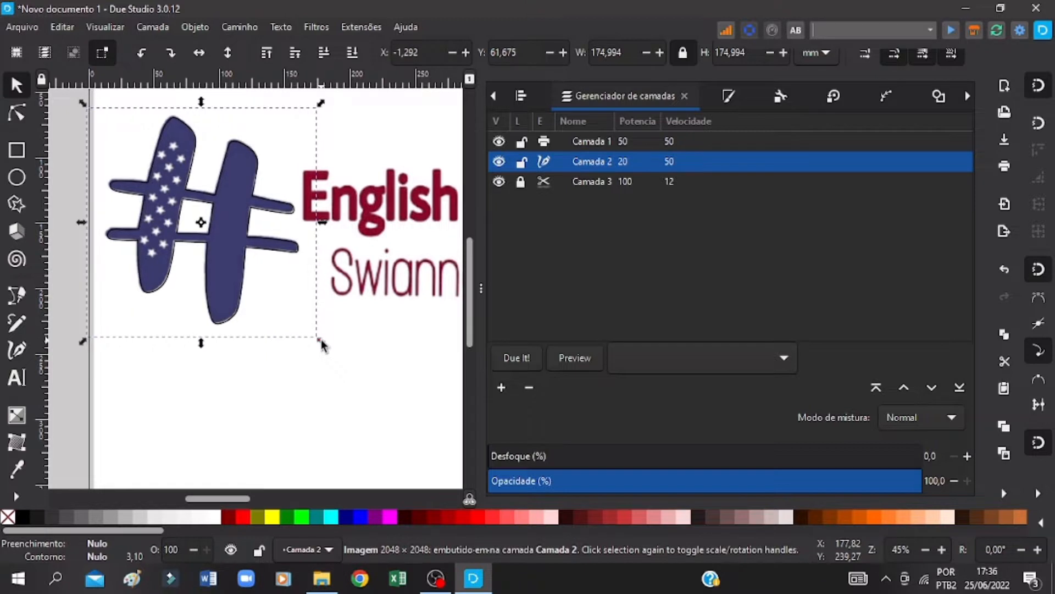
key(Up)
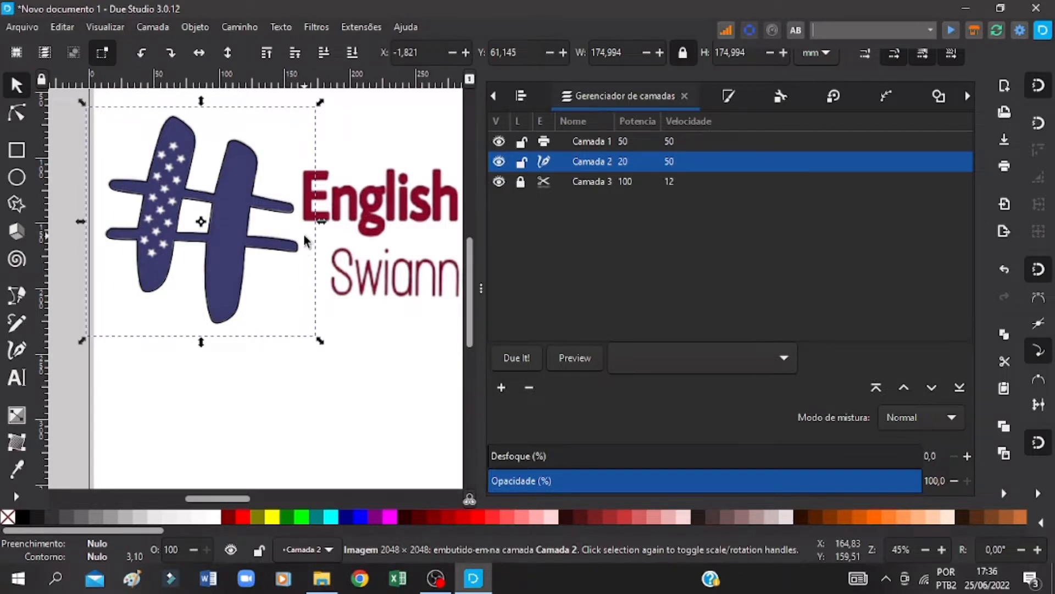
Step: Save the drawing and draw a five-pointed star about 90 mm wide below the hashtag
key(ctrl+s)
click(18, 203)
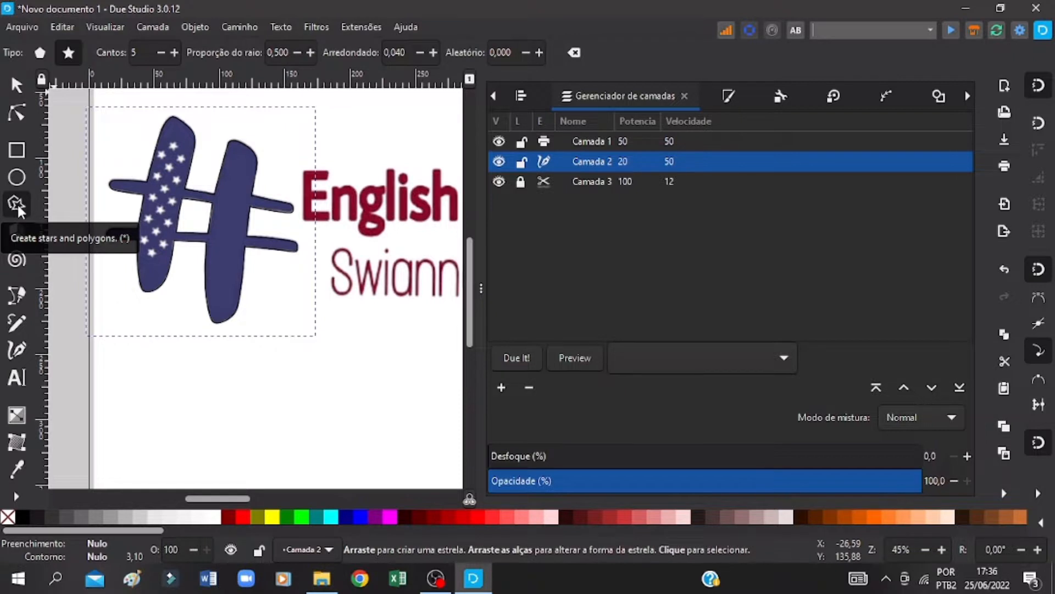
drag(165, 372, 201, 416)
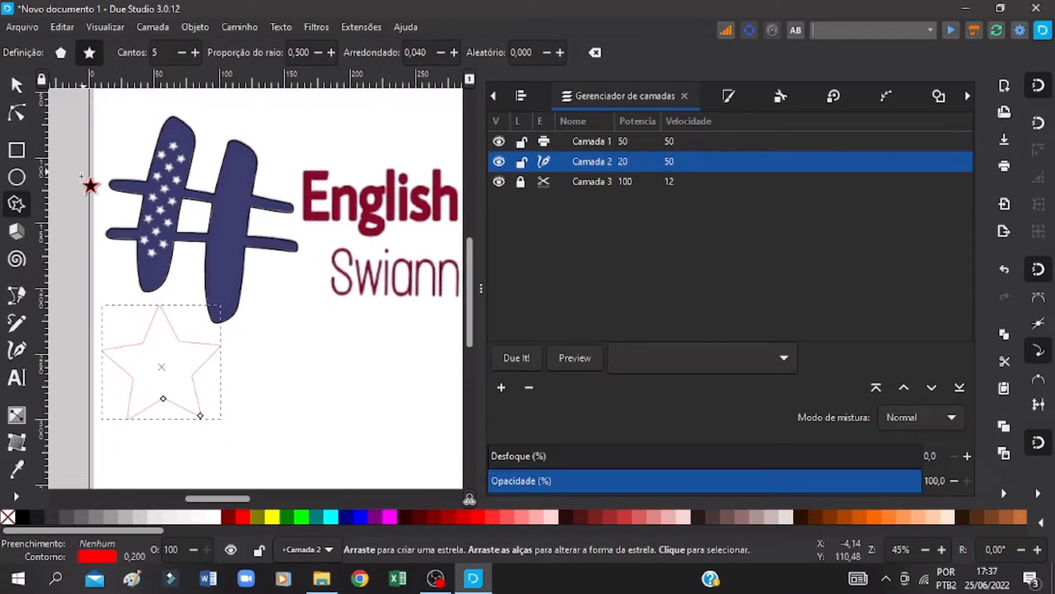
Step: Try the star as a polygon with 10 and 4 corners, and return it to a star with 5 corners
click(60, 53)
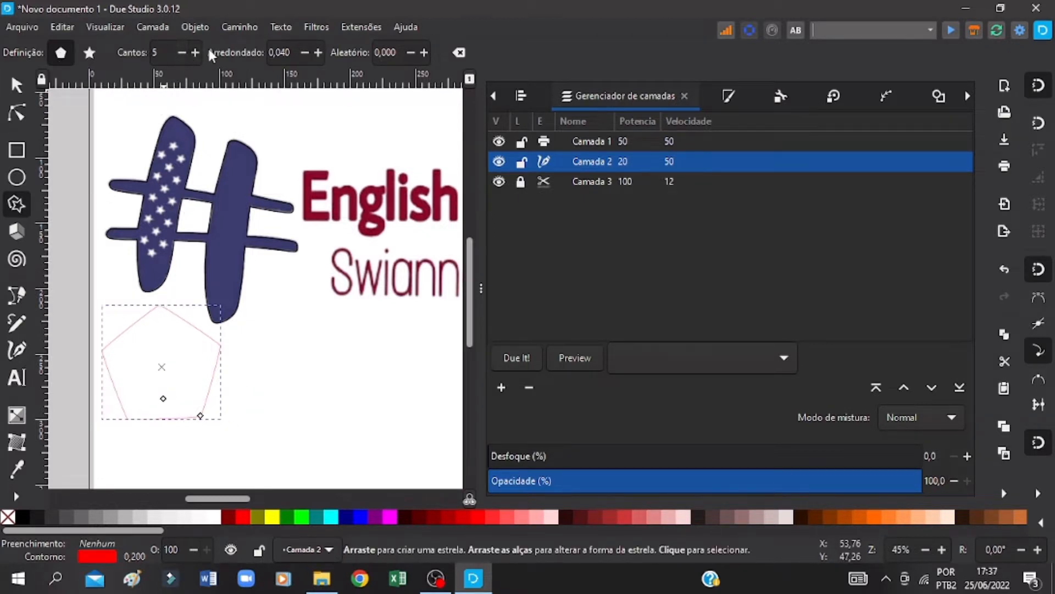
click(195, 52)
click(195, 53)
click(195, 52)
click(195, 52)
click(195, 52)
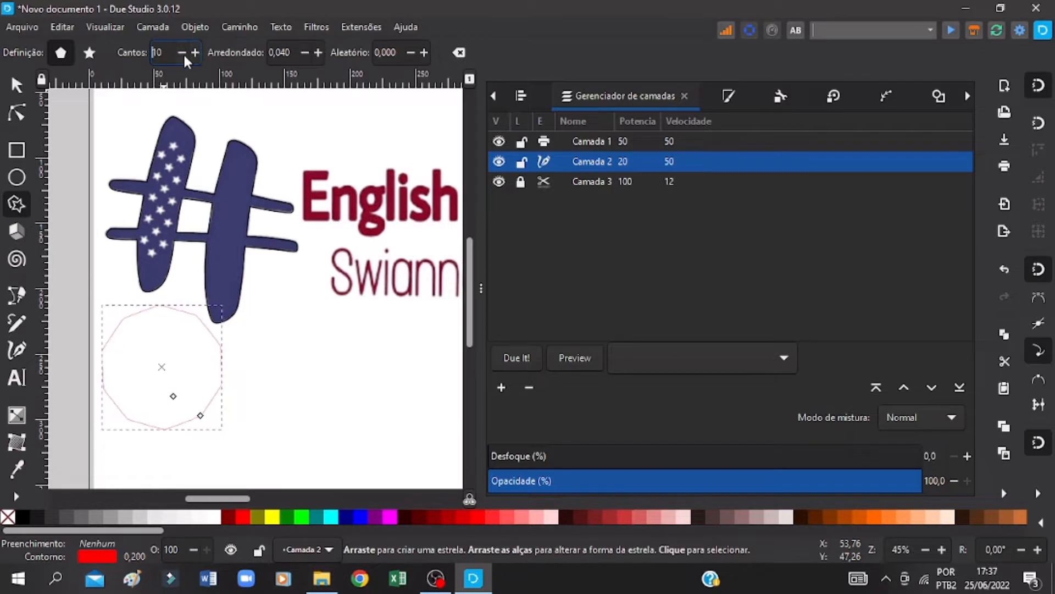
click(185, 56)
click(185, 56)
click(185, 56)
click(185, 56)
click(184, 56)
click(185, 56)
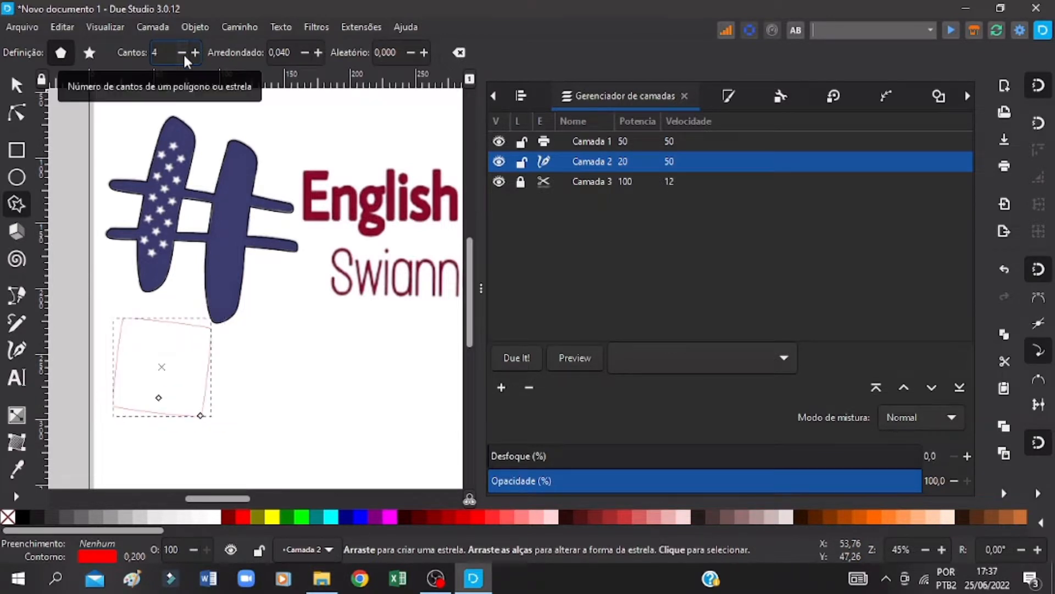
click(89, 53)
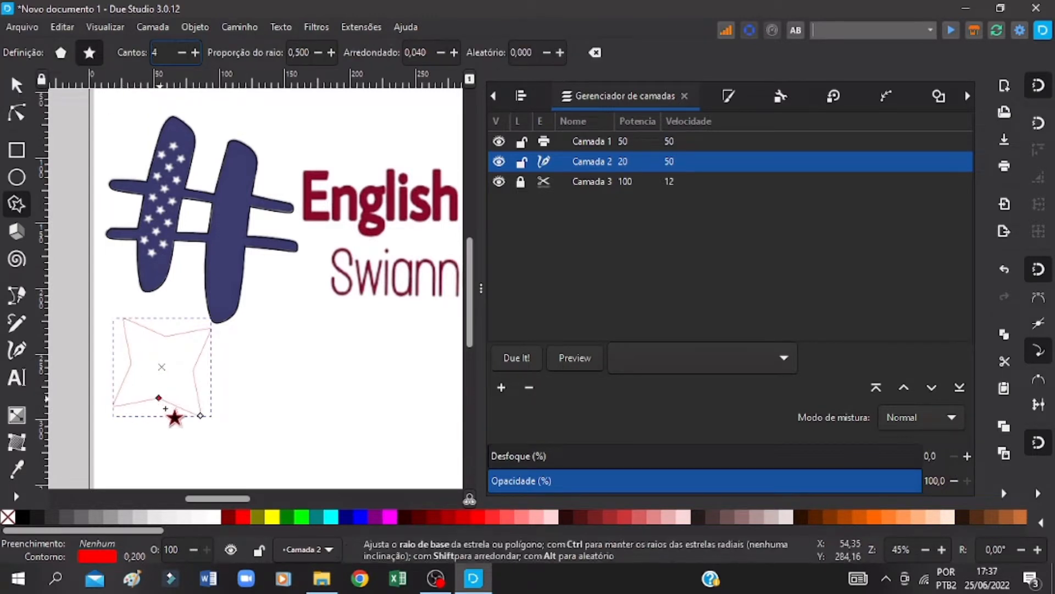
click(196, 52)
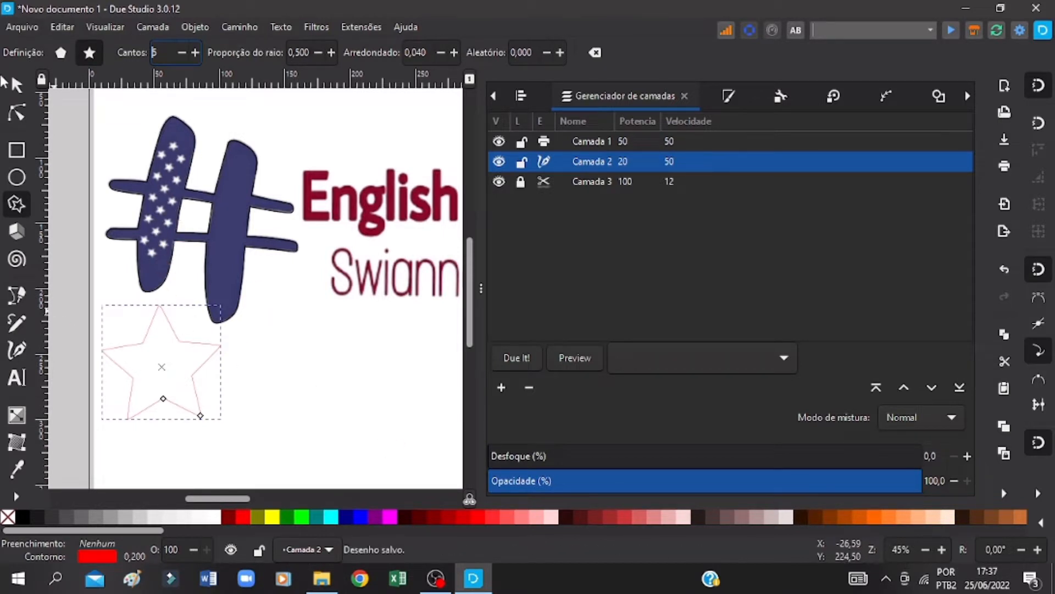
Step: Shrink the red star to about 9 mm wide and place it over the lowest white star on the hashtag
key(s)
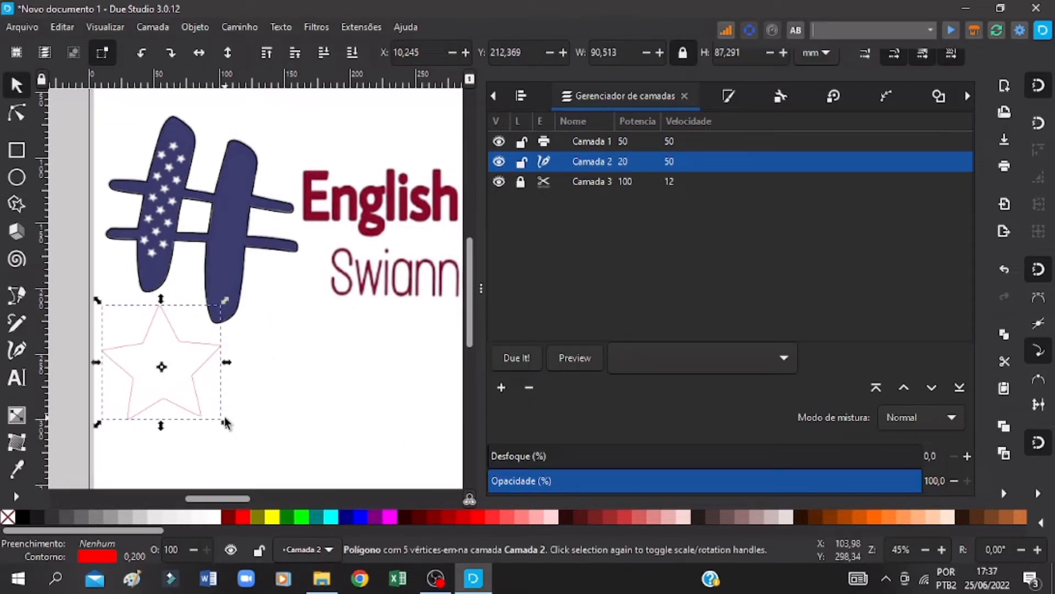
drag(226, 426, 135, 339)
click(942, 549)
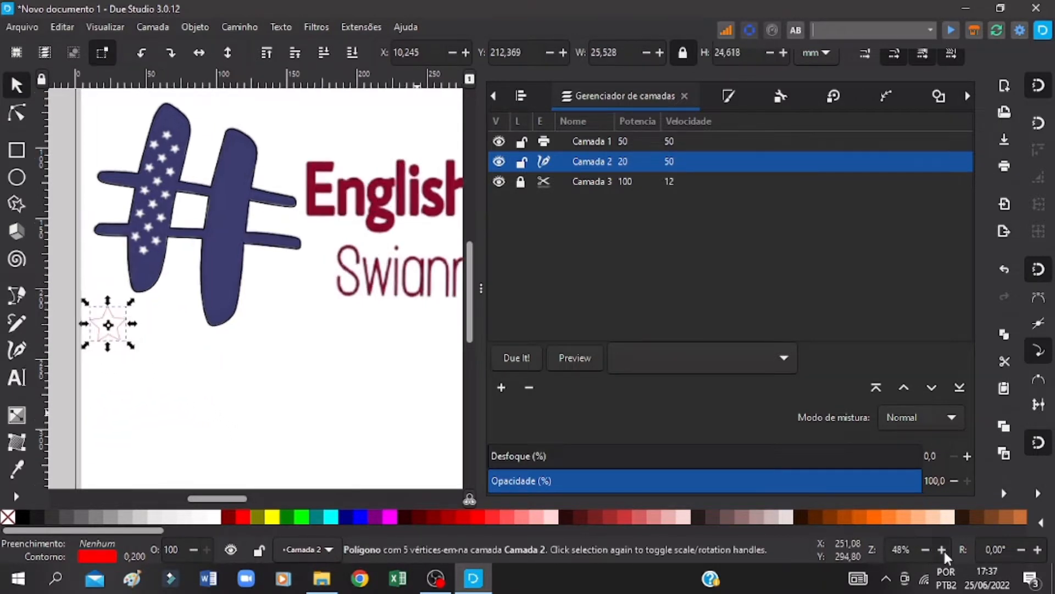
click(942, 550)
click(942, 550)
click(942, 549)
click(942, 550)
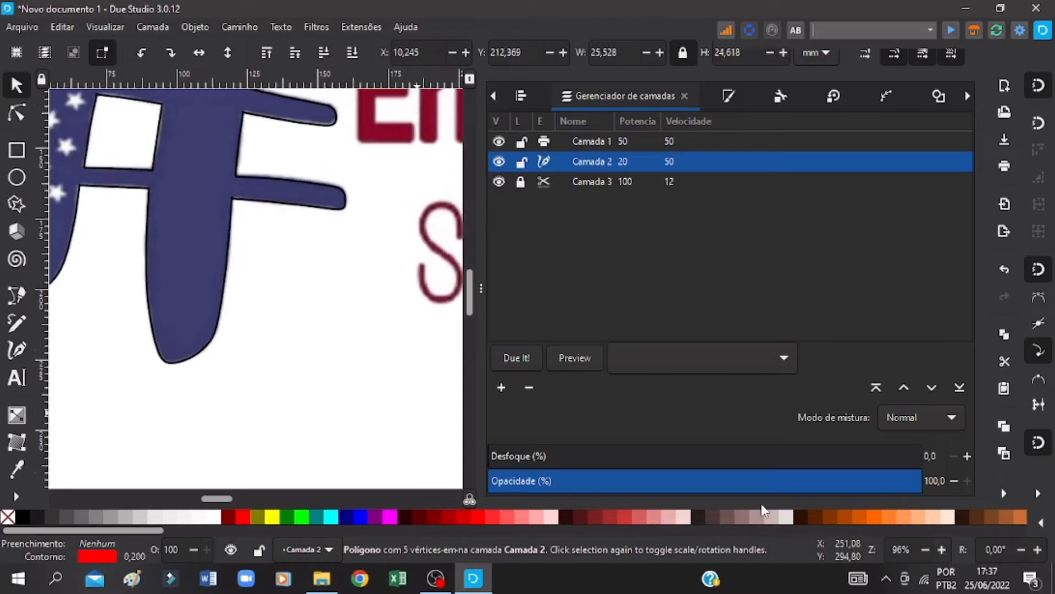
mouse_move(212, 498)
mouse_down()
mouse_move(186, 498)
mouse_move(193, 492)
mouse_up()
drag(250, 407, 283, 190)
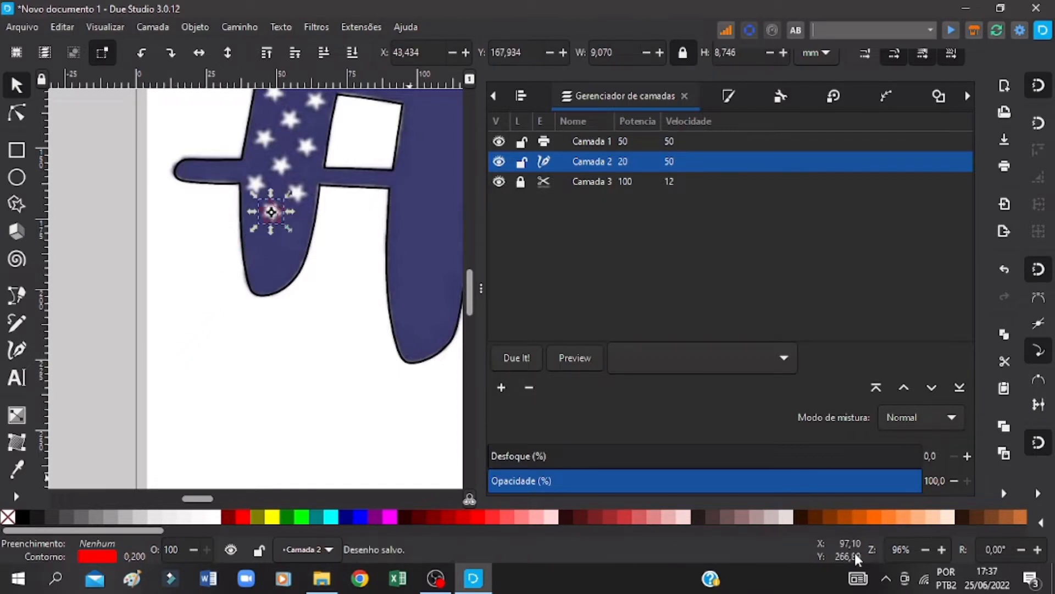
Step: Rotate the red star to match the lowest white star and reduce it to about 8.6 mm wide
ctrl+scroll(283, 190, up, 3)
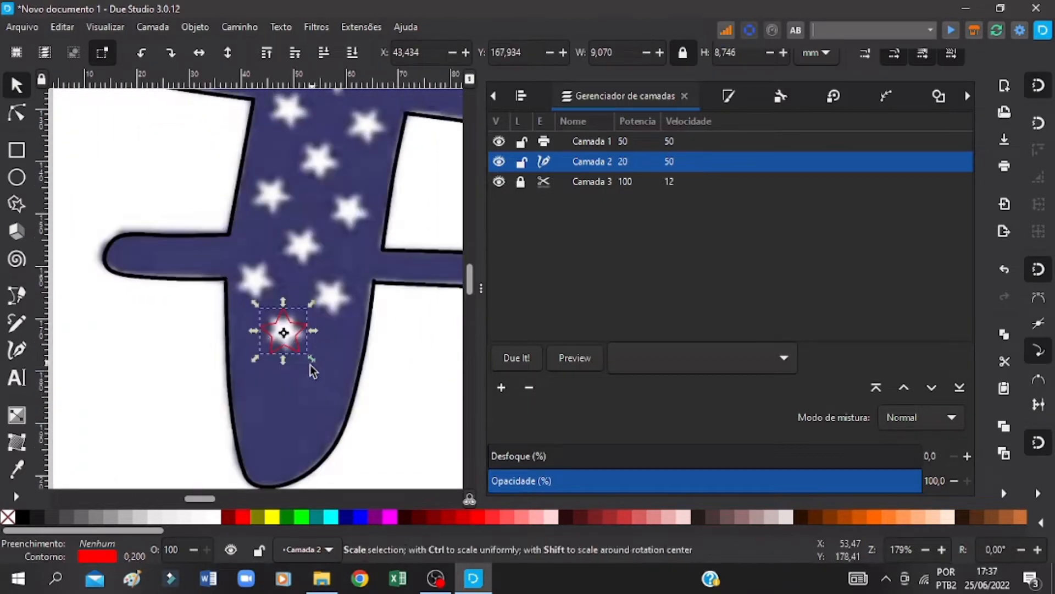
click(279, 329)
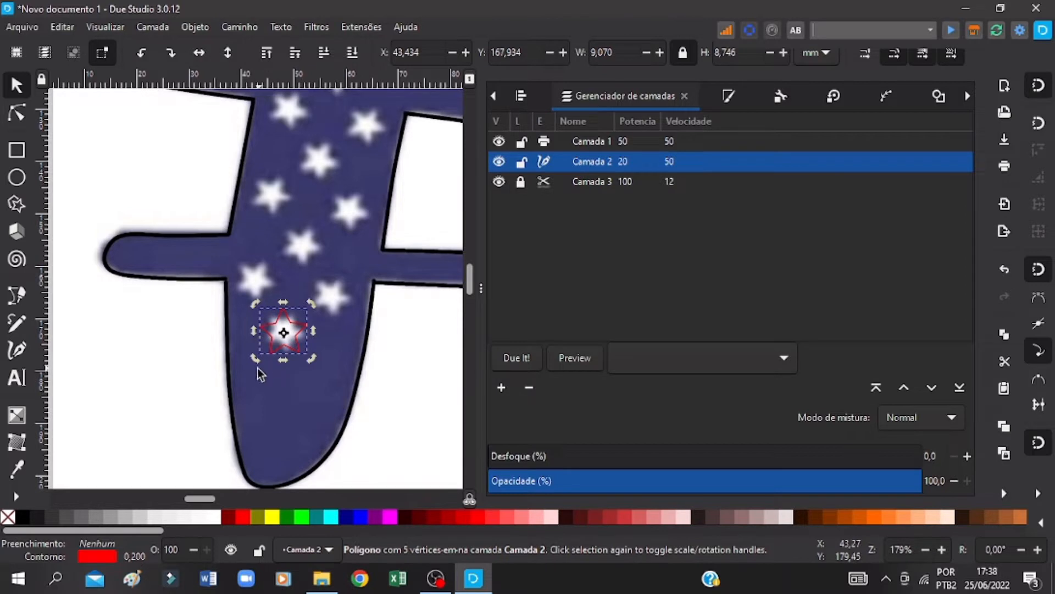
drag(256, 361, 246, 347)
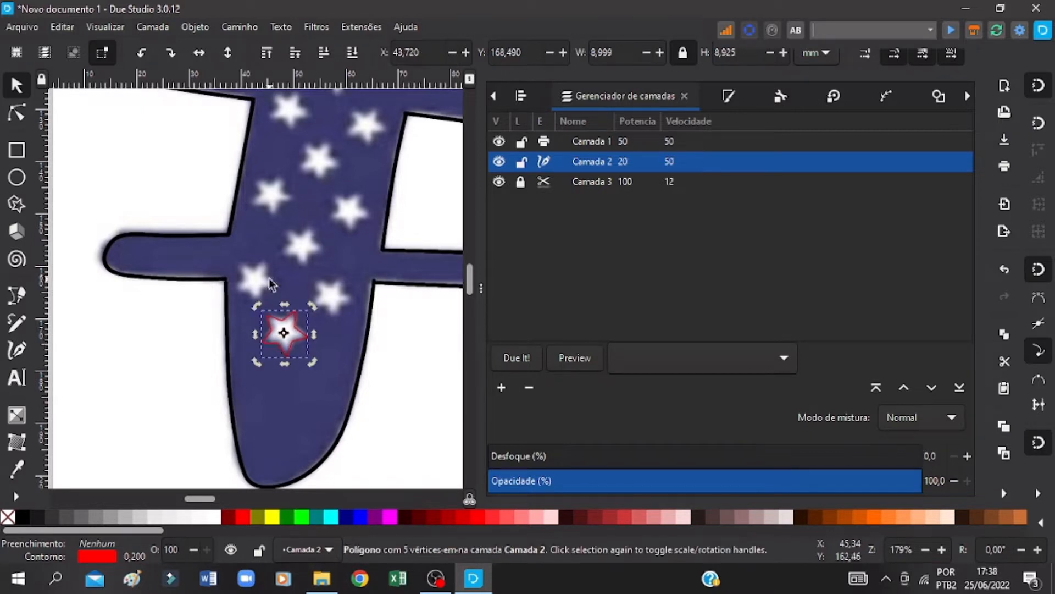
key(Left)
click(266, 331)
drag(315, 363, 273, 364)
click(292, 339)
click(276, 345)
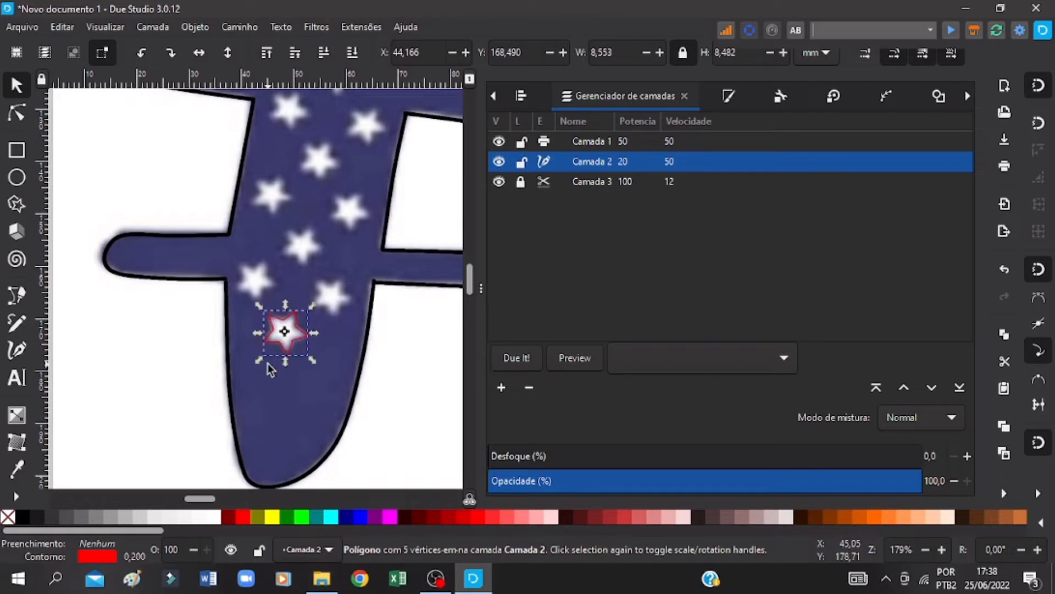
Step: Save the drawing and nudge the hashtag outline image up to about Y 60.6 mm
key(Escape)
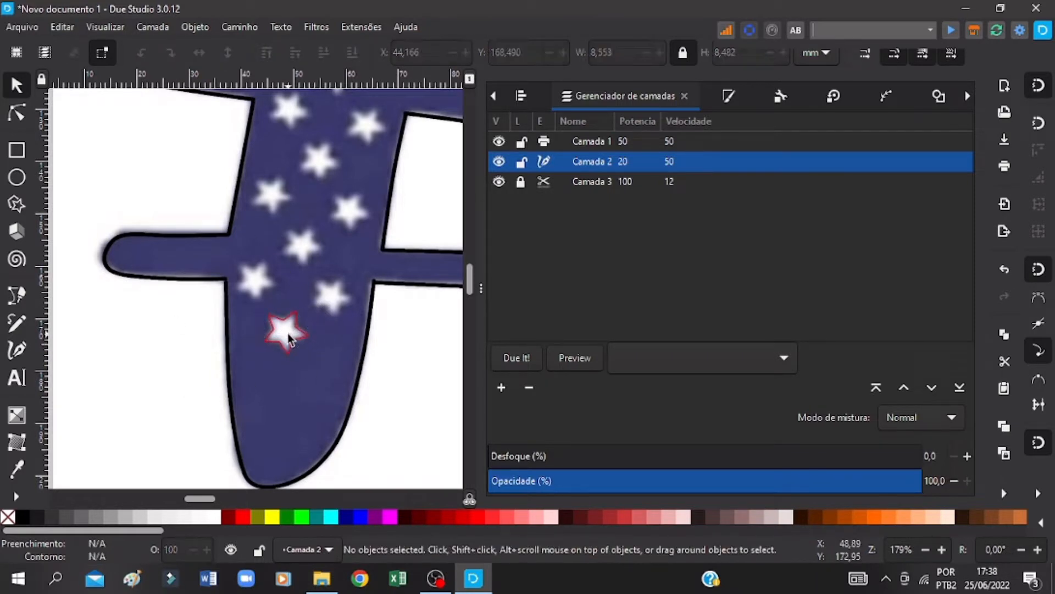
key(ctrl+s)
click(171, 242)
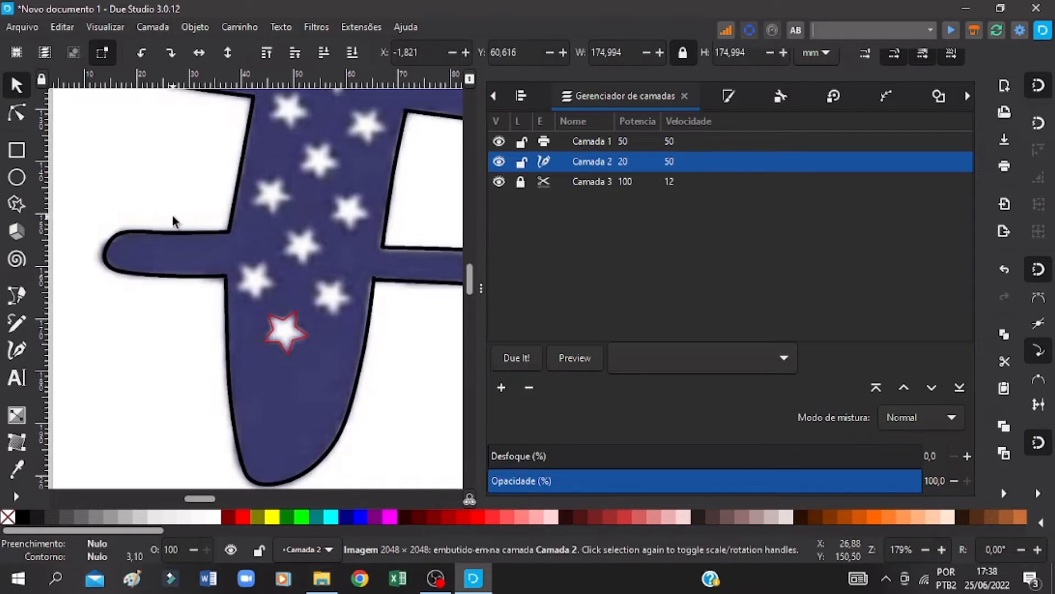
Step: Copy the fitted red star and place copies over the two white stars just above the lowest one
click(298, 342)
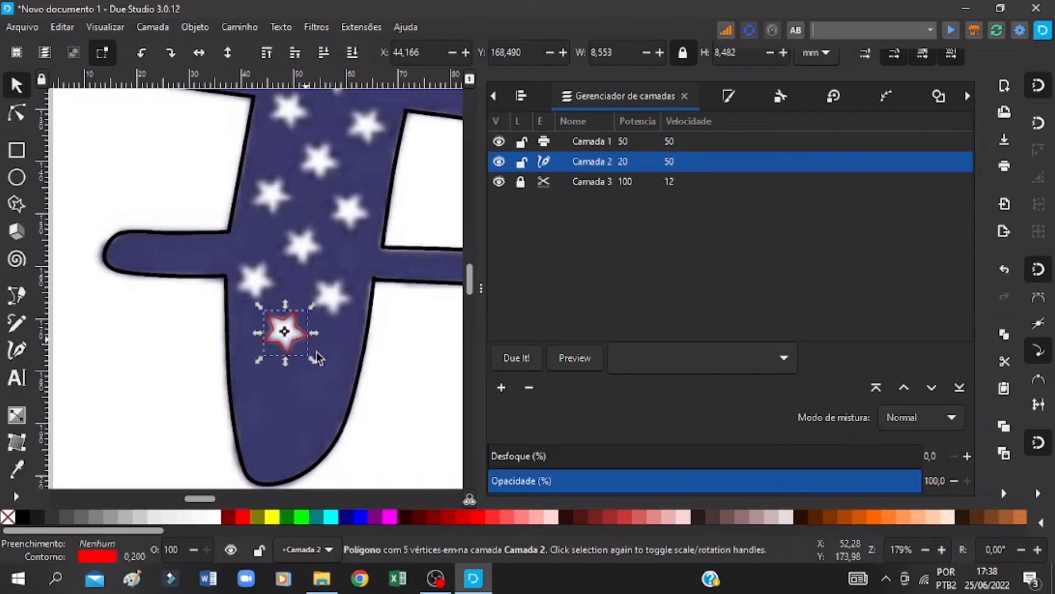
key(ctrl+c)
key(ctrl+v)
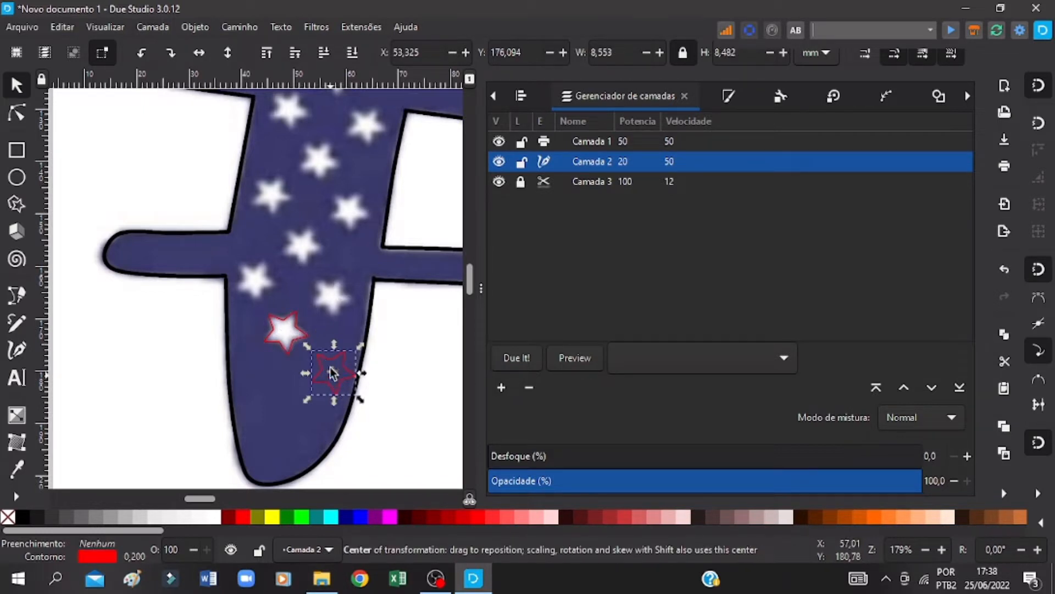
drag(332, 362, 334, 285)
key(ctrl+v)
drag(355, 419, 259, 265)
Step: Paste further star copies over the white stars in the middle of the hashtag's starred bar
scroll(308, 329, up, 4)
key(ctrl+v)
drag(370, 377, 297, 360)
key(ctrl+v)
drag(300, 352, 268, 310)
key(ctrl+v)
key(ctrl+v)
drag(283, 294, 289, 221)
Step: Paste star copies over the remaining white stars in the upper part of the hashtag's starred bar
key(ctrl+v)
key(ctrl+v)
key(ctrl+v)
drag(293, 209, 341, 189)
key(ctrl+v)
scroll(340, 190, up, 4)
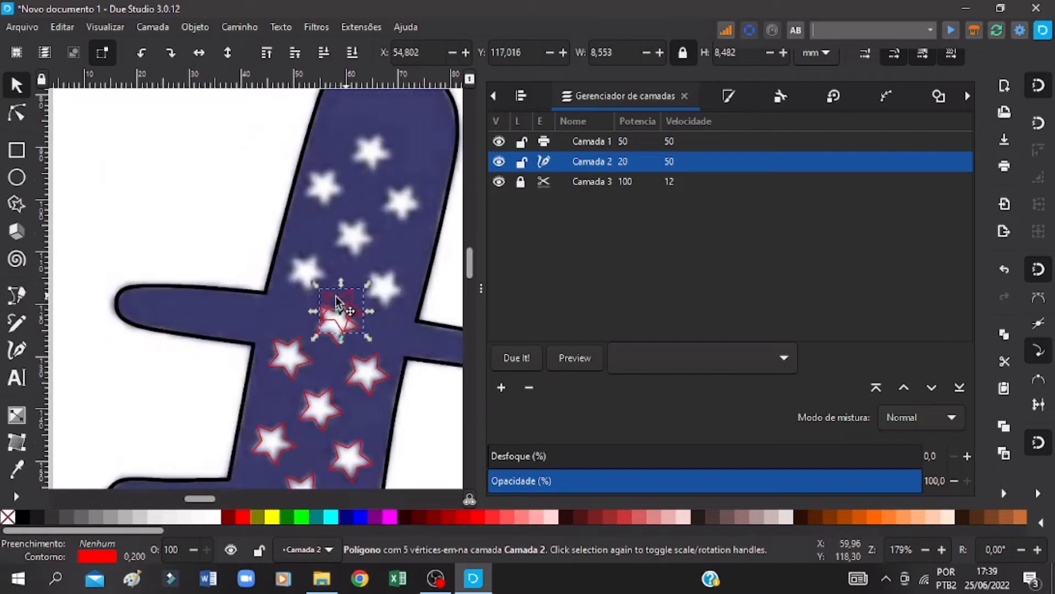
drag(343, 297, 353, 237)
key(ctrl+v)
key(ctrl+v)
key(ctrl+v)
drag(271, 264, 383, 144)
click(364, 232)
key(ctrl+v)
key(ctrl+v)
drag(392, 159, 410, 202)
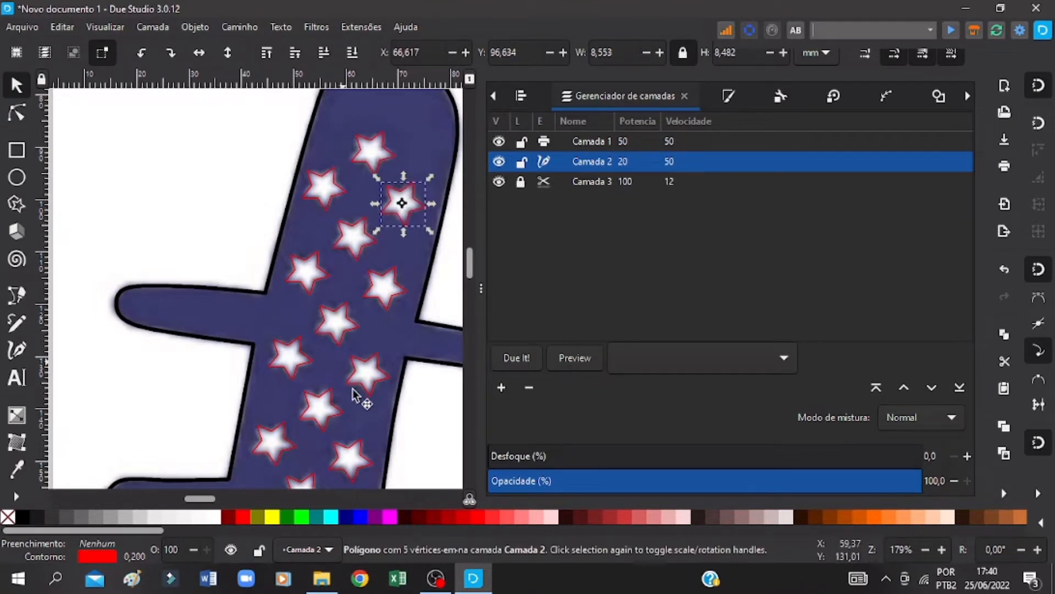
Step: Select the hashtag outline image together with all the drawn stars and group them
click(923, 549)
click(923, 549)
click(924, 549)
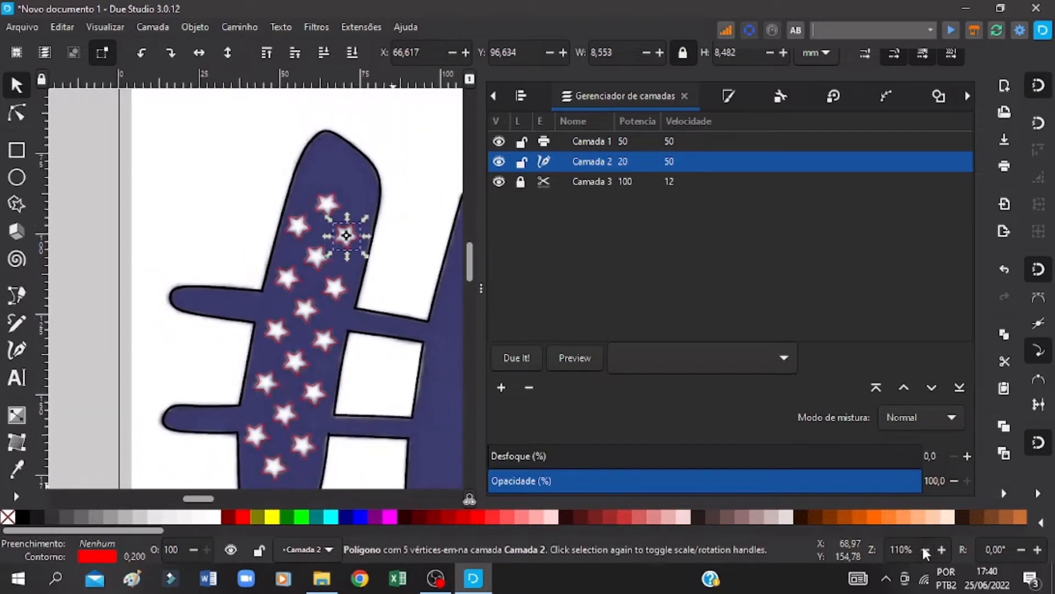
click(924, 549)
click(923, 549)
click(923, 549)
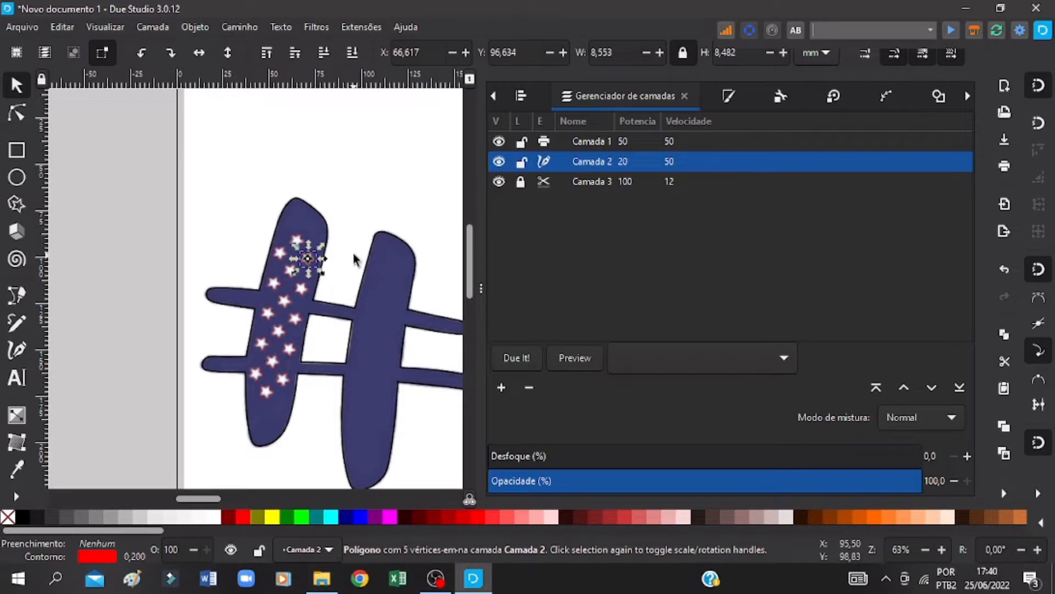
drag(202, 159, 450, 477)
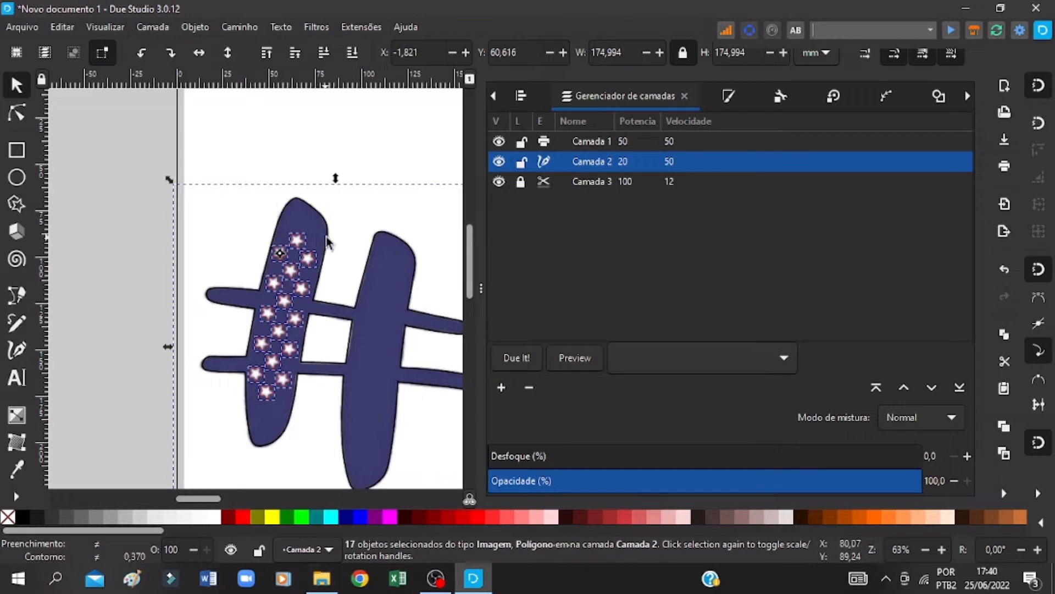
click(223, 172)
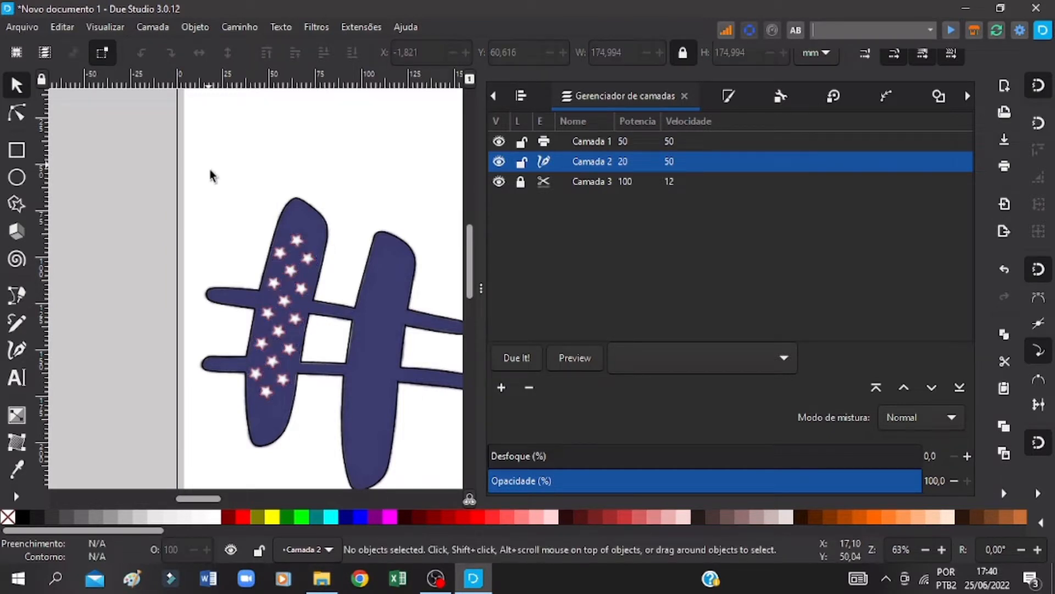
drag(209, 165, 330, 413)
click(201, 161)
drag(201, 161, 455, 472)
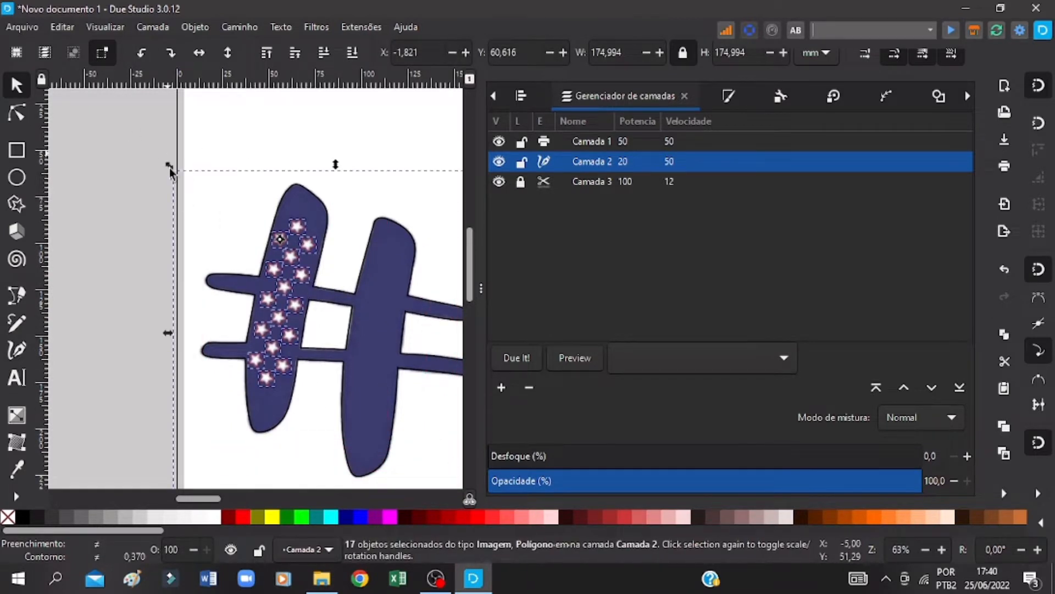
right_click(298, 262)
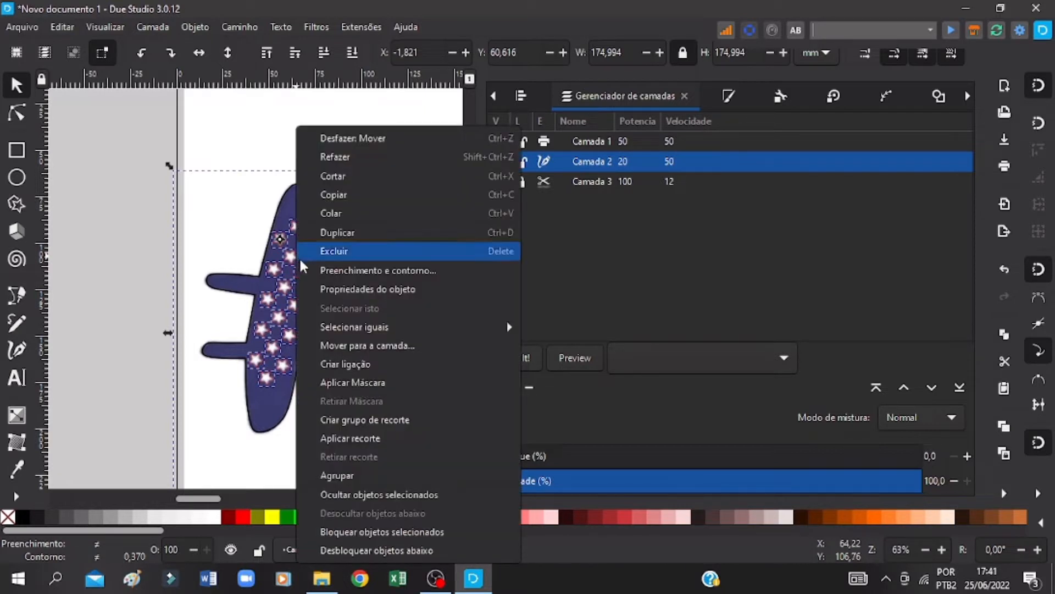
click(352, 476)
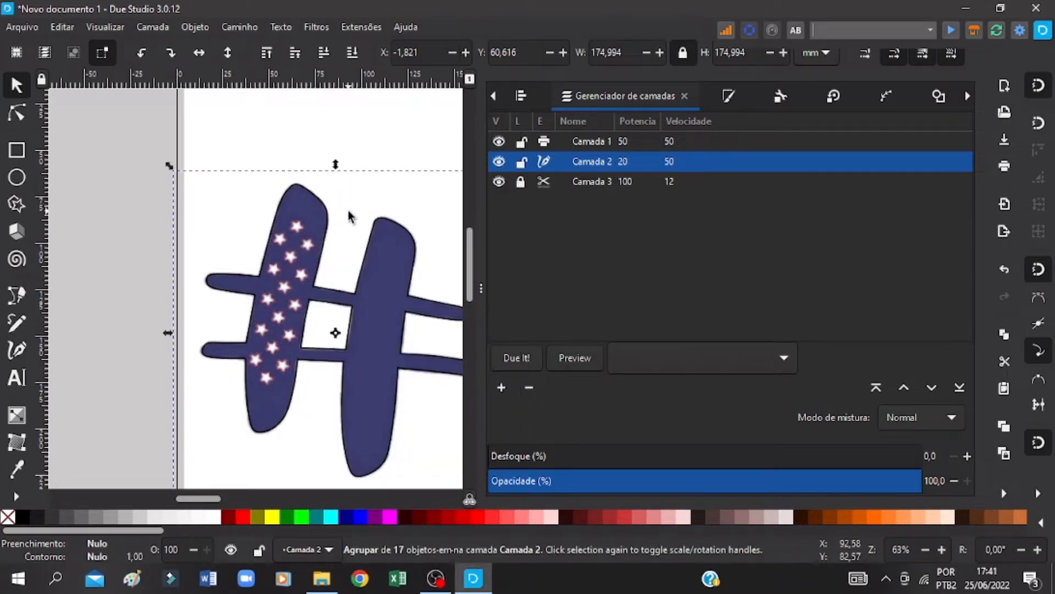
Step: Test the group by nudging it left and back to X -1.821 mm over the bitmap
key(Left)
key(Left)
key(Left)
key(Left)
key(Left)
key(Right)
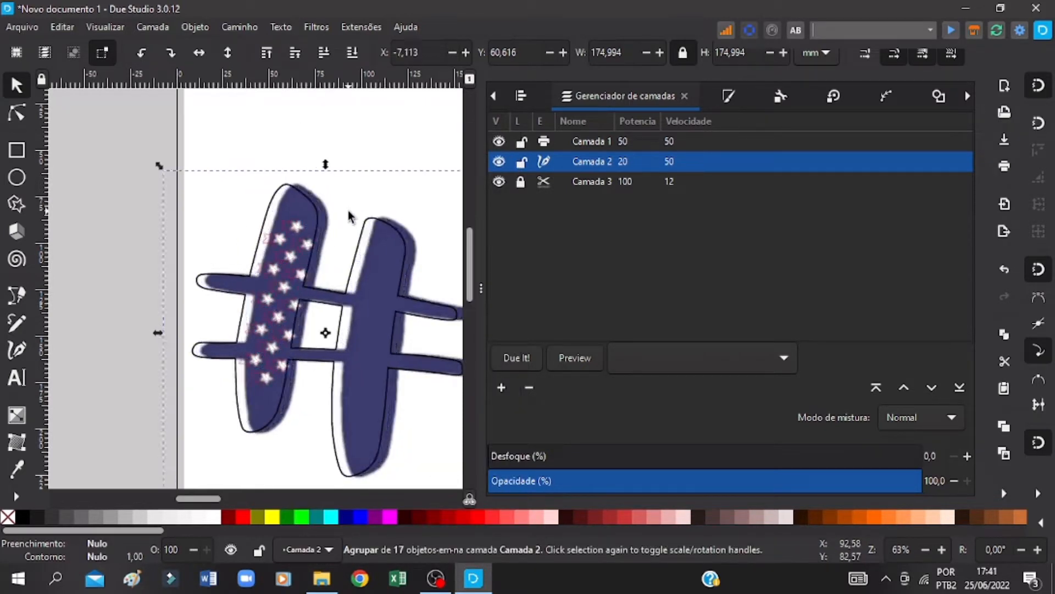
key(Right)
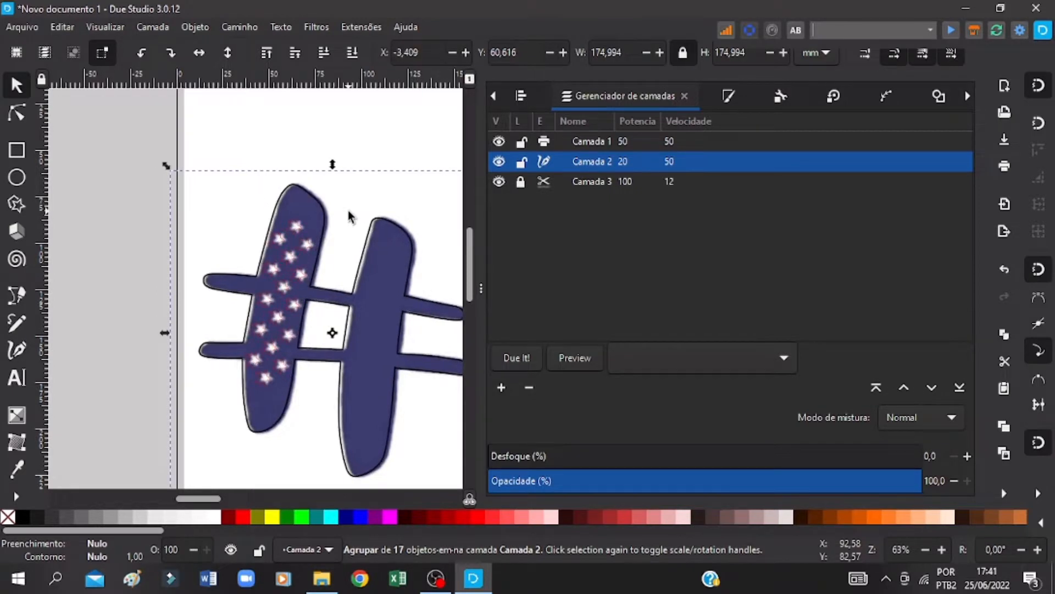
key(Right)
key(Right)
key(Right)
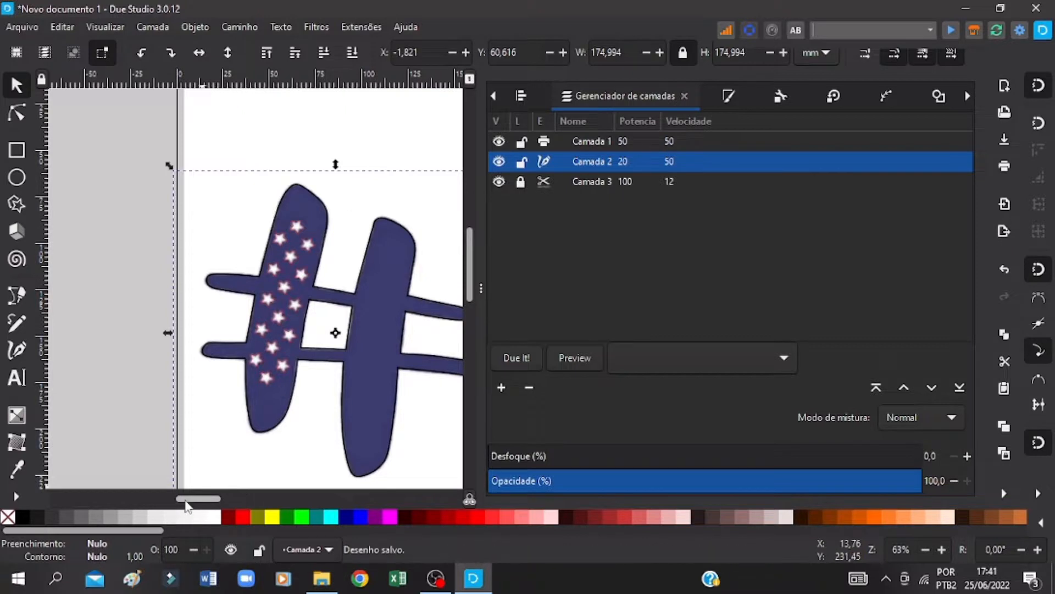
Step: Save the drawing and add the text "English Teaching" above the matching title in the bitmap
drag(186, 498, 252, 494)
key(ctrl+s)
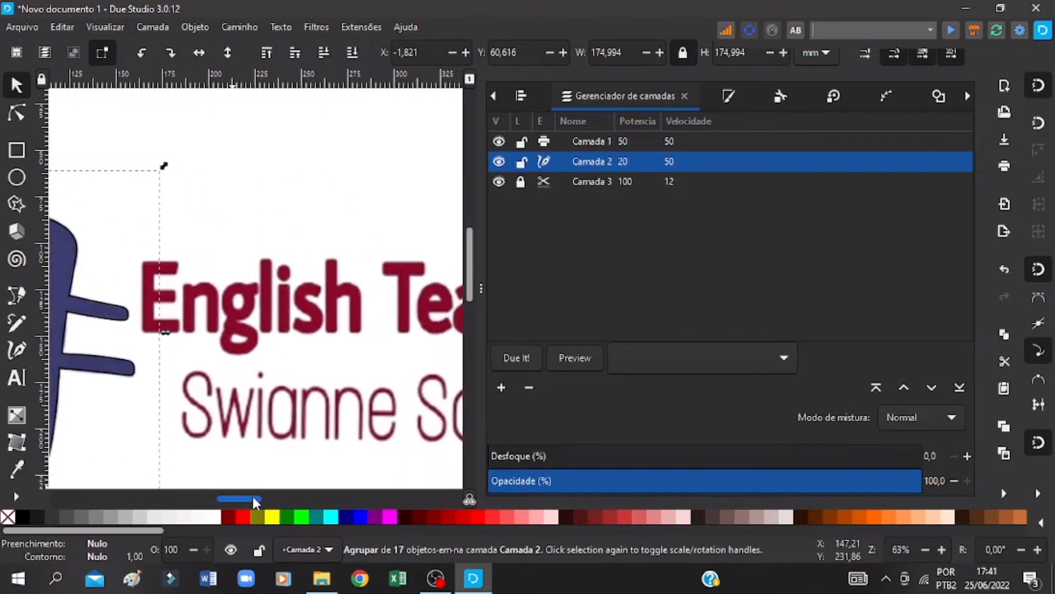
click(280, 315)
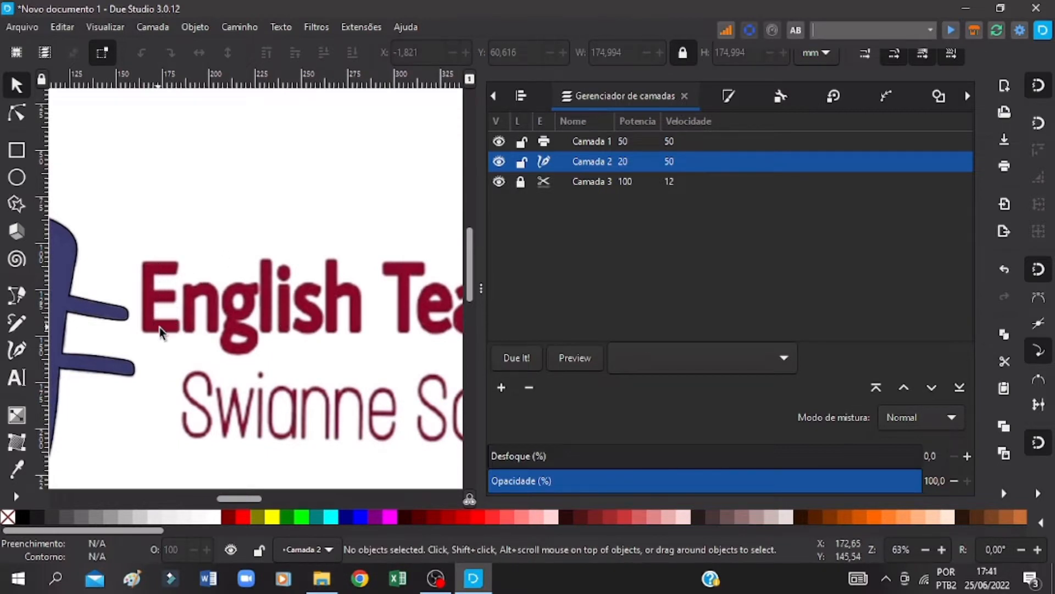
click(15, 380)
click(233, 217)
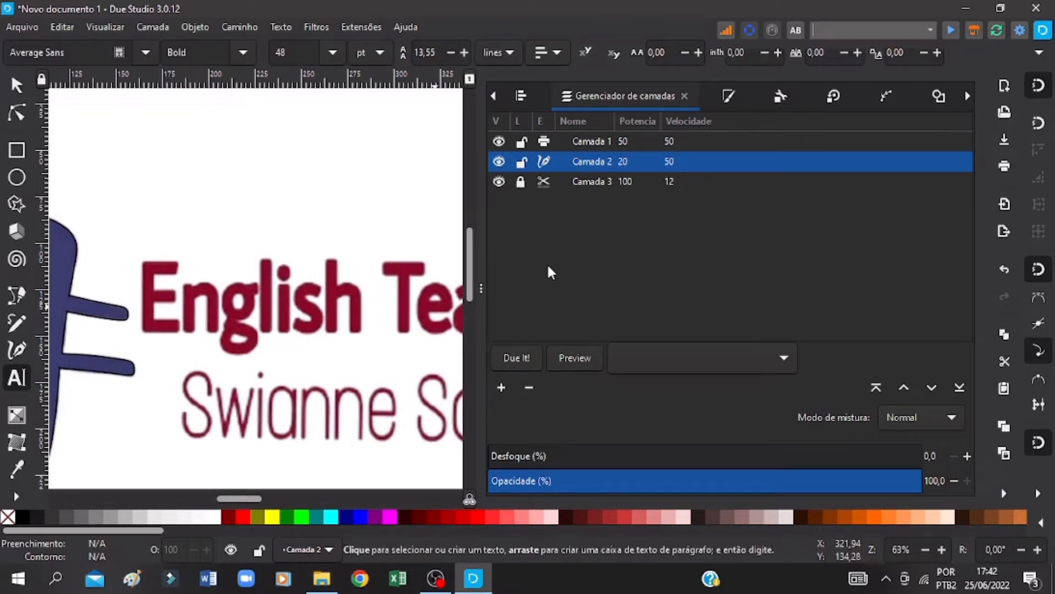
text(English Teaching)
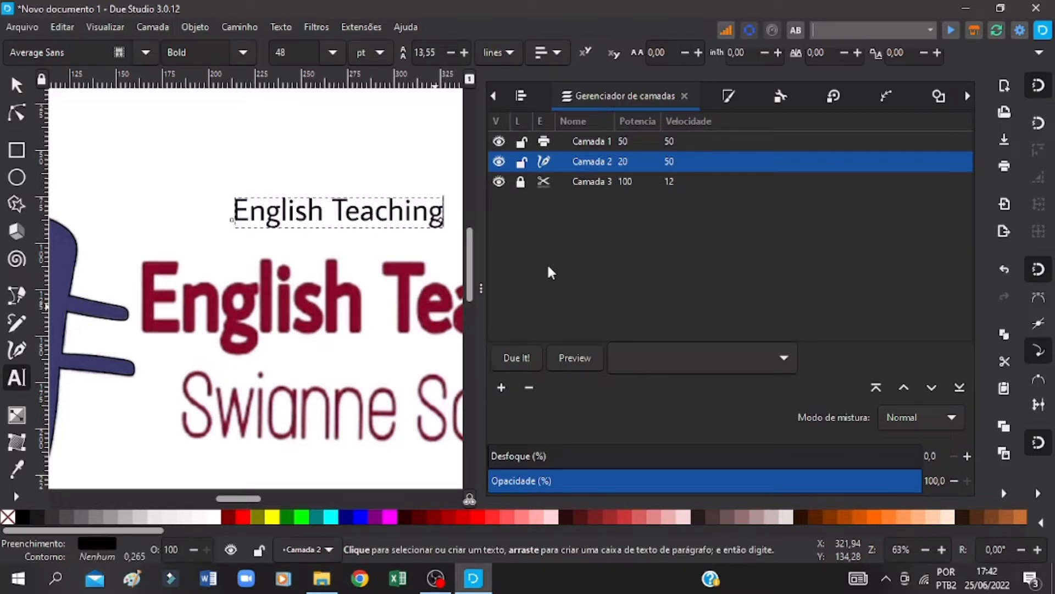
Step: Set the new text's font to Average Sans
click(145, 52)
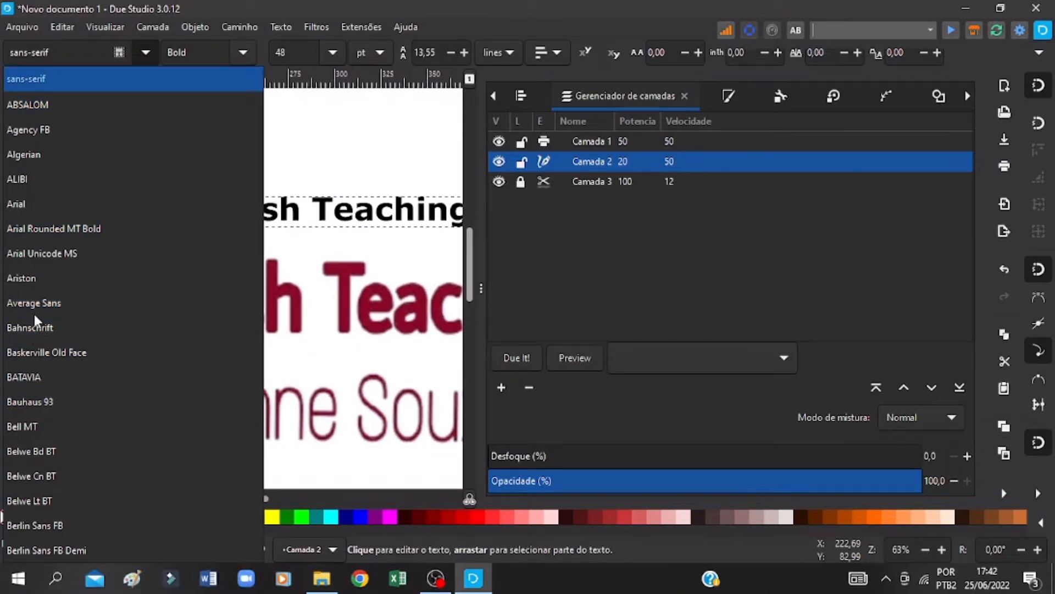
scroll(34, 315, down, 2)
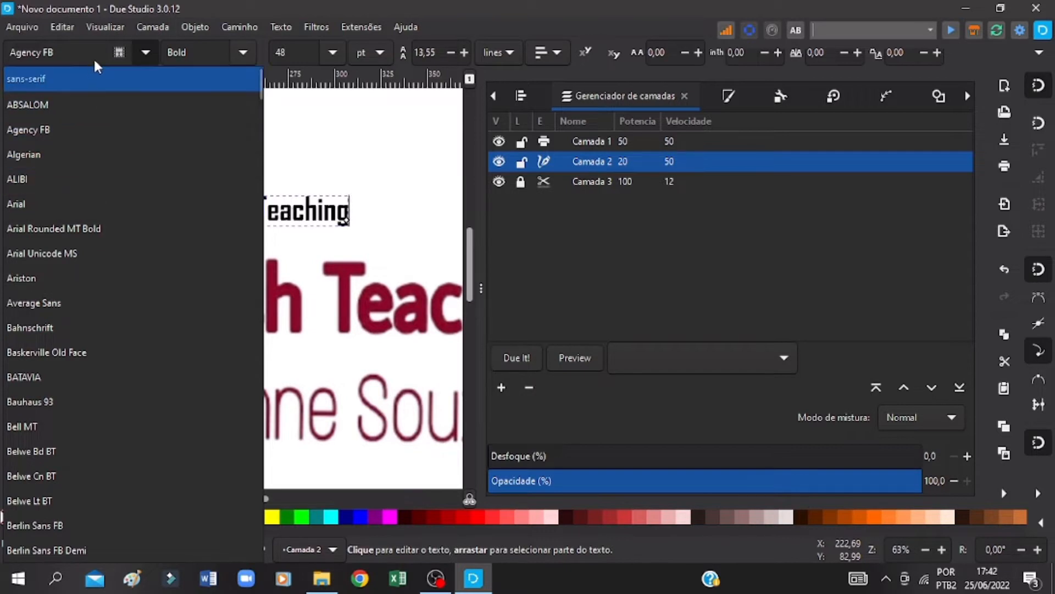
click(46, 305)
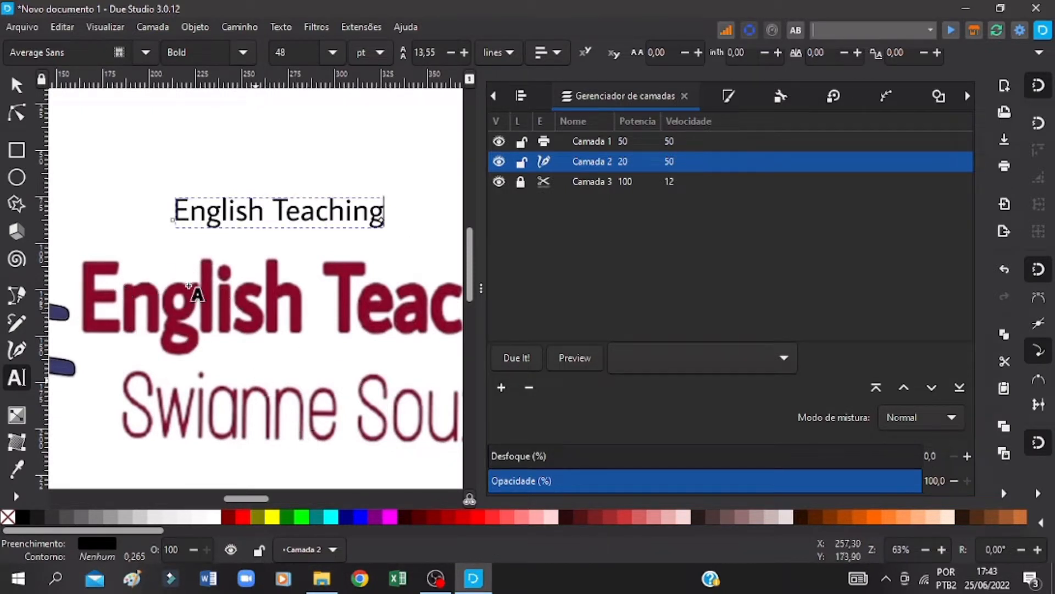
Step: Enlarge the text proportionally to about 239 mm wide and move it over the bitmap's title, aligning their starting letters
click(927, 551)
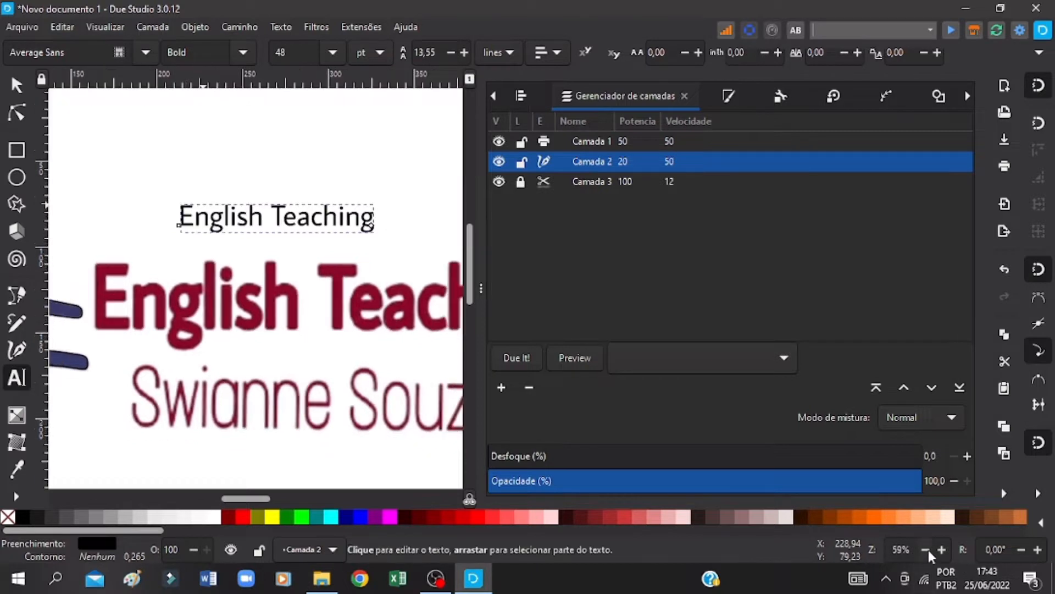
click(926, 550)
click(927, 550)
click(927, 550)
click(927, 550)
click(926, 551)
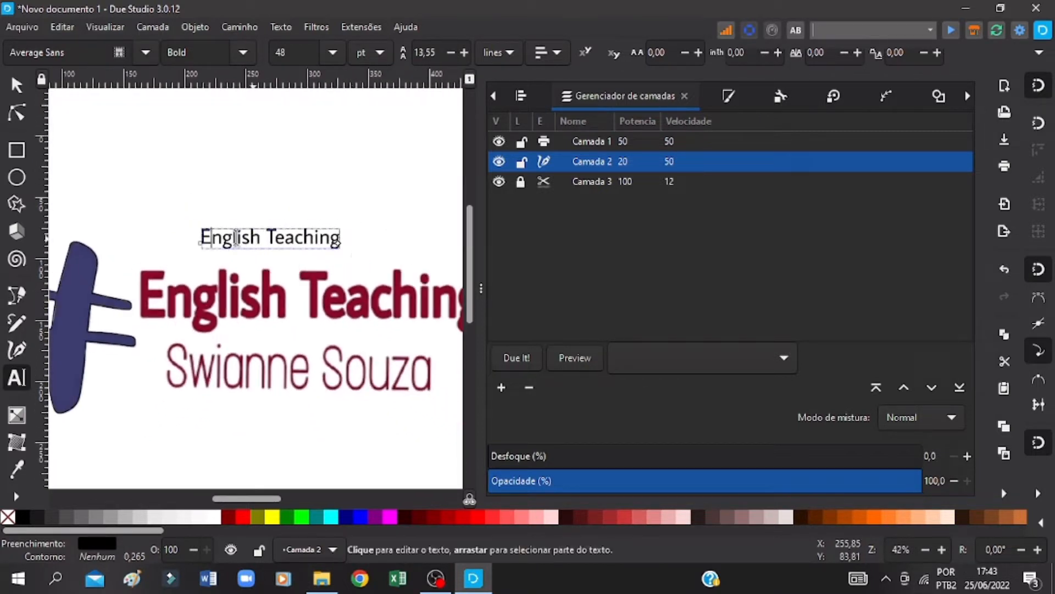
click(925, 551)
click(925, 550)
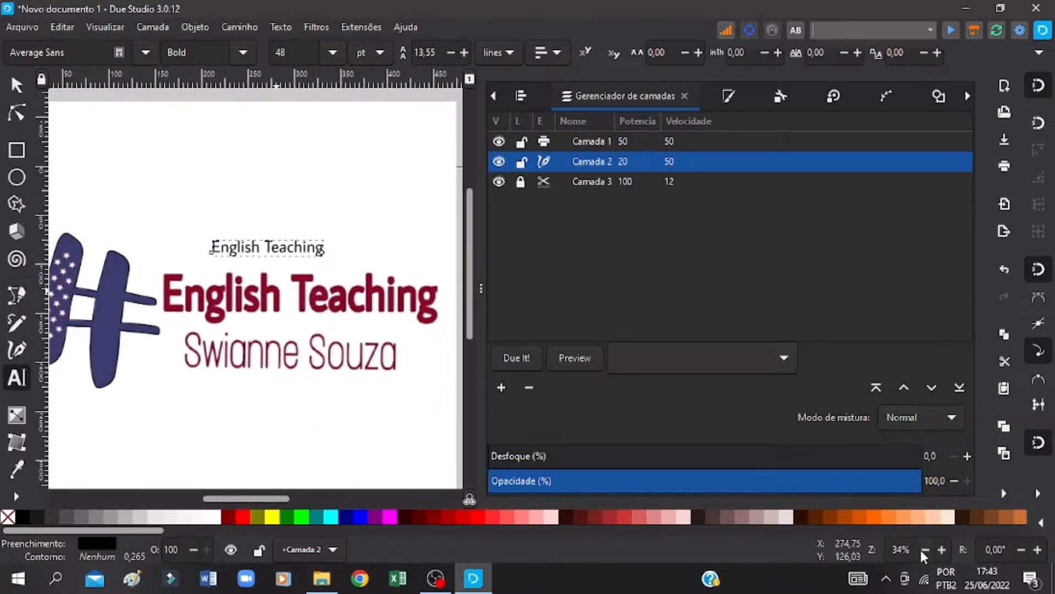
click(925, 551)
click(16, 85)
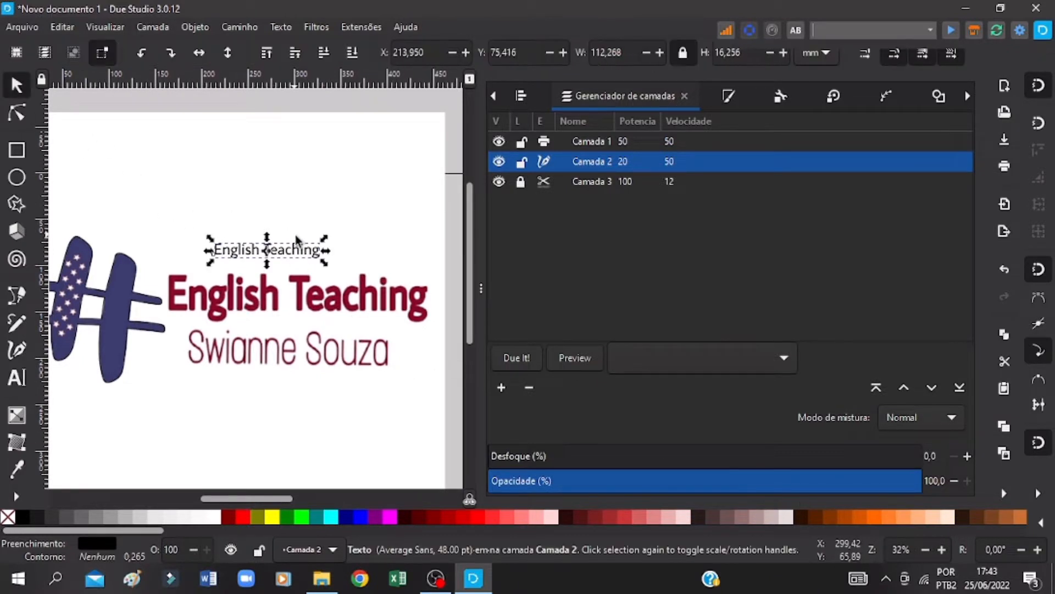
drag(324, 263, 432, 351)
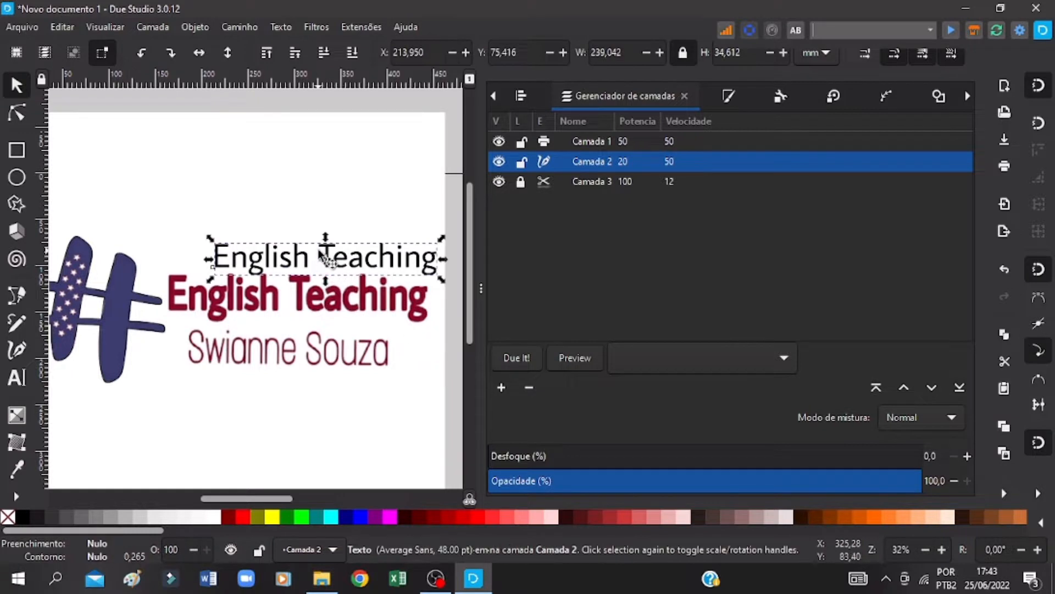
drag(327, 258, 281, 282)
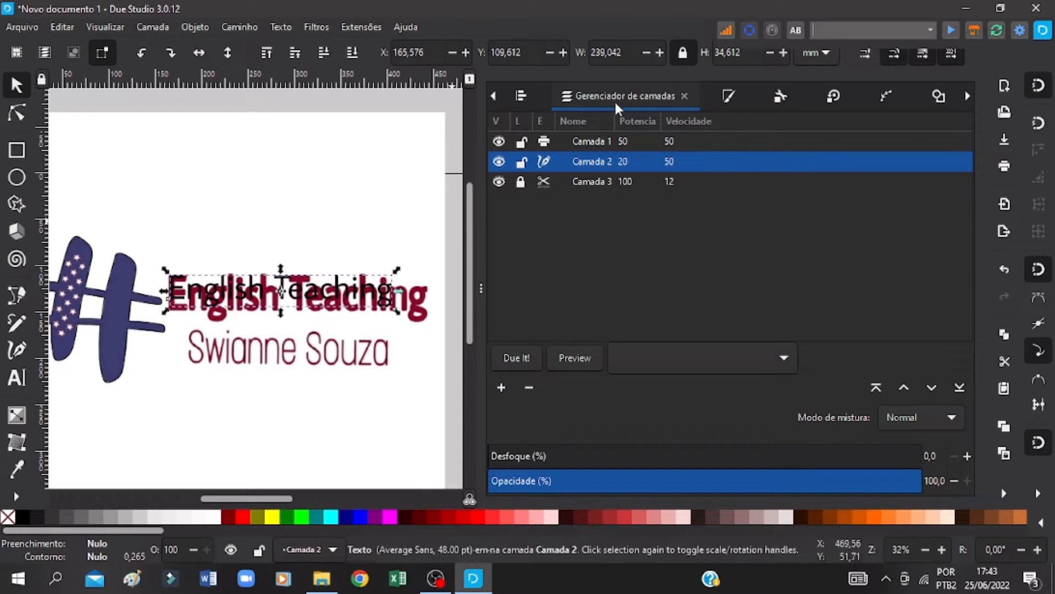
Step: Unlock the proportions and stretch the text to about 276.6 mm wide and 48.8 mm high to cover the bitmap's title
click(685, 55)
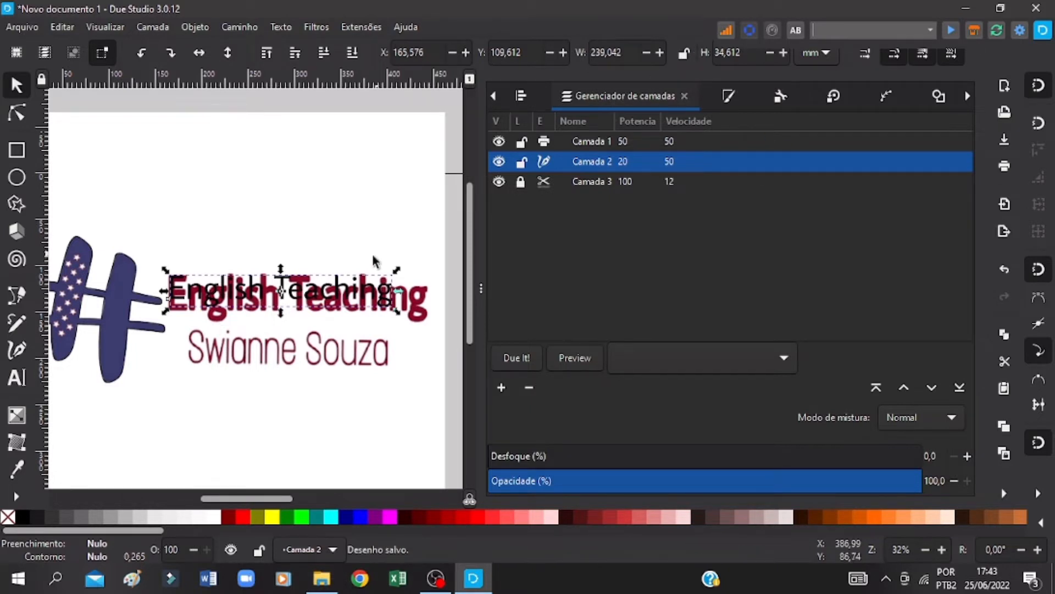
drag(282, 325, 284, 330)
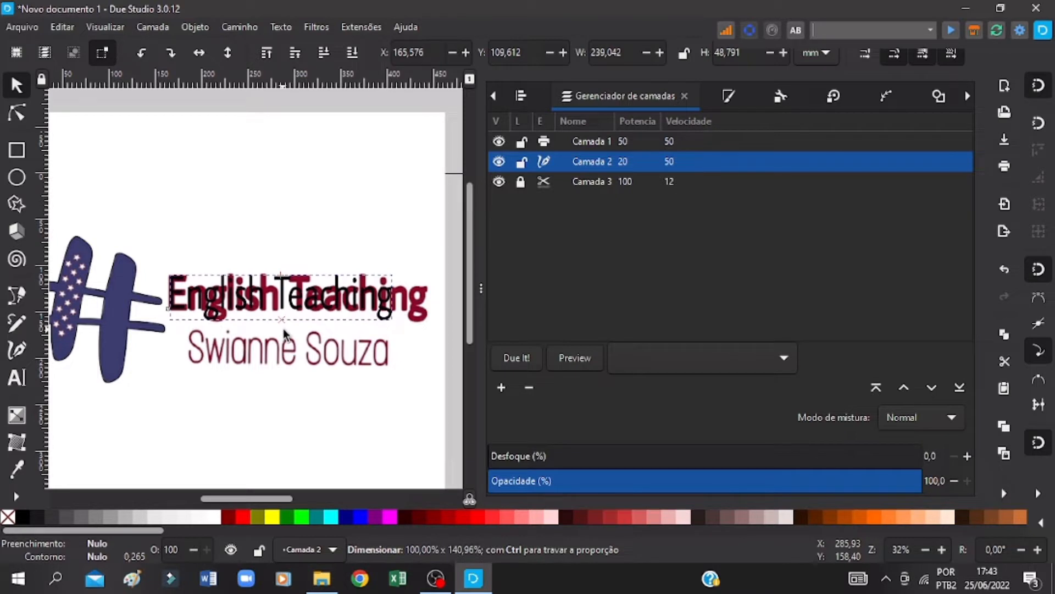
drag(400, 296, 432, 295)
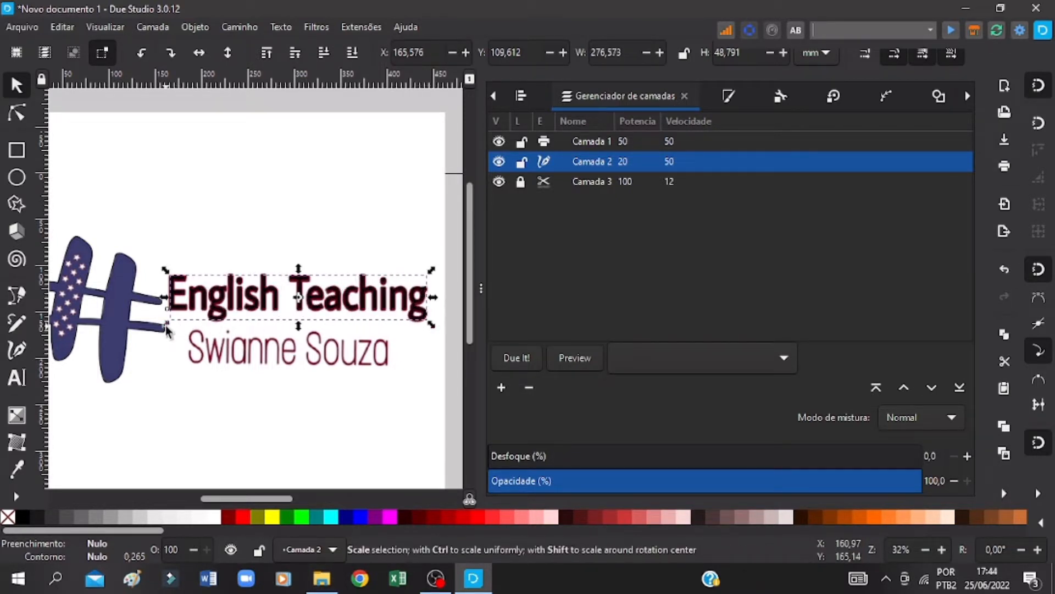
Step: Try enlarging the text to about 277 by 50.5 mm, nudge it up to about Y 109.1 mm and save the drawing
click(301, 325)
click(306, 295)
click(943, 550)
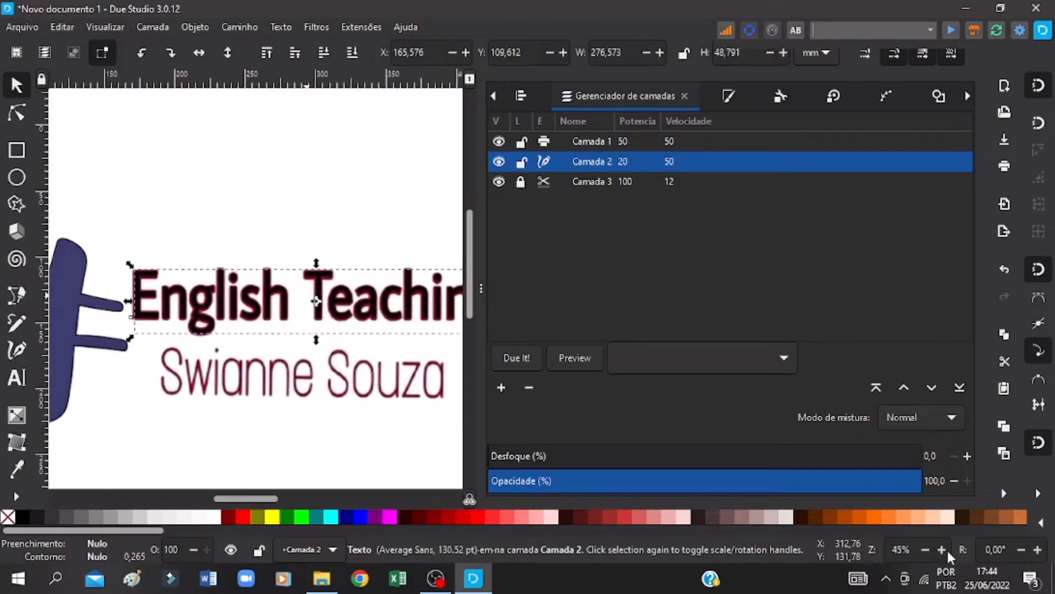
click(943, 549)
drag(81, 358, 82, 363)
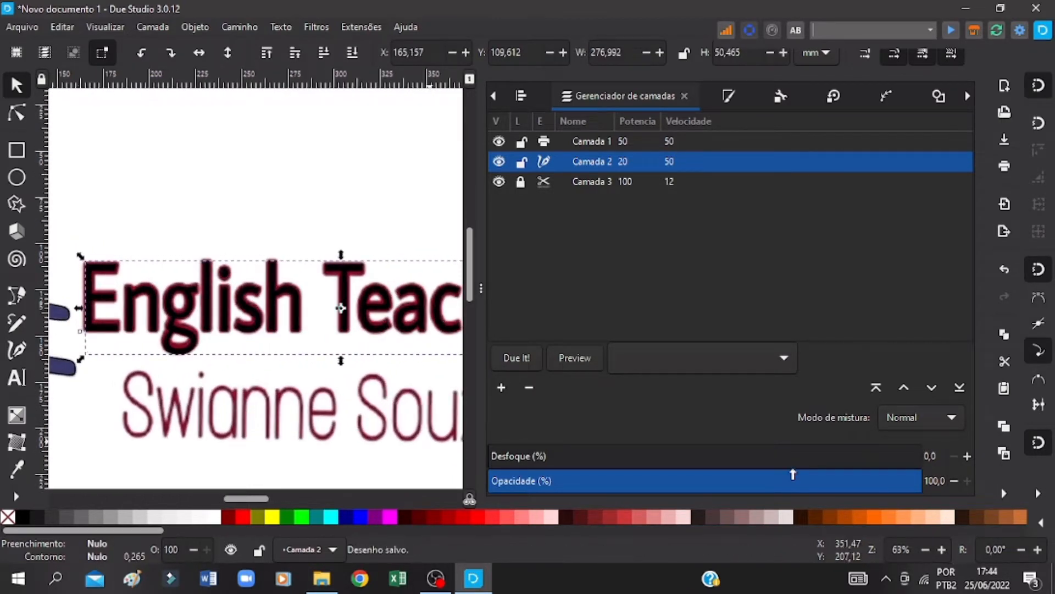
key(Up)
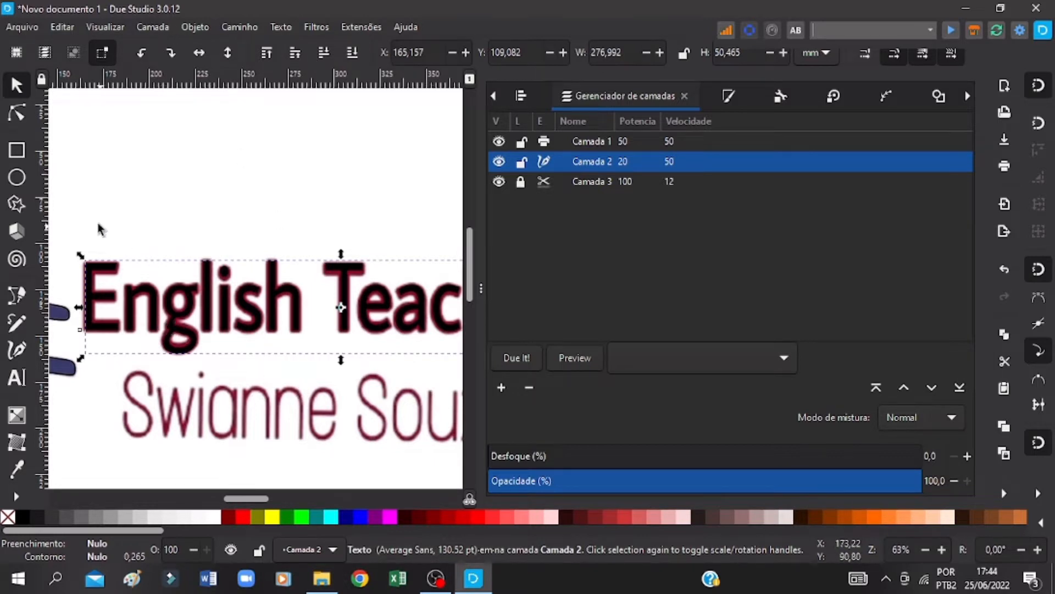
key(ctrl+s)
key(ctrl+s)
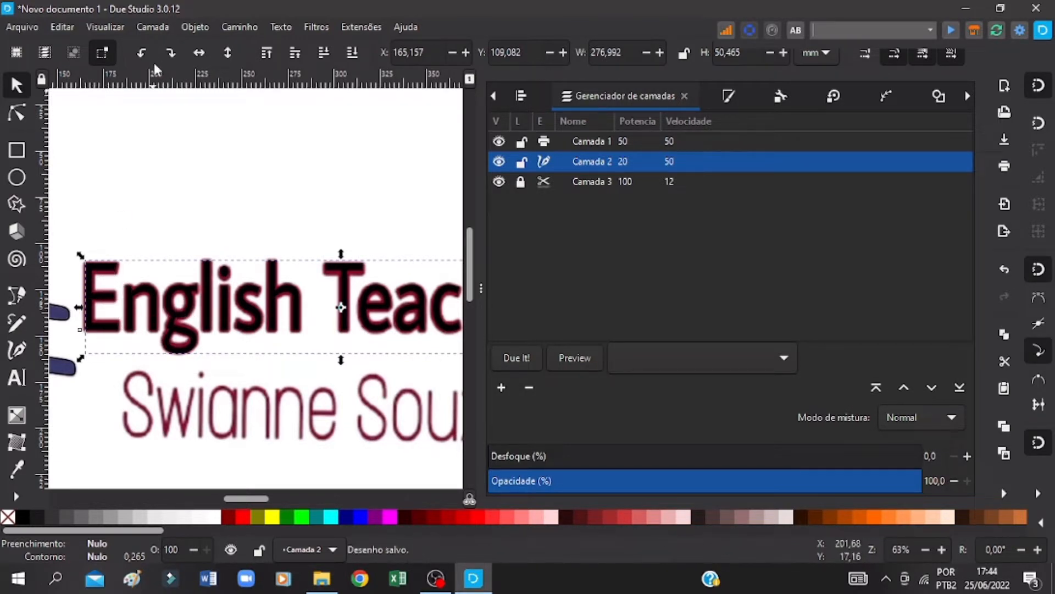
Step: Open the title text for editing and display the styles available for its font
click(158, 261)
click(108, 269)
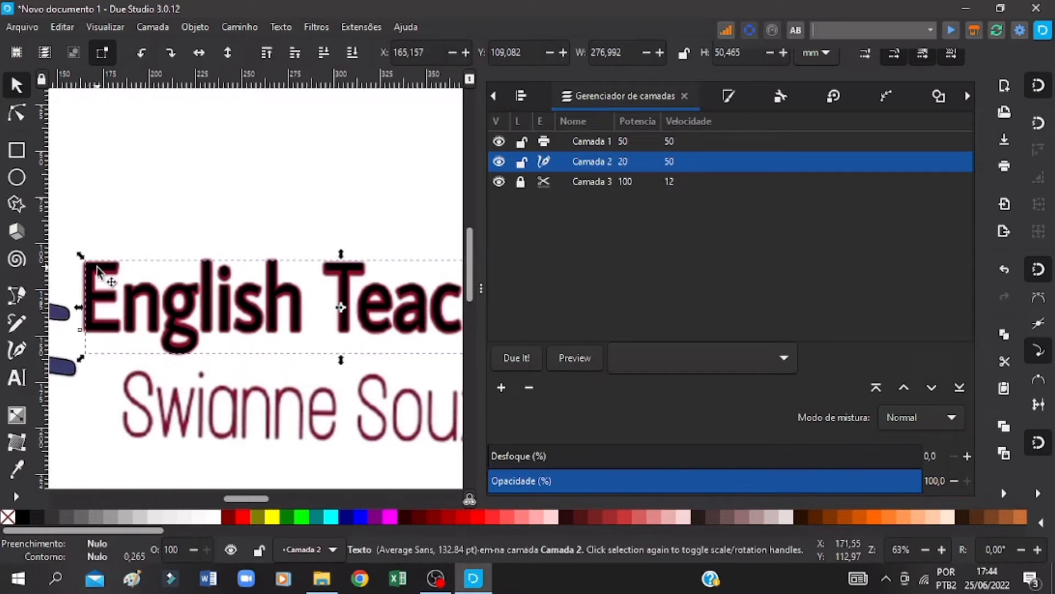
double_click(109, 279)
click(243, 52)
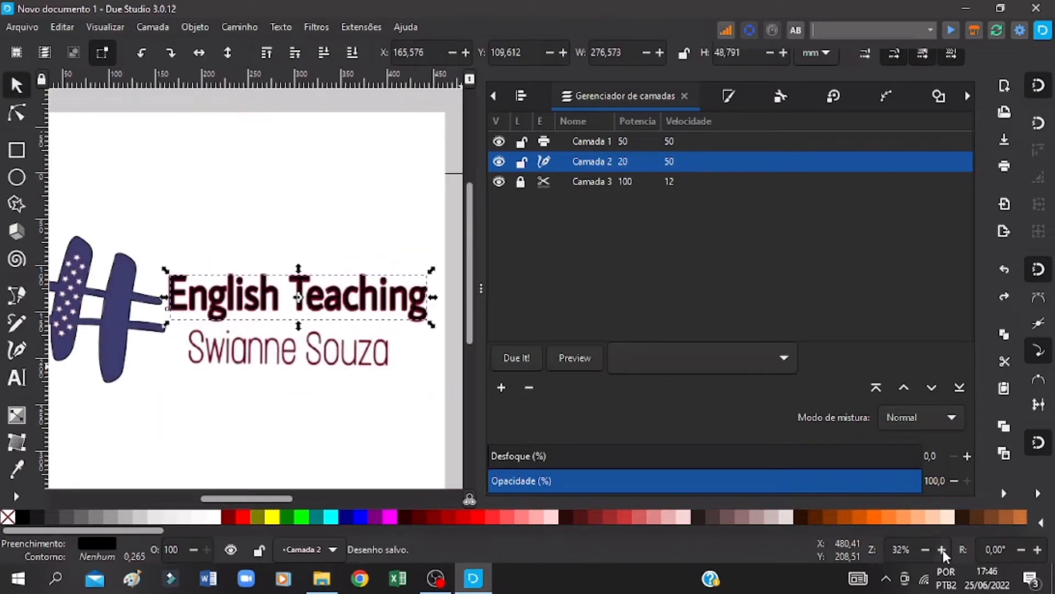
Step: Apply a dynamic offset to the "English Teaching" title, expand it by about 1.63 pt to cover the bitmap lettering, and save
click(942, 550)
click(942, 550)
click(942, 549)
click(942, 550)
click(942, 550)
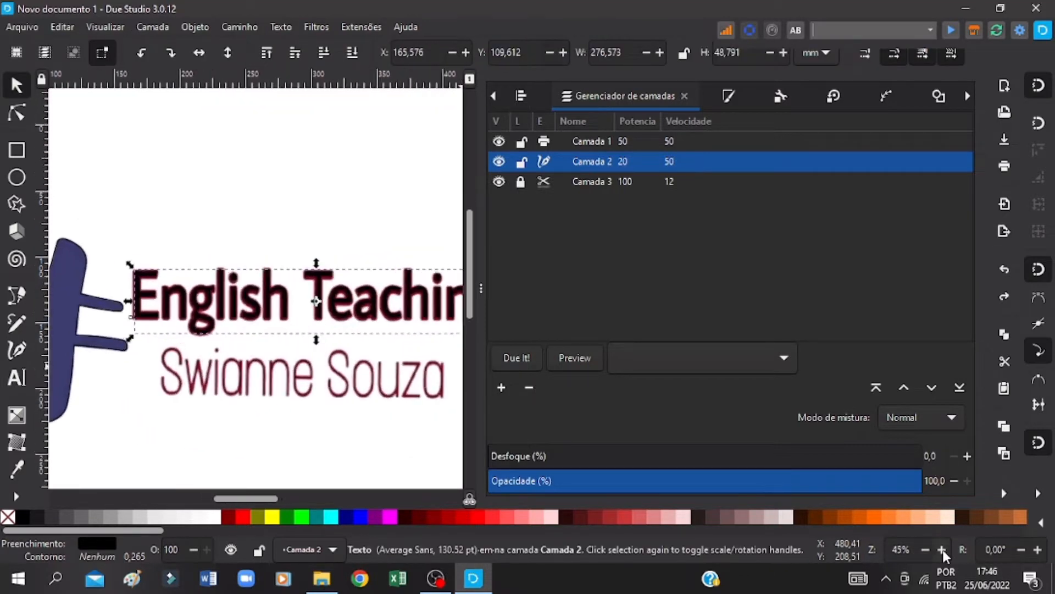
click(942, 550)
click(942, 550)
click(942, 550)
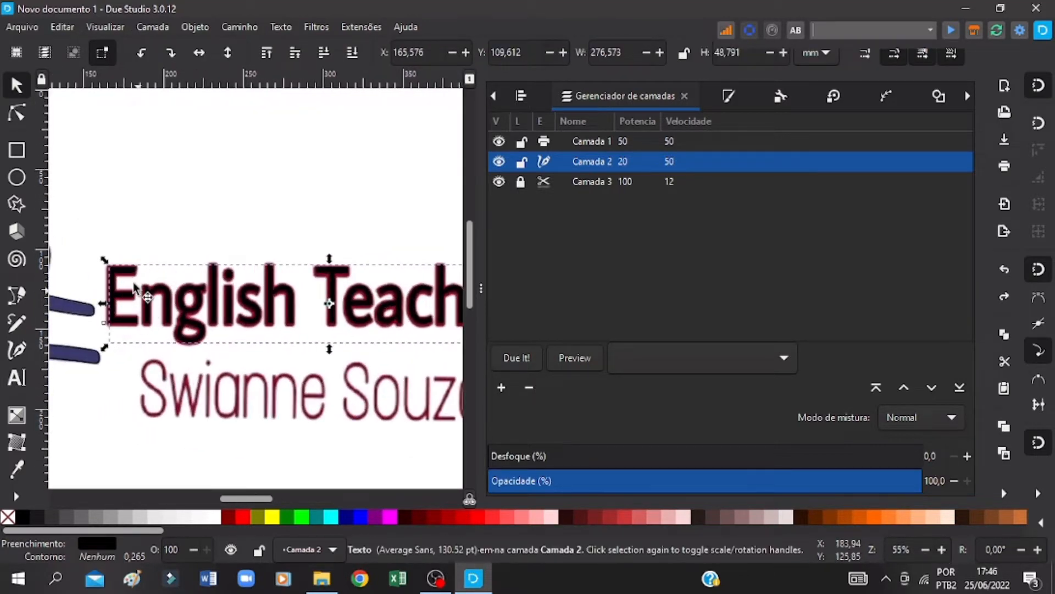
click(245, 27)
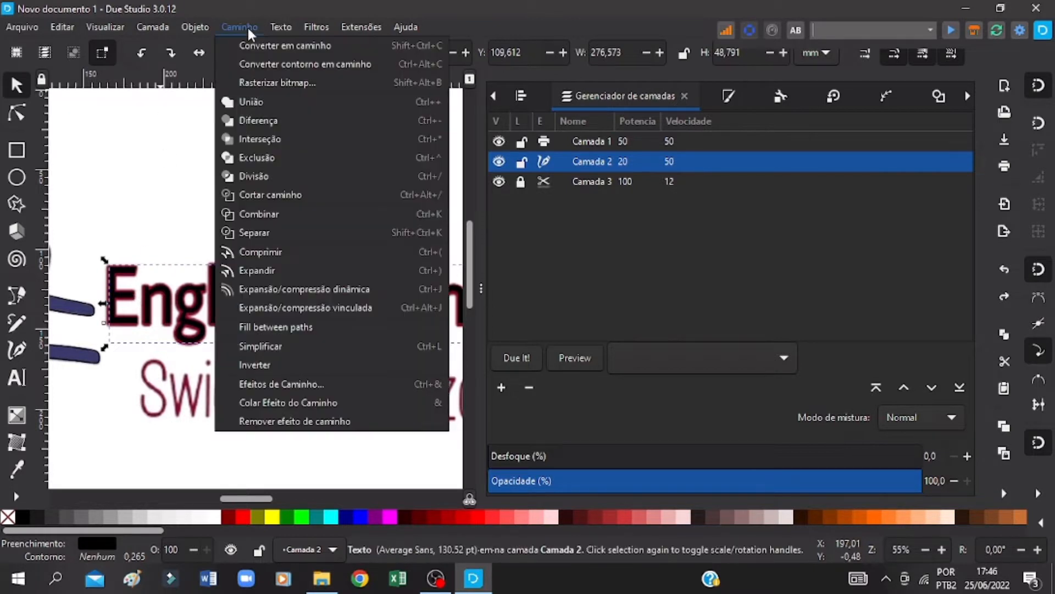
click(302, 289)
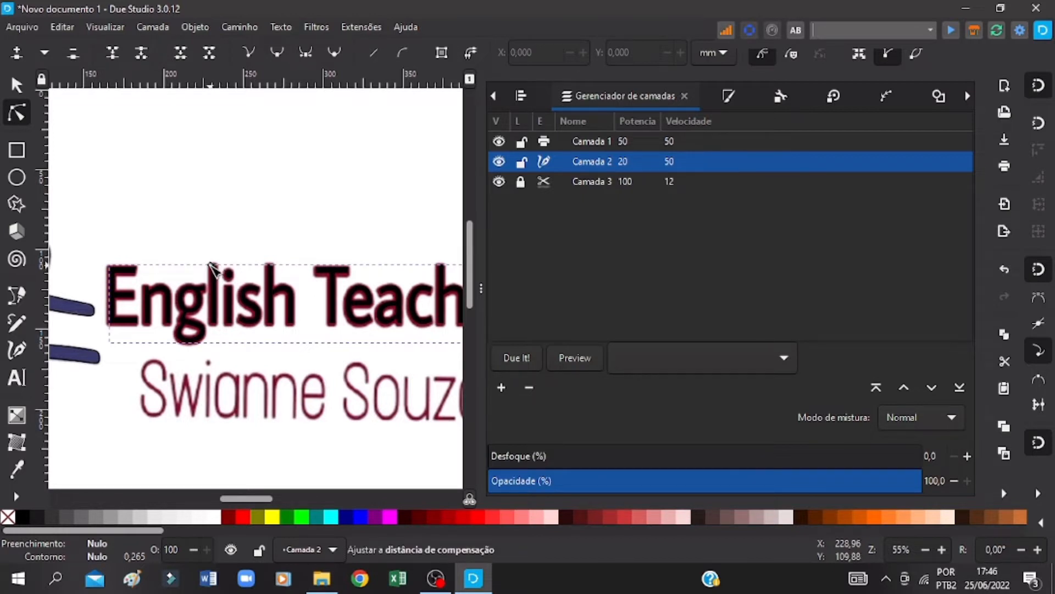
mouse_move(213, 264)
mouse_down()
mouse_move(210, 302)
mouse_move(218, 269)
mouse_up()
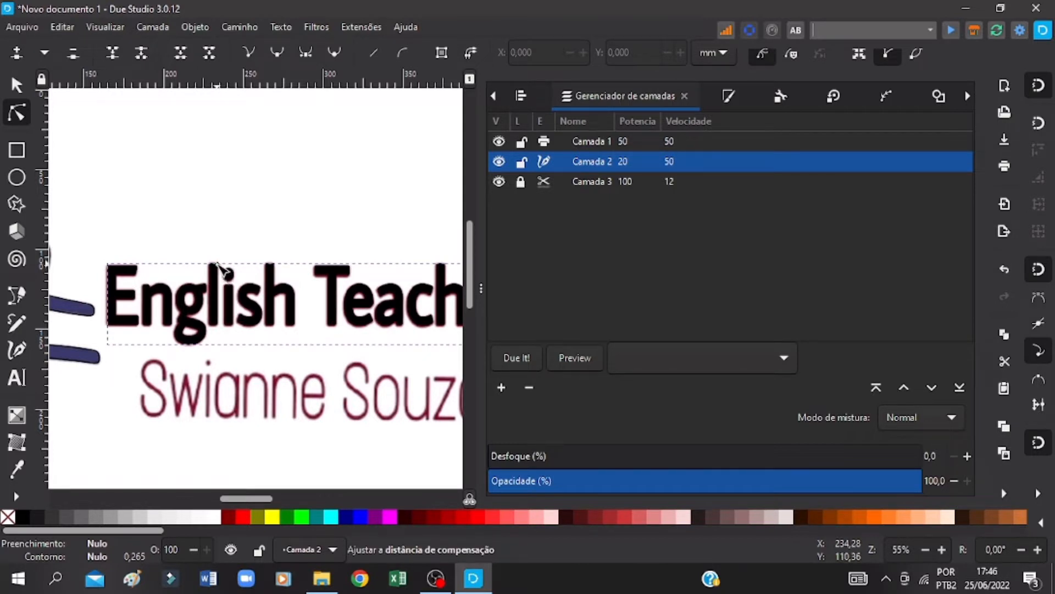
drag(223, 268, 224, 271)
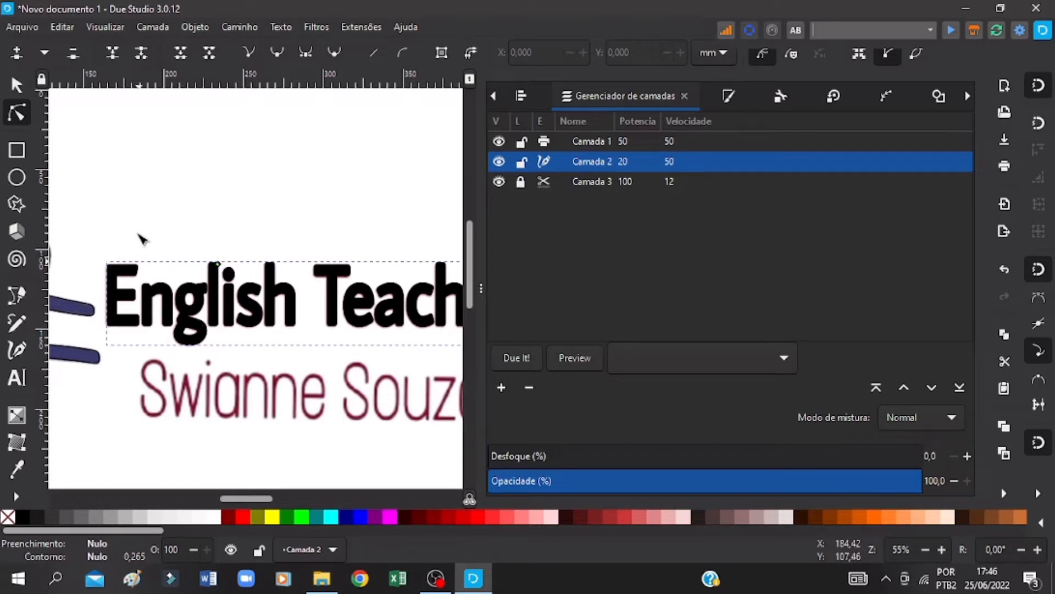
key(ctrl+s)
Step: Nudge the expanded title to about X 164.2 mm, Y 108.4 mm over the bitmap lettering and save the drawing
click(17, 87)
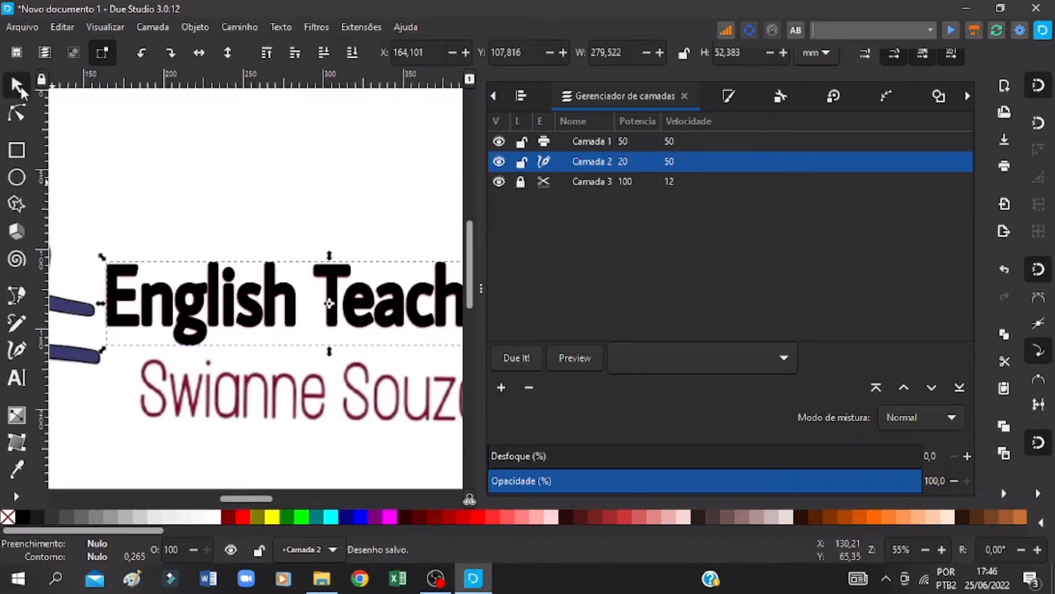
click(179, 307)
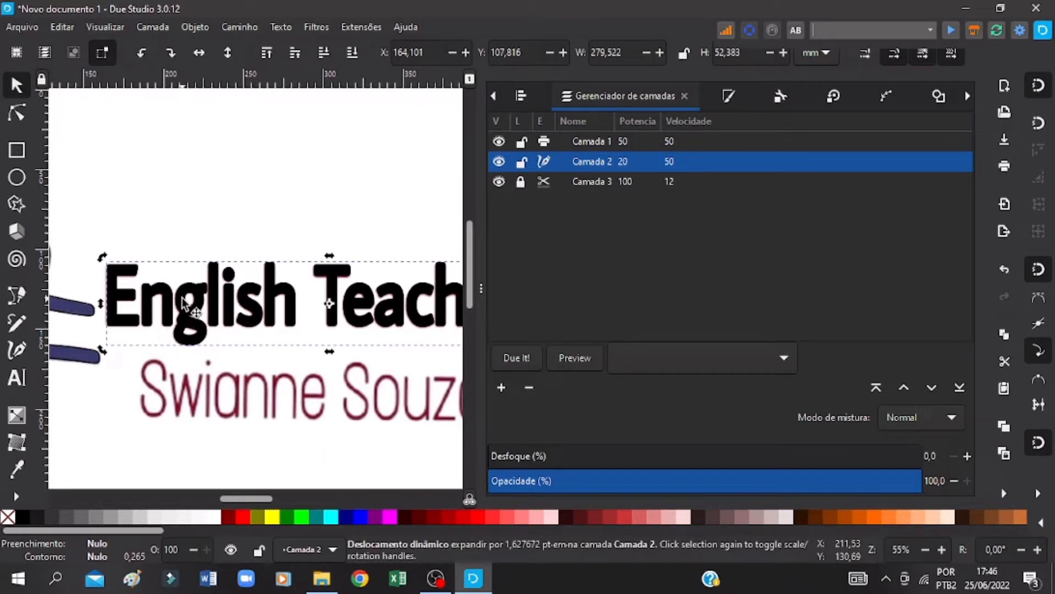
mouse_move(190, 308)
mouse_down()
mouse_move(190, 187)
mouse_move(191, 296)
mouse_up()
scroll(164, 313, down, 2)
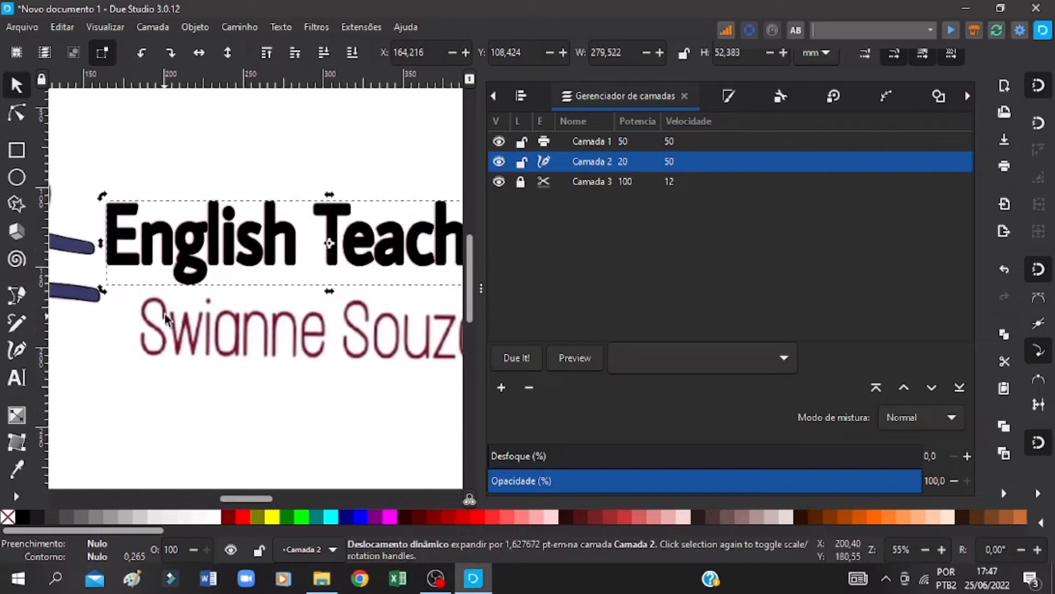
key(ctrl+s)
Step: Add a new text line below the bitmap's second line containing the person's full name shown in the logo
click(17, 379)
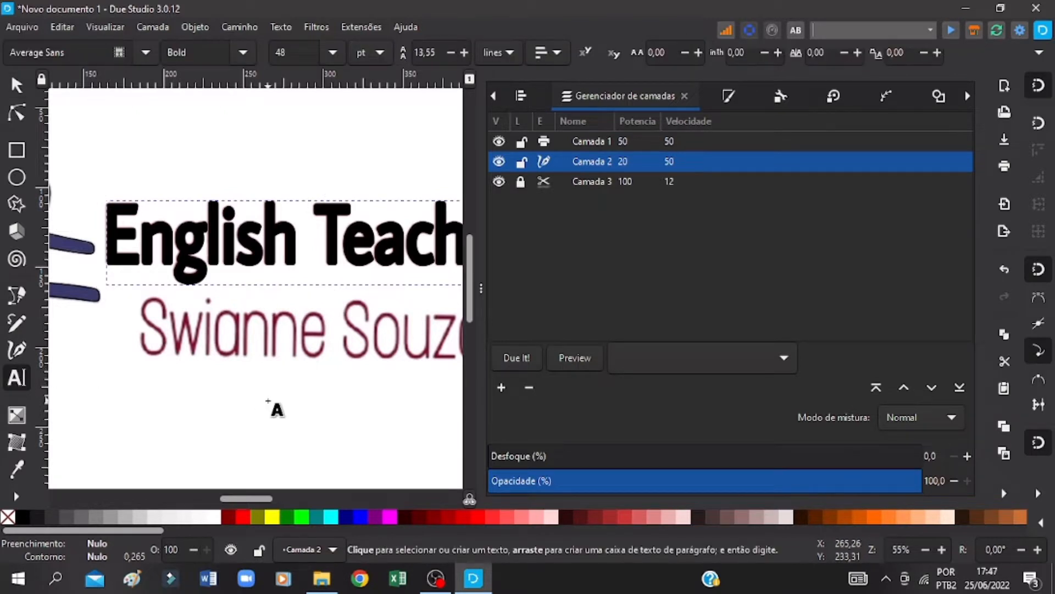
click(268, 402)
key(ctrl+s)
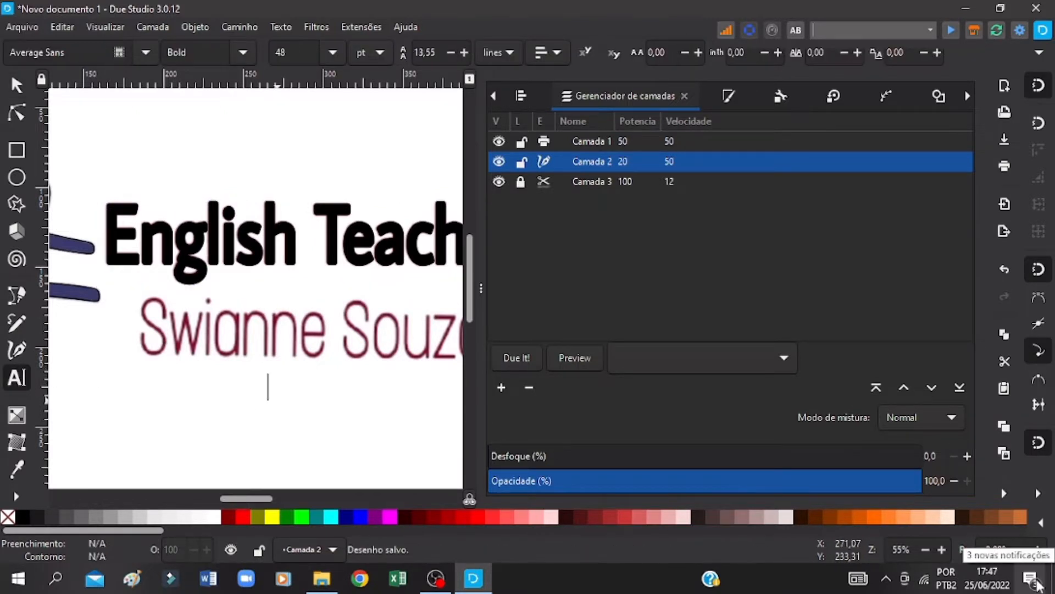
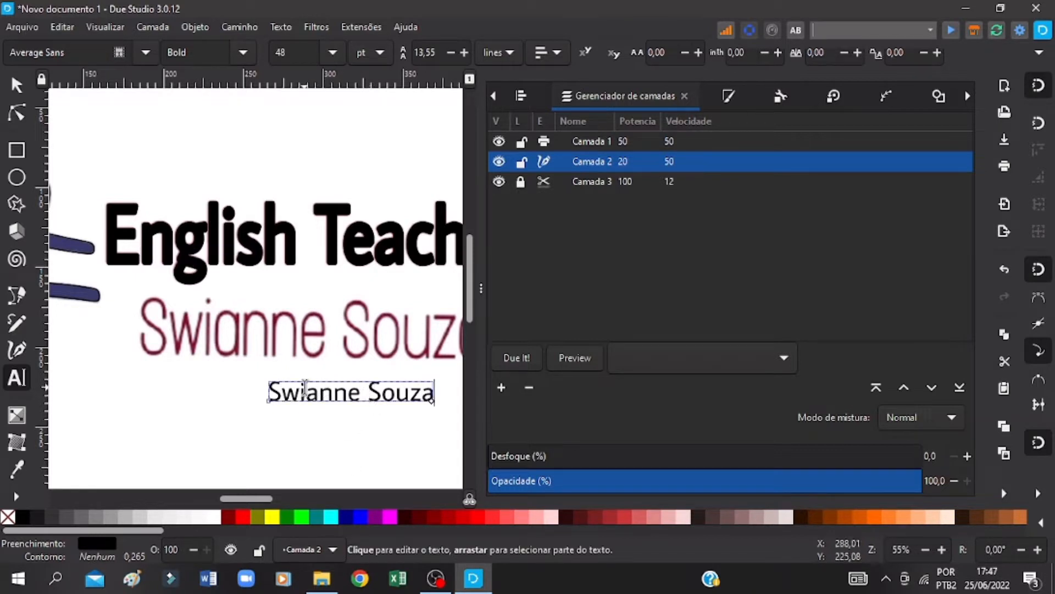
Step: Set the name text's font to Vacer Sans Personal
click(145, 52)
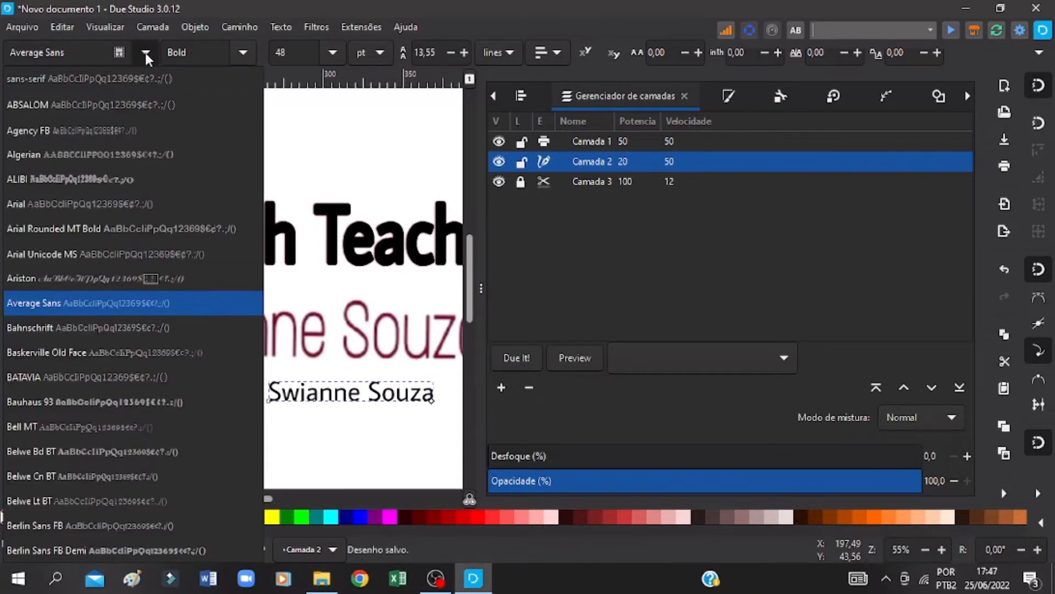
click(80, 48)
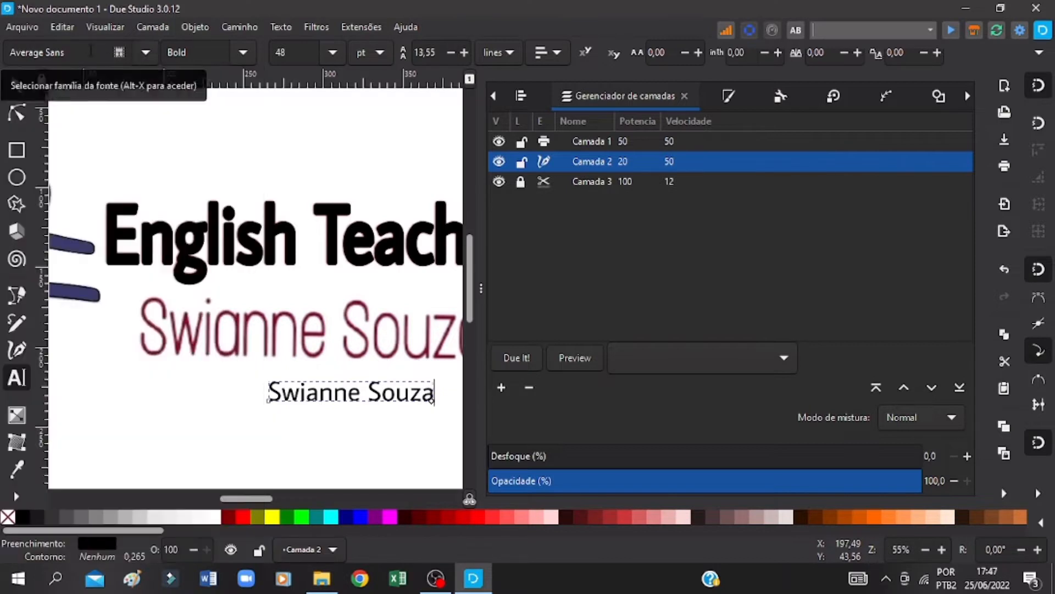
drag(75, 52, 1, 48)
text(v)
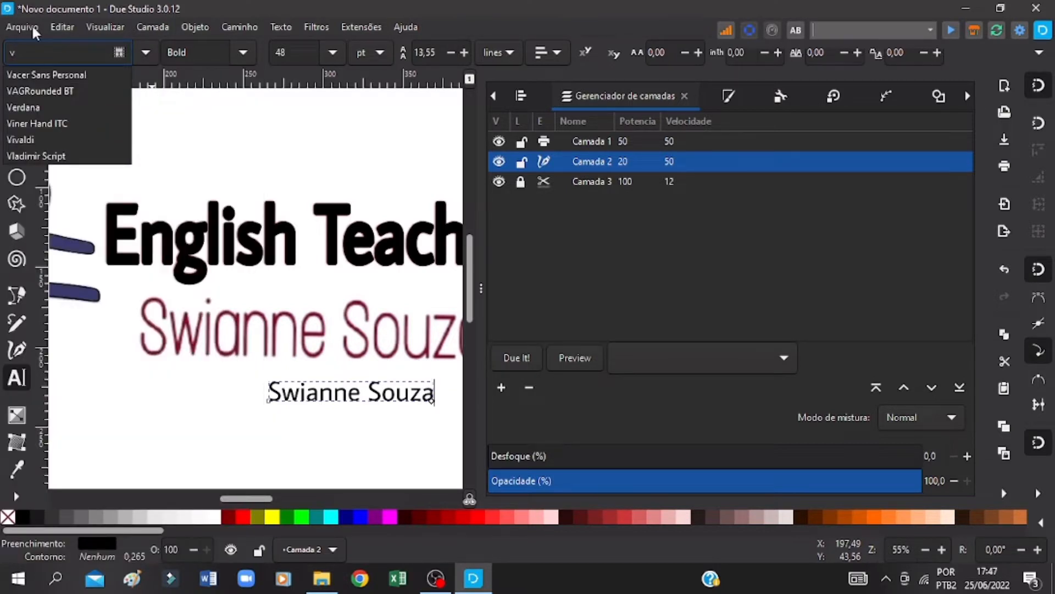
click(41, 76)
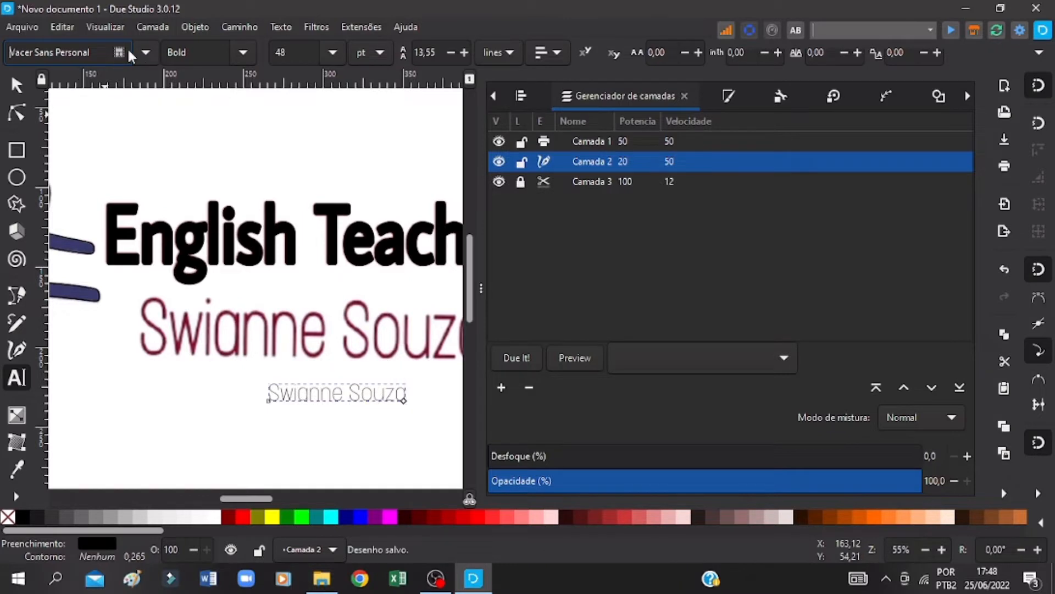
Step: Move the name text over the bitmap's name, enlarge it to about 214.7 by 34.8 mm, and save the drawing
click(17, 88)
drag(312, 383, 220, 354)
drag(281, 326, 465, 341)
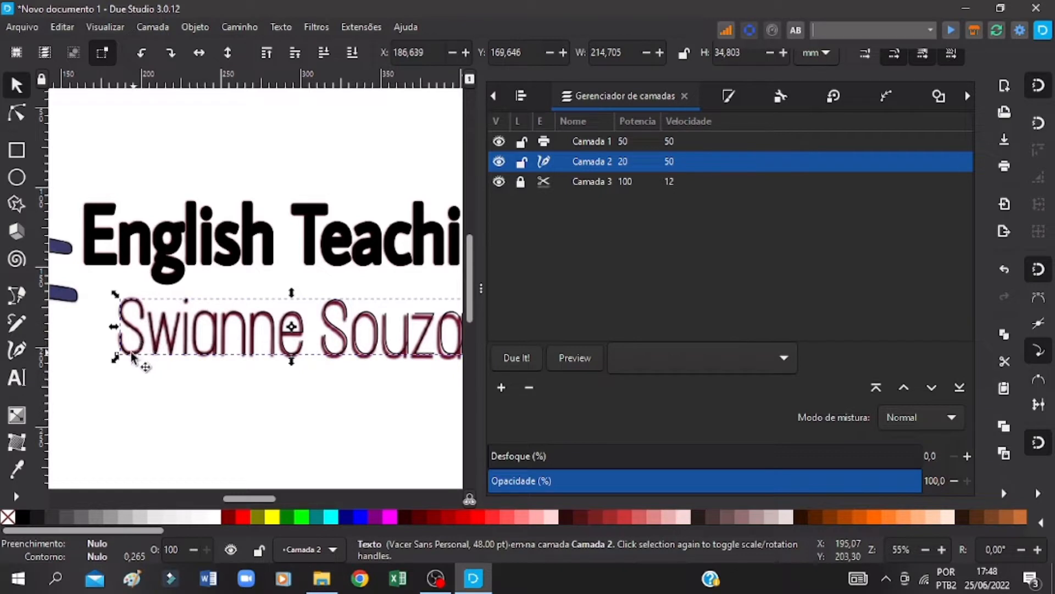
key(ctrl+s)
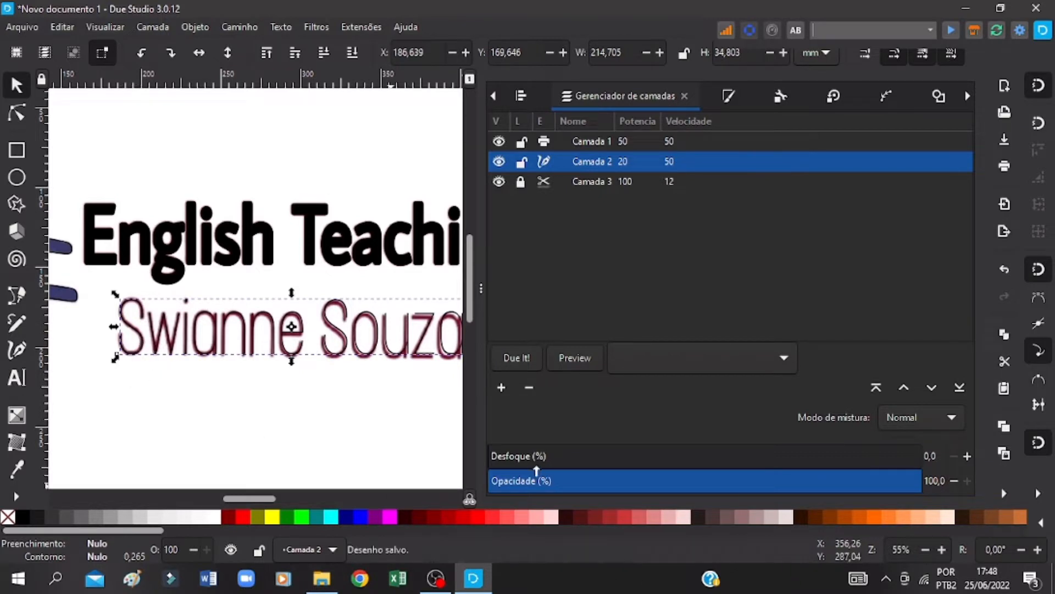
Step: Apply a dynamic offset to the name text, thicken its letters by about 0.91 pt to match the bitmap, and save
click(943, 549)
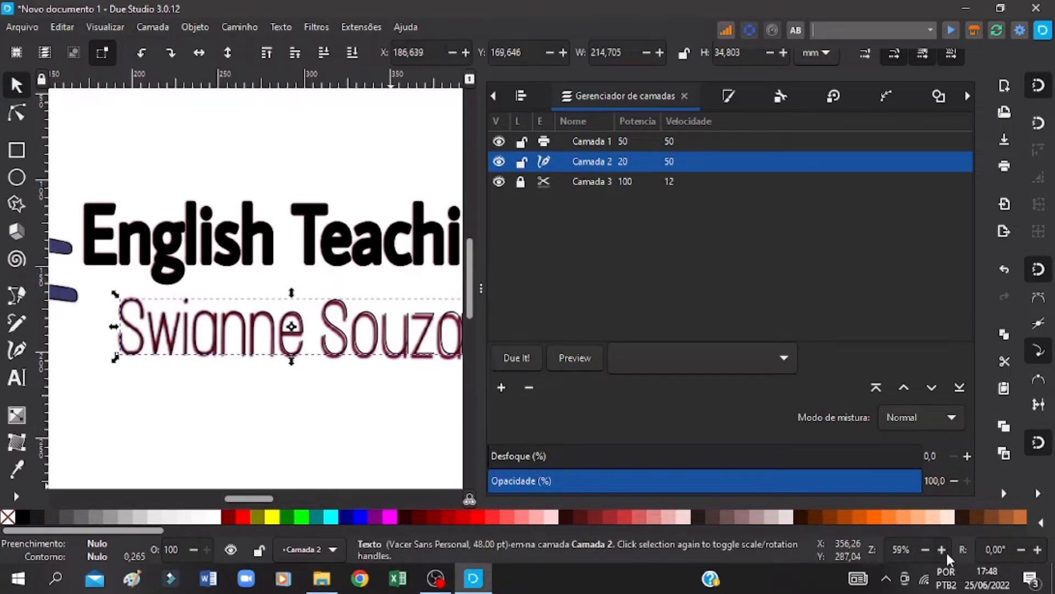
click(943, 550)
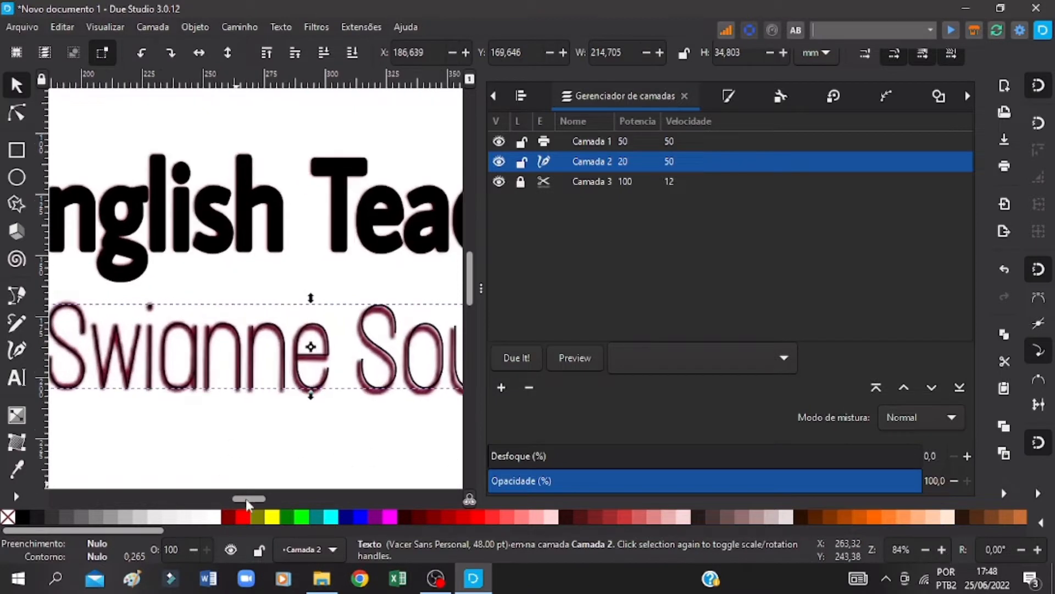
drag(245, 496, 242, 496)
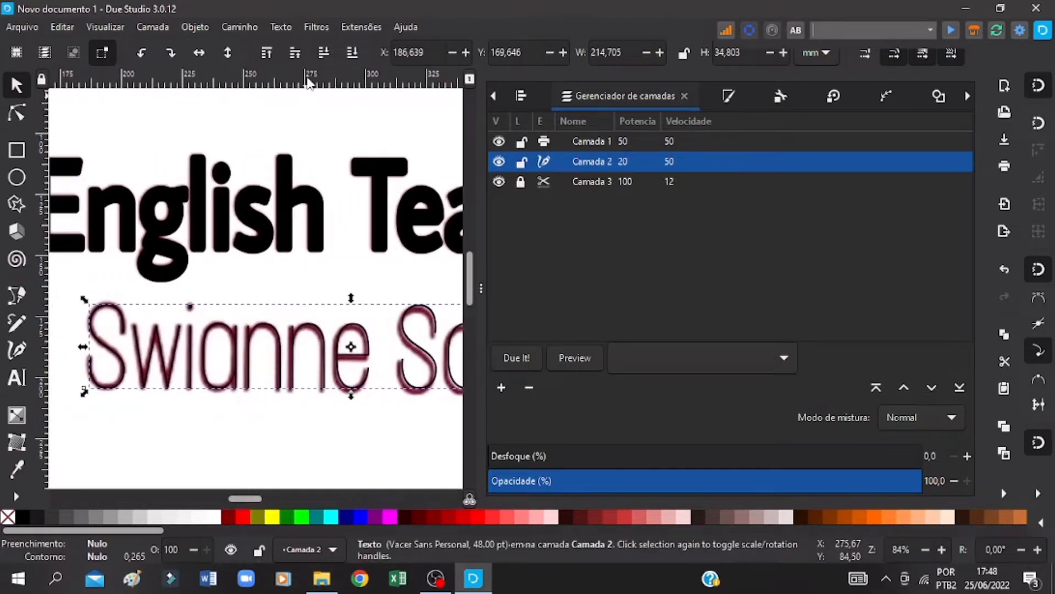
click(240, 28)
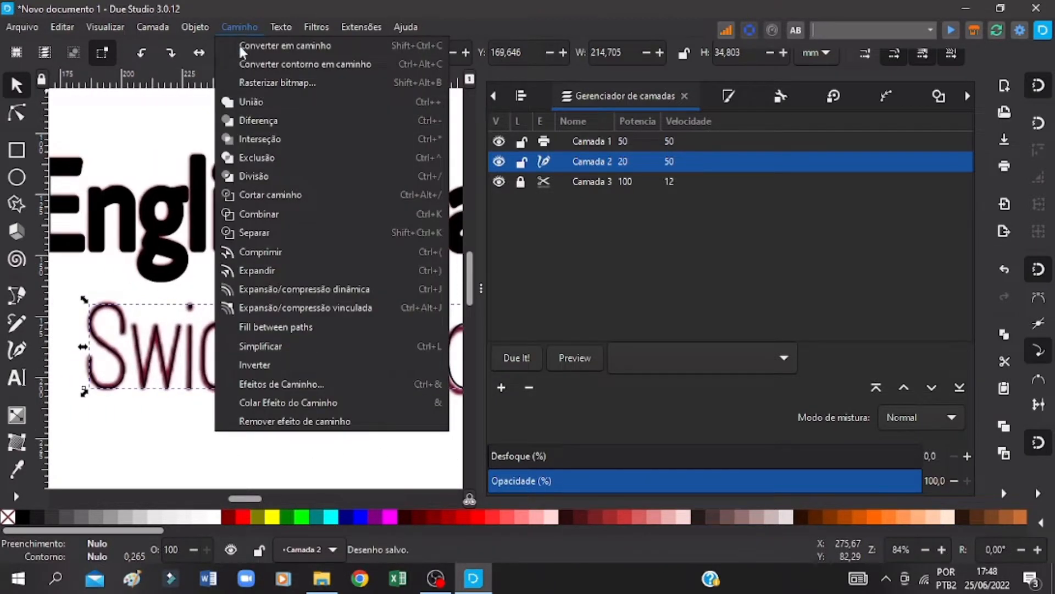
click(288, 289)
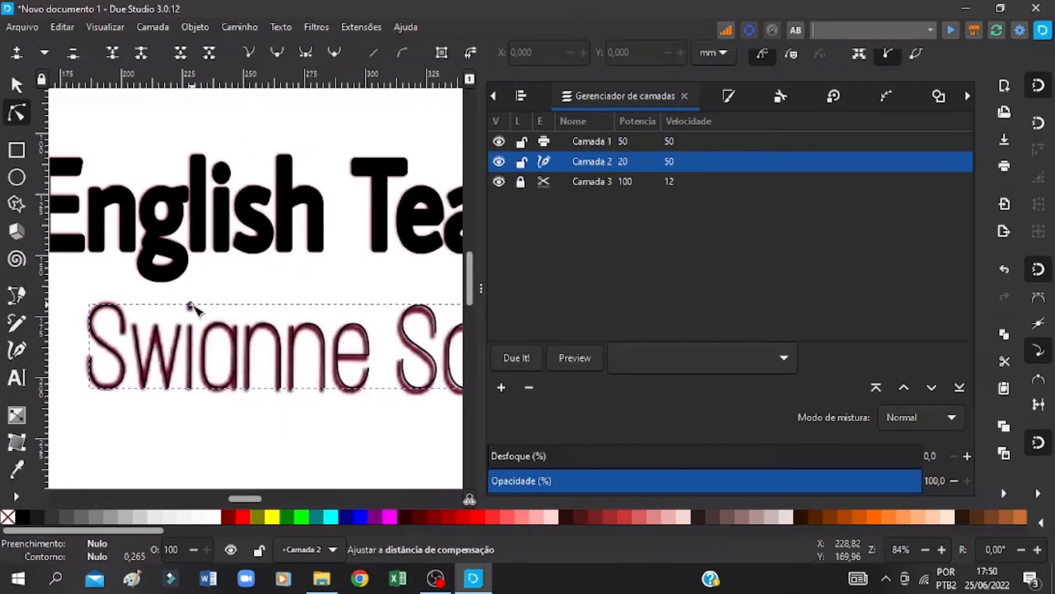
drag(189, 302, 188, 301)
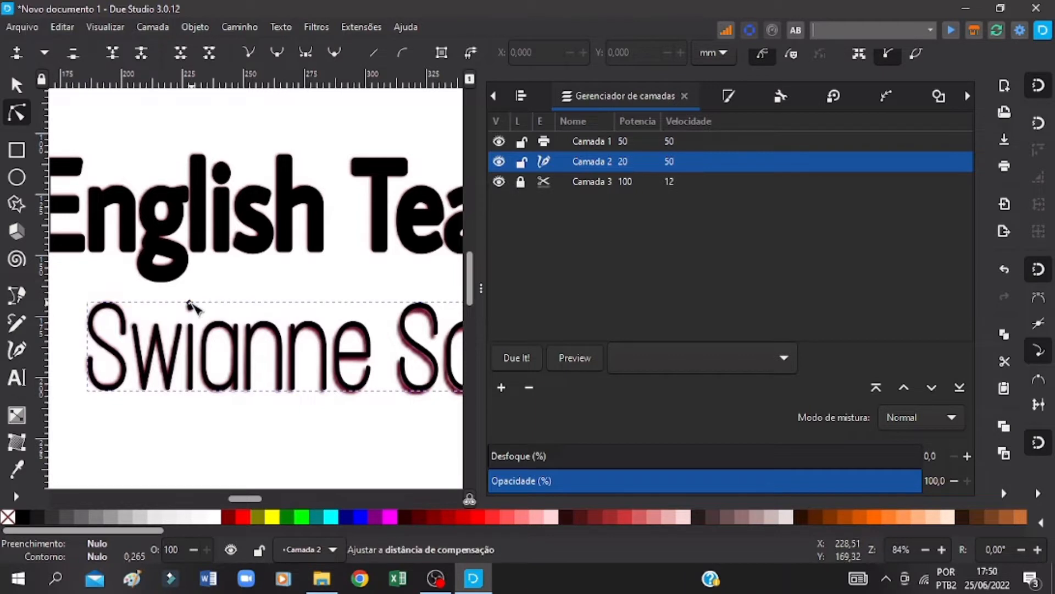
drag(188, 301, 189, 301)
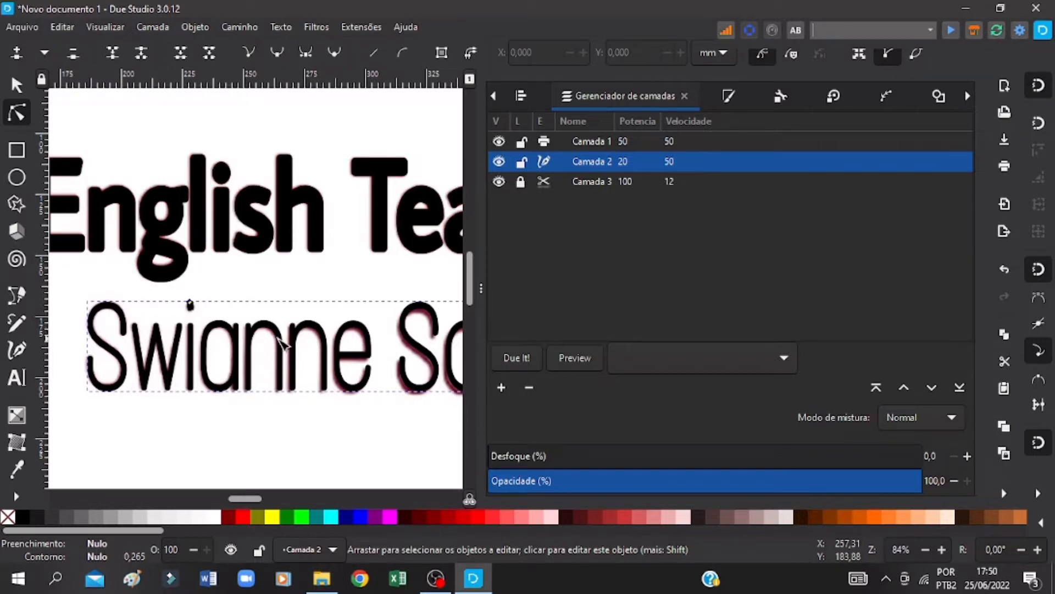
key(ctrl+s)
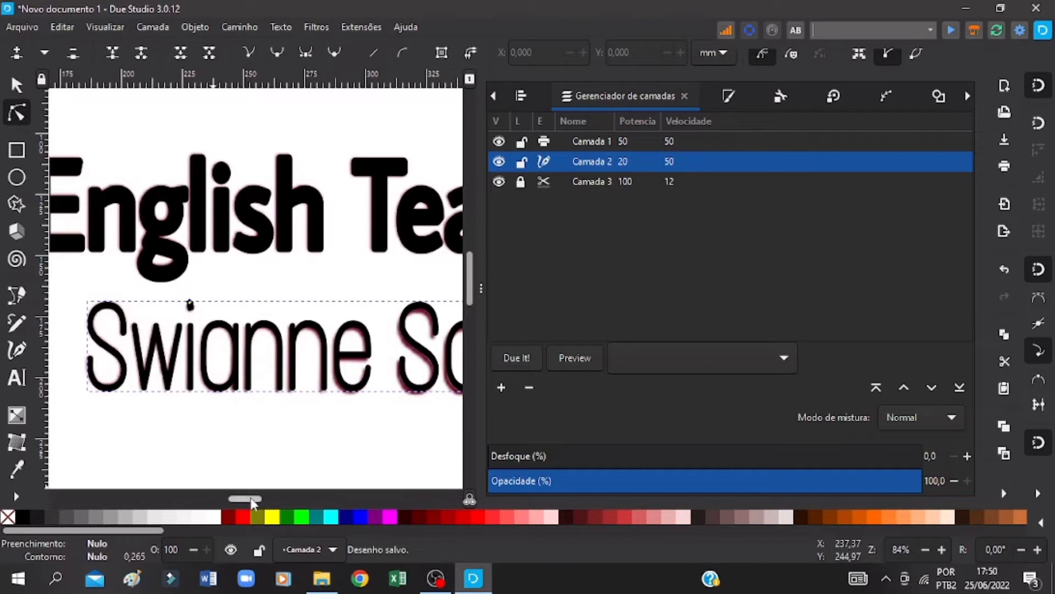
Step: Narrow the expanded name text to about 215 mm wide so its end matches the bitmap lettering, and save the drawing
drag(252, 503, 272, 501)
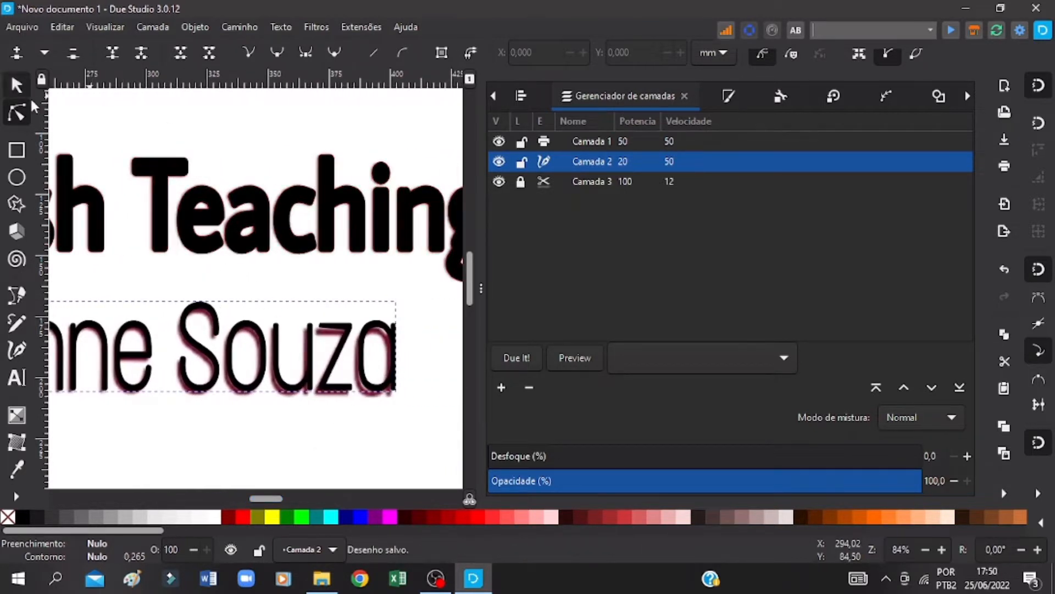
click(16, 85)
drag(405, 349, 400, 350)
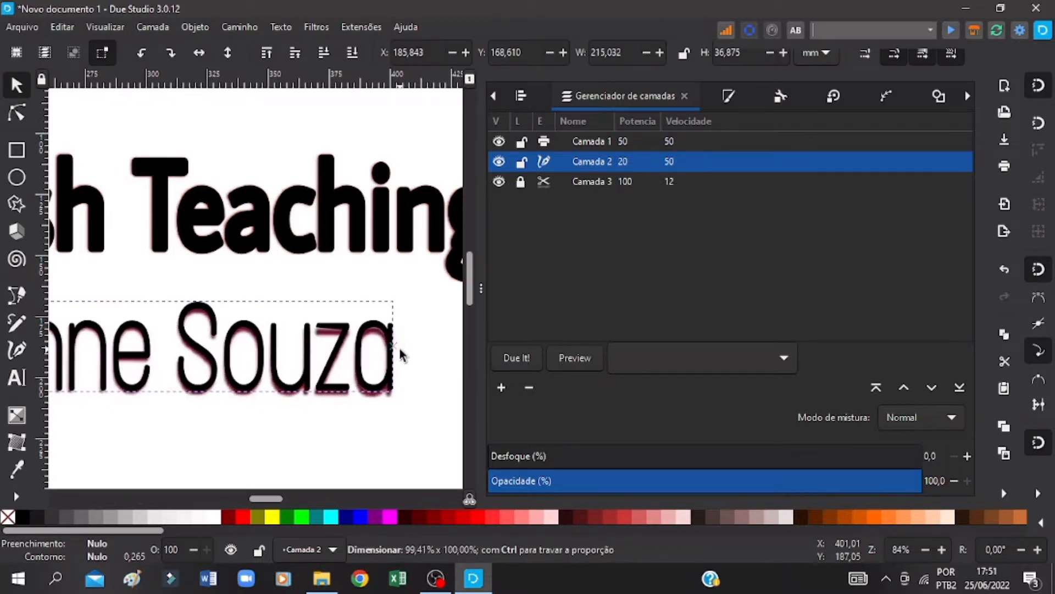
drag(279, 497, 257, 496)
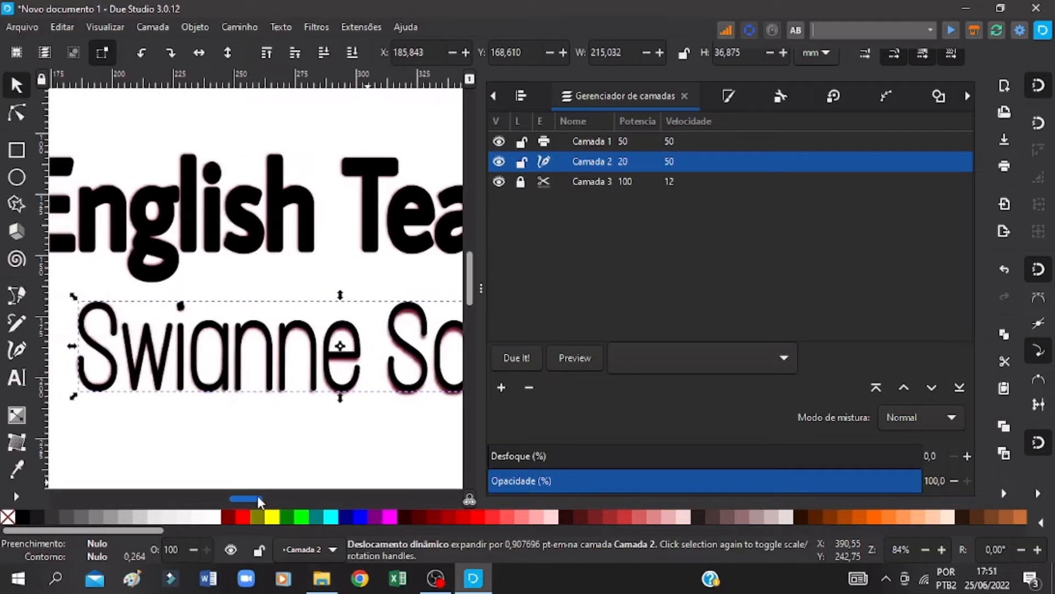
click(923, 544)
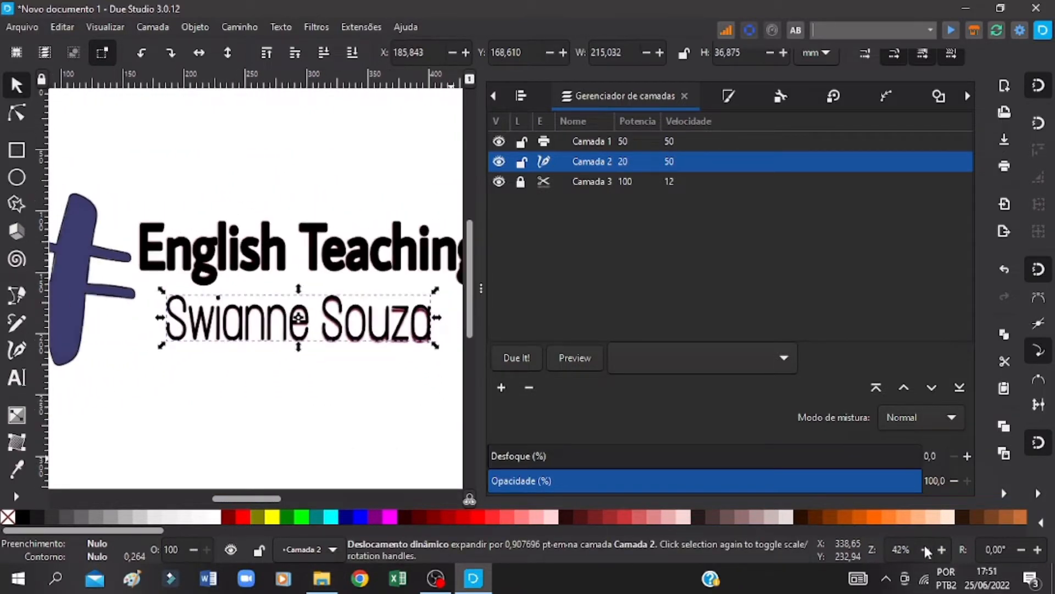
click(926, 546)
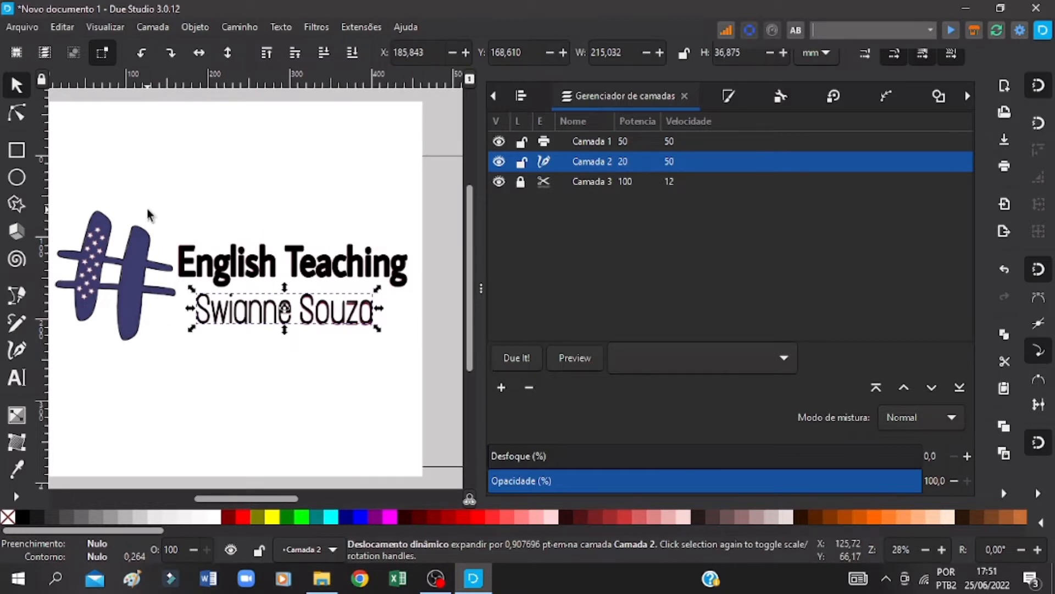
Step: Unlock layer Camada 3 and delete the bitmap logo image from it, keeping only the vector parts
click(342, 160)
click(521, 183)
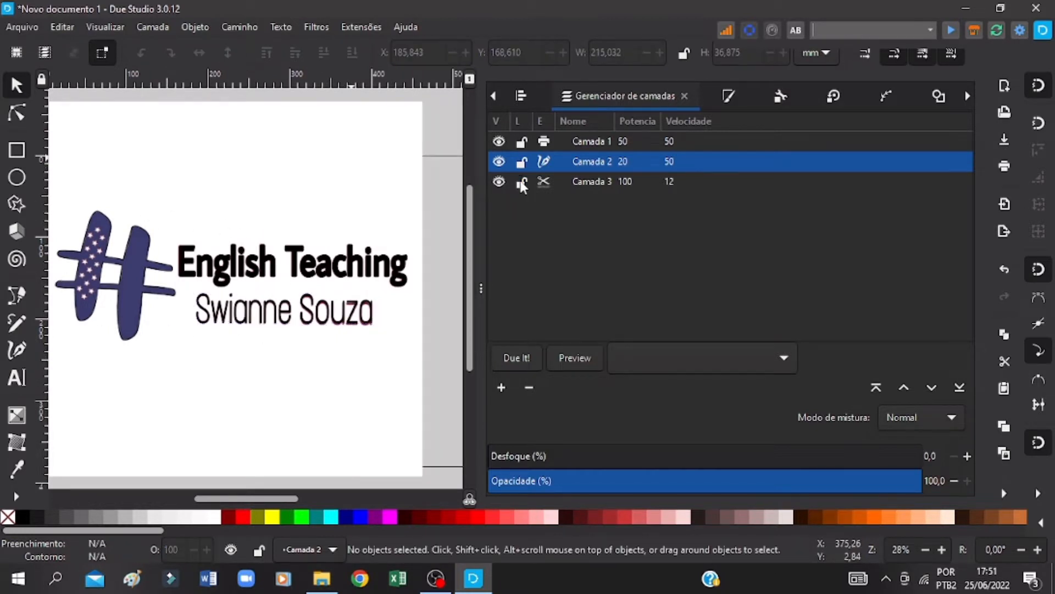
click(357, 165)
right_click(362, 157)
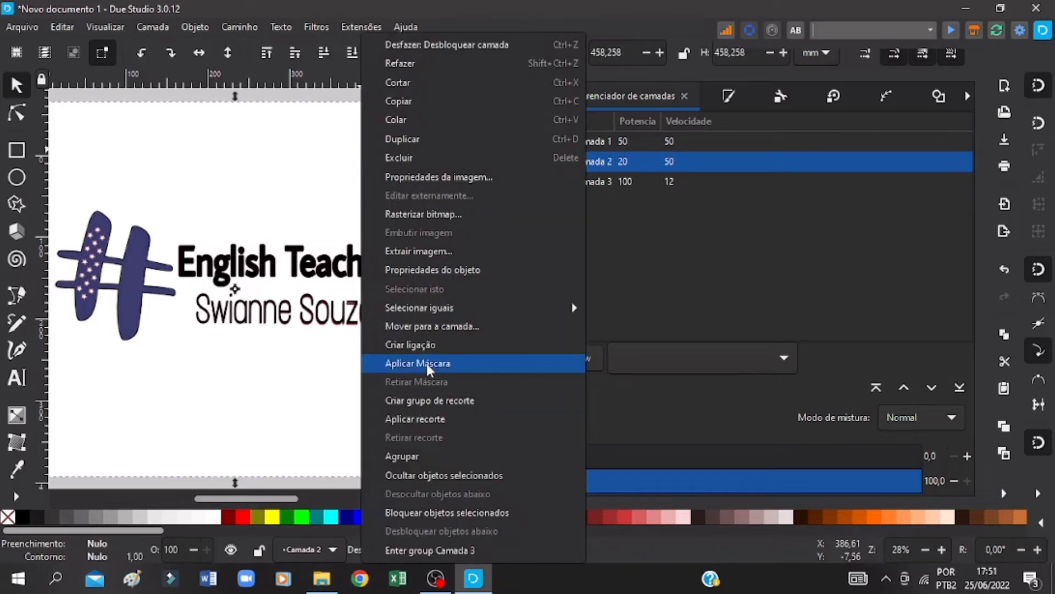
click(414, 159)
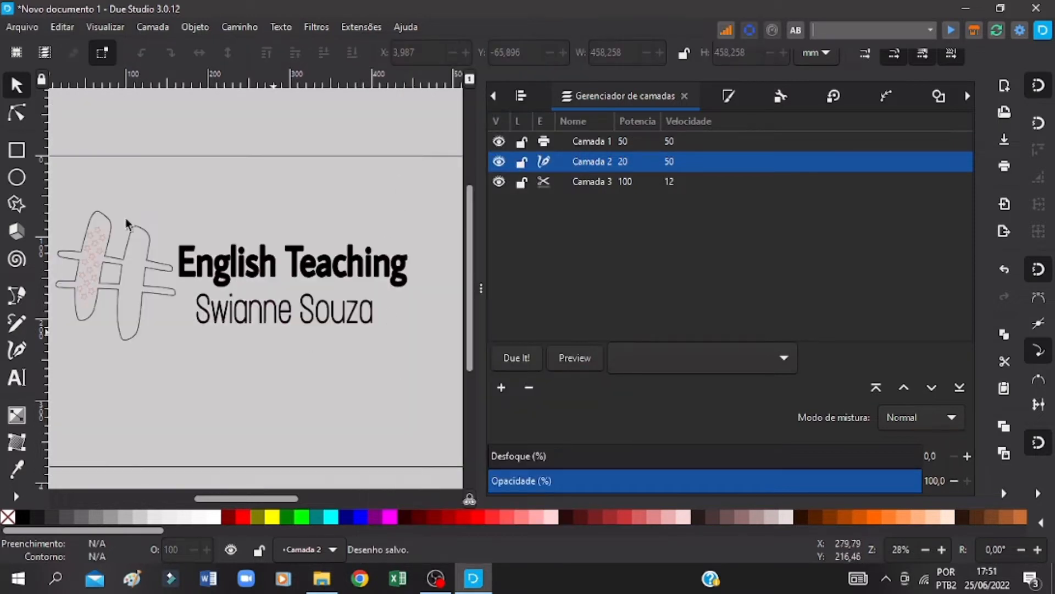
drag(252, 499, 247, 499)
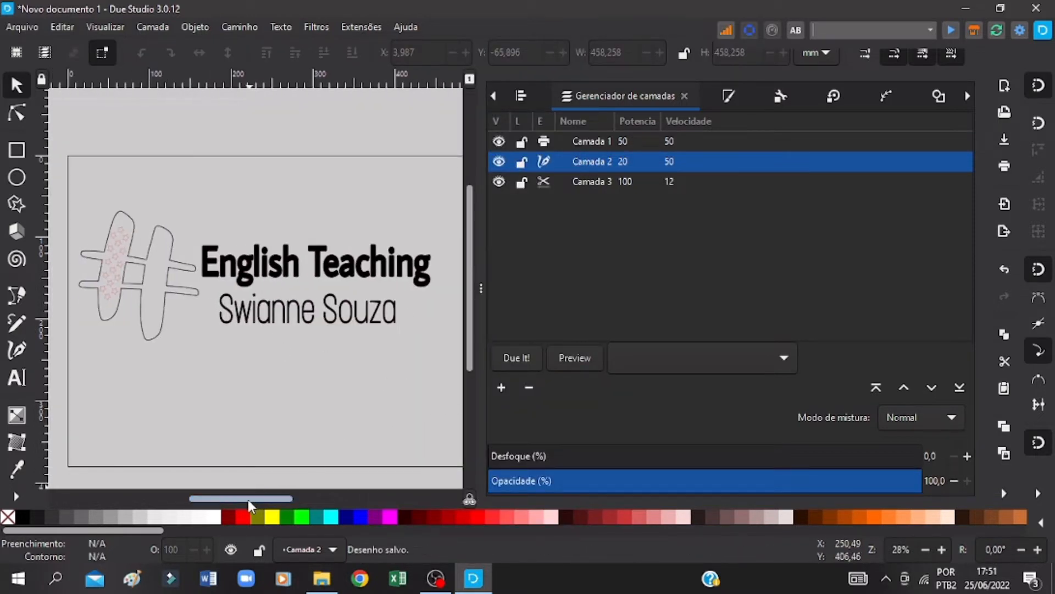
Step: Paste a copy of the complete logo and place it above the page at about X 5, Y -200.9 mm
key(ctrl+s)
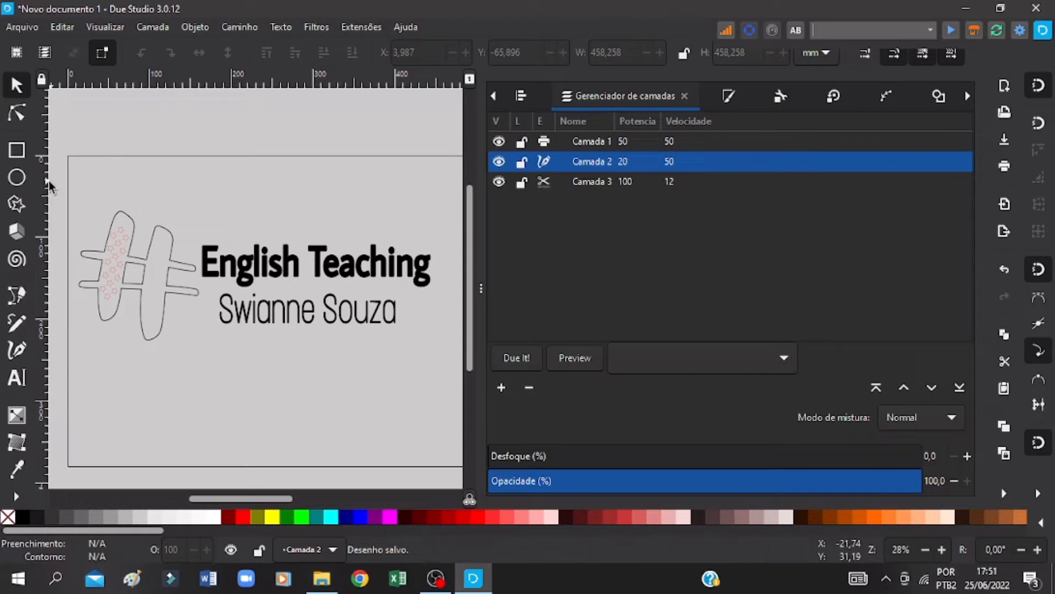
drag(60, 182, 434, 352)
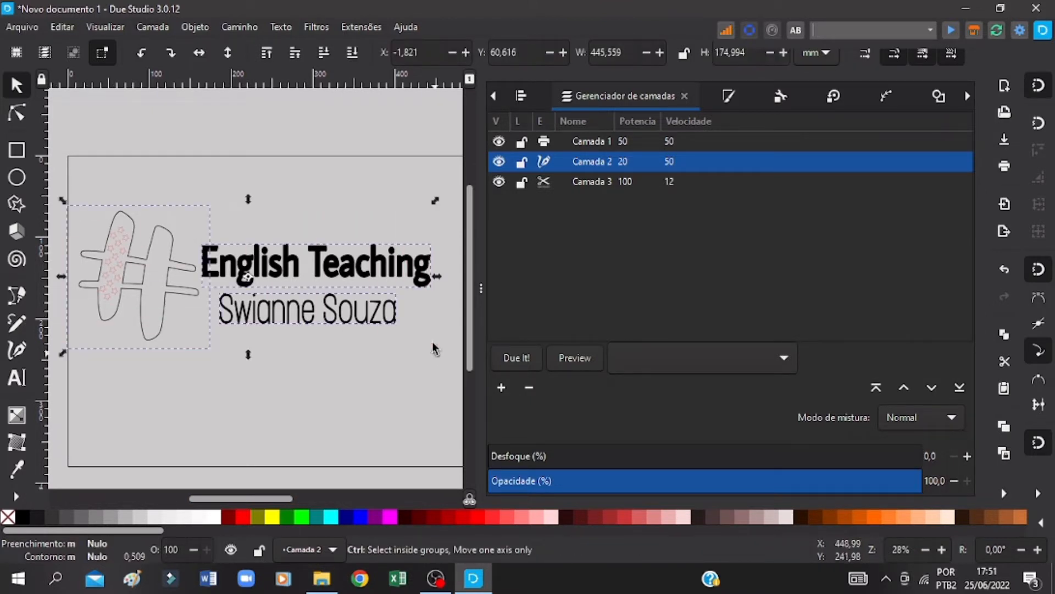
key(ctrl+v)
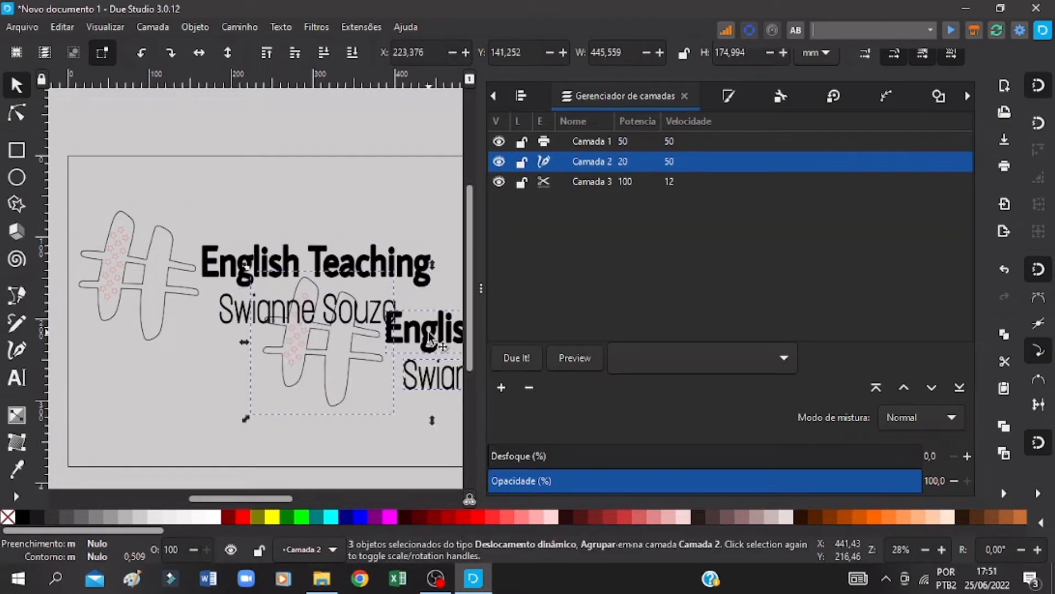
drag(432, 332, 306, 124)
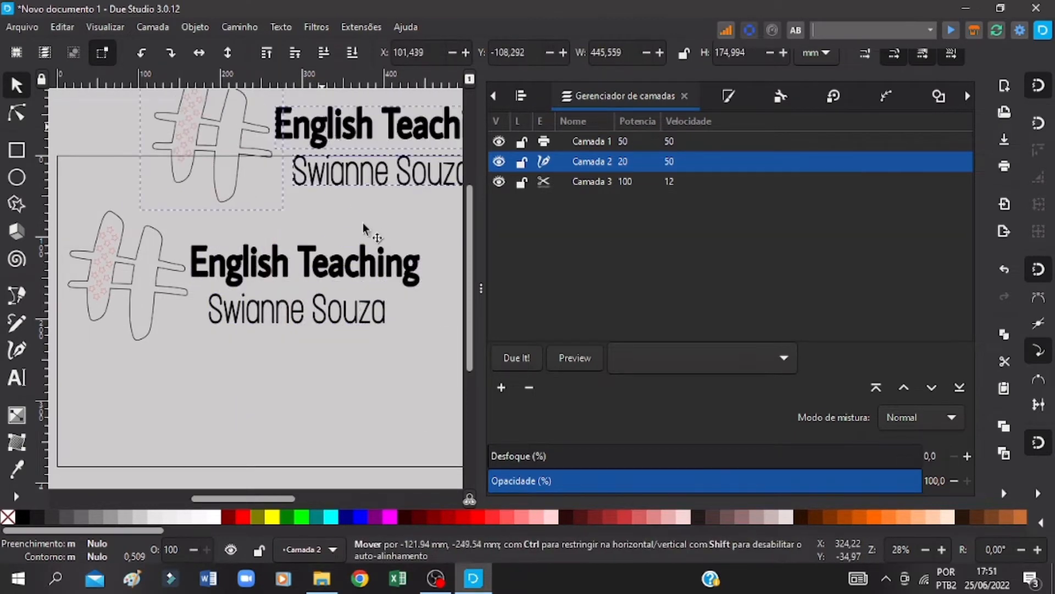
scroll(329, 292, up, 5)
drag(328, 291, 266, 232)
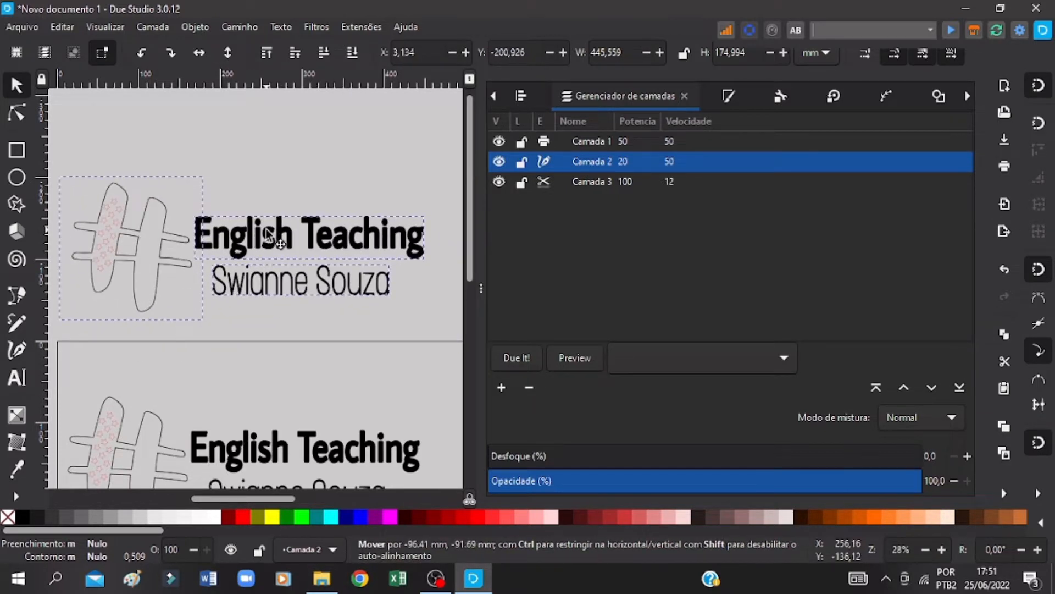
Step: Save the drawing to the desktop as an Inkscape SVG named "Placa" plus the client's first name
click(24, 29)
click(46, 144)
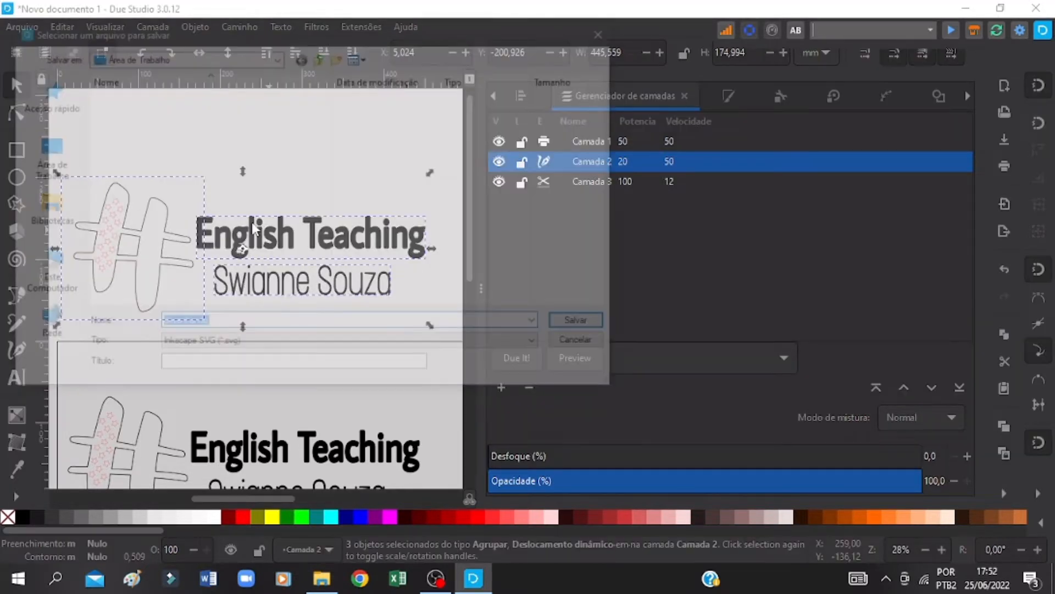
text(Placa Swianne)
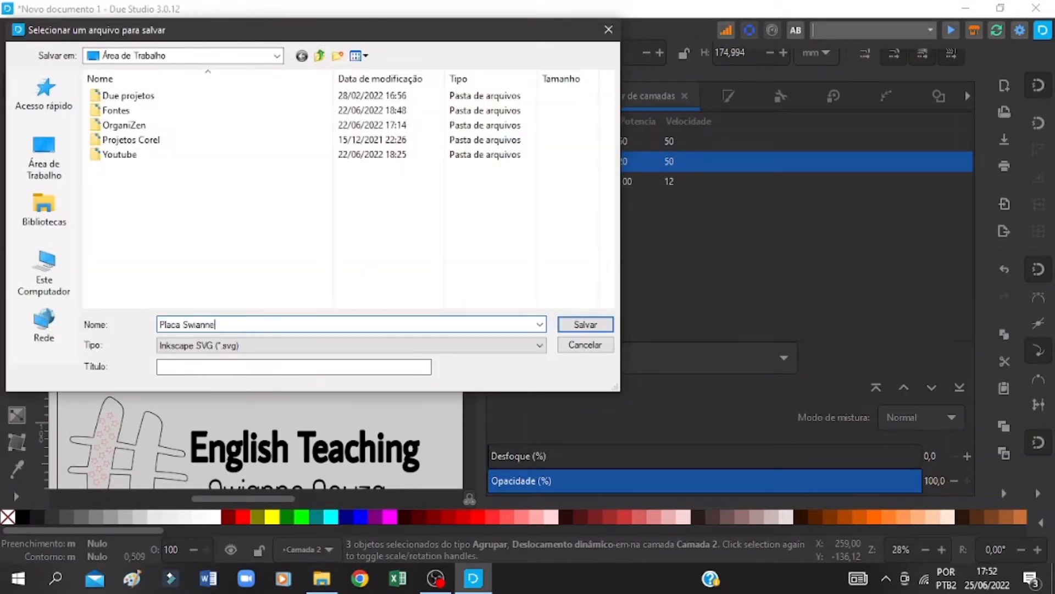
key(Return)
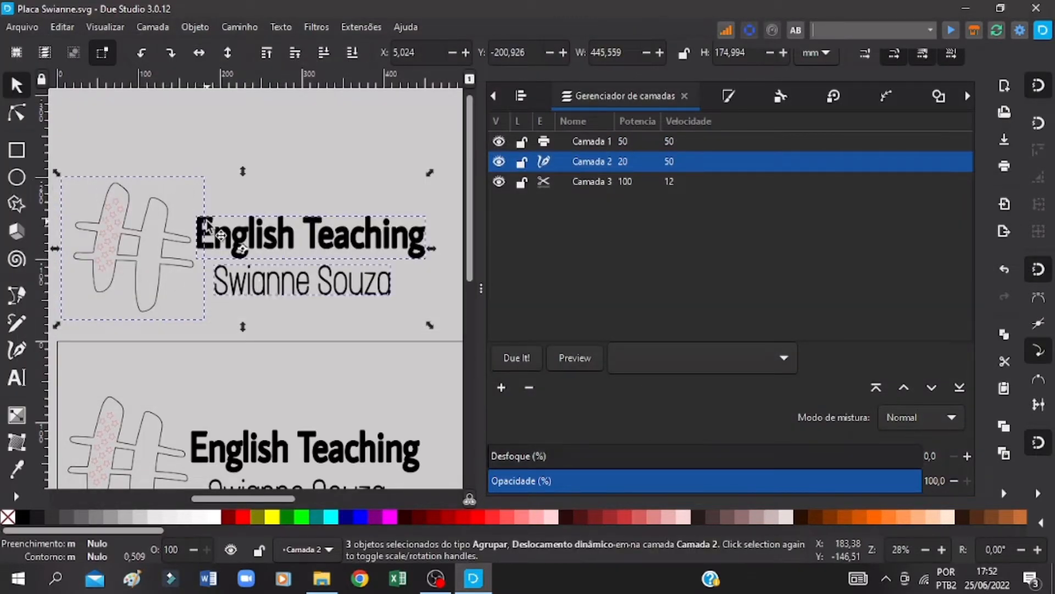
Step: Group the three parts of the logo copy above the page and save the drawing
right_click(209, 220)
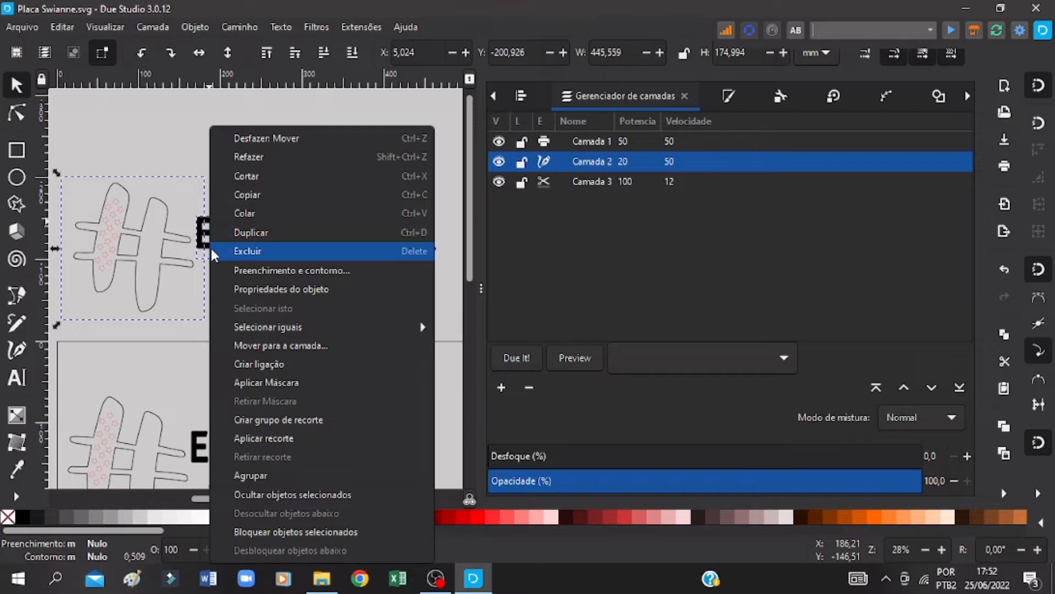
click(251, 476)
key(ctrl+s)
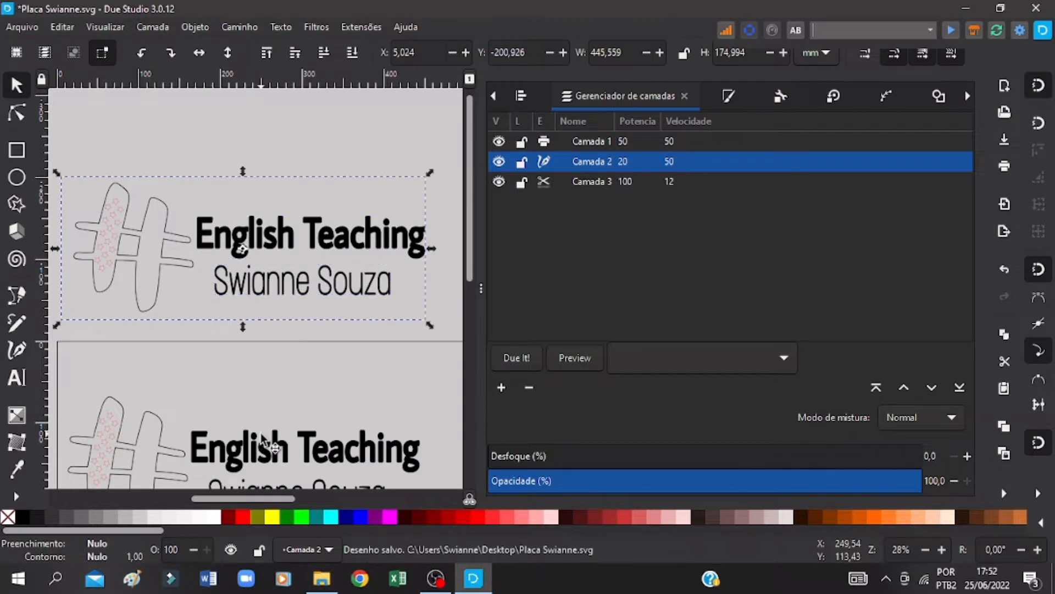
Step: Move the original logo to the page's upper-left corner, at X -16 and Y -6.496 mm
scroll(260, 433, down, 5)
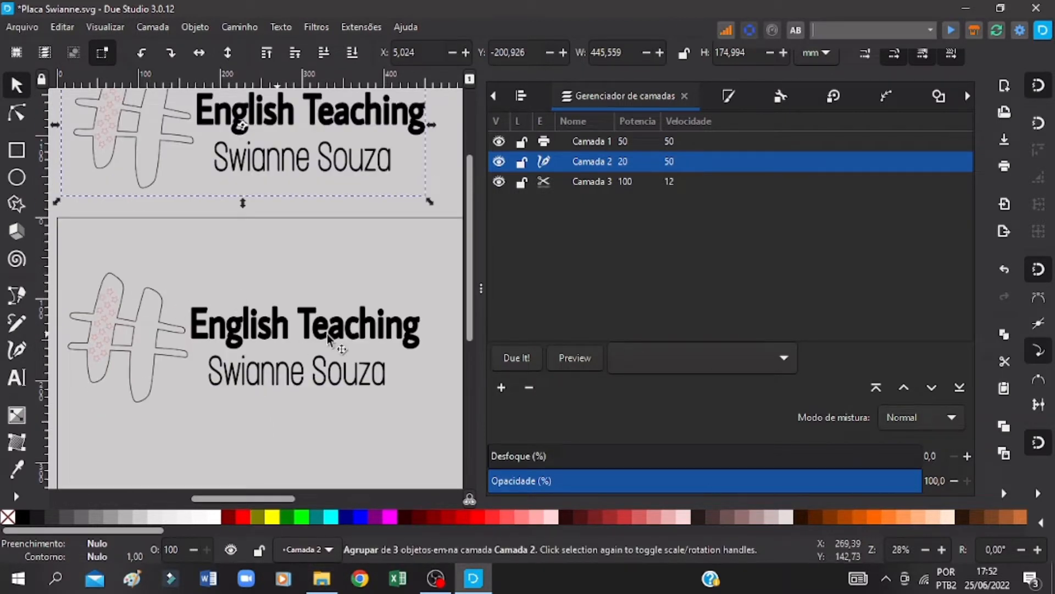
drag(436, 249, 75, 420)
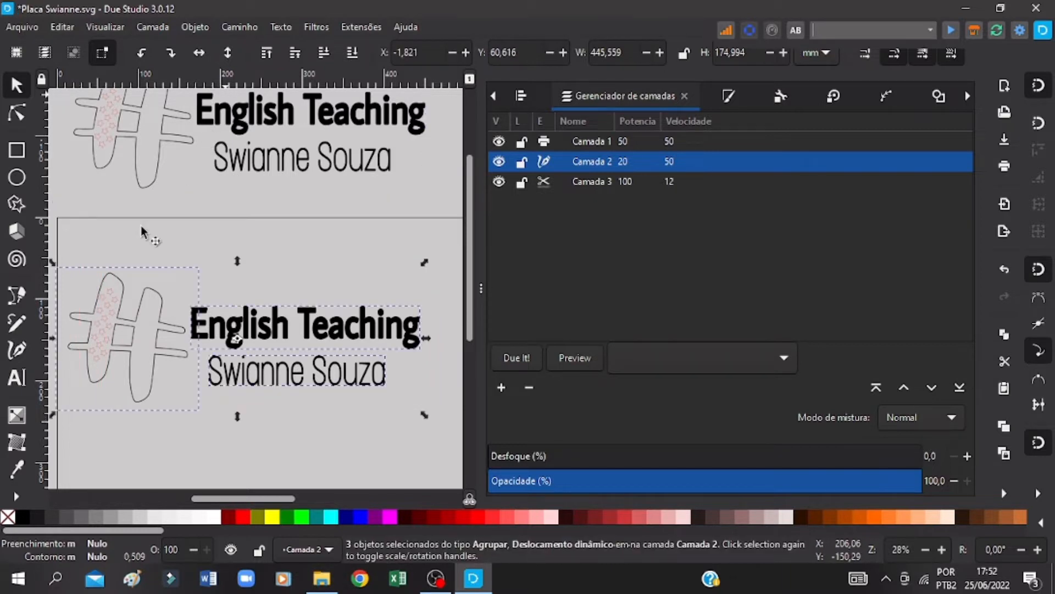
key(ctrl+z)
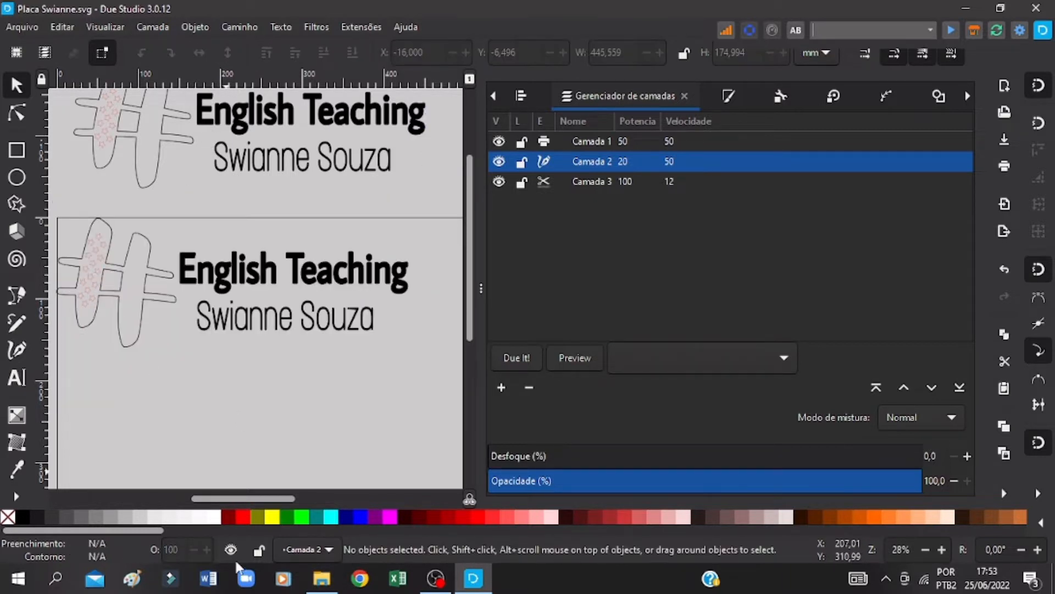
key(ctrl+s)
drag(255, 499, 227, 496)
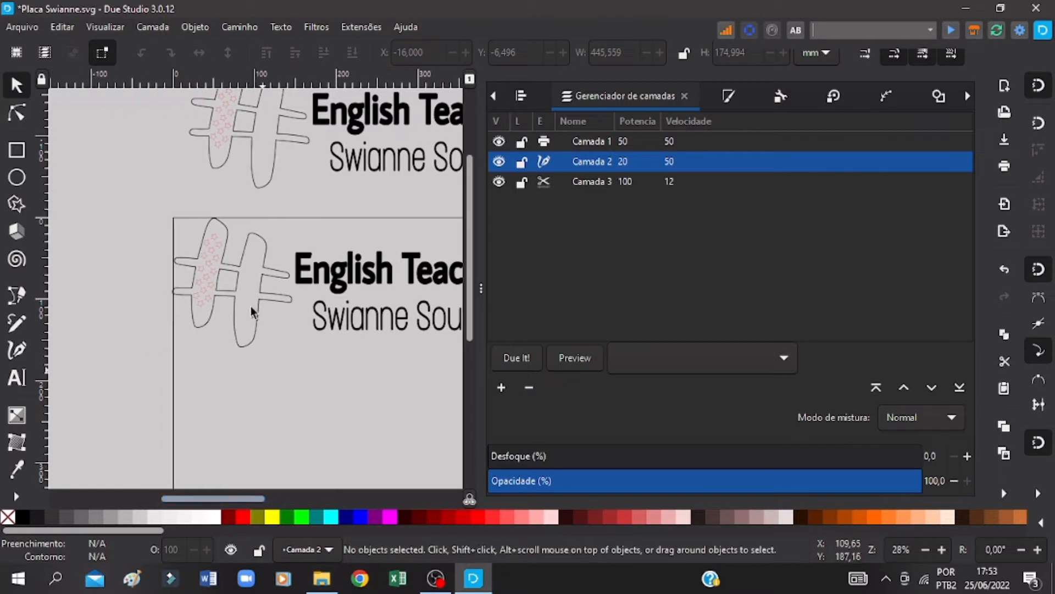
Step: Ungroup the hash symbol of the original logo into its separate objects and save the drawing
click(264, 261)
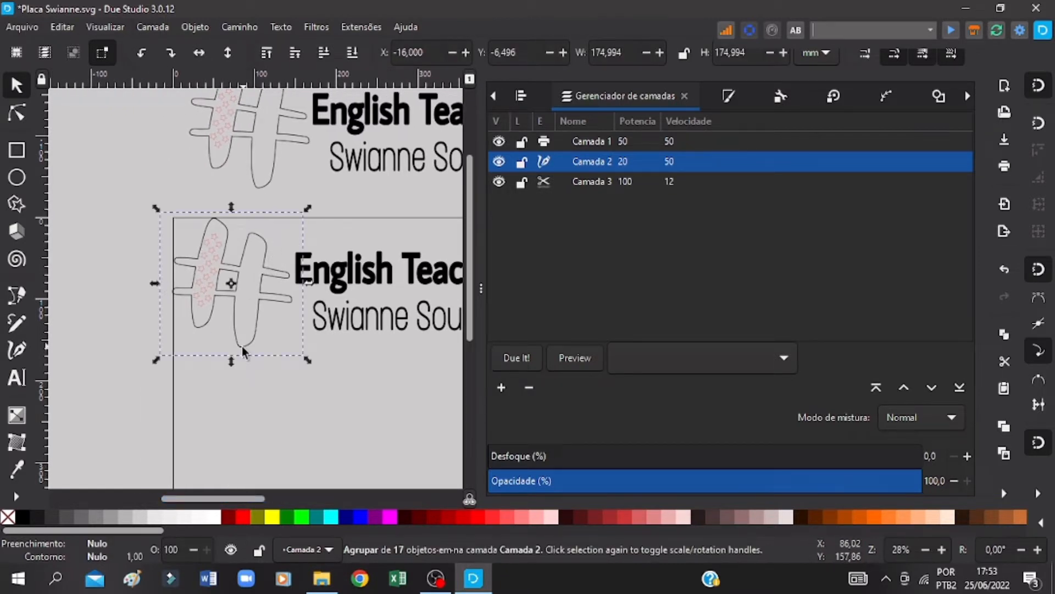
key(ctrl+s)
right_click(264, 241)
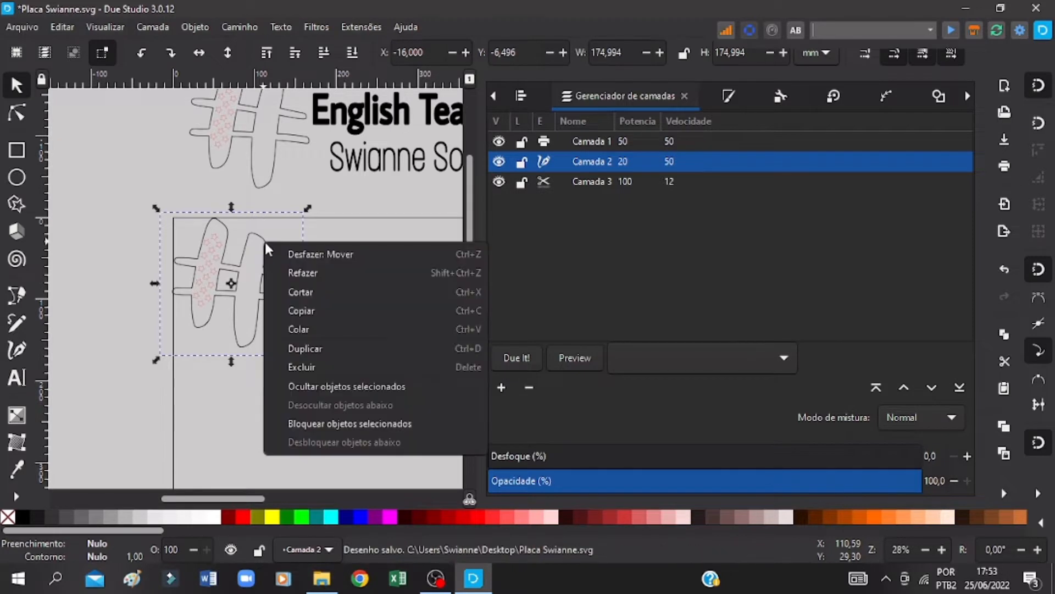
click(296, 349)
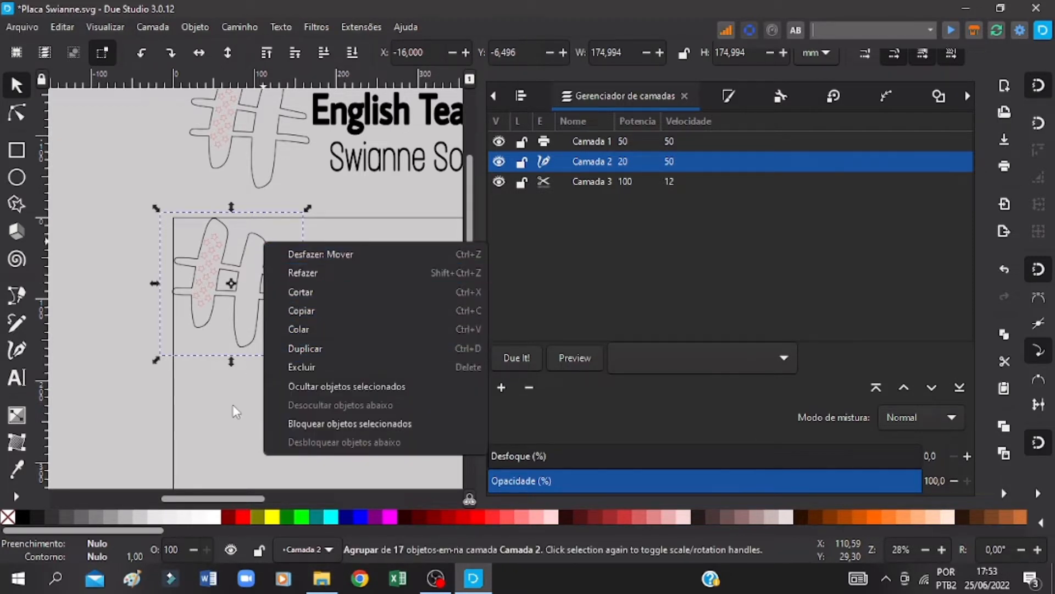
right_click(217, 286)
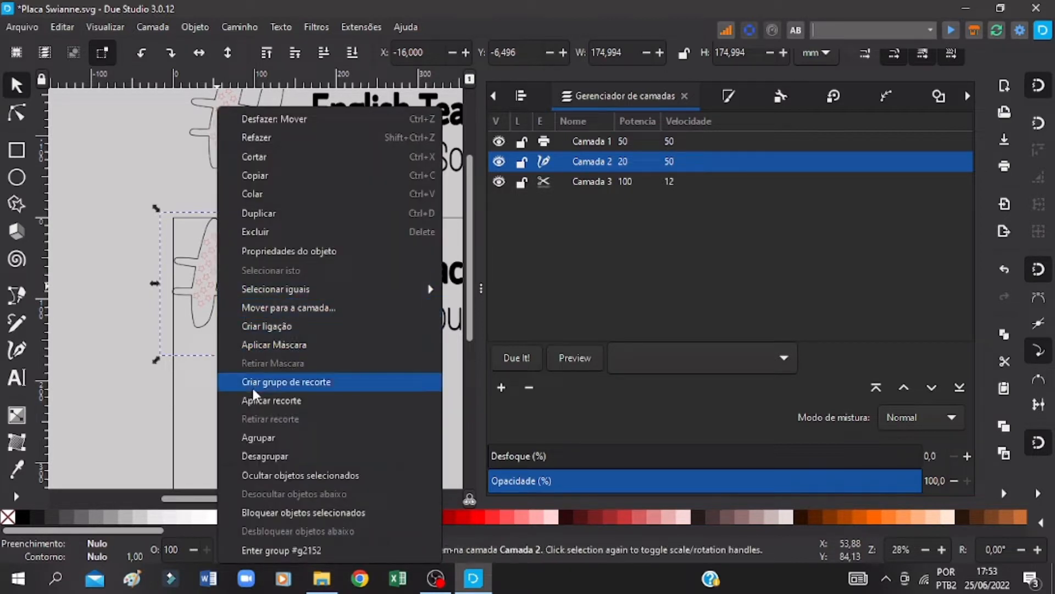
click(253, 457)
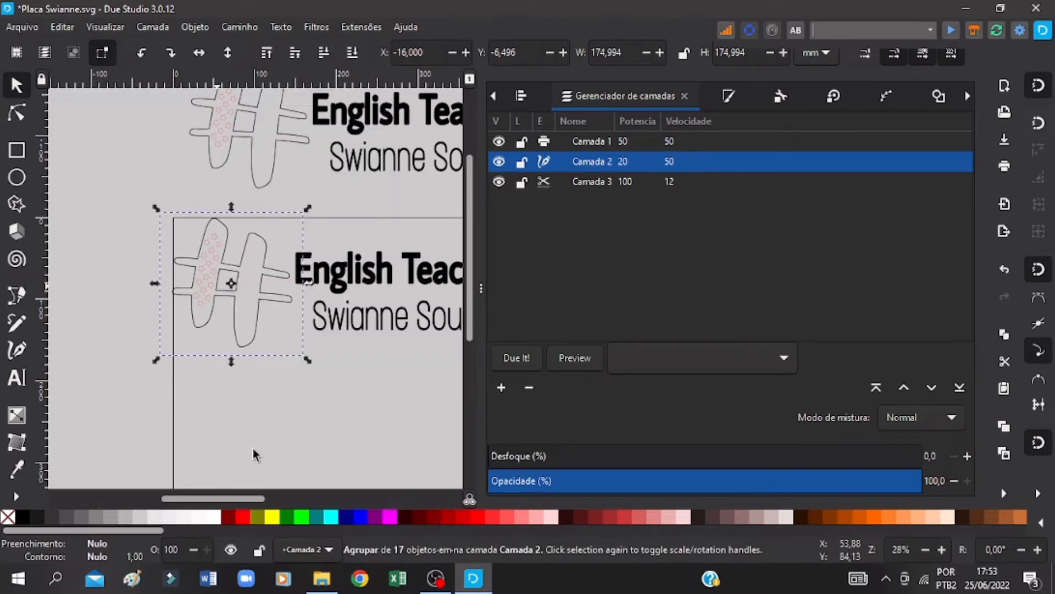
key(ctrl+s)
click(253, 440)
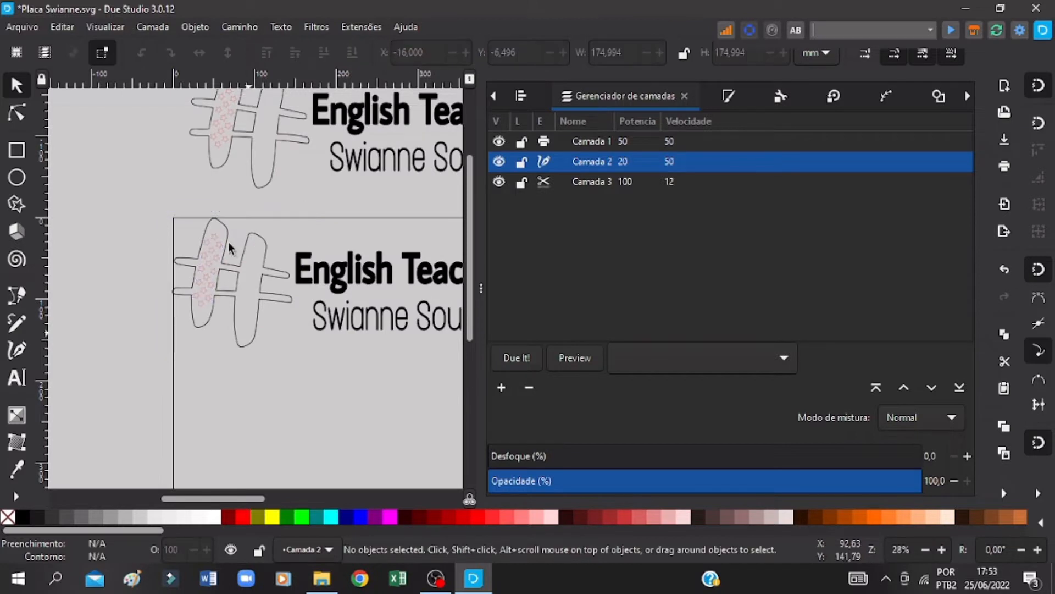
Step: Try to convert the embedded hash symbol image to a path, and start a bitmap trace of it
click(259, 236)
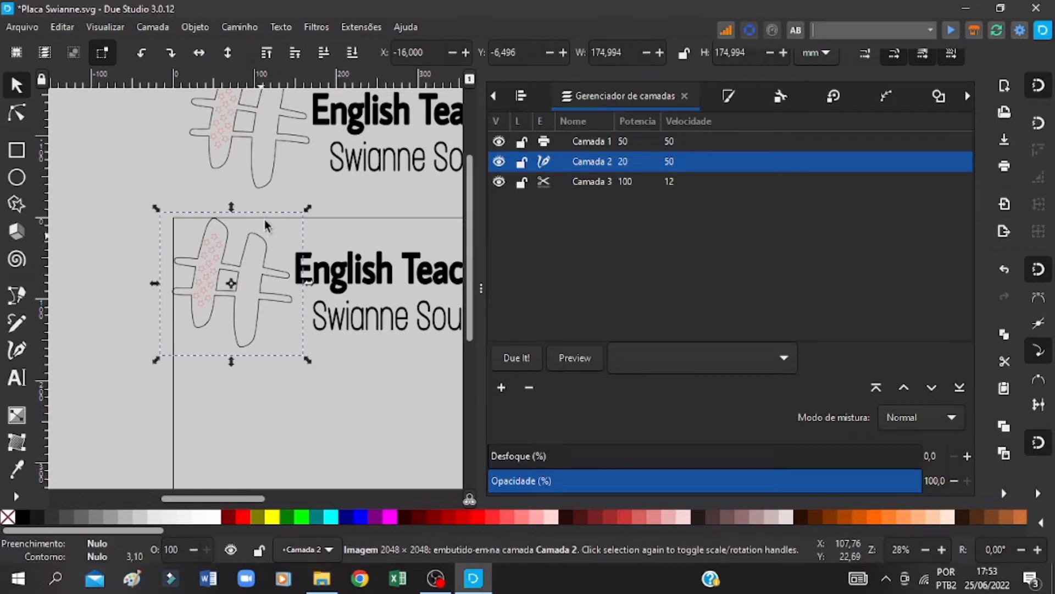
click(250, 25)
click(257, 39)
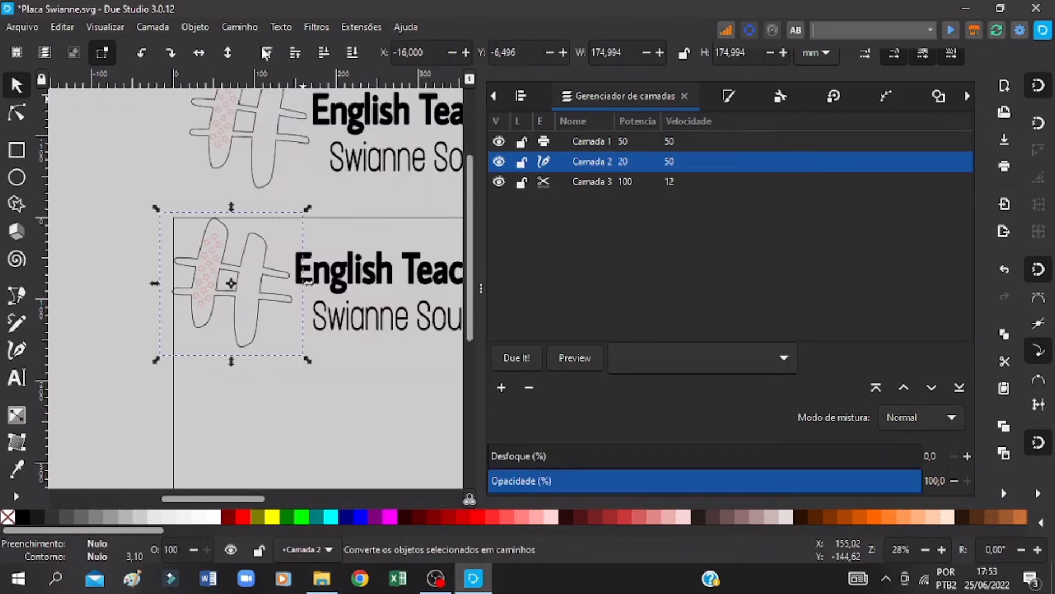
click(248, 25)
click(273, 81)
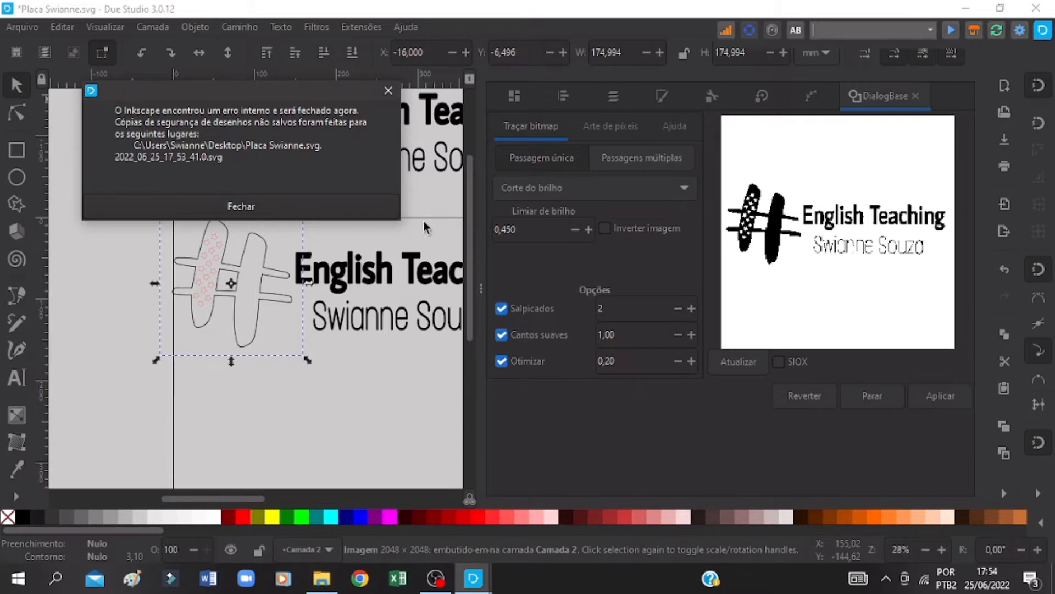
Step: Close the error dialog, restart Due Studio and load the saved plaque SVG from the recent files
click(242, 208)
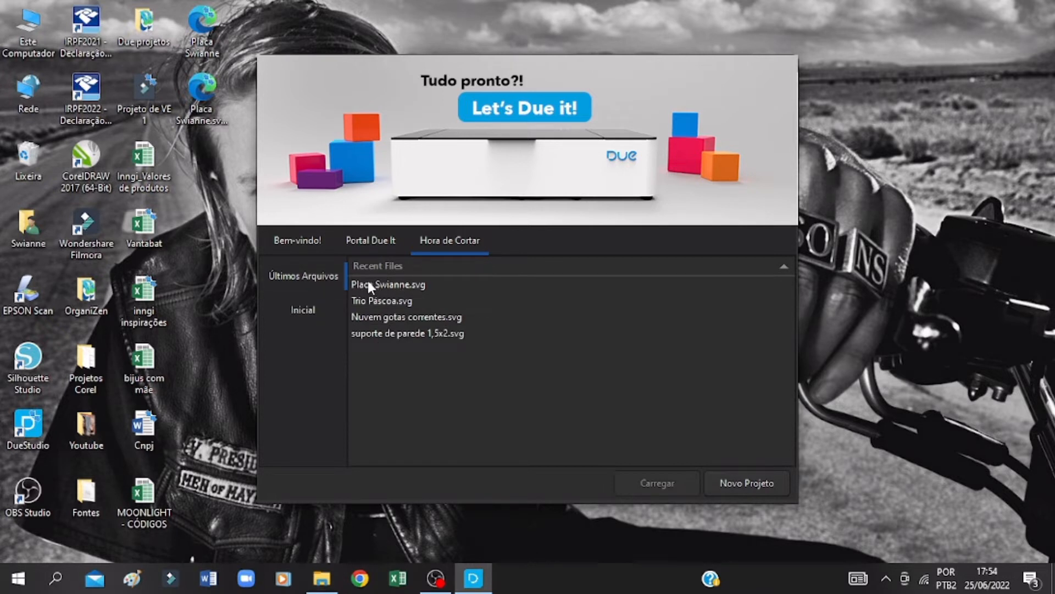
click(367, 283)
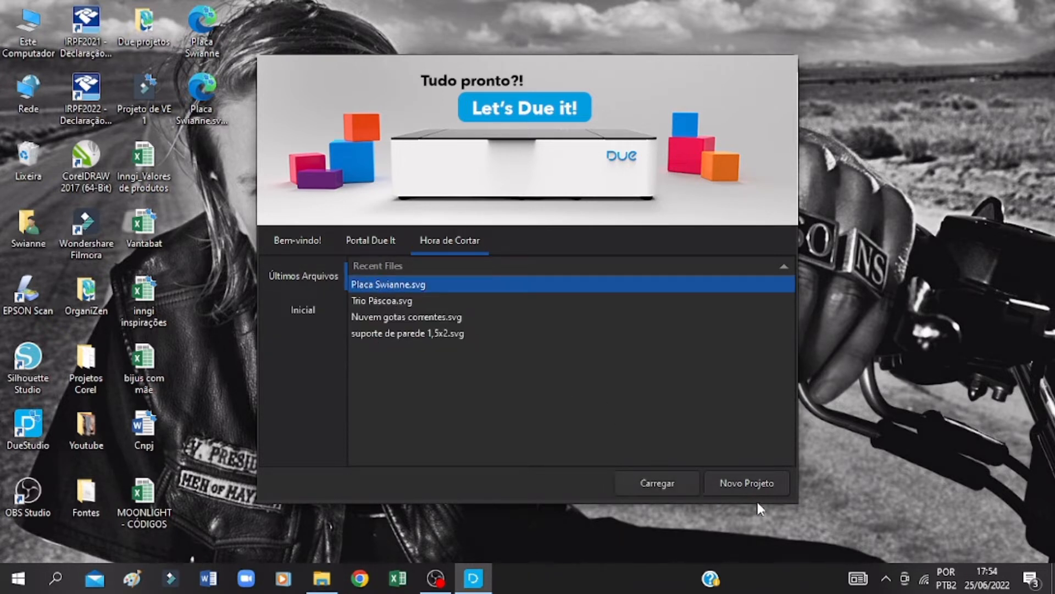
click(654, 483)
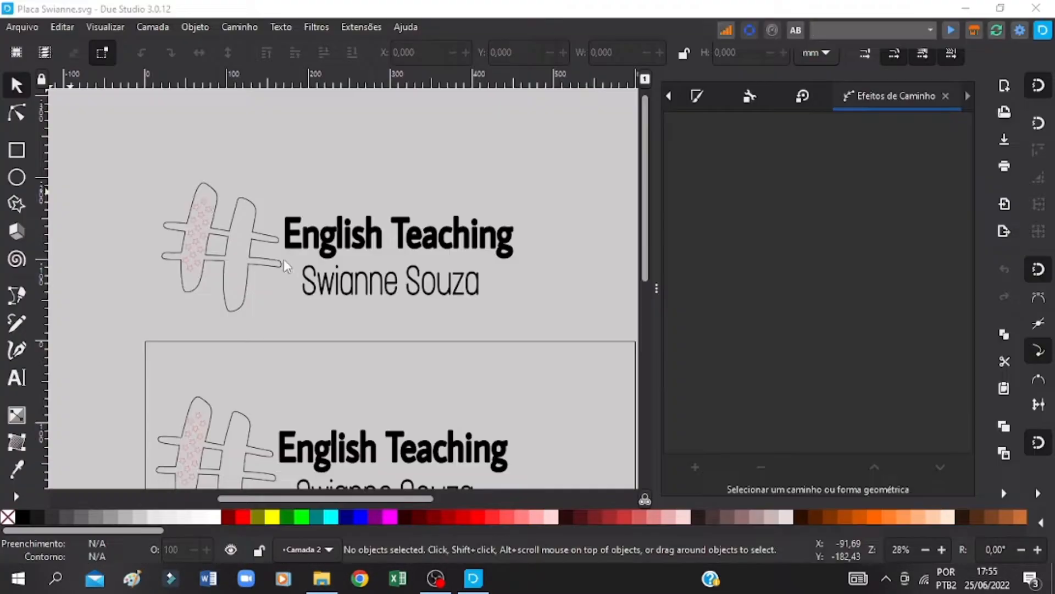
key(ctrl+s)
scroll(321, 281, down, 8)
scroll(277, 228, up, 2)
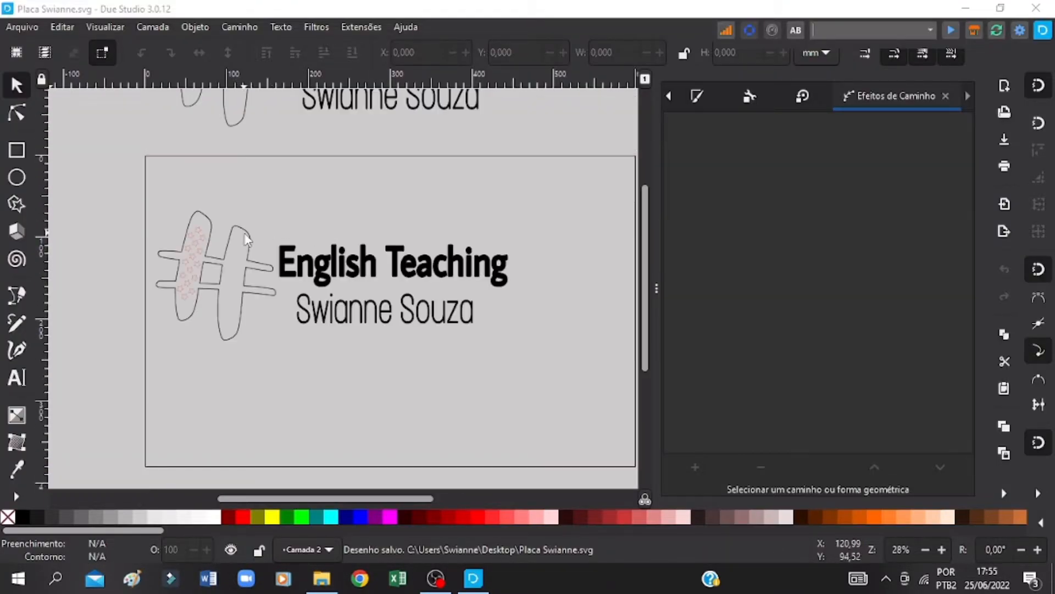
Step: Ungroup the hash symbol inside the page so its outline image and stars are separate, then clear the selection
click(246, 240)
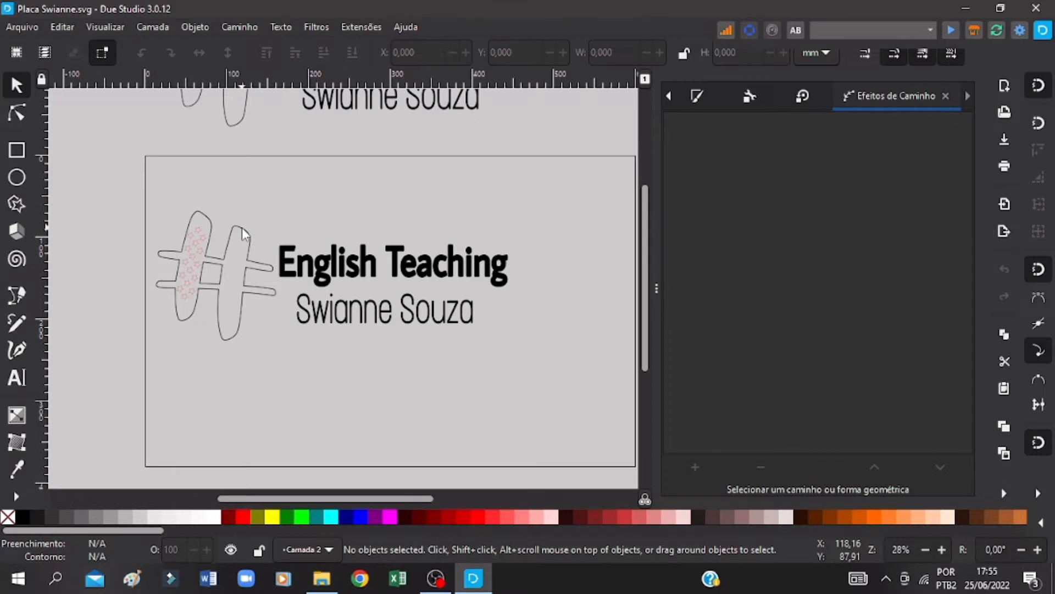
click(212, 229)
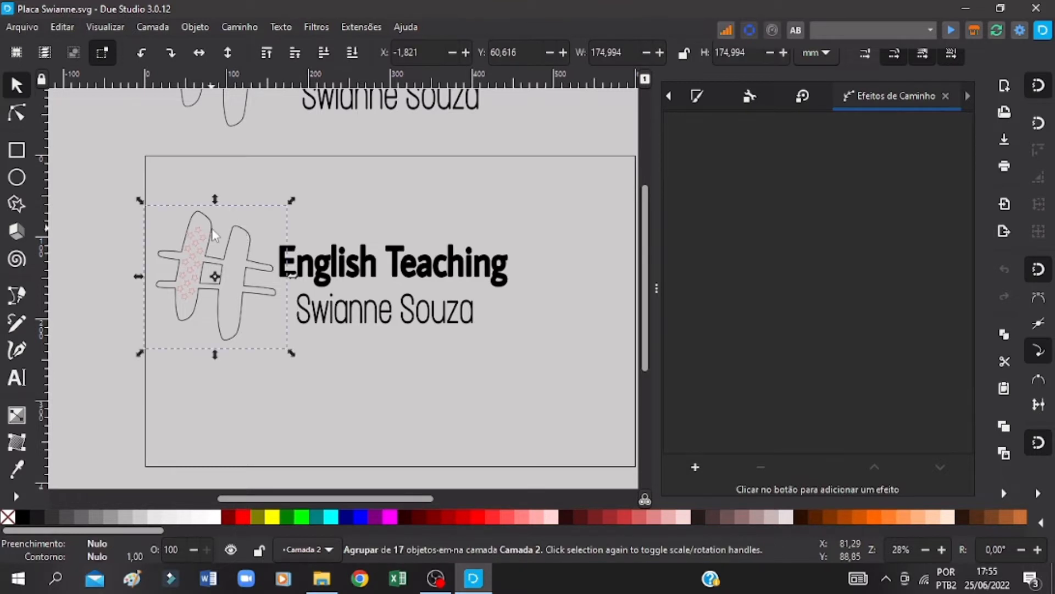
key(ctrl+s)
right_click(212, 230)
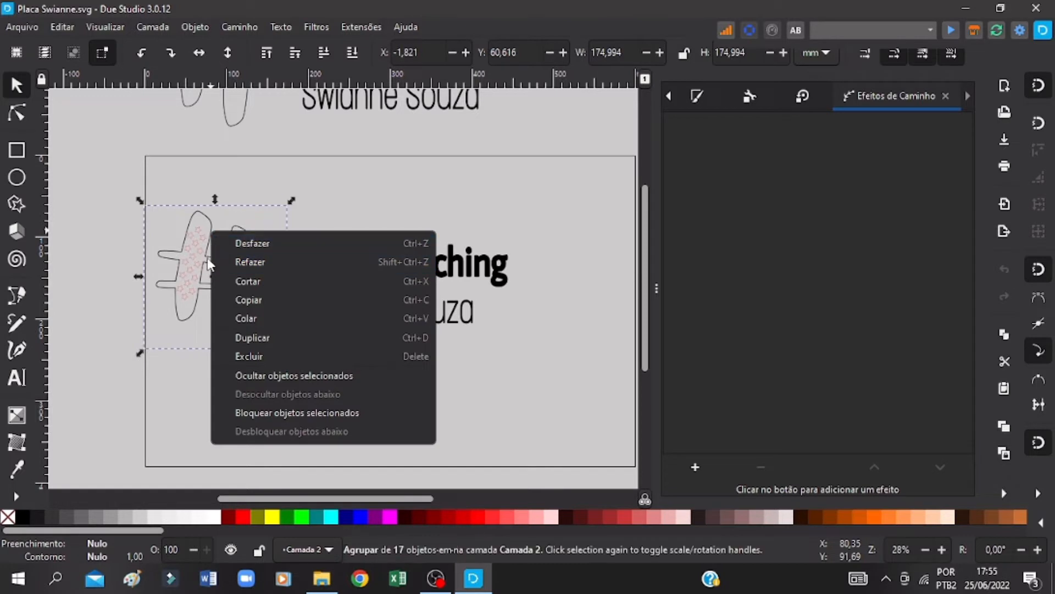
click(207, 259)
right_click(206, 256)
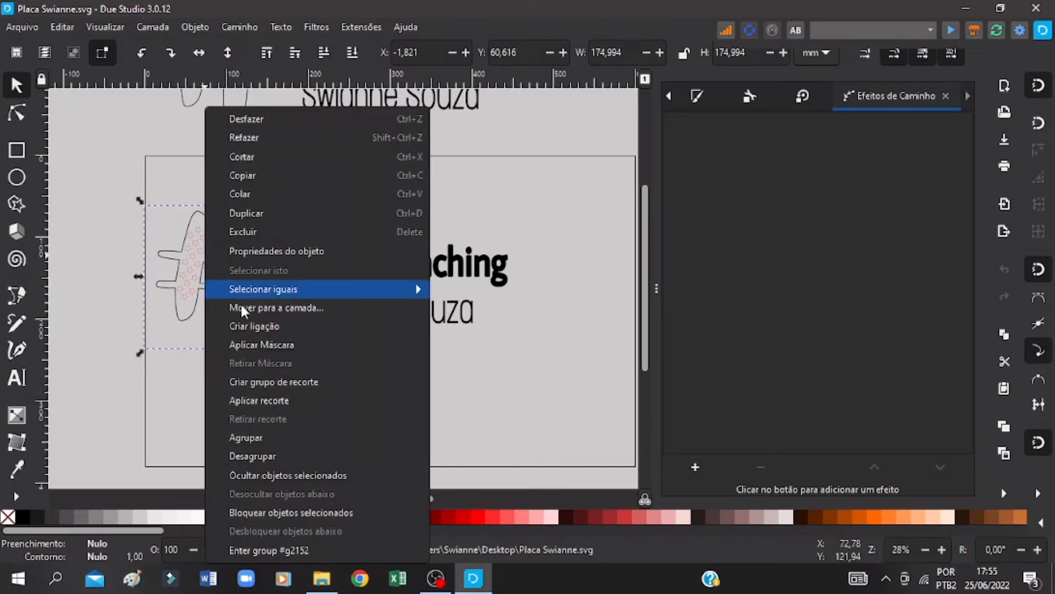
click(258, 456)
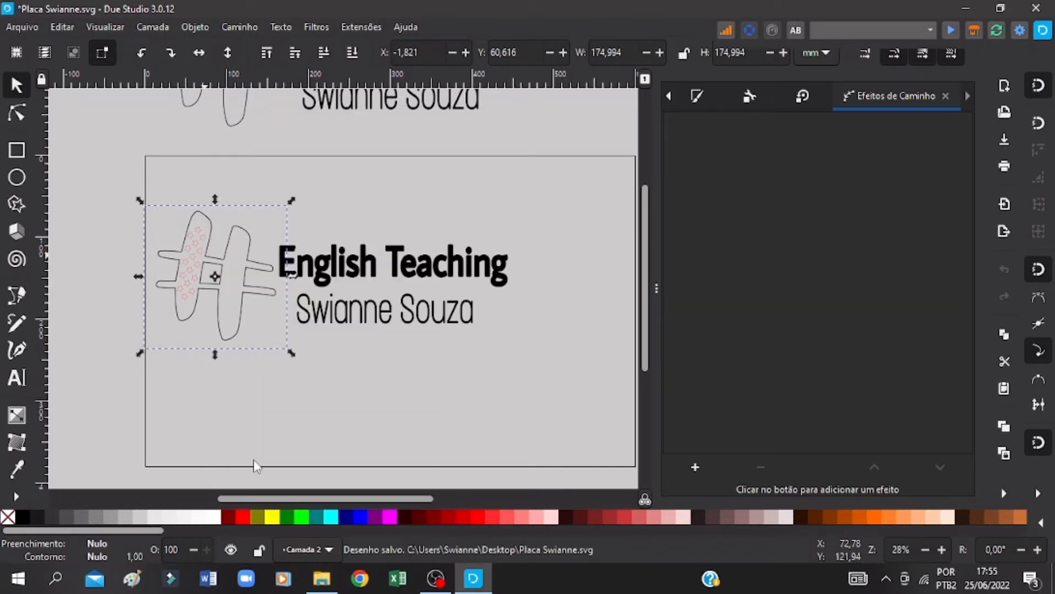
click(255, 430)
Step: Select the hash symbol's embedded image and trace it as a bitmap with a brightness cutoff threshold of 0.450
click(251, 238)
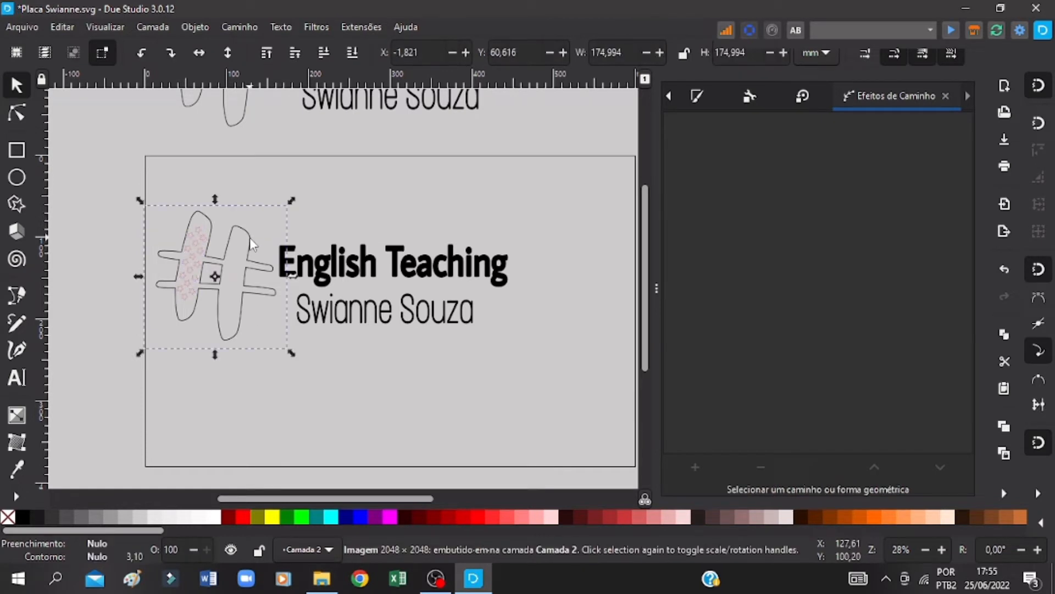
right_click(250, 238)
click(239, 28)
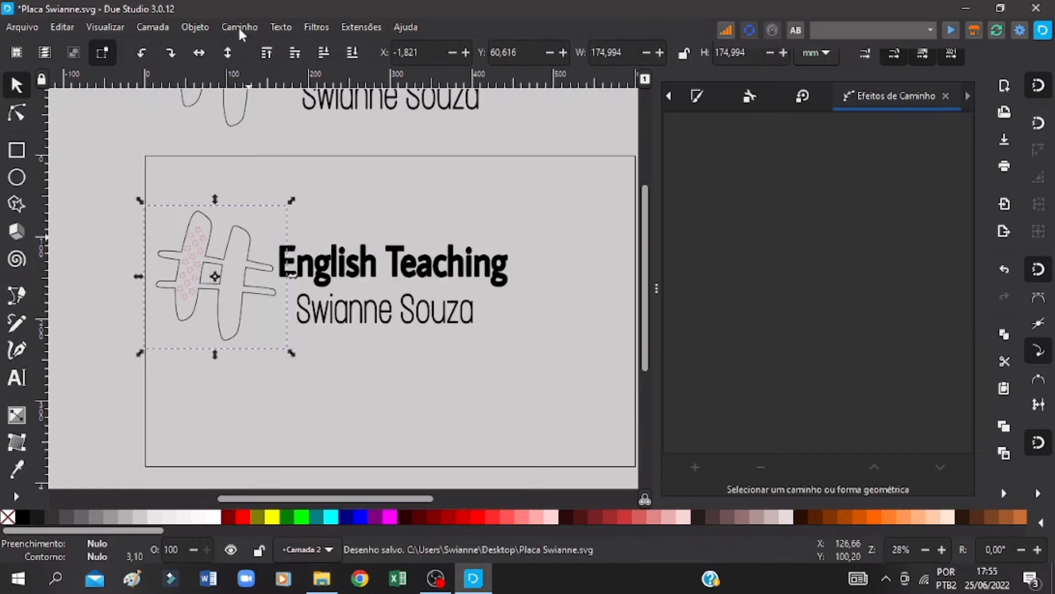
click(239, 25)
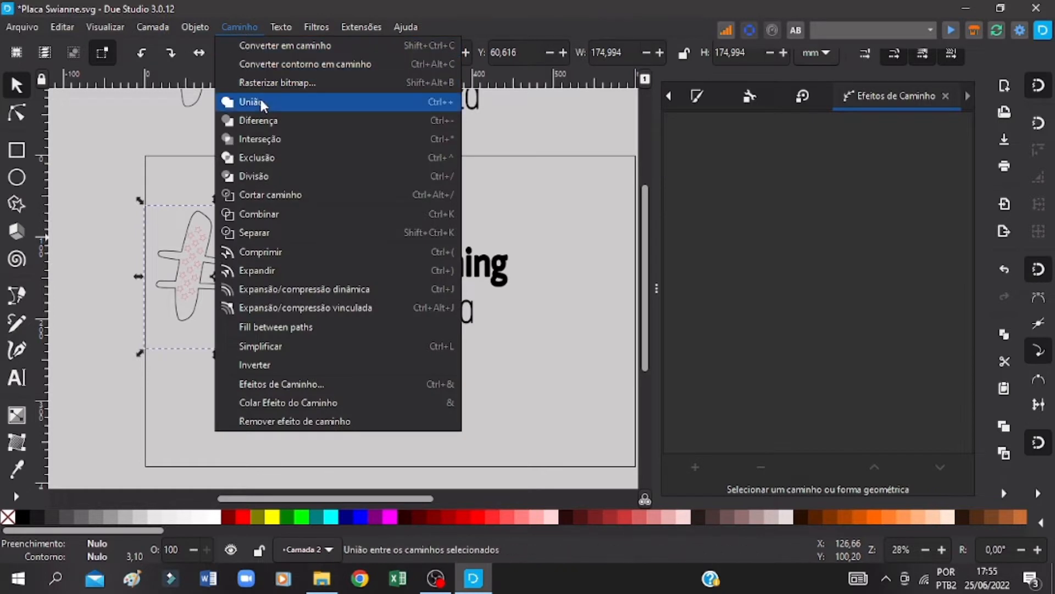
click(272, 65)
click(247, 26)
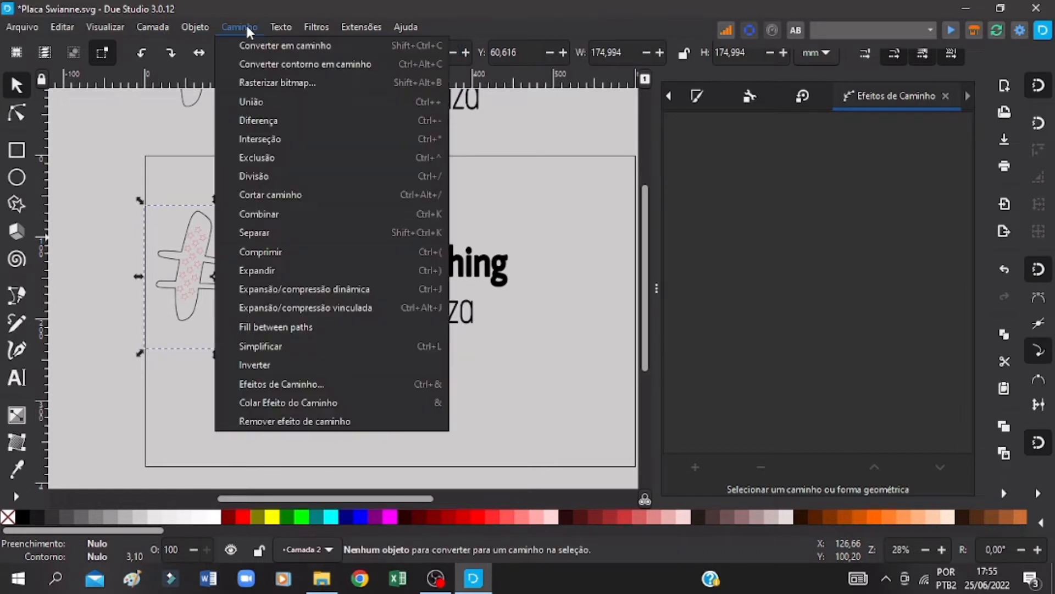
click(262, 83)
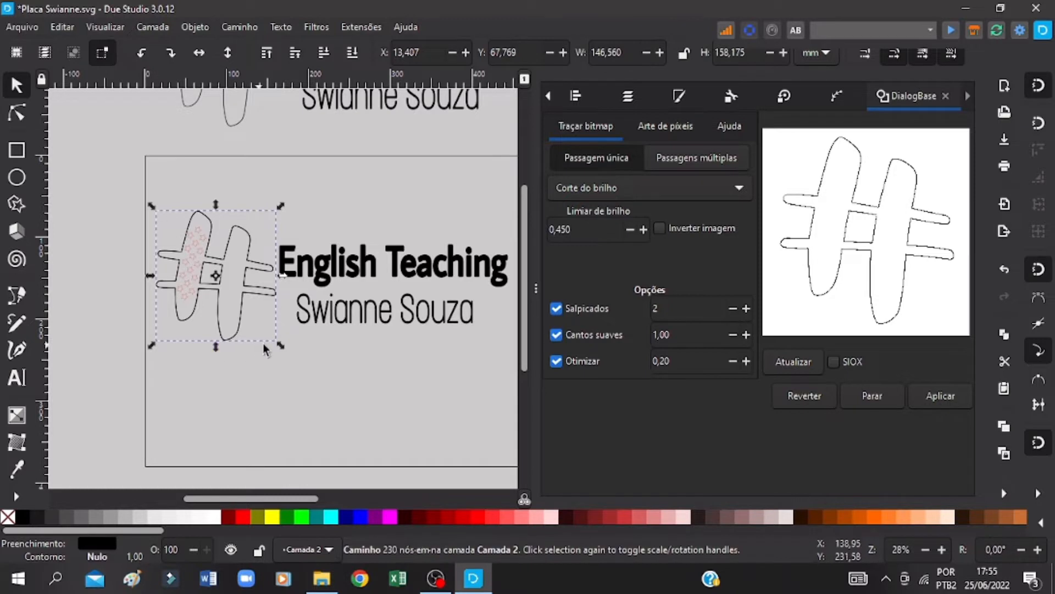
Step: Check the traced hash outline by deselecting and reselecting it, and save the drawing
click(304, 170)
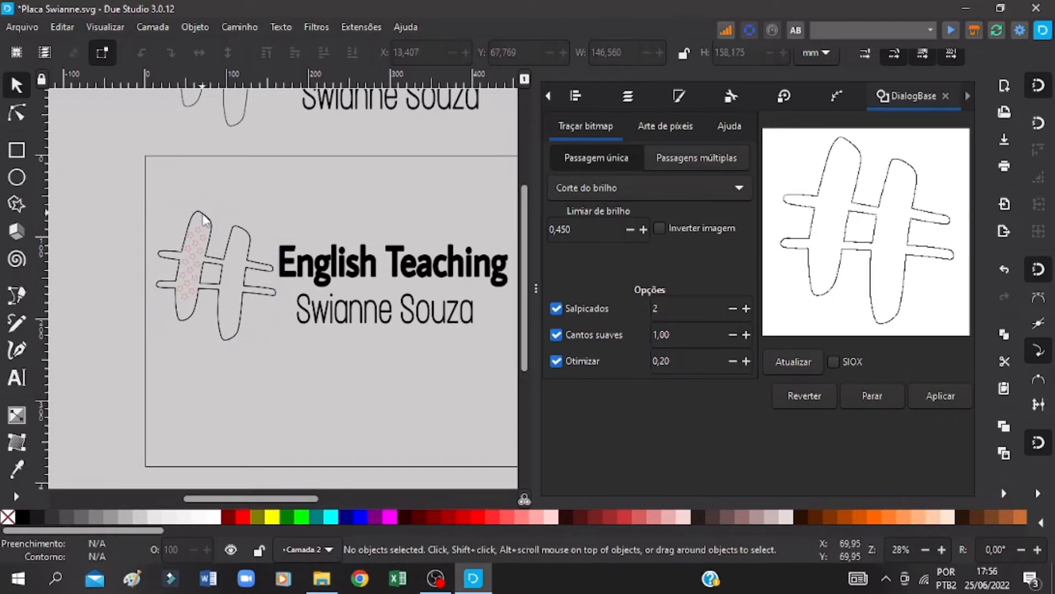
click(204, 216)
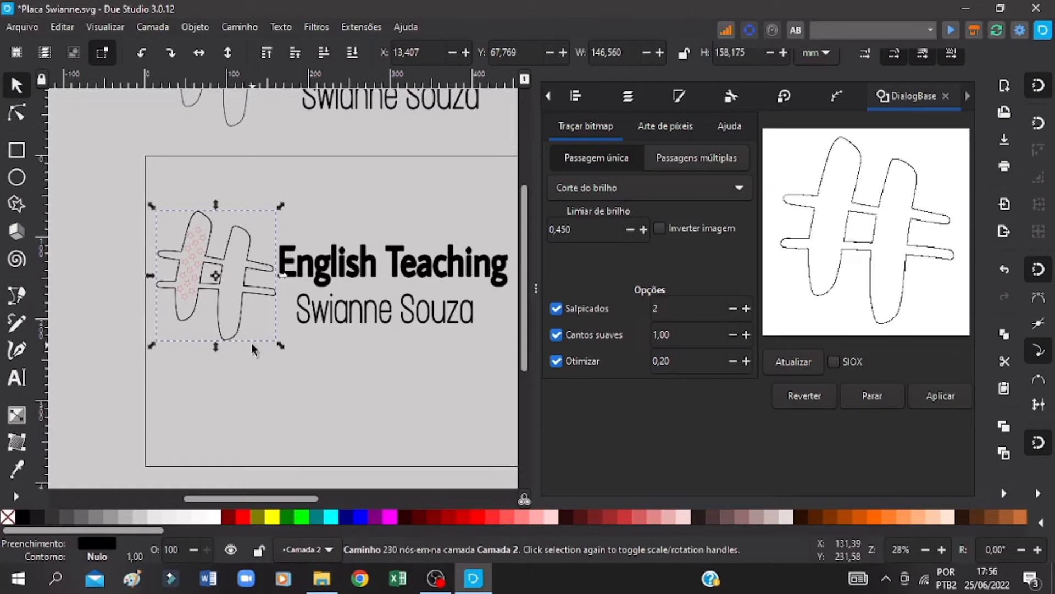
click(242, 314)
click(240, 335)
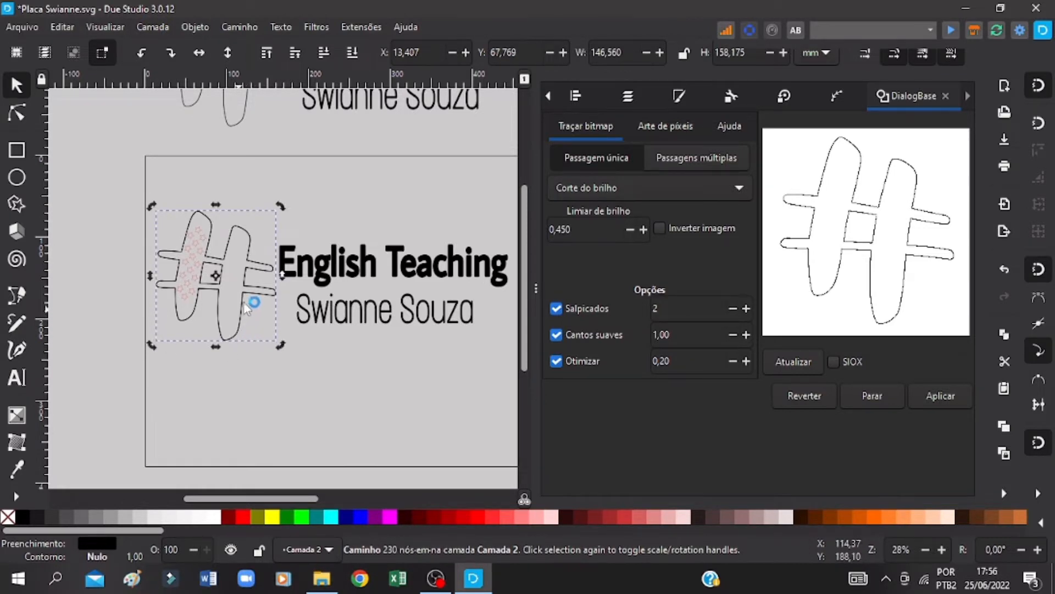
right_click(247, 444)
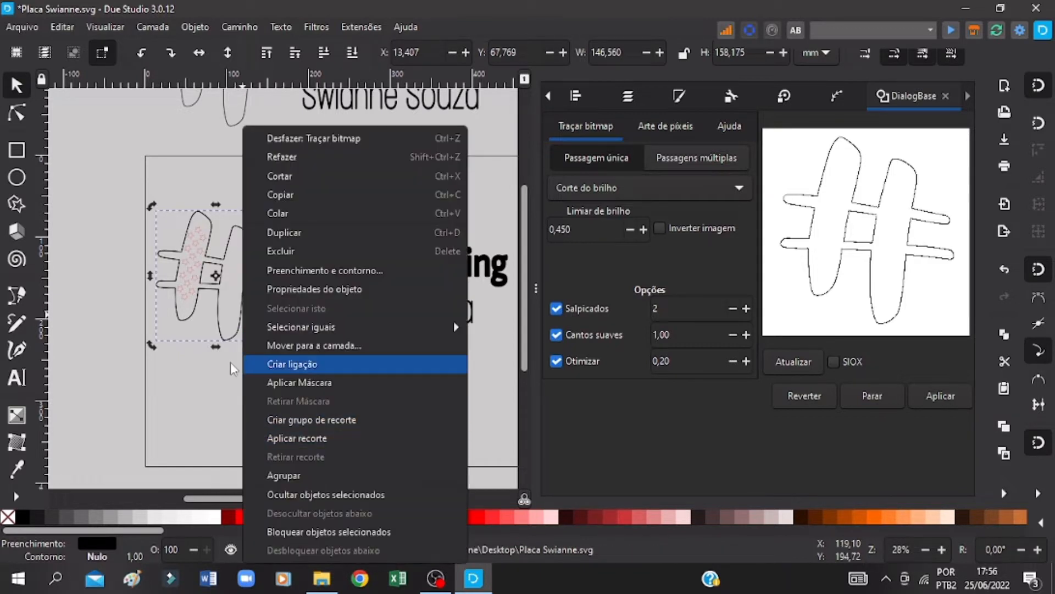
key(ctrl+s)
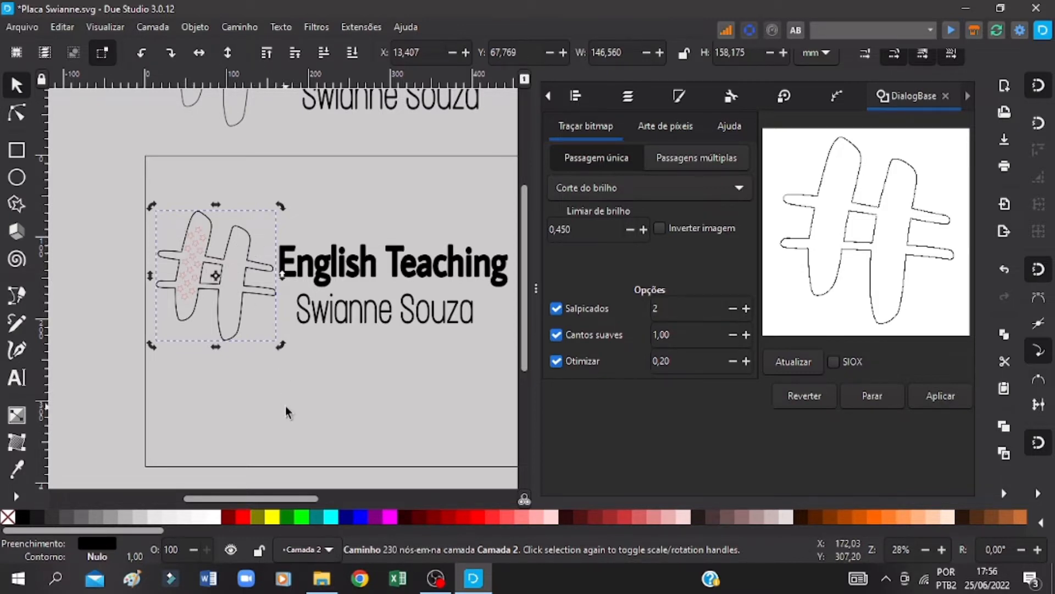
Step: Move the traced hash outline path to the layer Camada 3
click(253, 347)
click(240, 333)
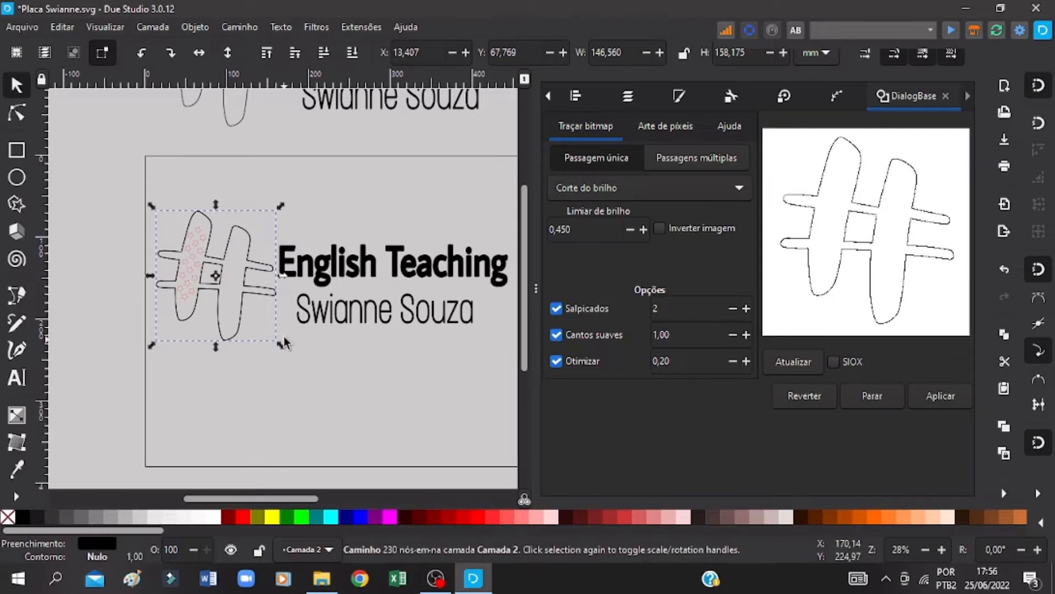
right_click(209, 221)
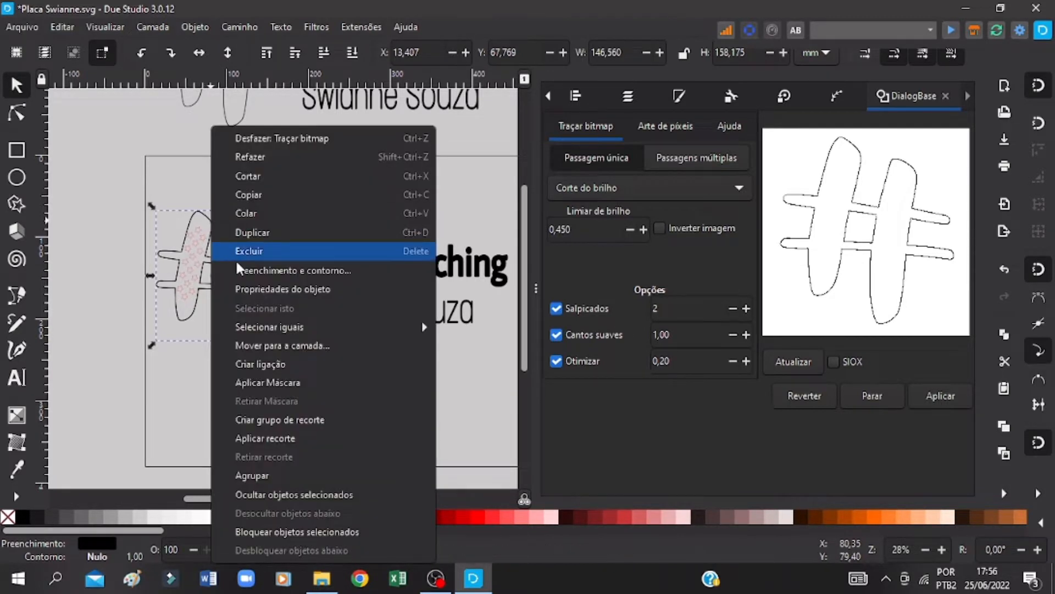
click(275, 345)
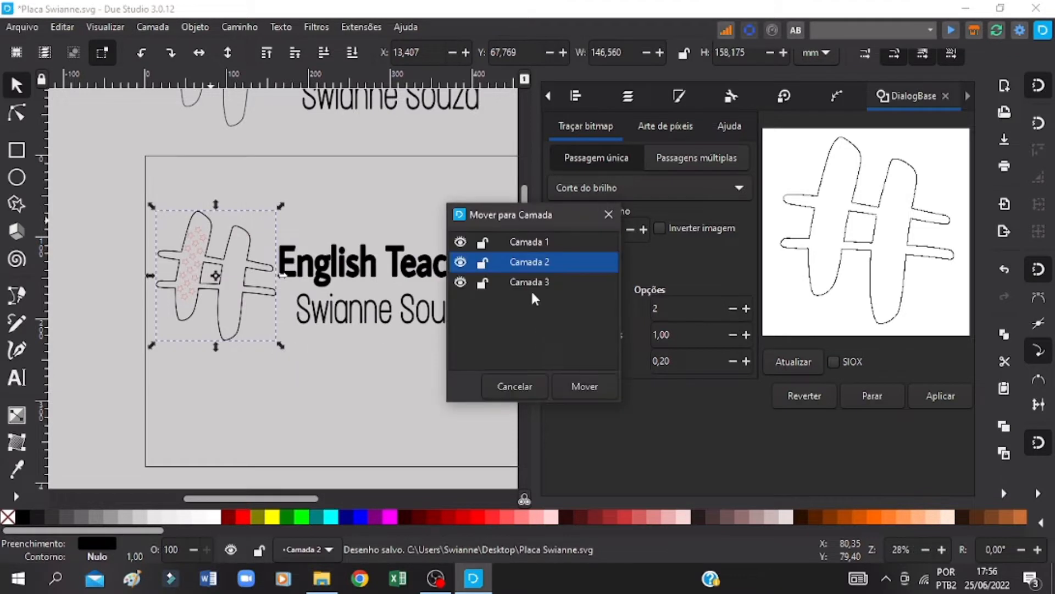
click(529, 282)
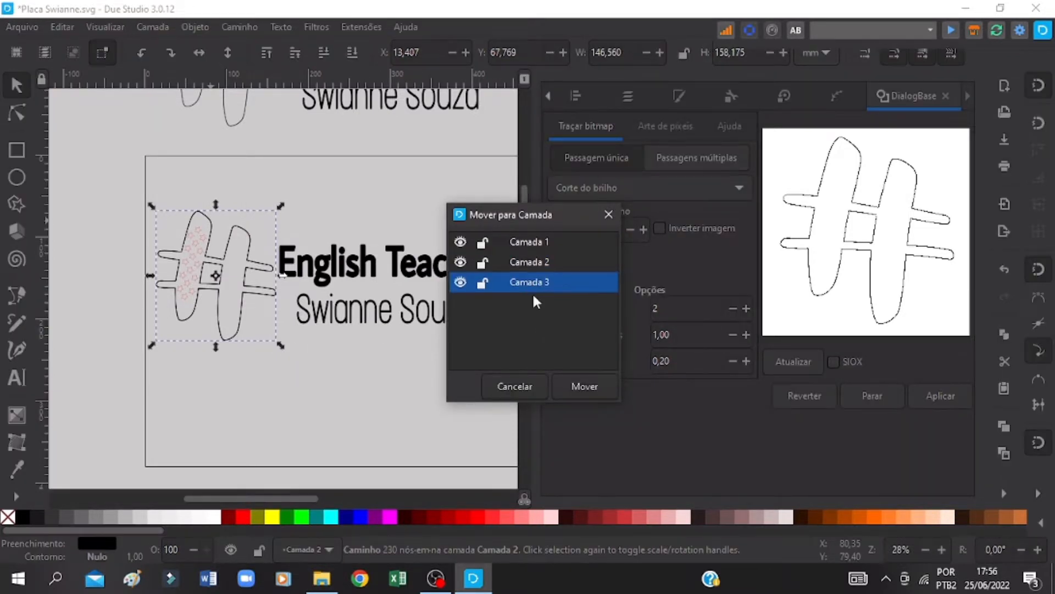
click(578, 387)
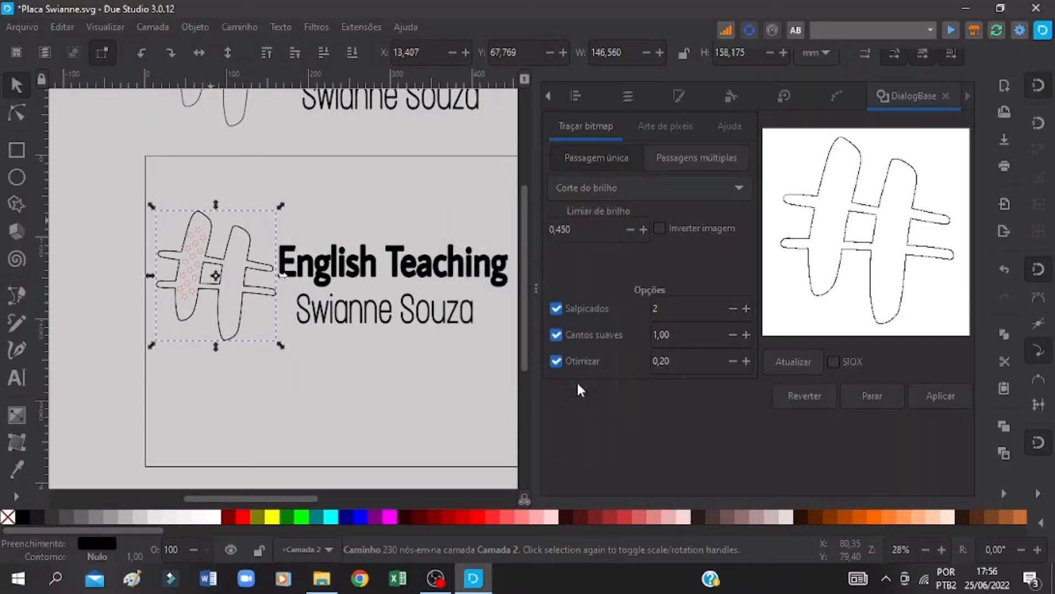
Step: Lock Camada 3 and delete the original embedded hash image beneath the traced outline in Camada 2
click(626, 97)
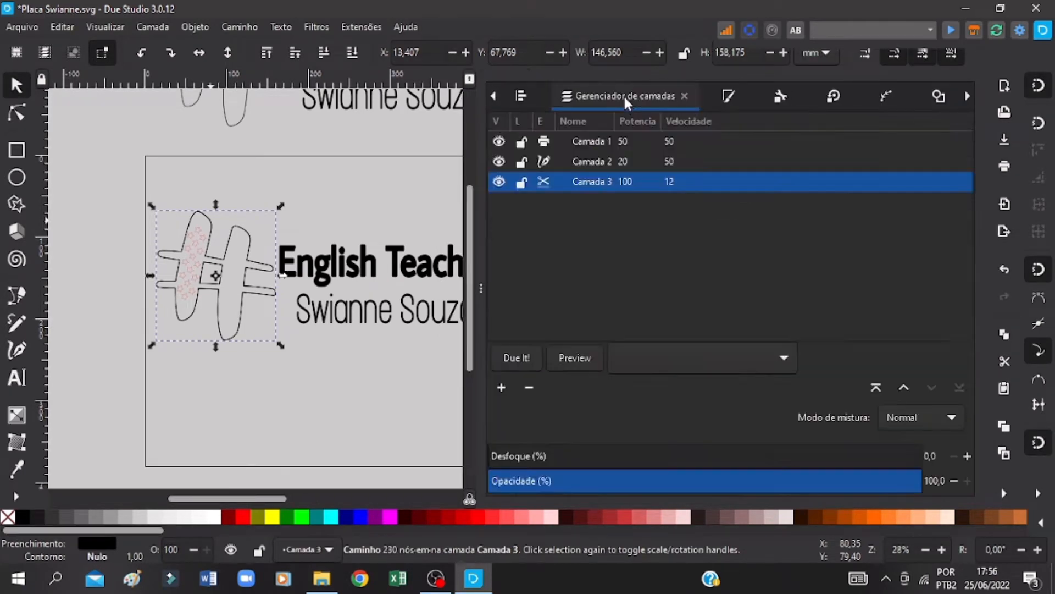
click(522, 183)
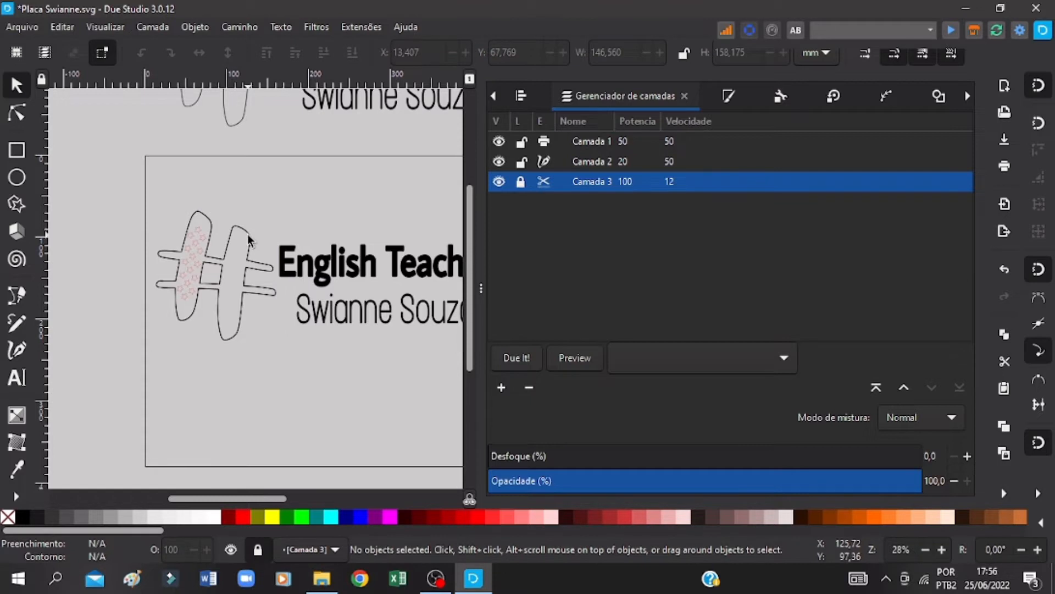
click(236, 255)
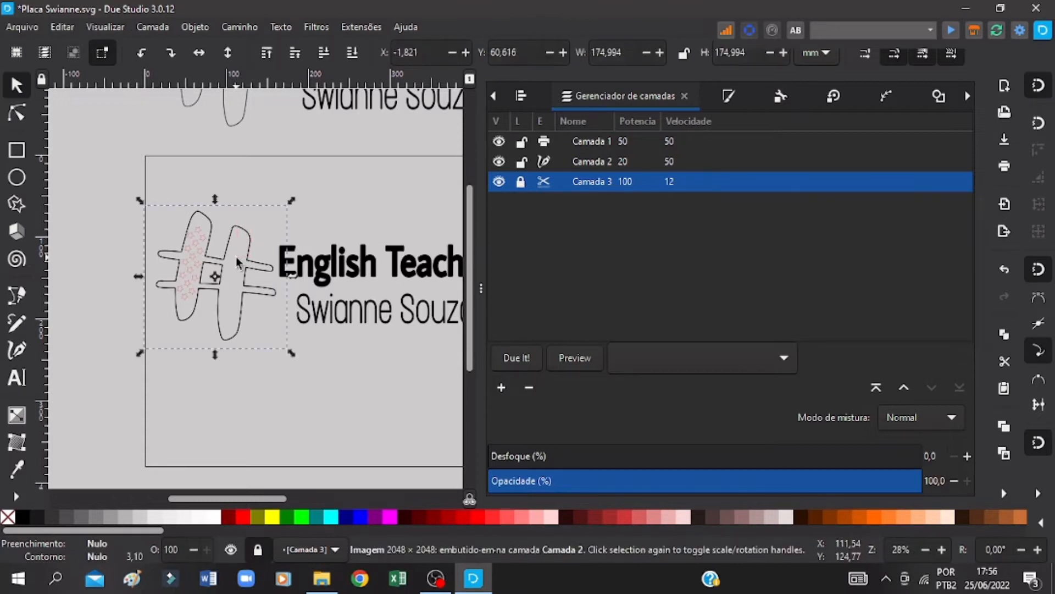
click(258, 191)
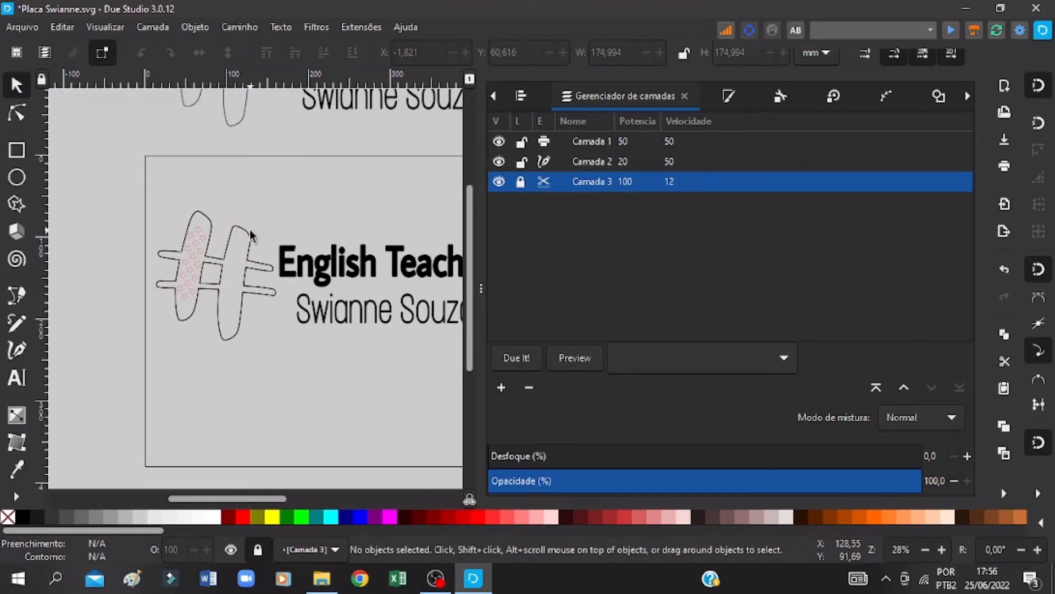
click(248, 234)
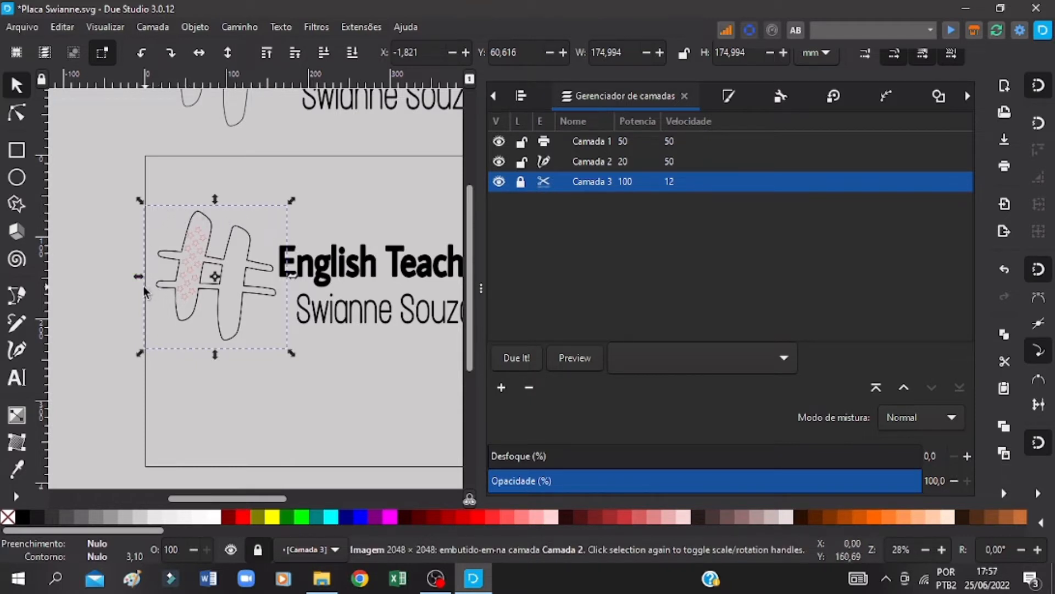
right_click(233, 338)
click(269, 464)
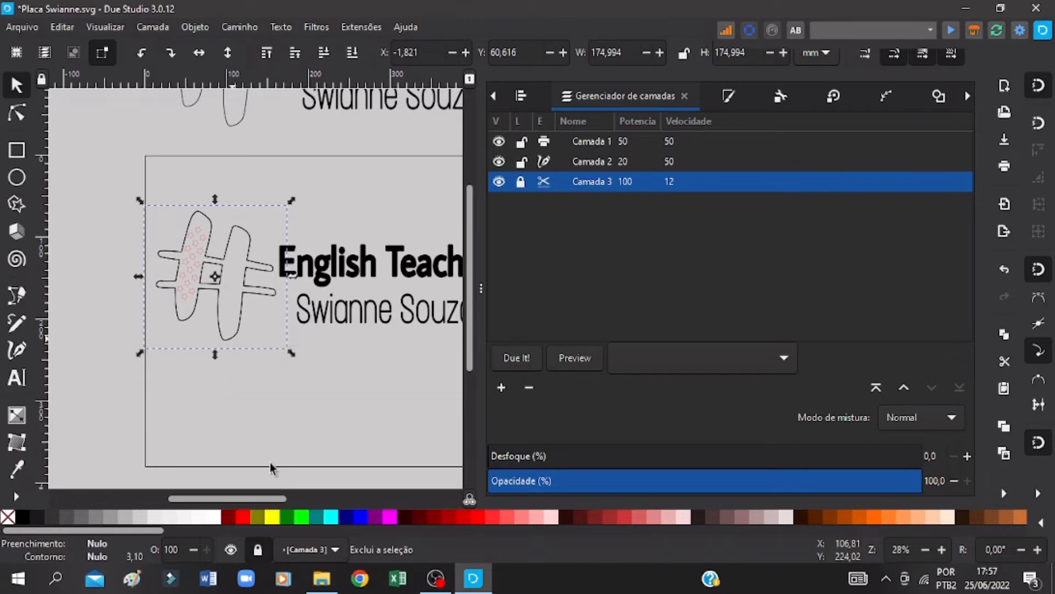
Step: Unlock Camada 3, group the traced hash outline with the stars, and save the drawing
click(522, 182)
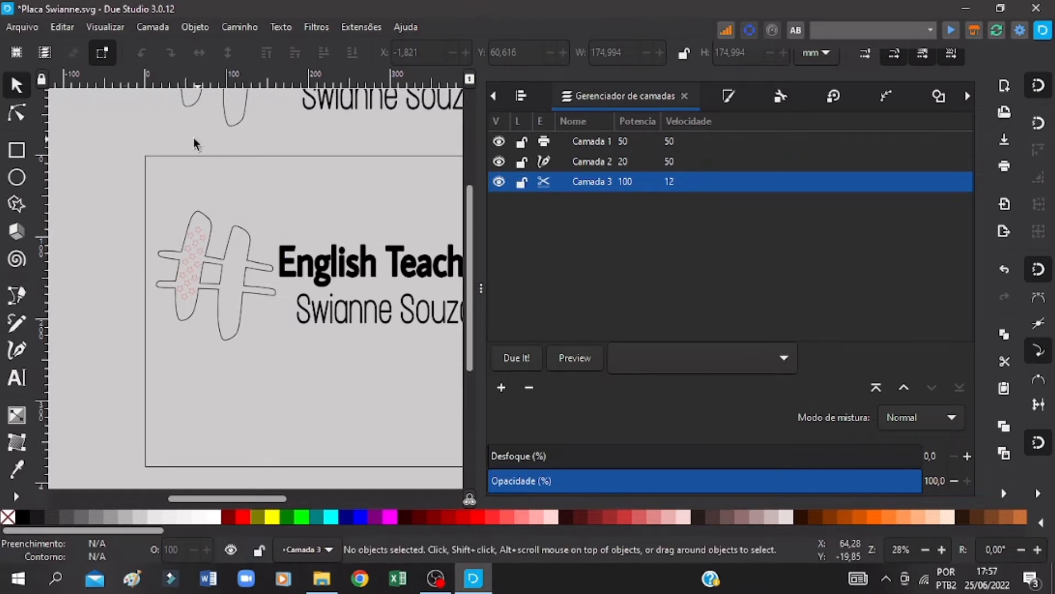
drag(258, 165, 164, 328)
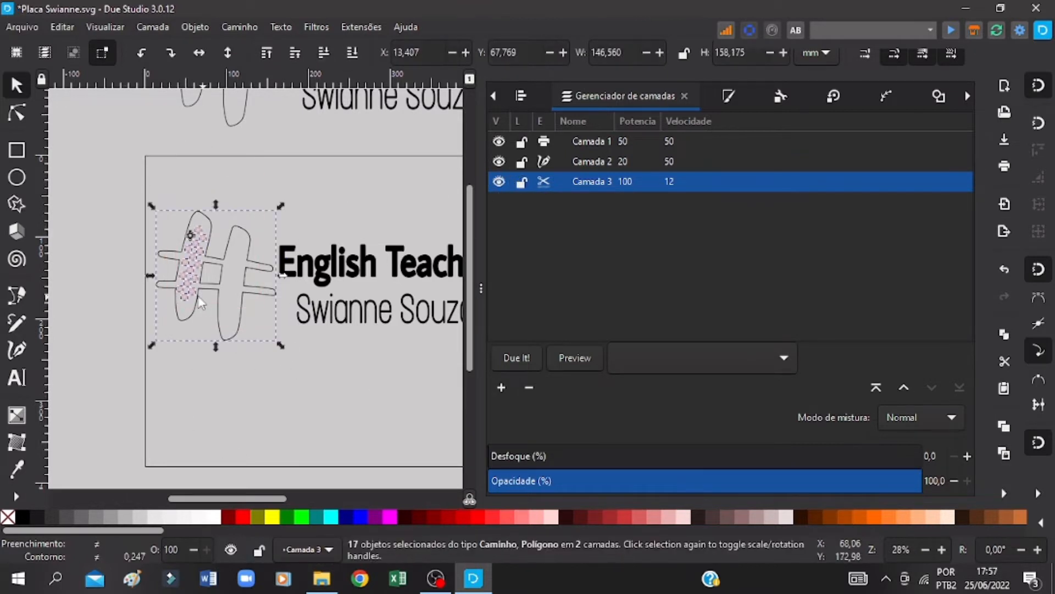
right_click(192, 294)
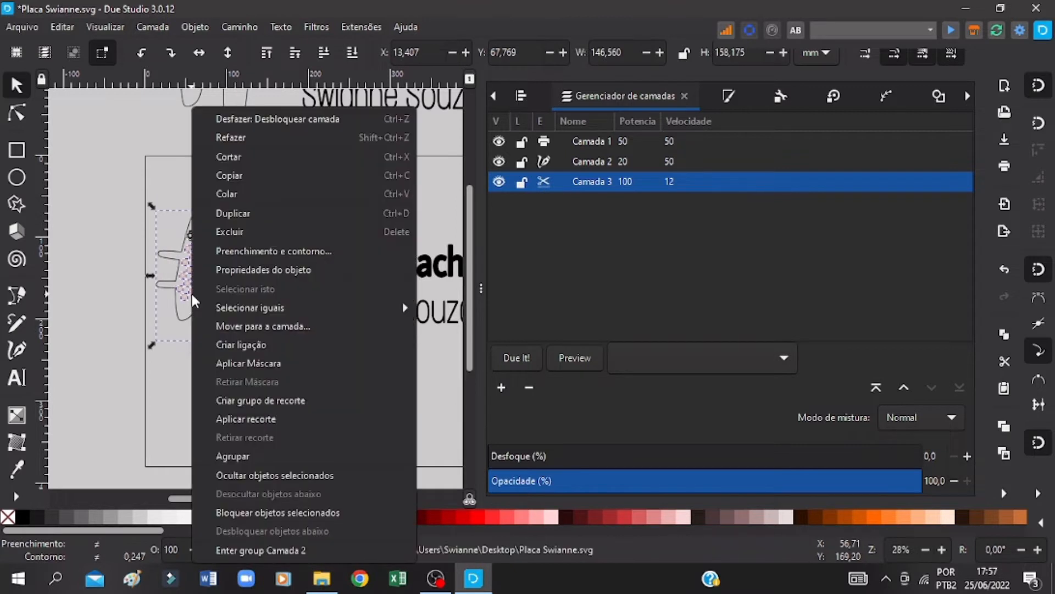
click(242, 456)
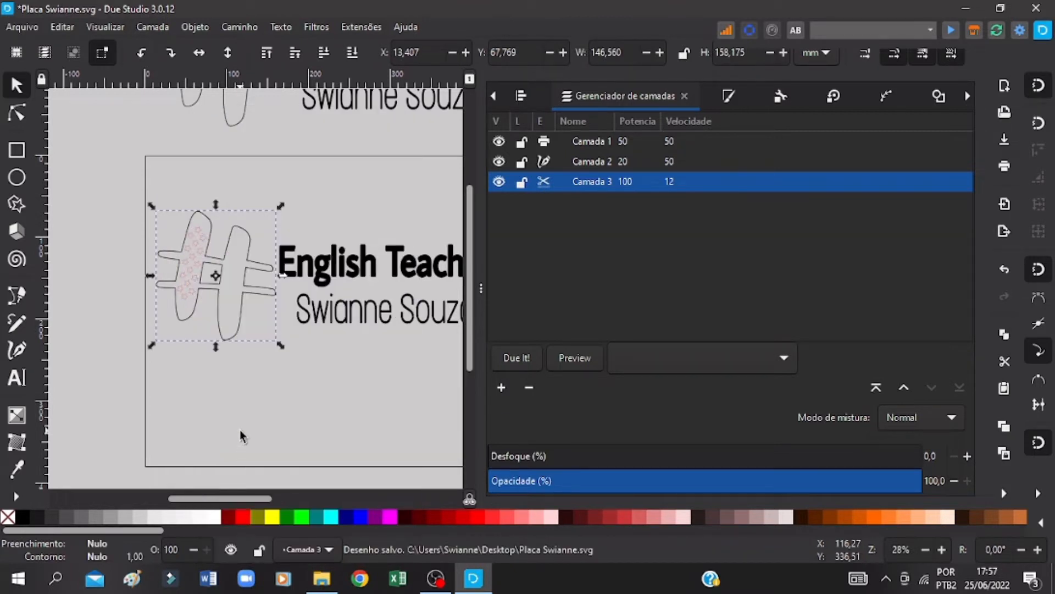
click(326, 392)
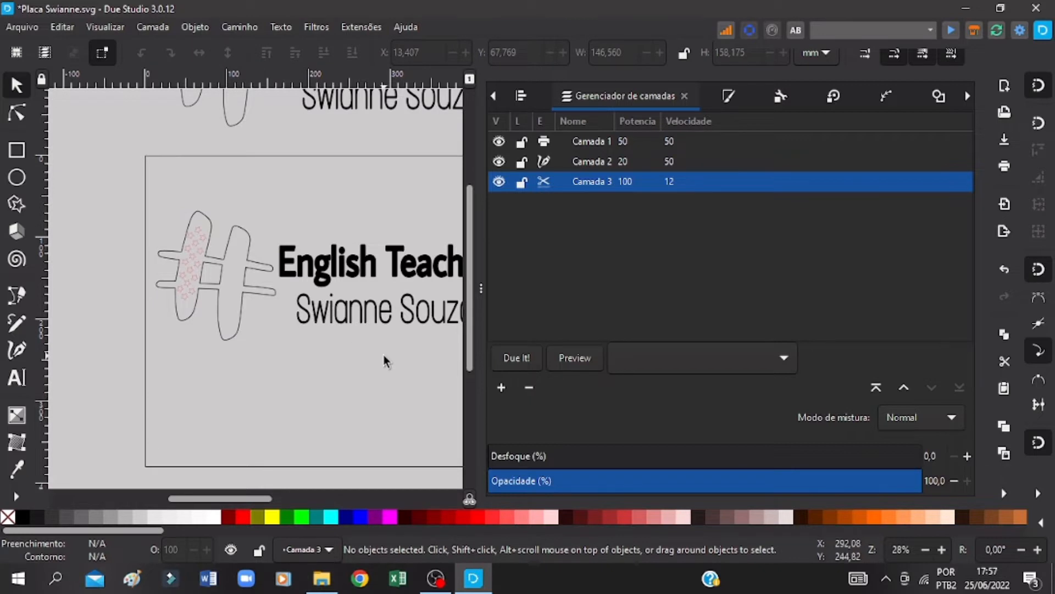
key(ctrl+s)
click(543, 160)
key(ctrl+s)
key(ctrl+s)
Step: Ungroup the hash symbol so its outline and stars are separate objects, and clear the selection
click(942, 548)
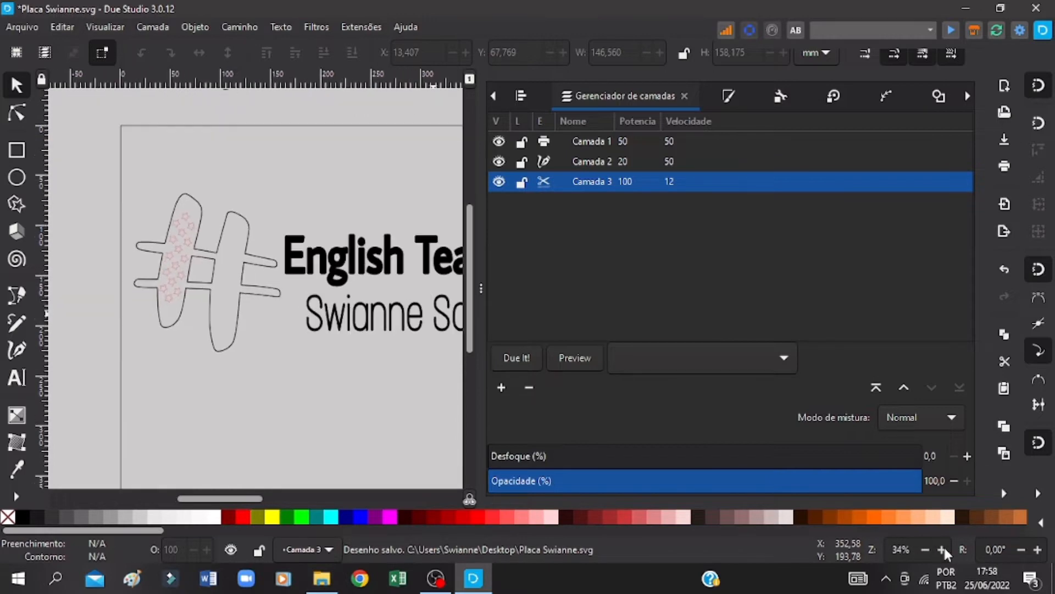
click(943, 549)
click(943, 549)
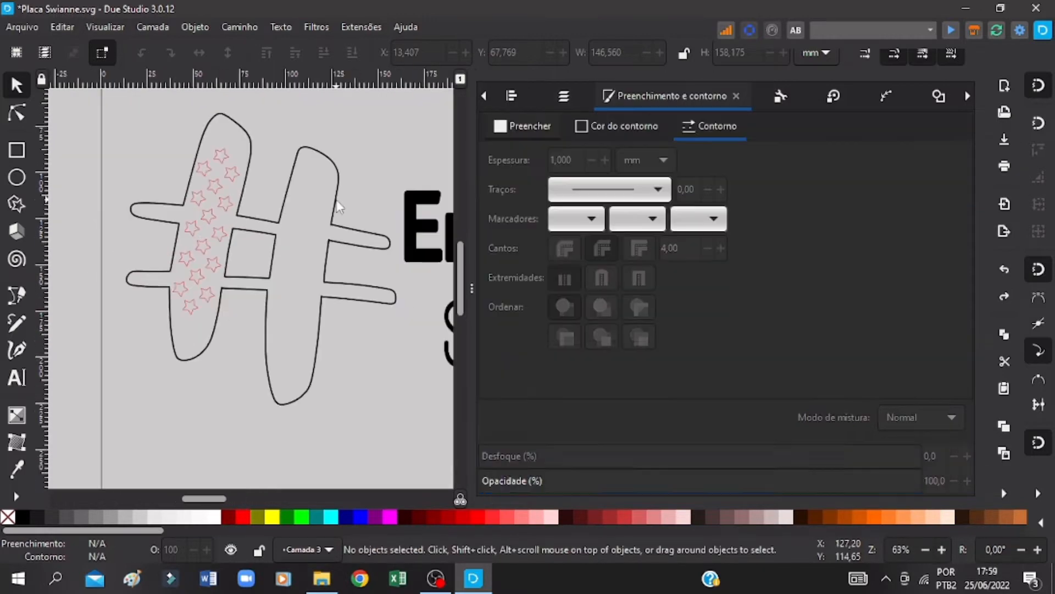
click(335, 202)
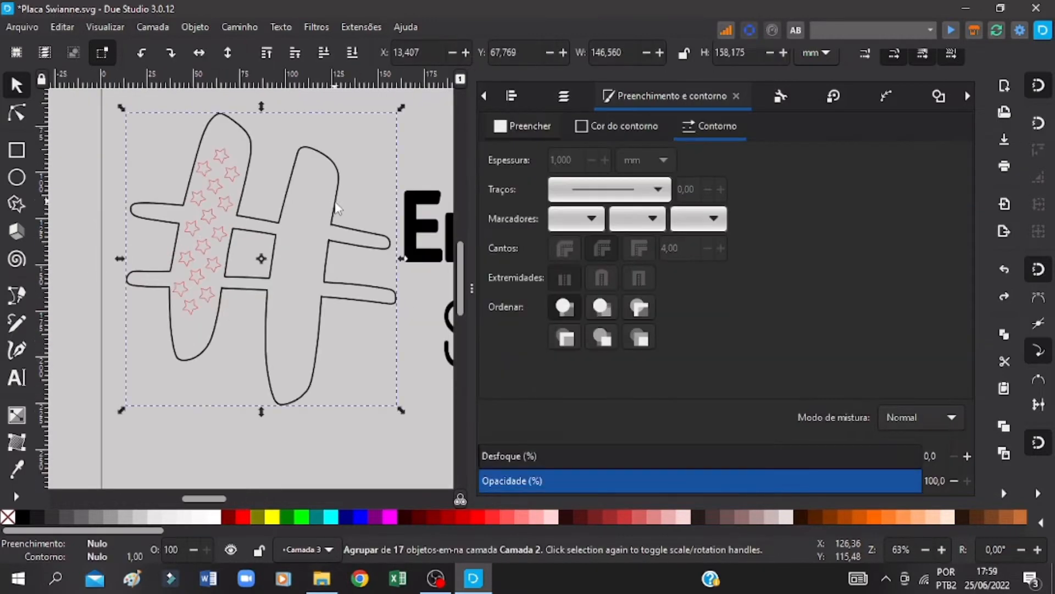
right_click(336, 208)
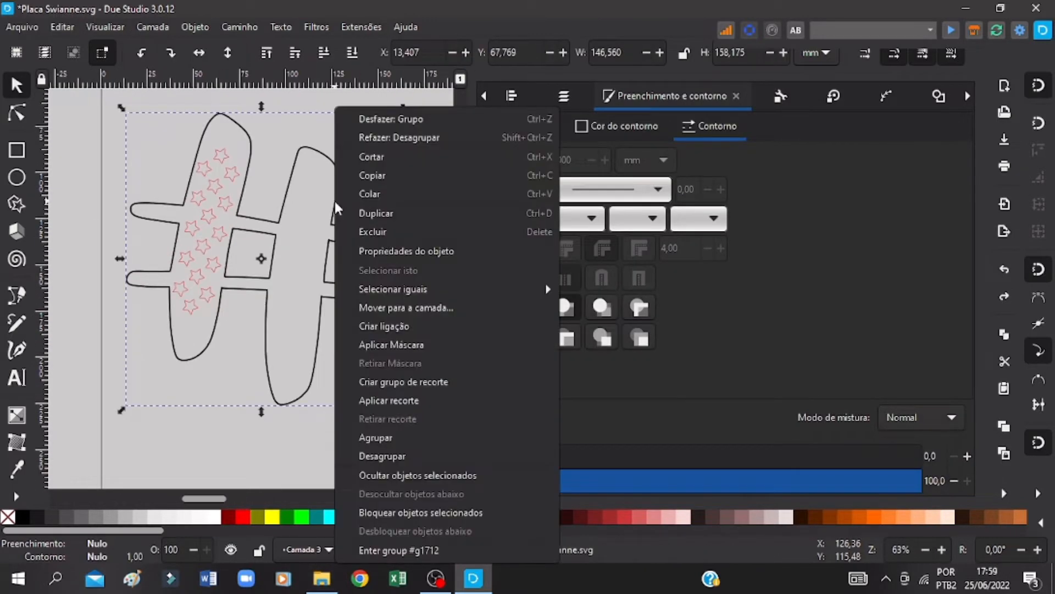
click(388, 449)
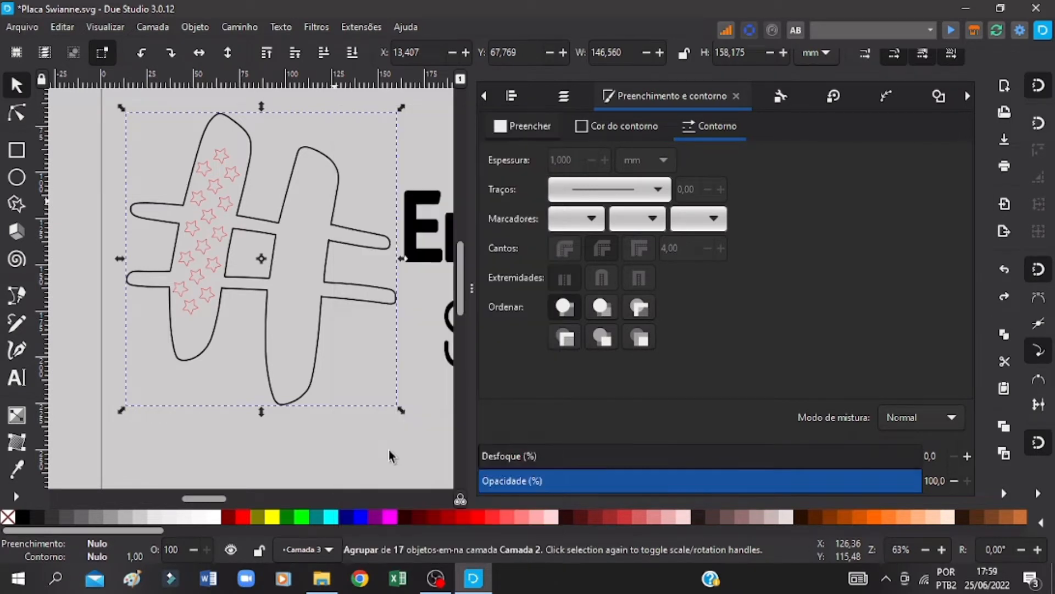
click(352, 441)
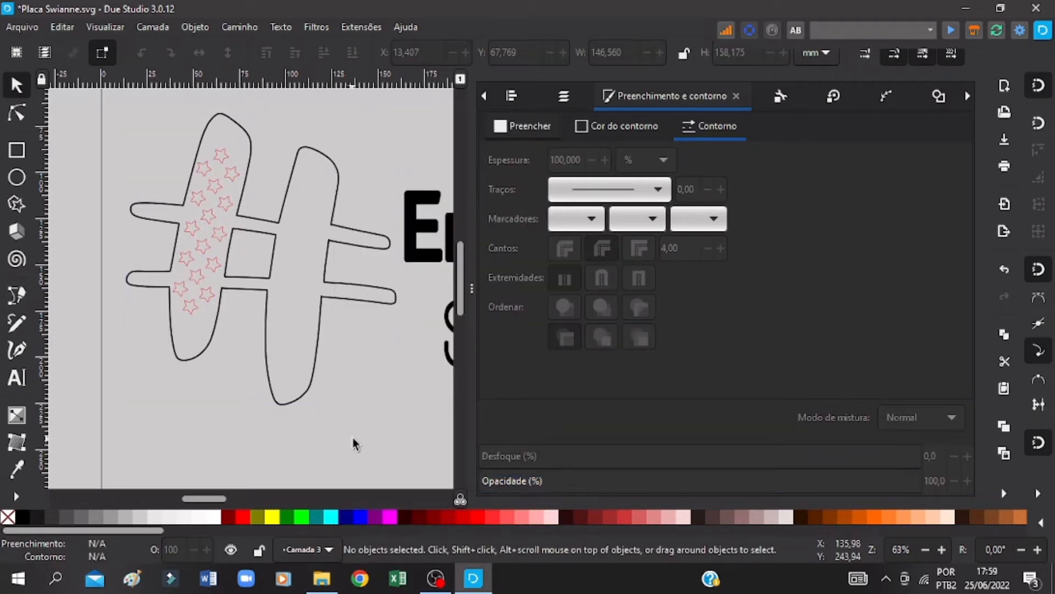
Step: Try an outline width of 0 mm on one star inside the hash symbol and undo the change
click(217, 184)
key(ctrl+s)
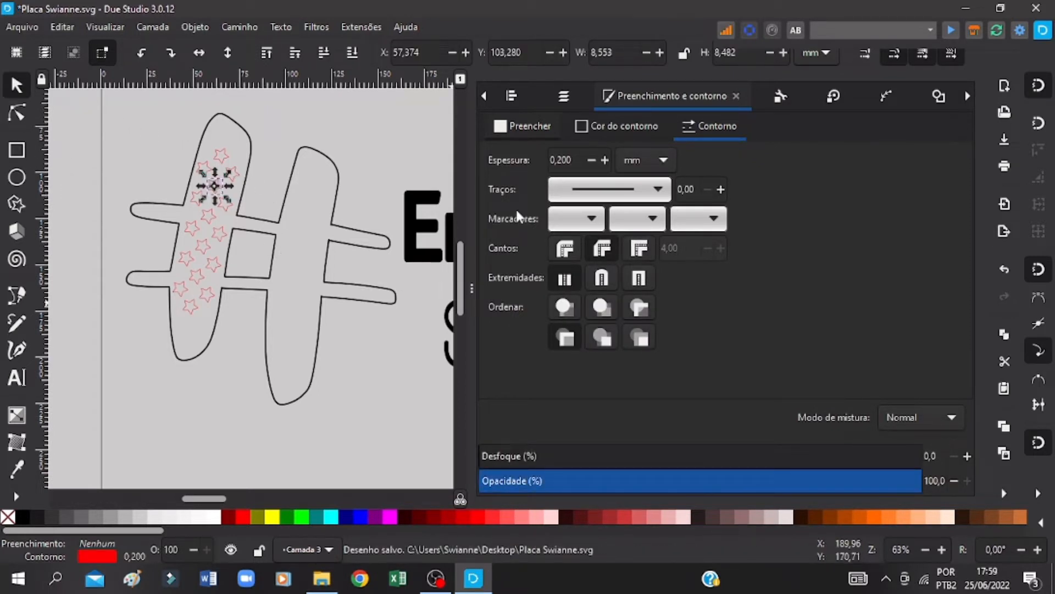
click(591, 160)
click(592, 160)
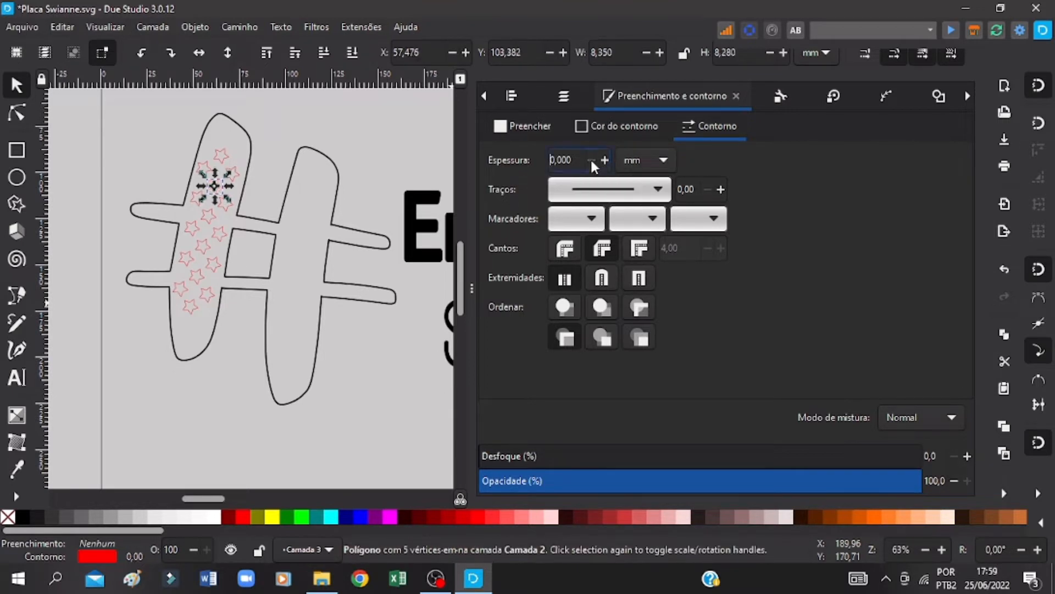
key(ctrl+z)
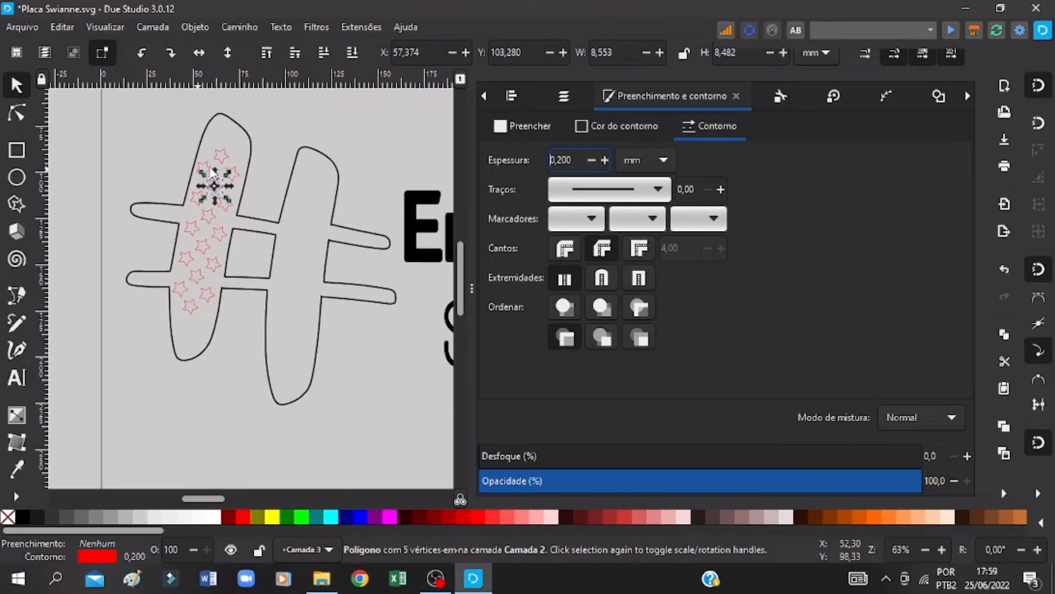
key(ctrl+s)
click(942, 549)
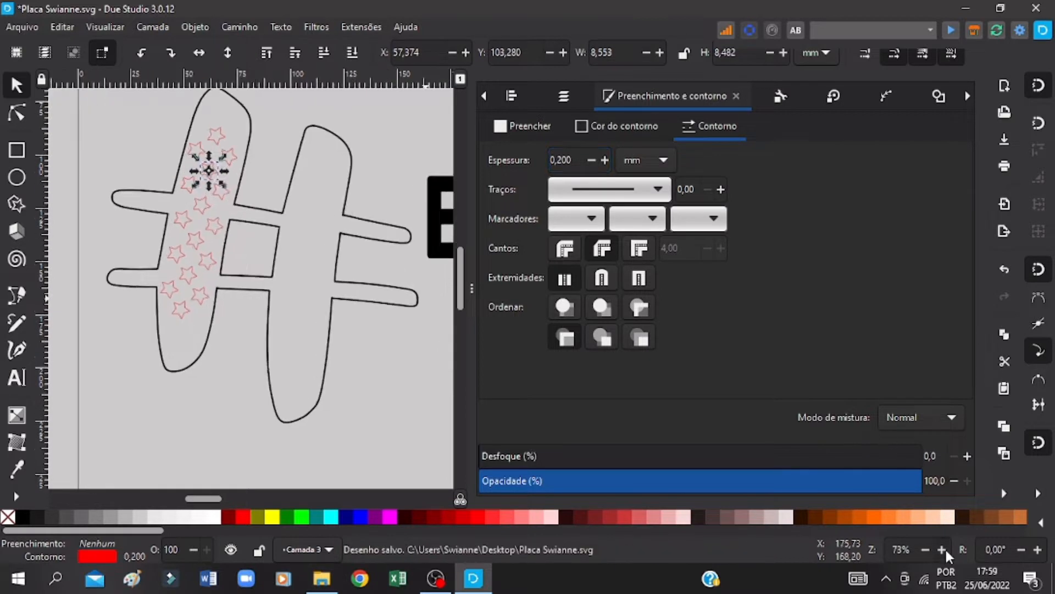
Step: Try an outline width of 0 mm on a star near the column's lower end and restore it to 0.200 mm
click(942, 549)
click(942, 549)
click(942, 549)
click(942, 549)
click(942, 549)
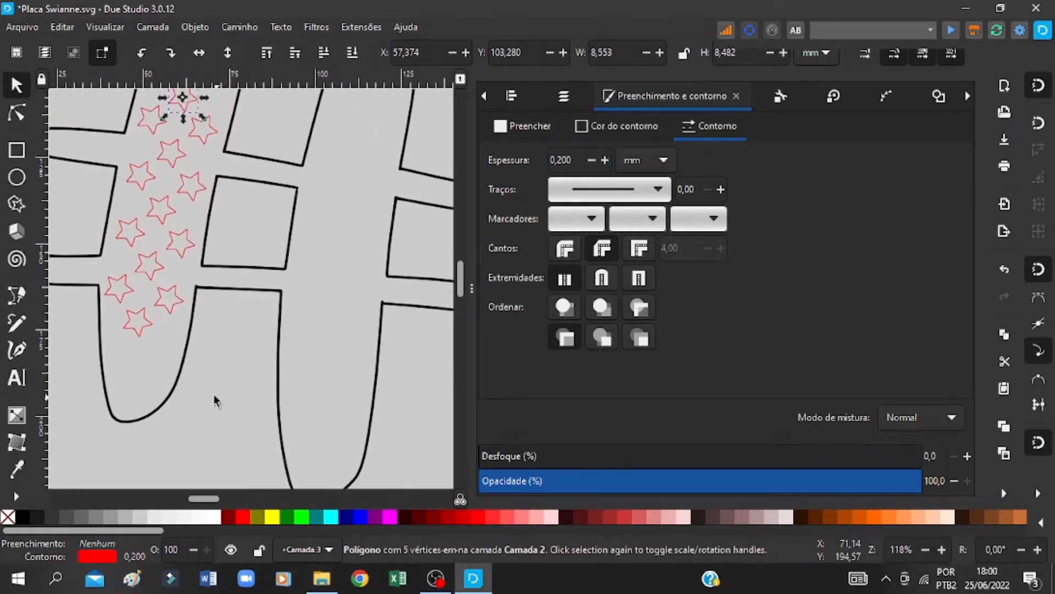
click(167, 288)
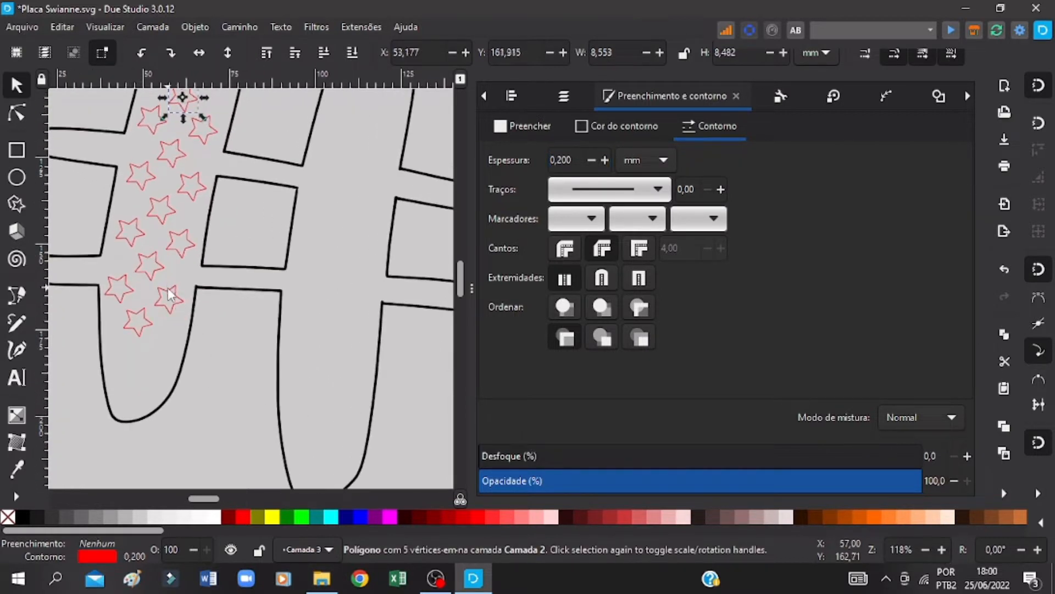
click(593, 160)
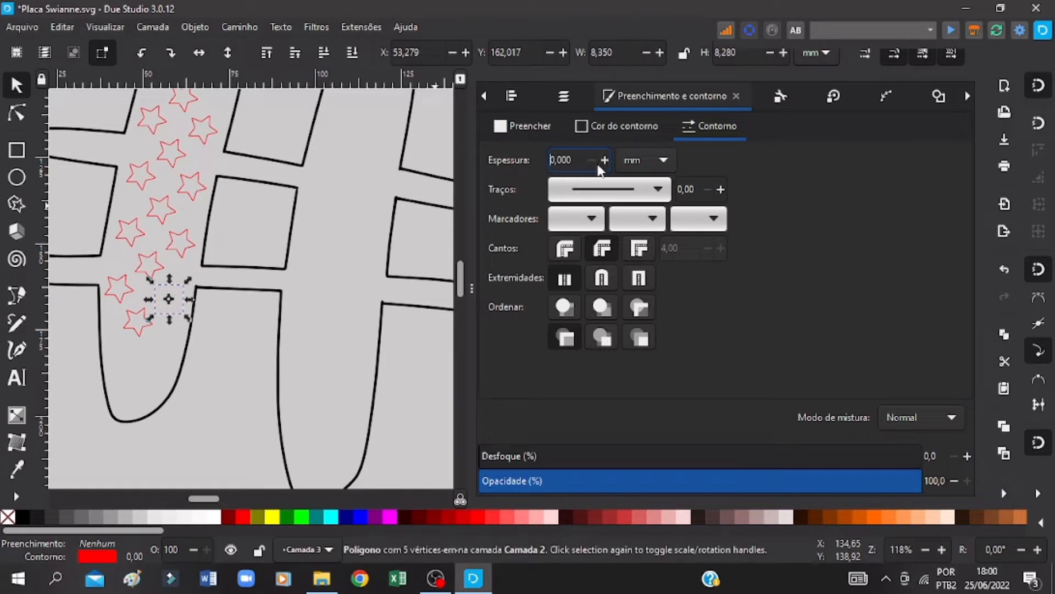
click(608, 160)
click(608, 160)
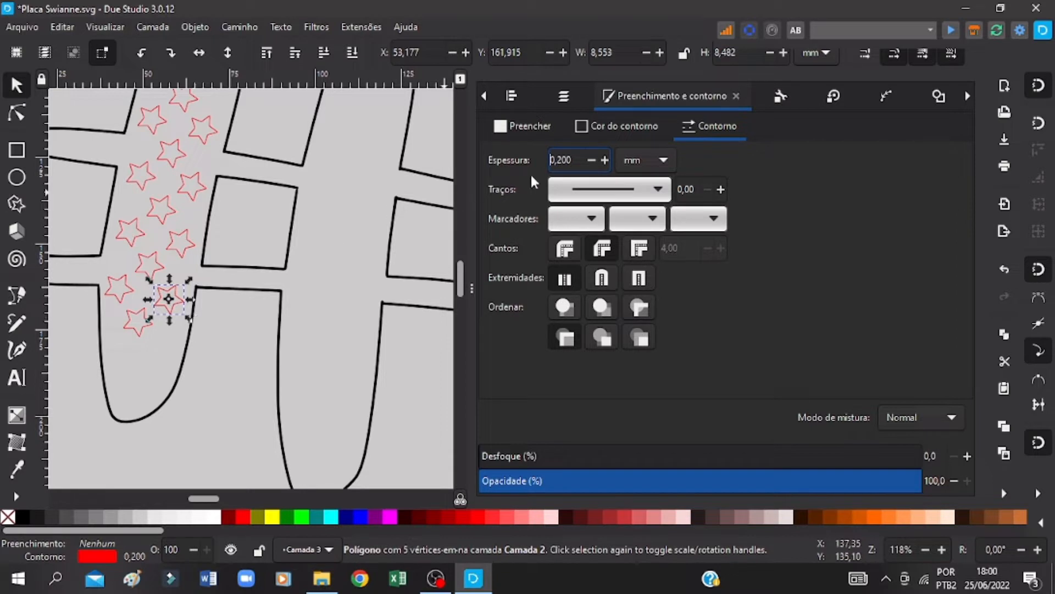
Step: Remove the fill from the traced hash outline and save the drawing
click(284, 186)
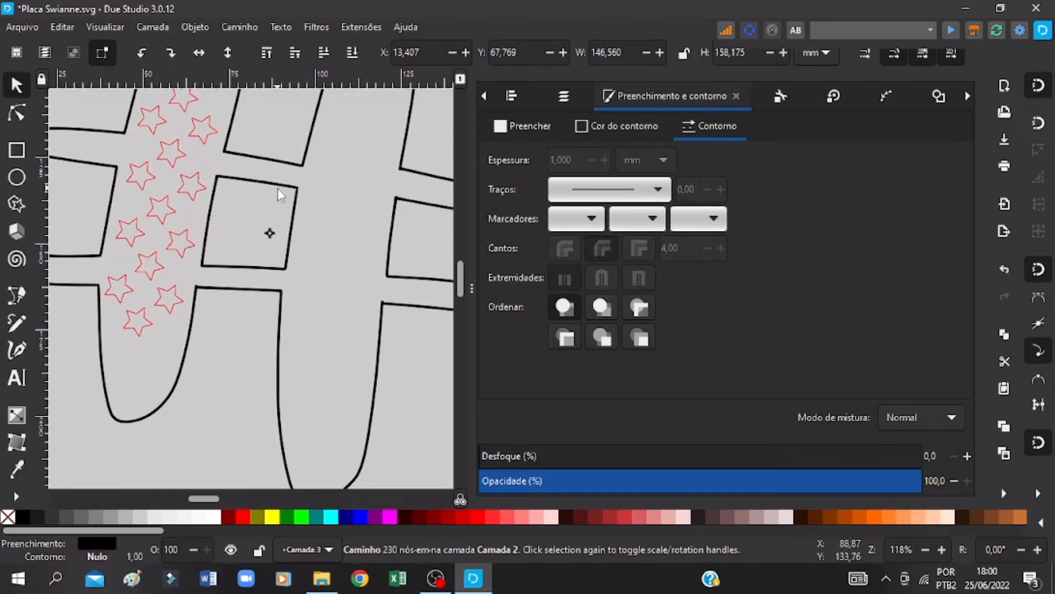
scroll(285, 189, up, 6)
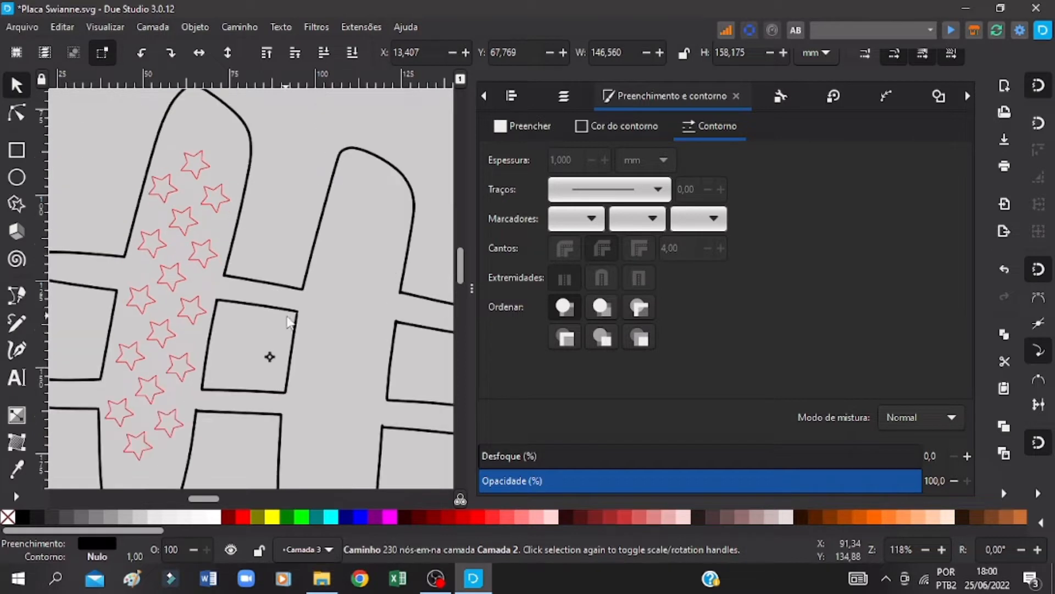
key(ctrl+s)
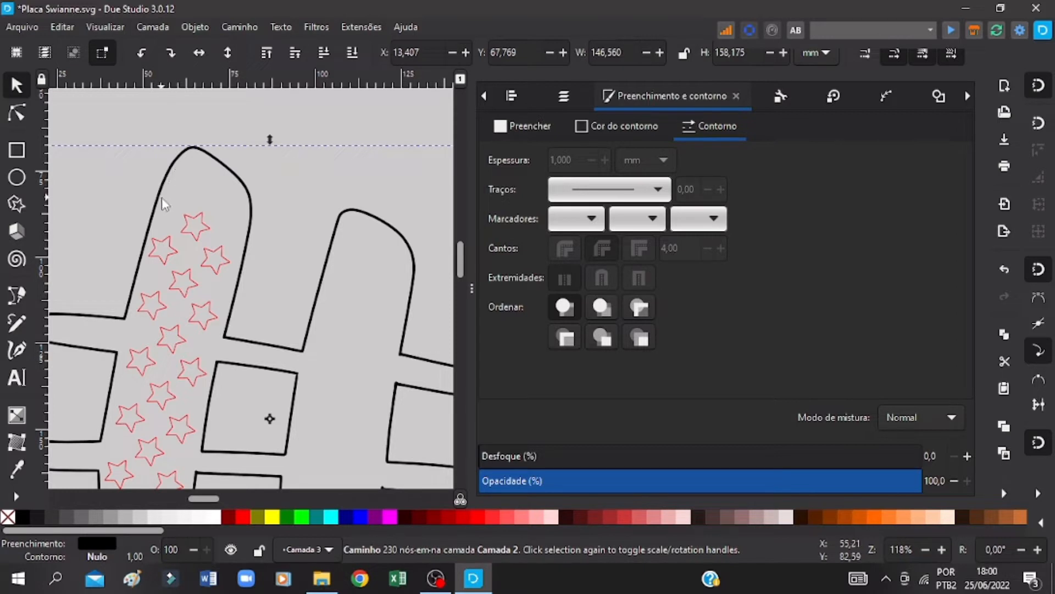
click(509, 134)
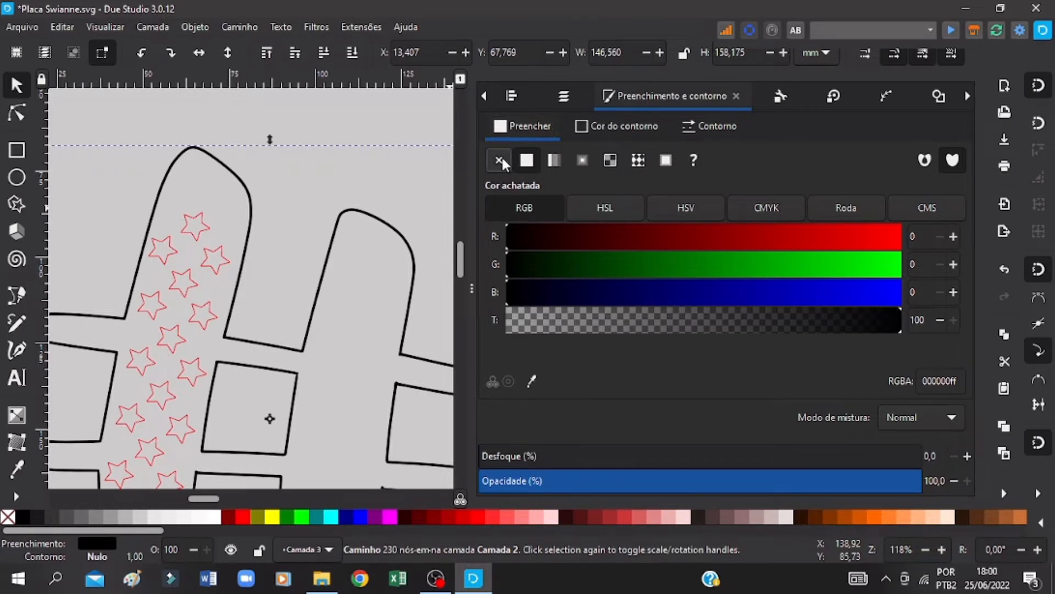
click(501, 160)
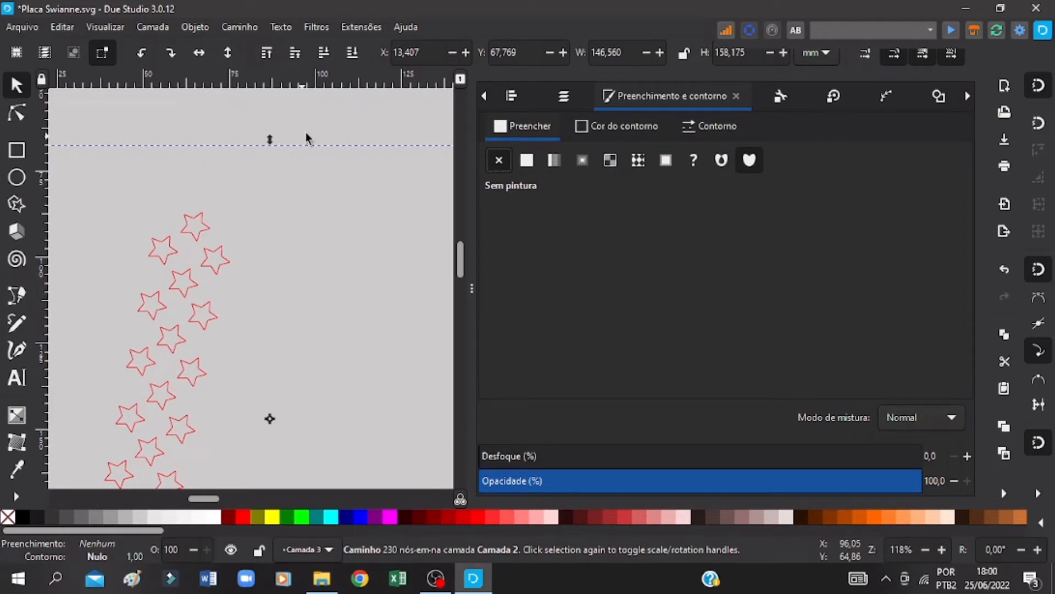
key(ctrl+s)
Step: Give the hash outline a flat red stroke (ff0000ff) and save the drawing
click(720, 125)
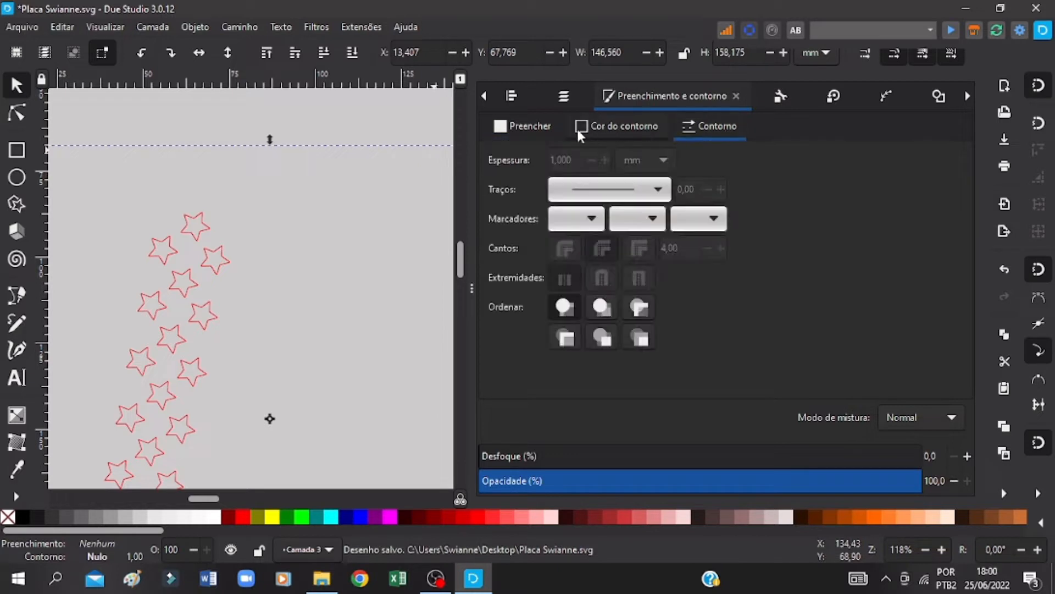
click(592, 127)
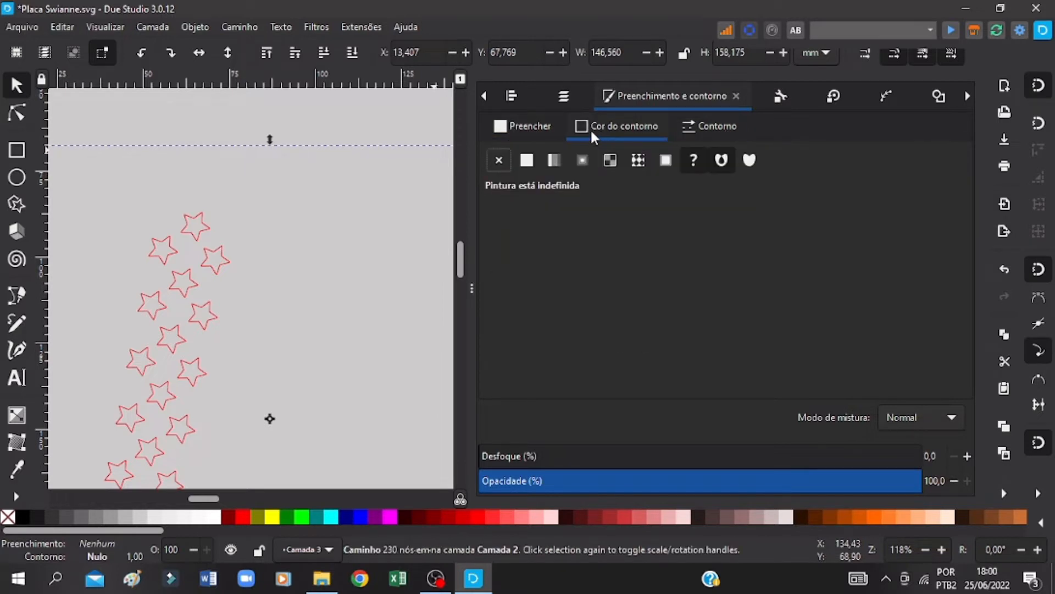
click(527, 162)
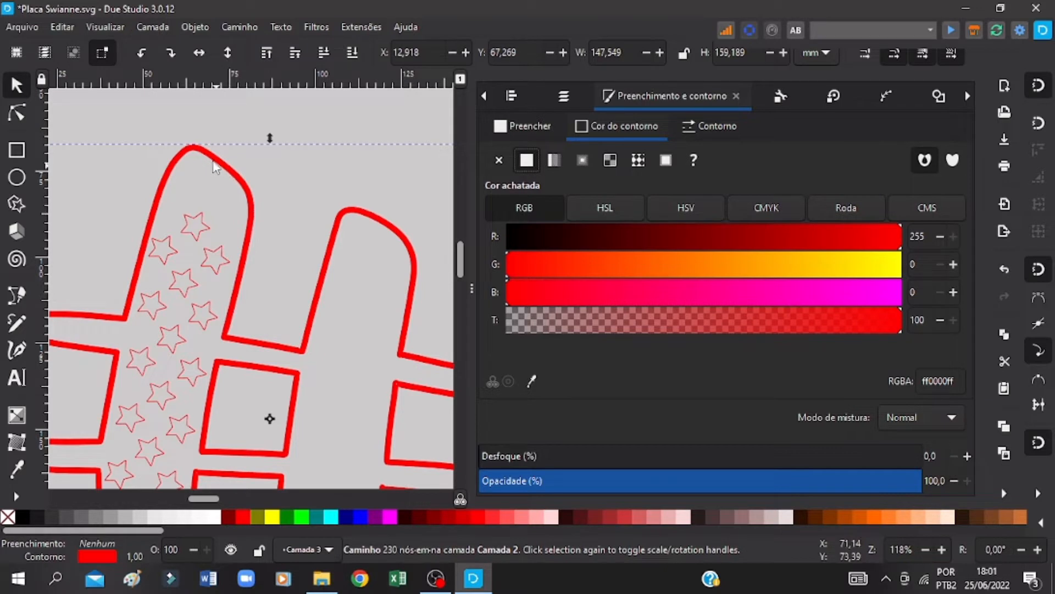
key(ctrl+s)
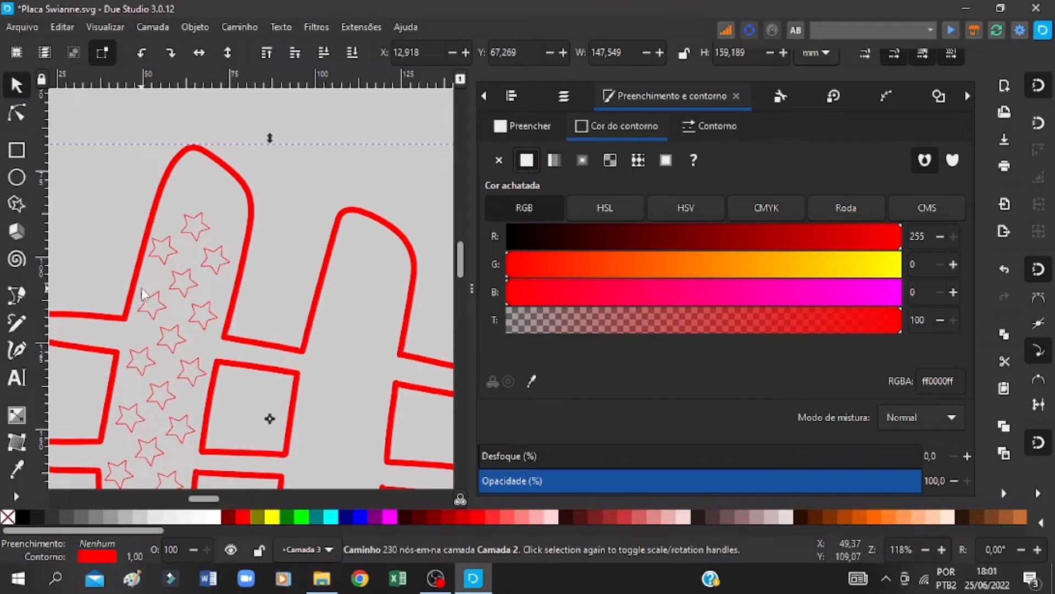
key(ctrl+s)
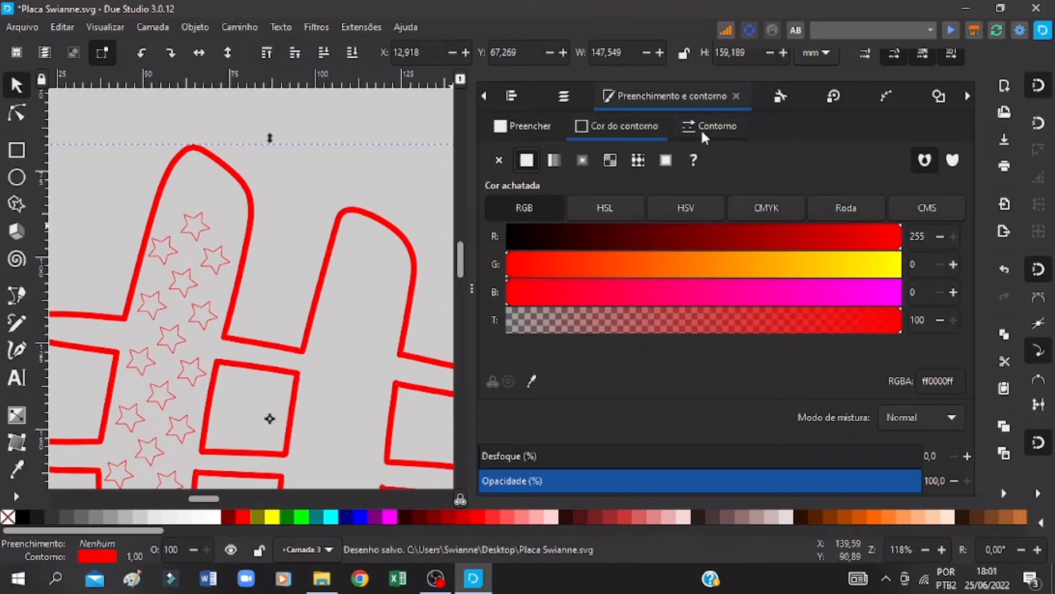
Step: Set the hash outline's stroke width to 0.300 mm and save the drawing
click(702, 134)
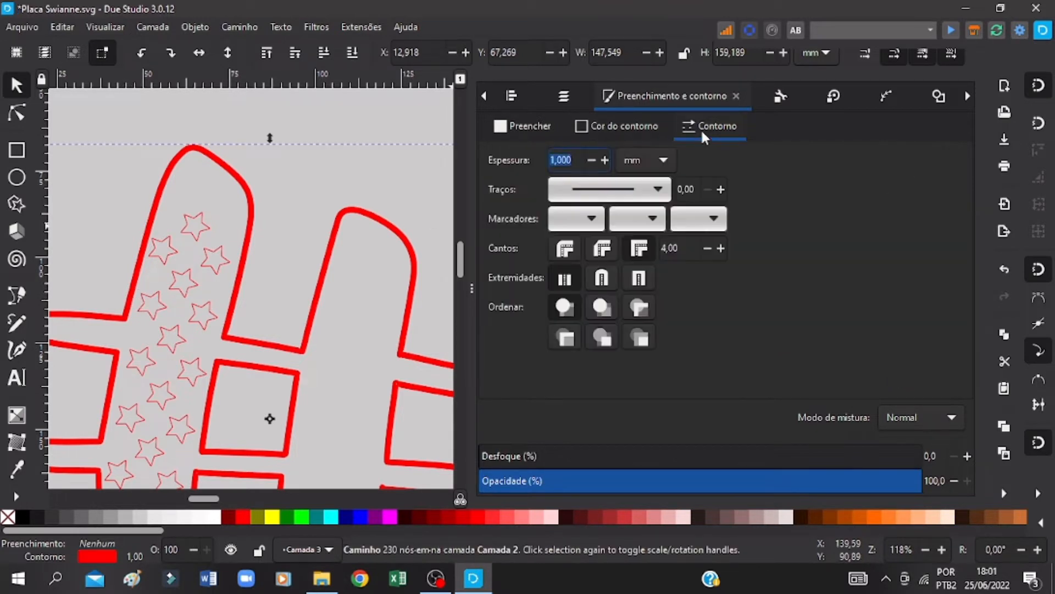
click(591, 161)
click(591, 161)
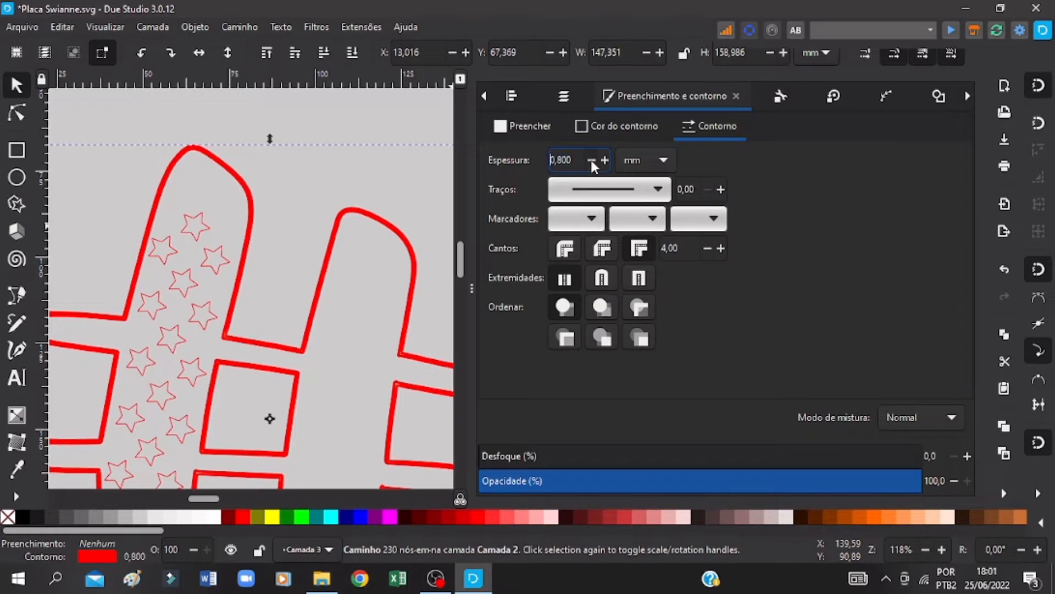
click(592, 161)
click(592, 161)
click(592, 160)
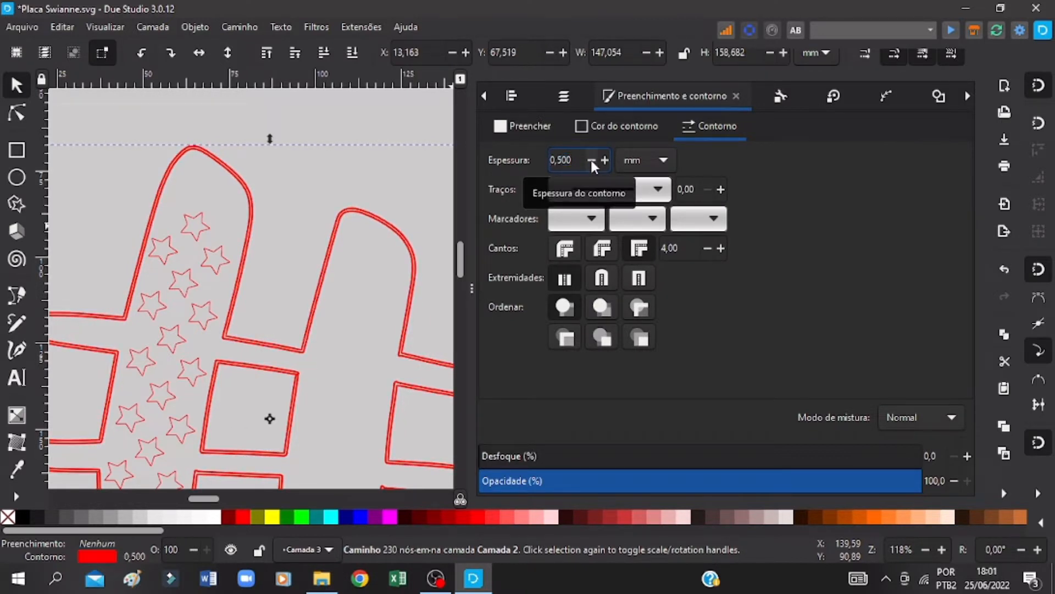
click(591, 160)
click(592, 160)
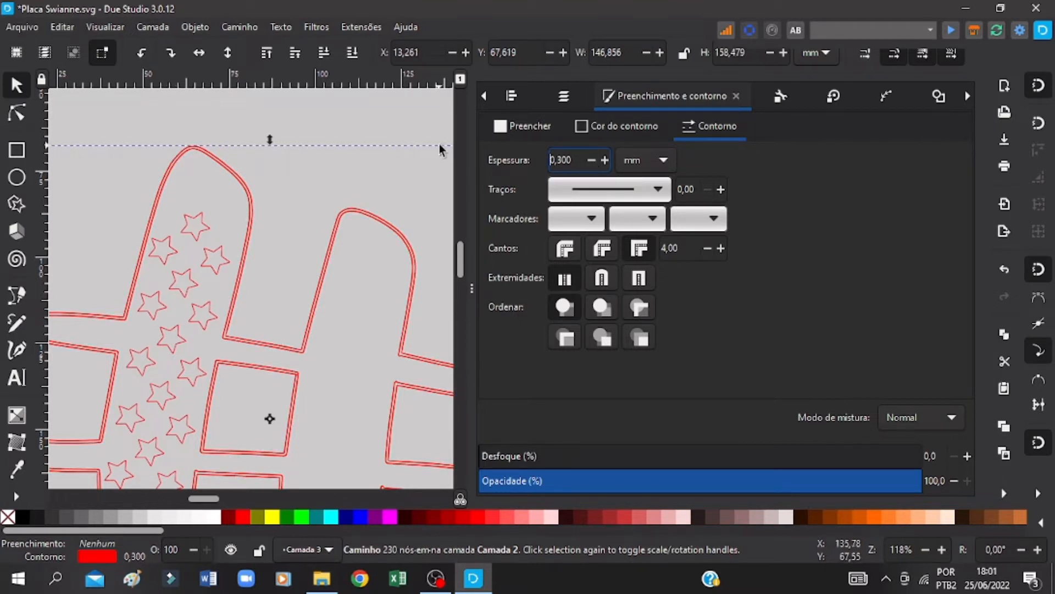
key(ctrl+s)
Step: Try a flat black fill on the hash outline, remove it again, and save the drawing
click(528, 125)
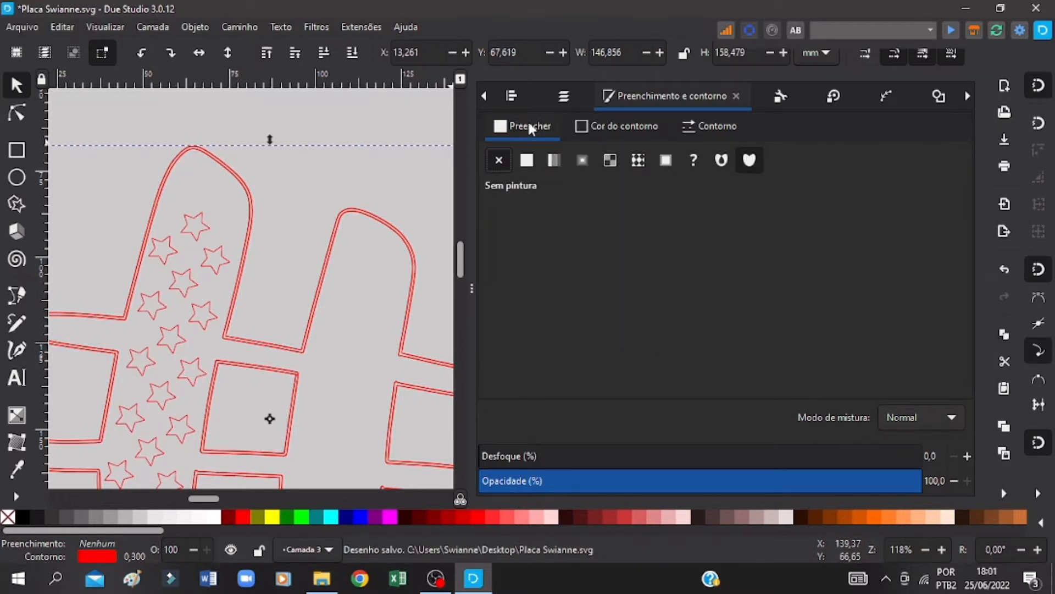
click(526, 160)
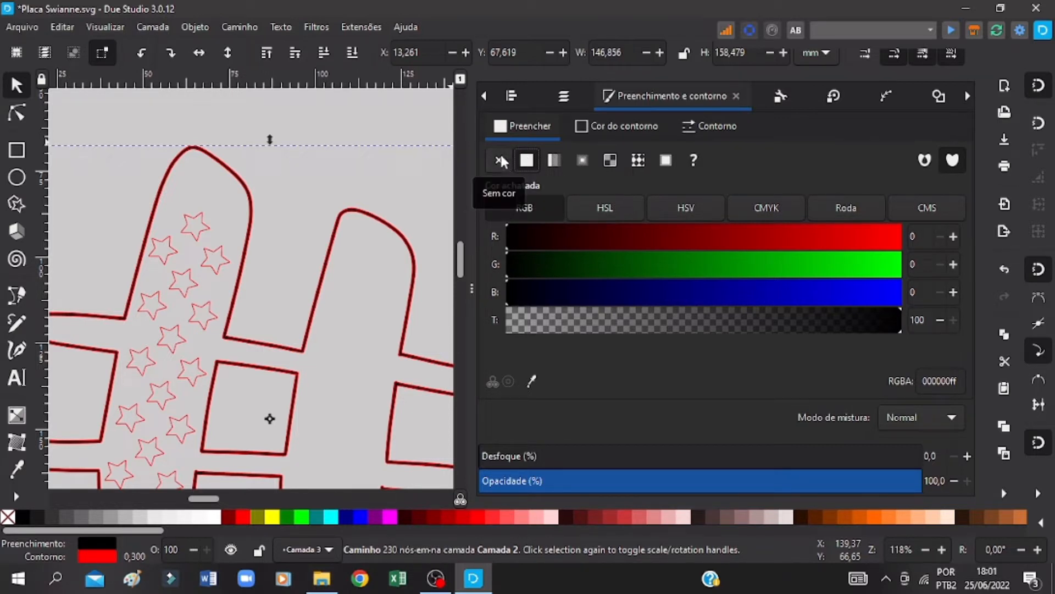
click(501, 157)
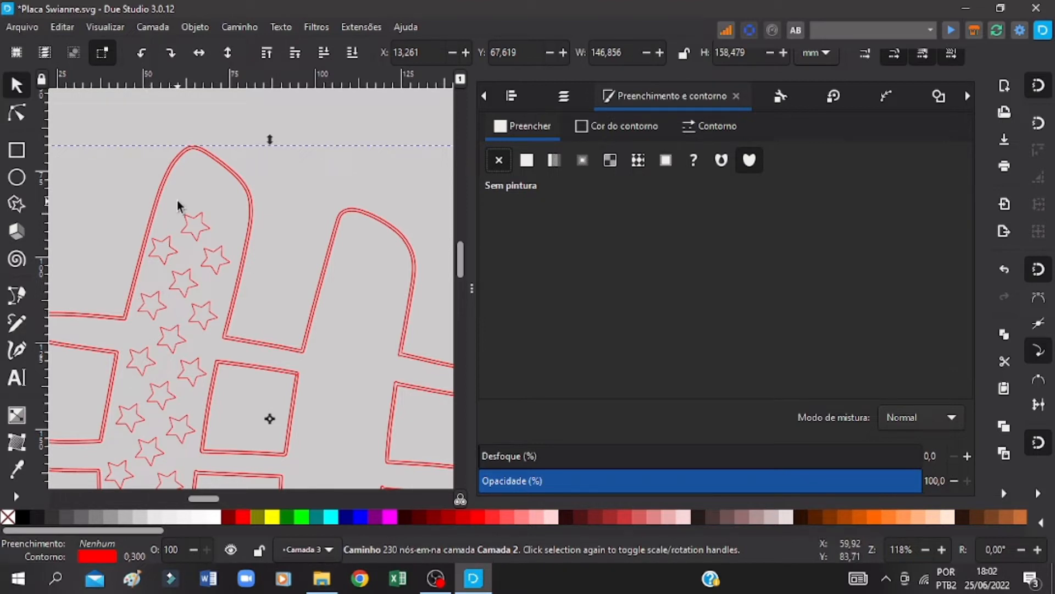
key(ctrl+s)
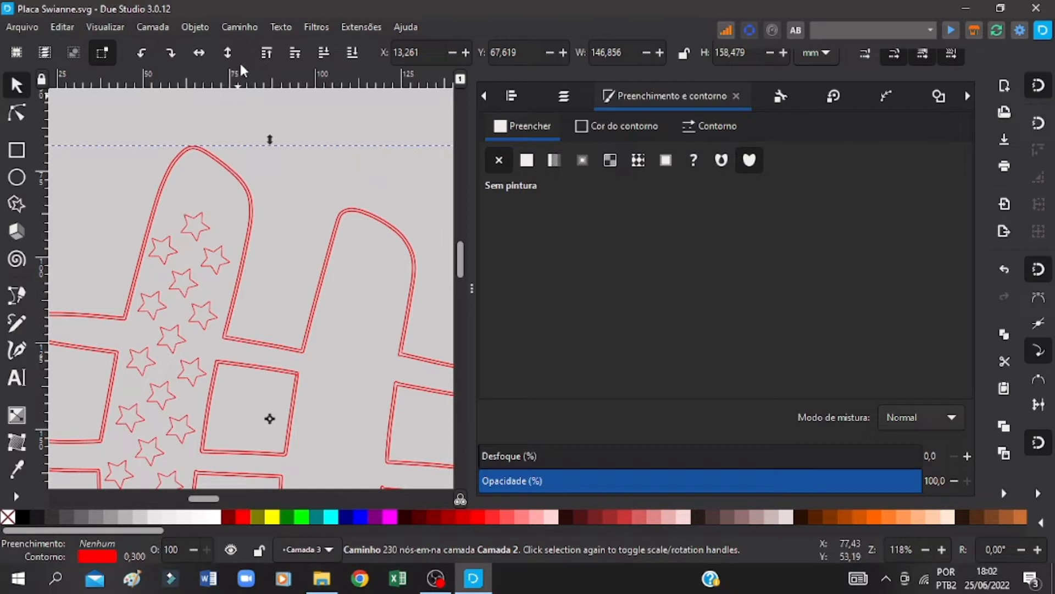
Step: Break the compound hash outline apart into separate paths and save the drawing
click(240, 26)
click(251, 44)
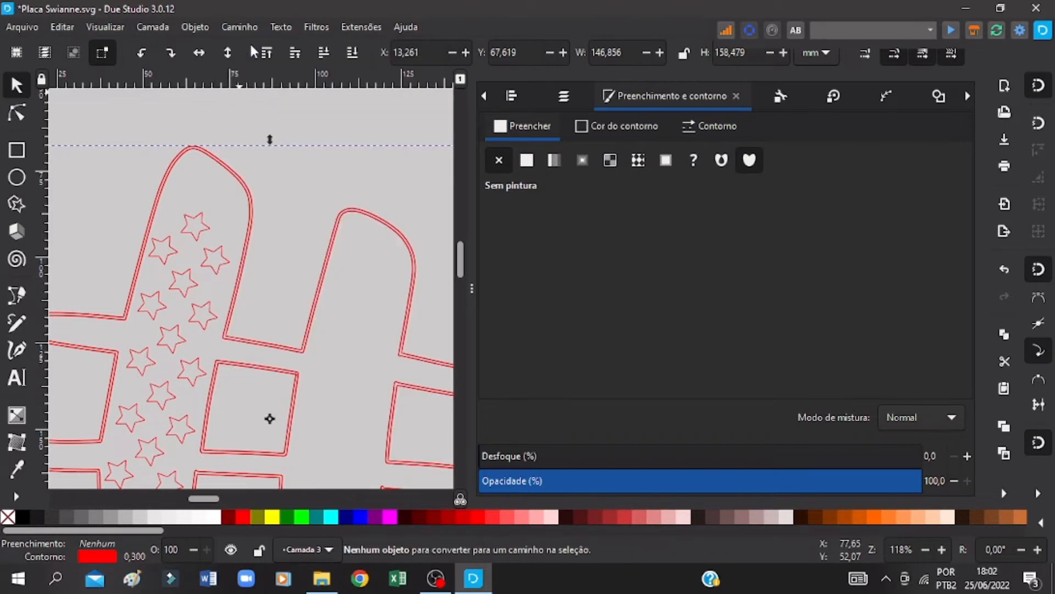
click(250, 27)
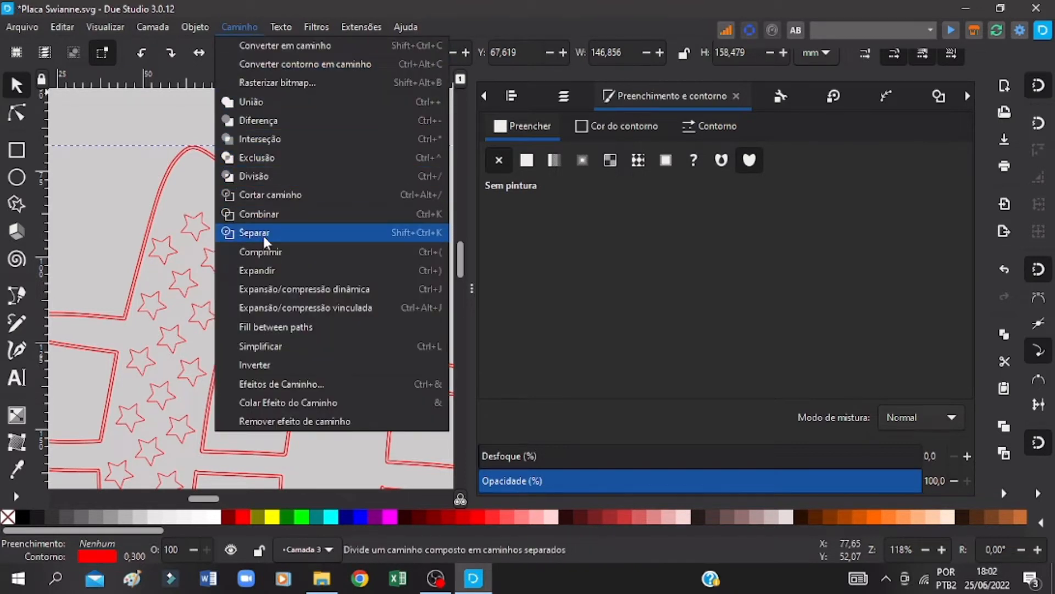
click(263, 236)
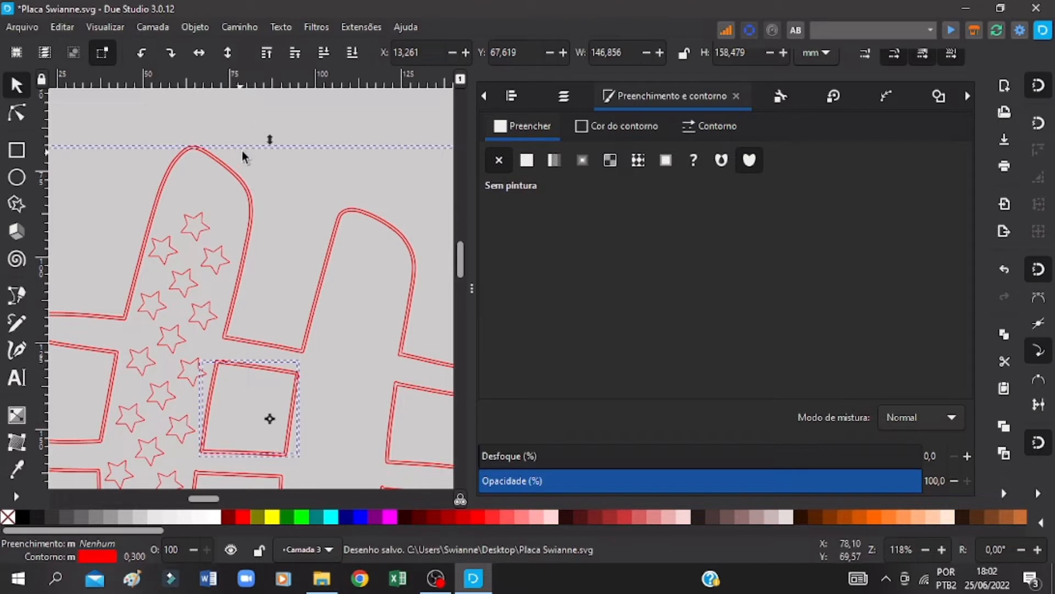
key(ctrl+s)
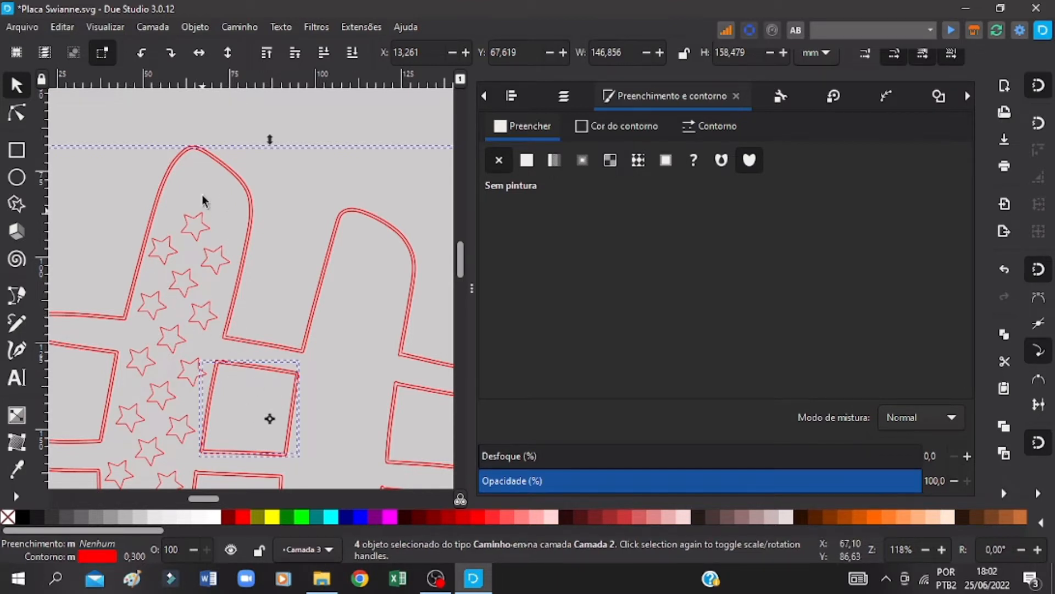
Step: Select only the outer contour of the separated hash outline and save the drawing
click(205, 156)
click(214, 131)
click(194, 150)
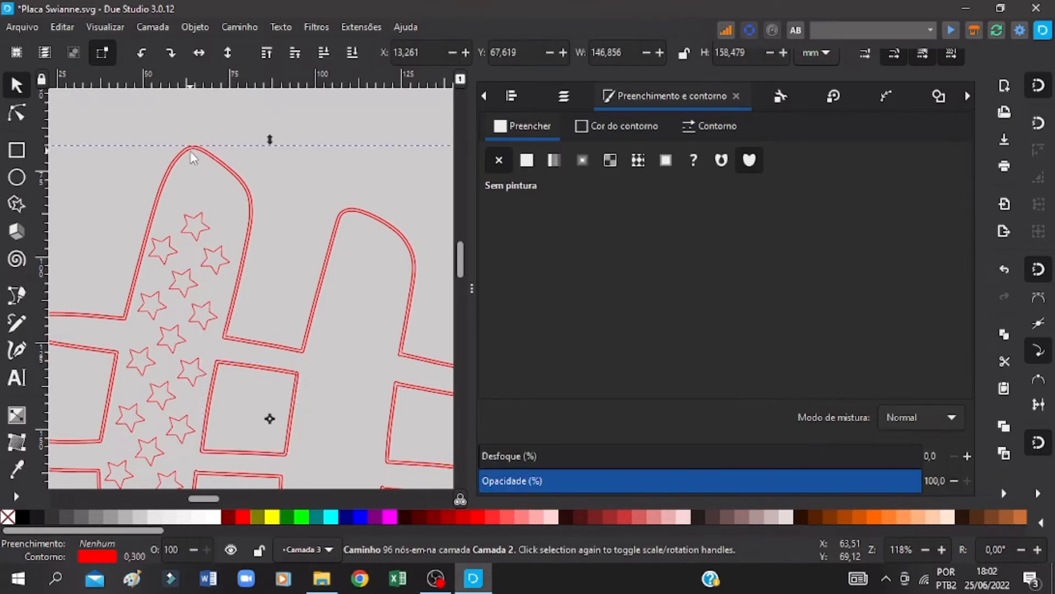
click(190, 152)
click(189, 151)
click(187, 151)
key(ctrl+s)
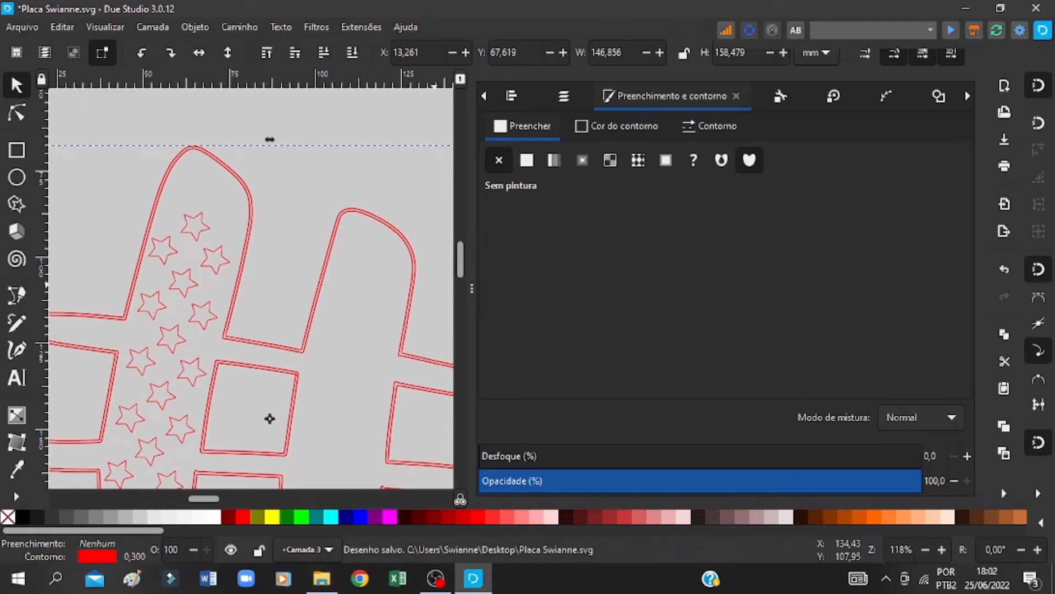
Step: Move the hash's outer contour to layer Camada 3, select the inner contour, and save the drawing
click(942, 549)
click(942, 550)
click(942, 549)
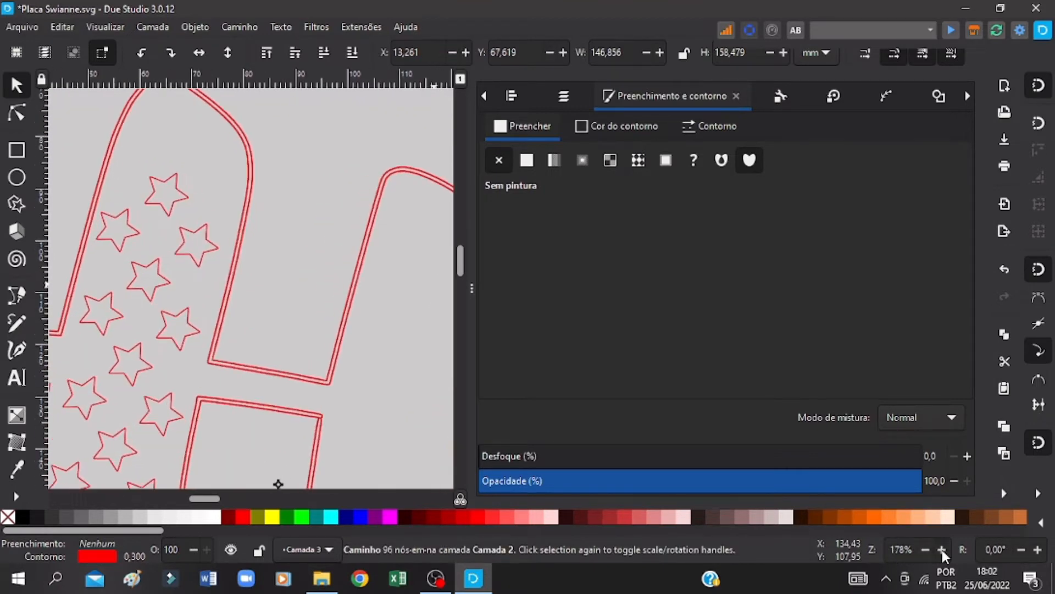
click(942, 550)
click(942, 550)
drag(459, 254, 463, 239)
click(130, 261)
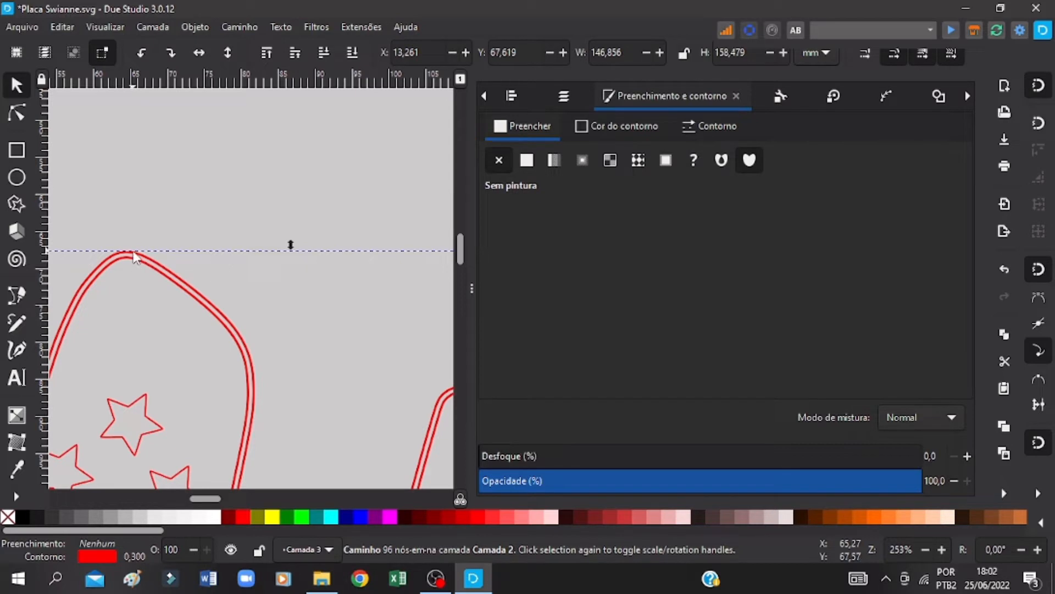
right_click(133, 253)
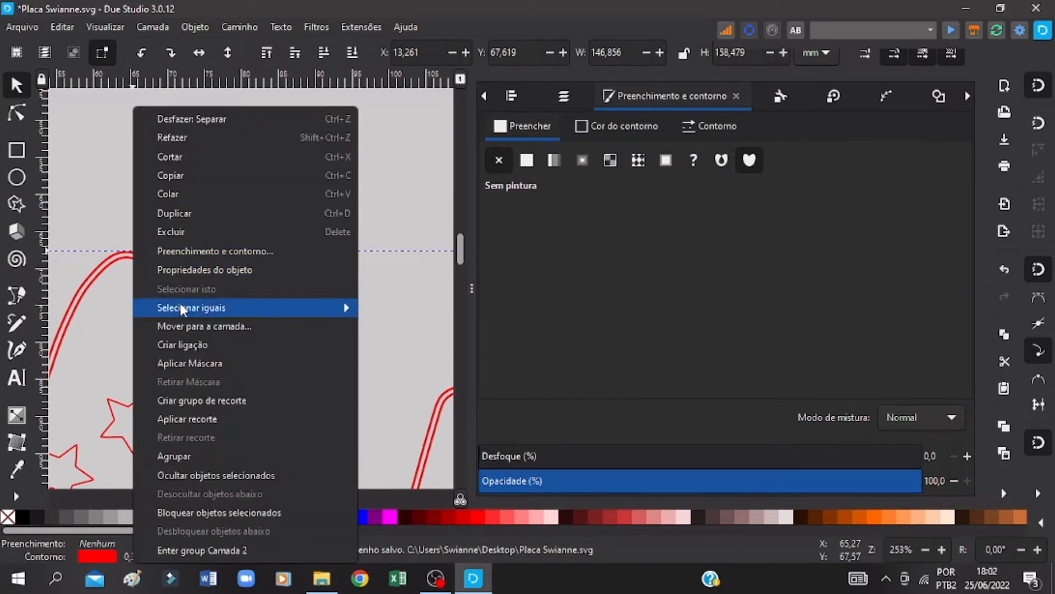
click(188, 326)
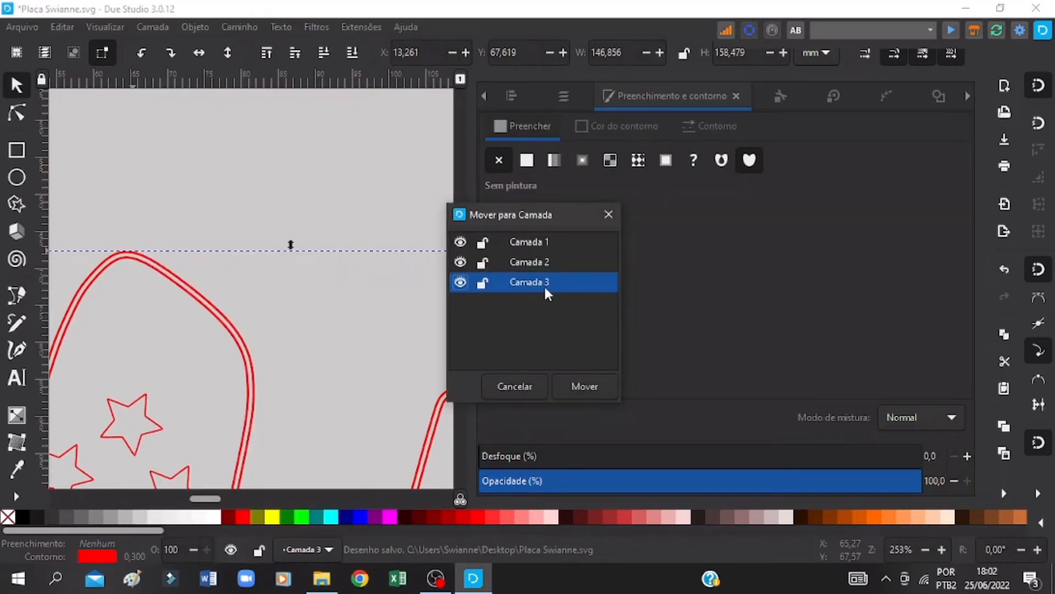
click(598, 384)
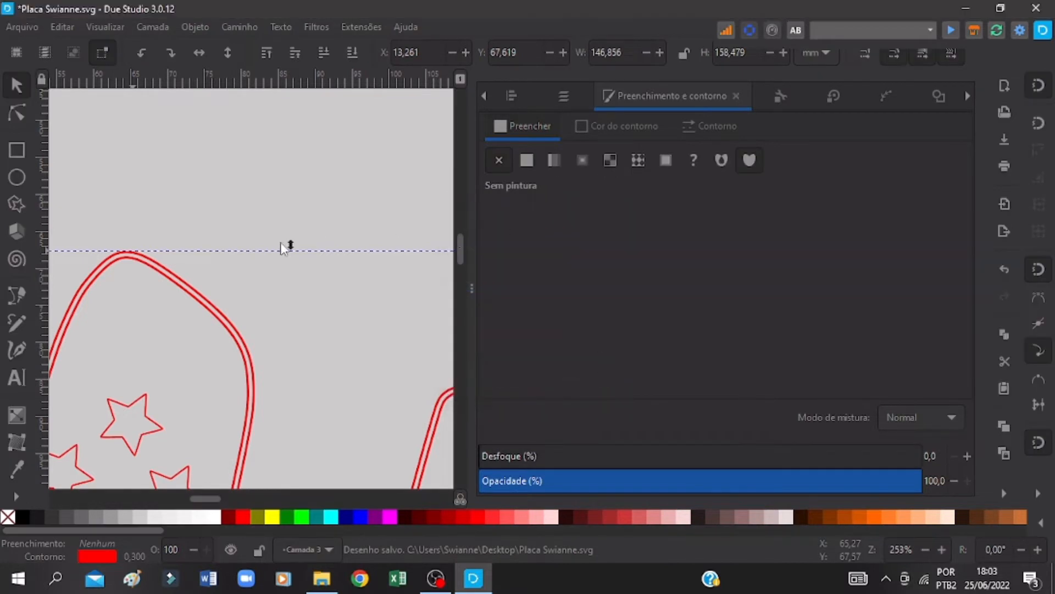
click(160, 262)
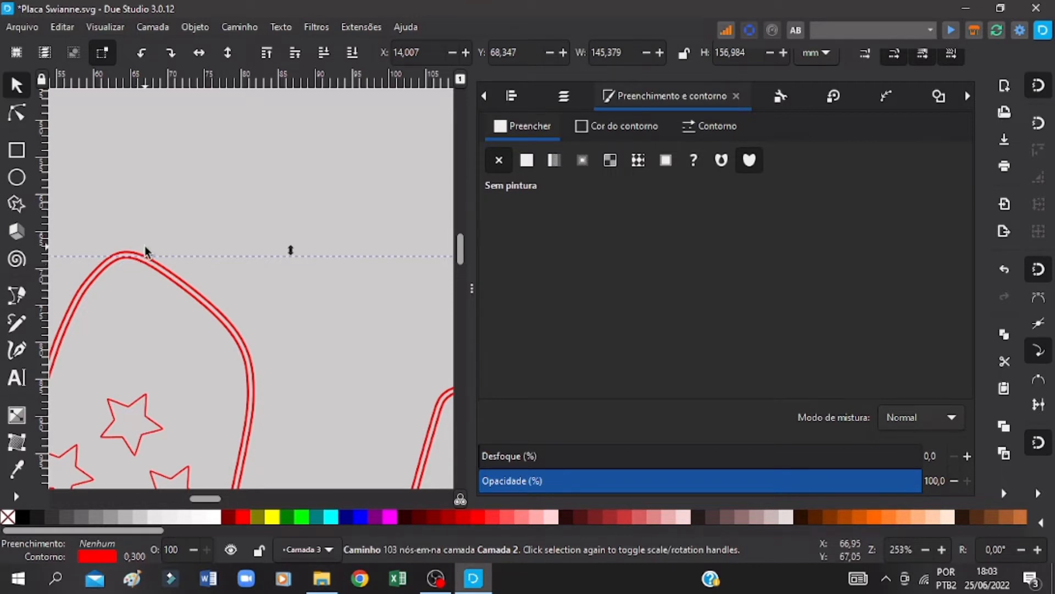
key(ctrl+s)
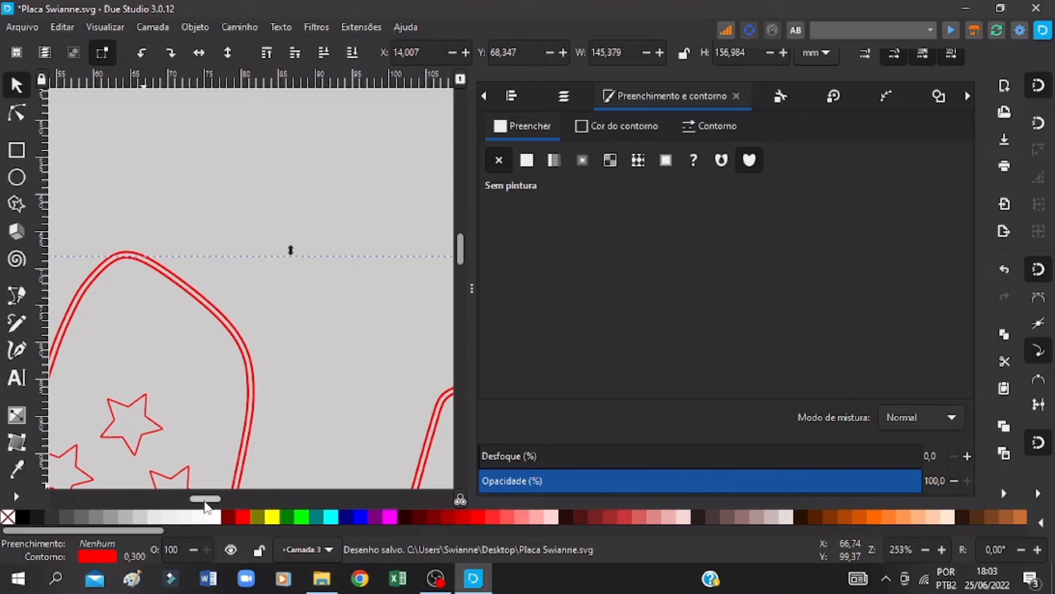
Step: Delete the inner contour of the hash's doubled outline, leaving only the outer one
drag(208, 499, 204, 504)
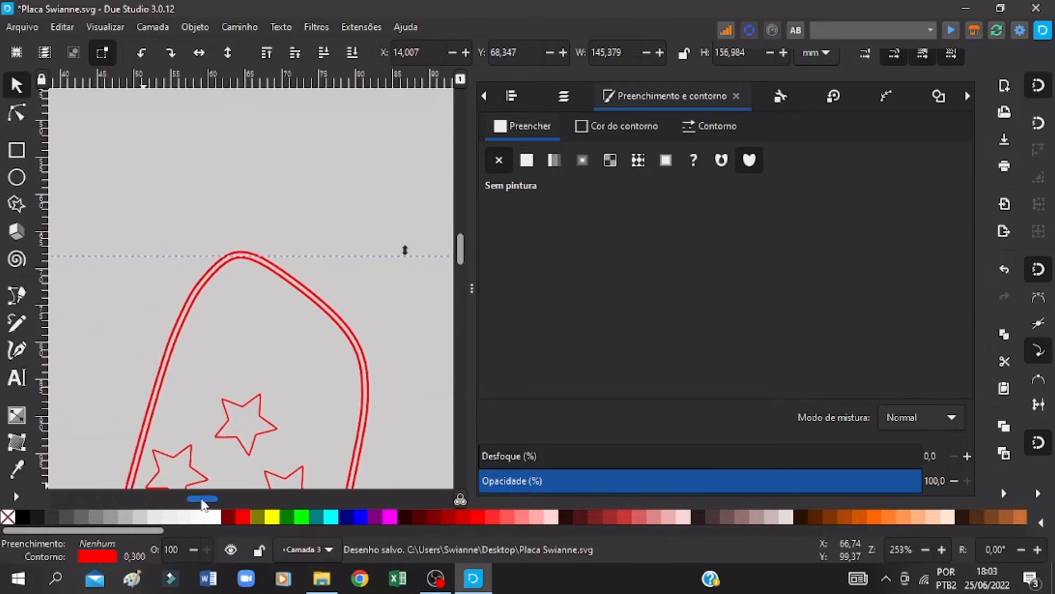
right_click(250, 263)
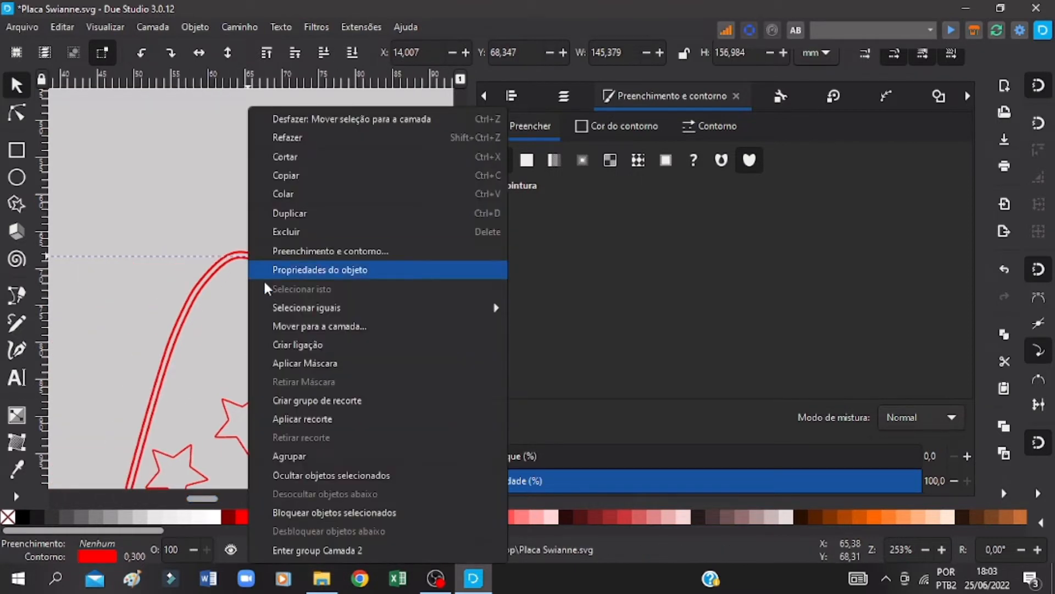
click(293, 232)
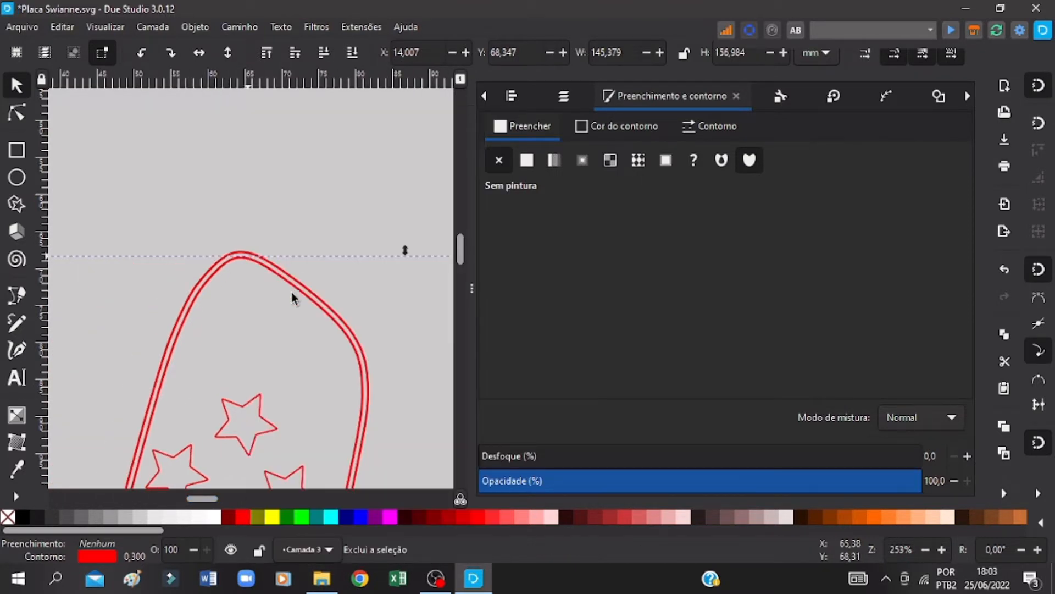
Step: Delete the larger of the two contours around the hash's central square opening and save the drawing
click(927, 549)
click(928, 549)
scroll(386, 324, down, 5)
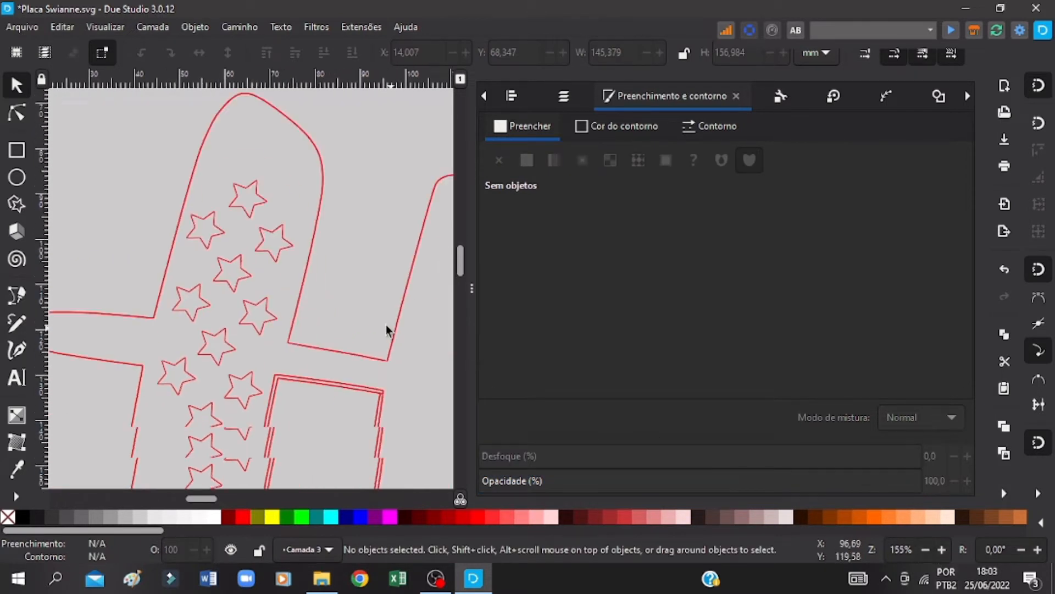
scroll(379, 324, down, 2)
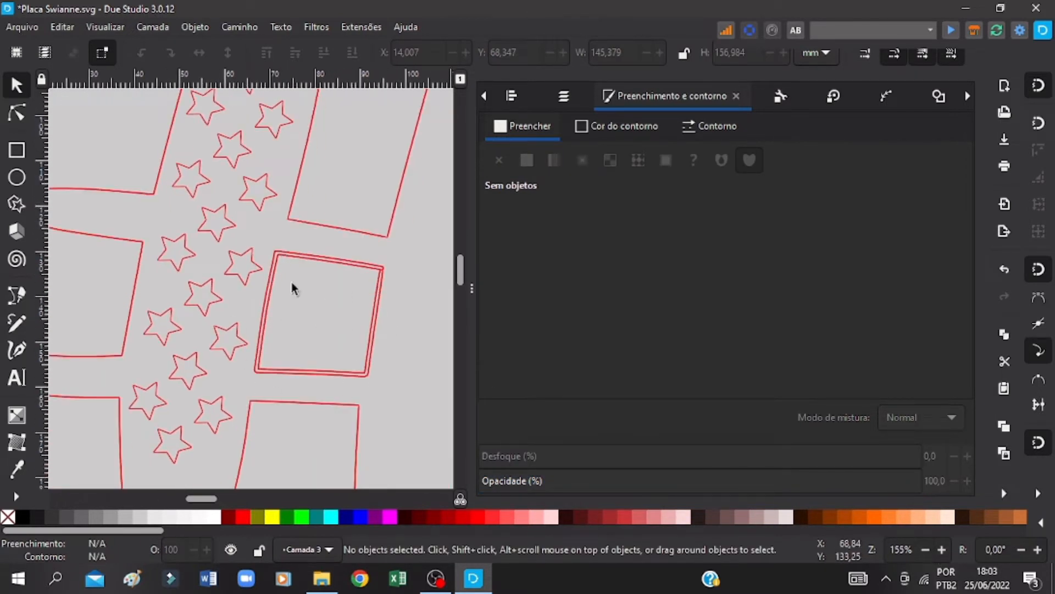
click(341, 264)
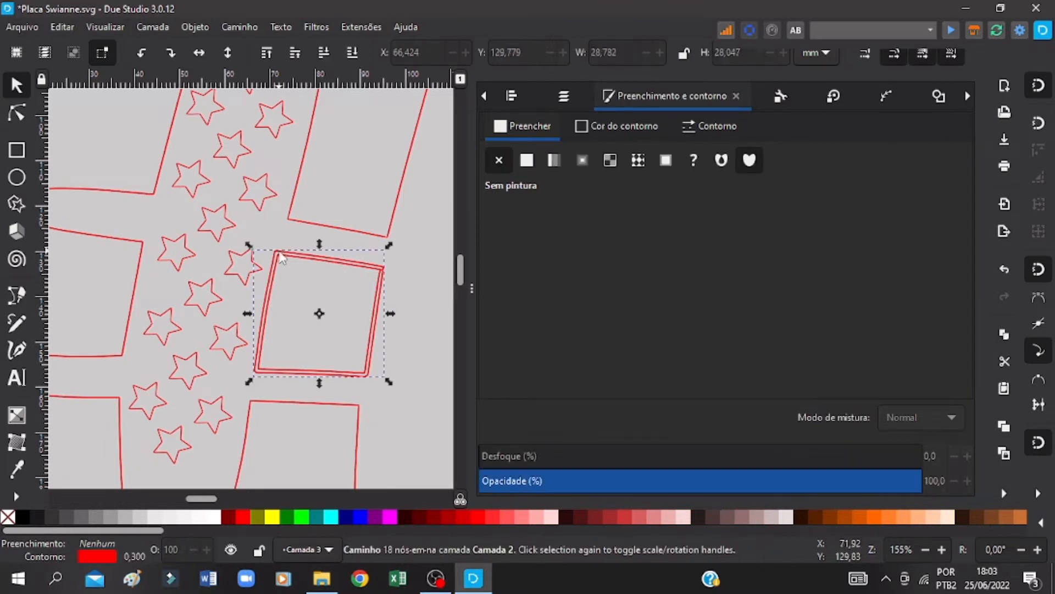
right_click(341, 263)
click(380, 229)
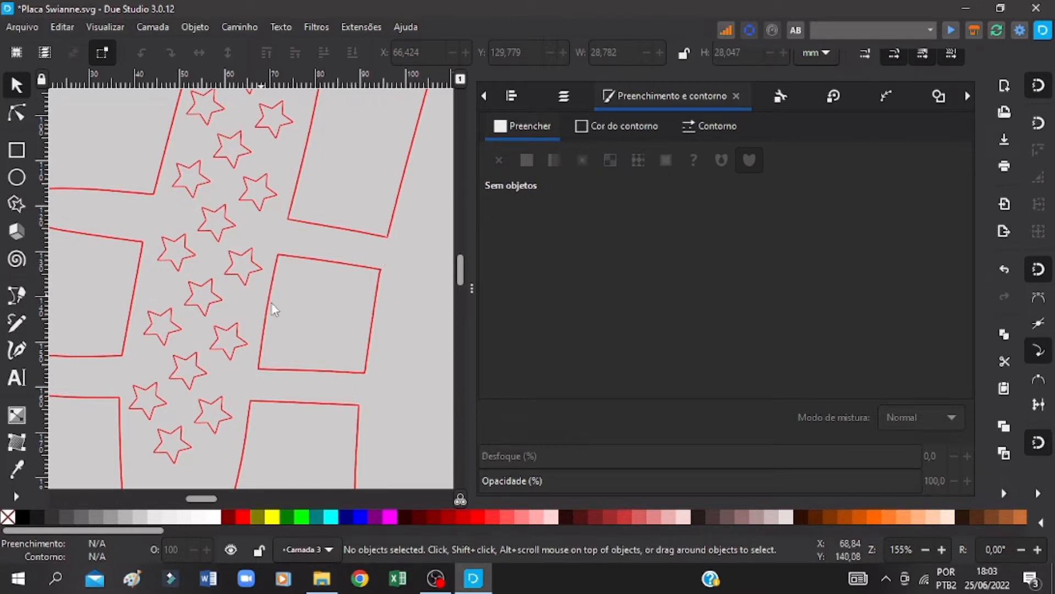
key(ctrl+s)
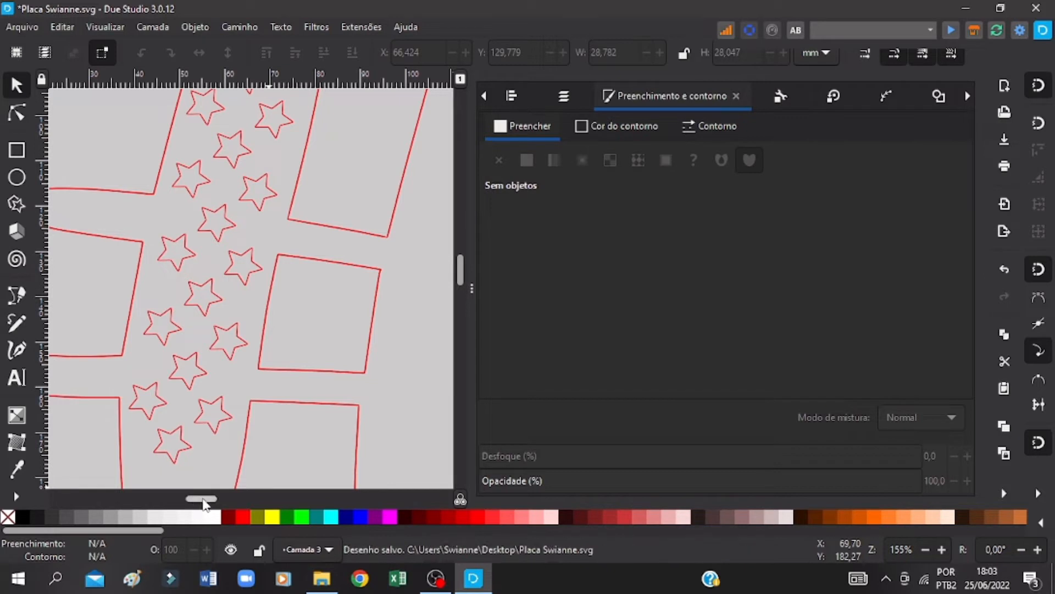
ctrl+scroll(328, 213, down, 2)
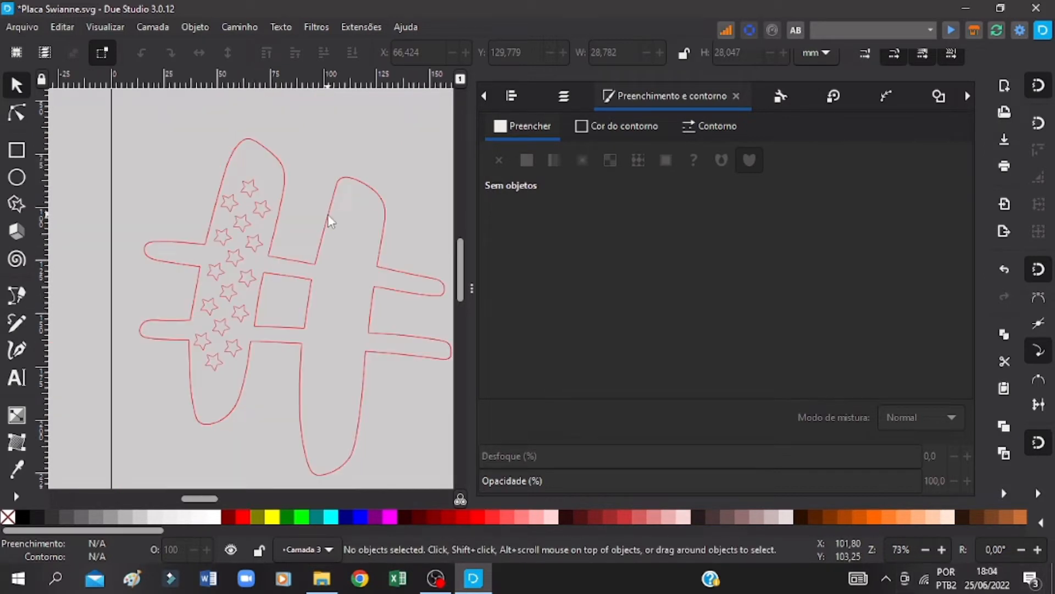
key(ctrl+s)
Step: Remove the fill from the English Teacher lettering, give it a flat red ff0000ff stroke, and save the drawing
drag(192, 500, 230, 495)
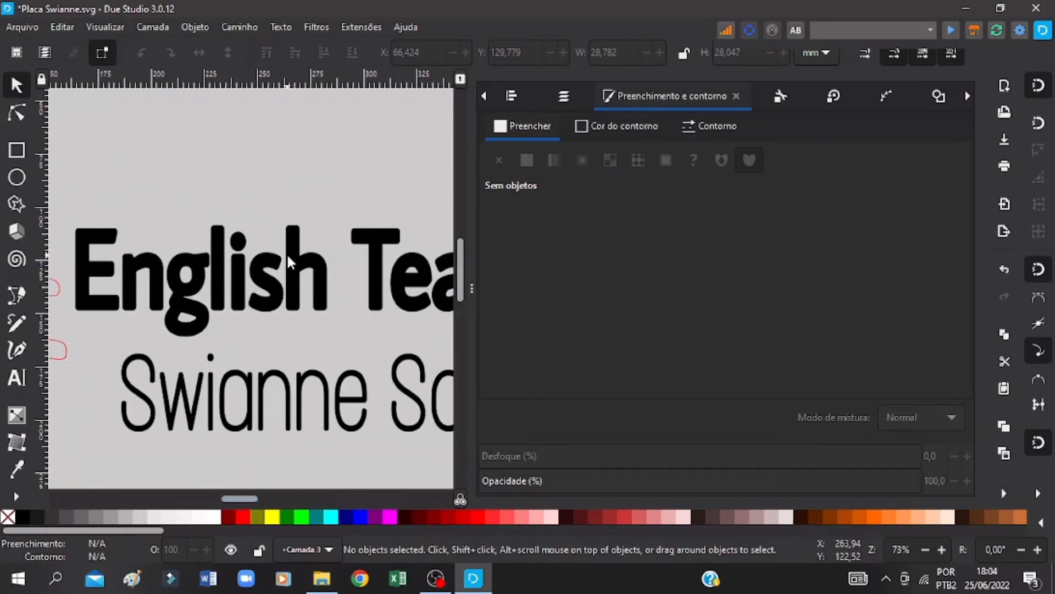
click(287, 252)
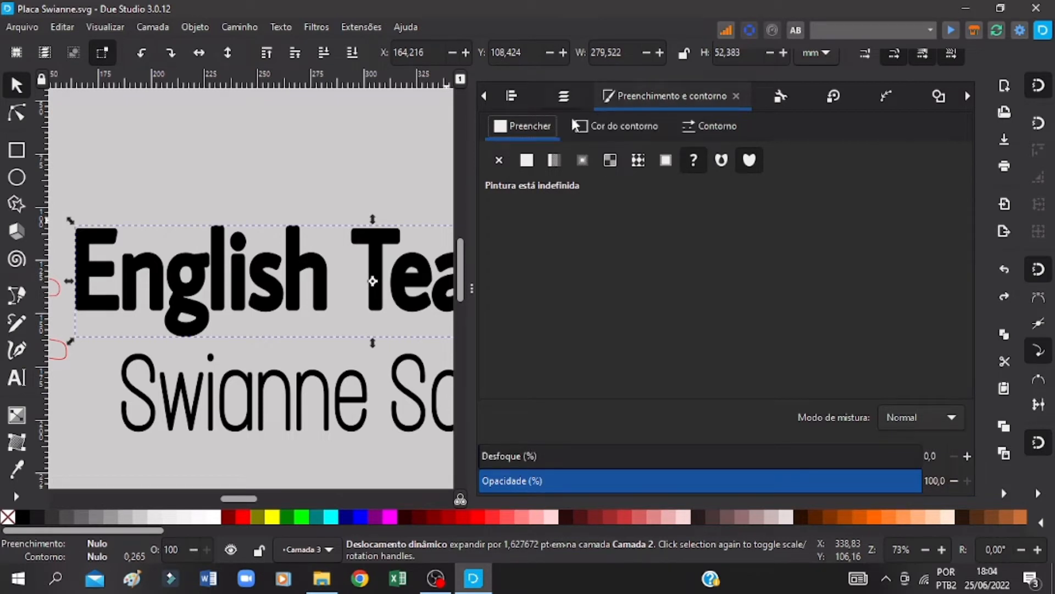
click(498, 160)
key(ctrl+s)
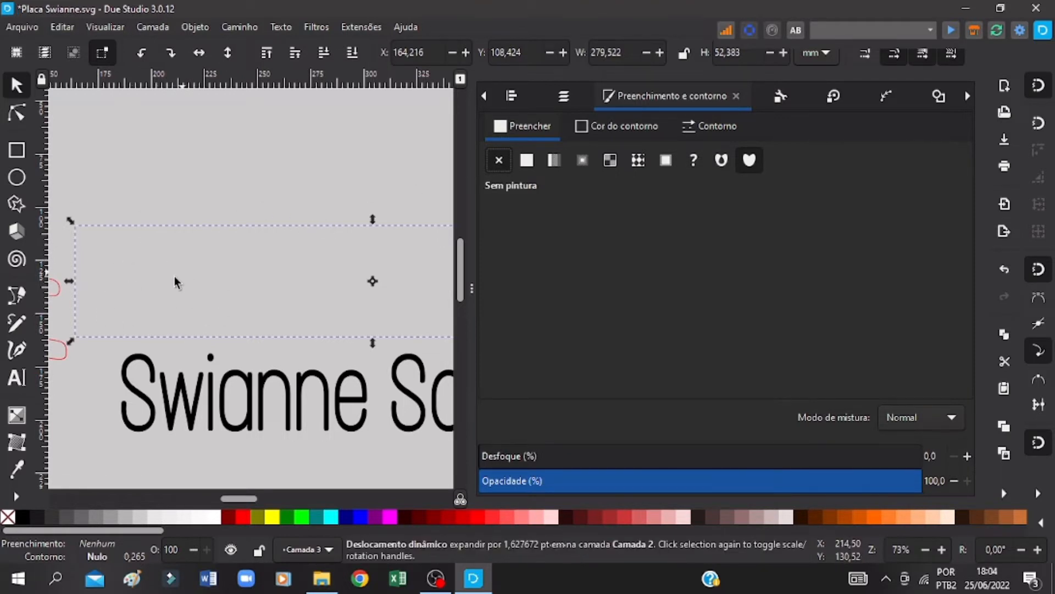
click(619, 124)
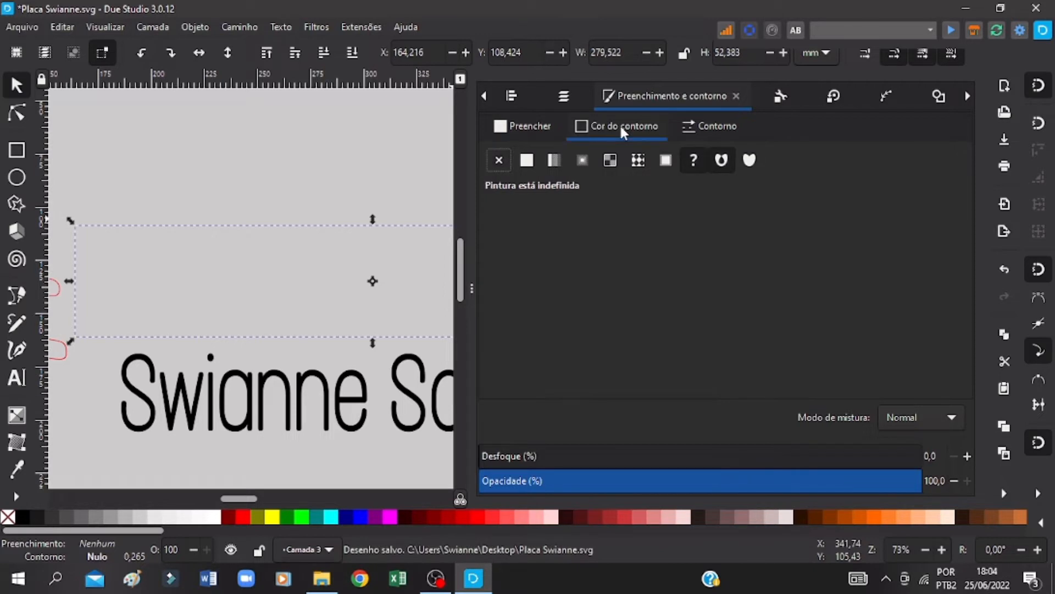
click(526, 160)
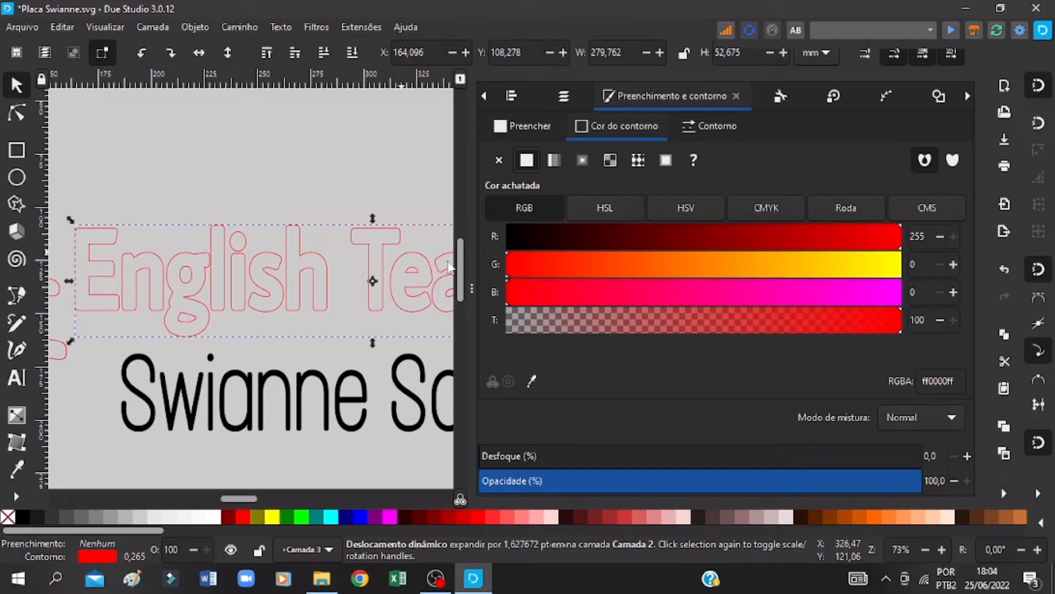
key(ctrl+s)
Step: Examine the red outlines of the English Teacher lettering up close for doubled contours
click(944, 552)
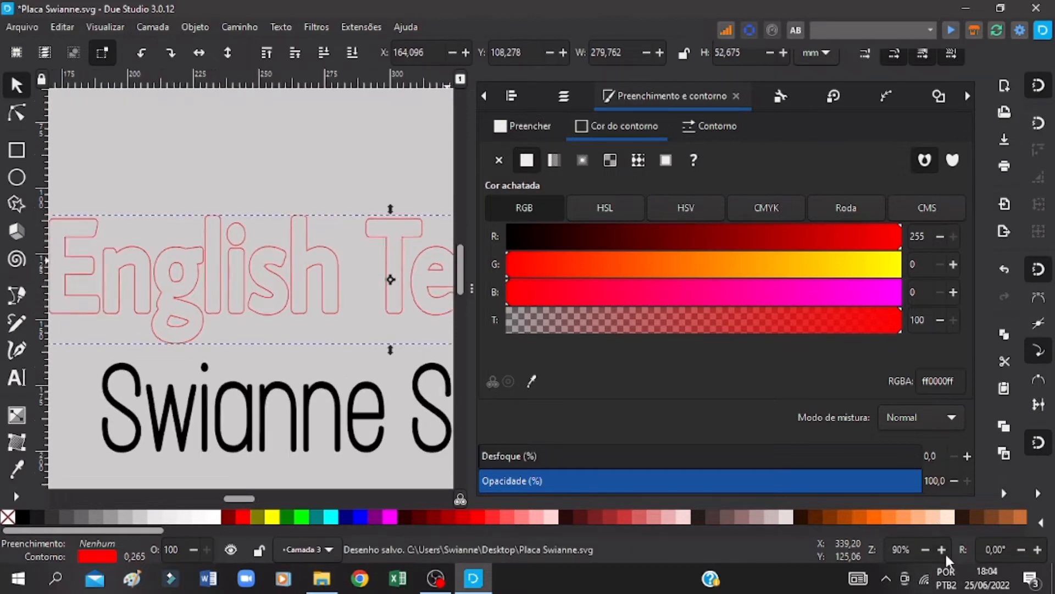
click(945, 552)
click(945, 552)
click(945, 552)
click(944, 552)
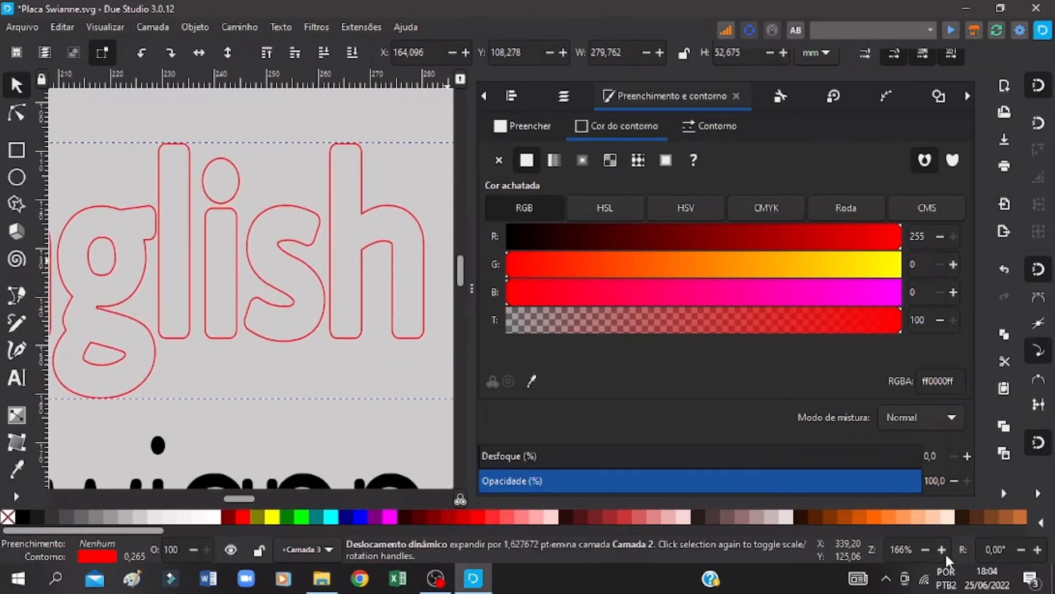
click(945, 552)
click(945, 552)
click(945, 552)
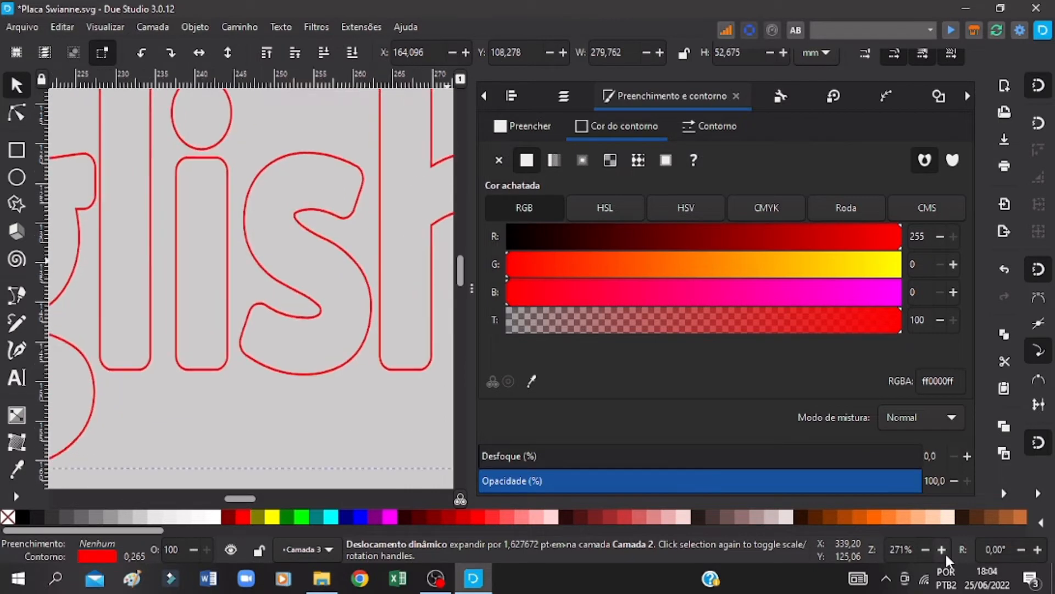
click(945, 552)
click(944, 551)
click(945, 552)
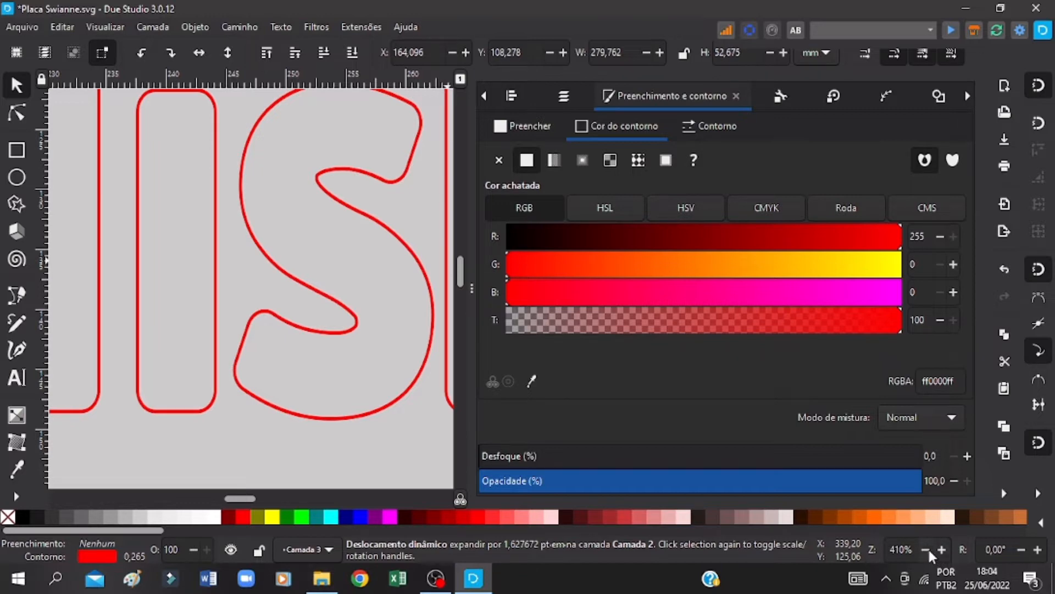
click(927, 549)
click(927, 549)
click(926, 549)
click(926, 549)
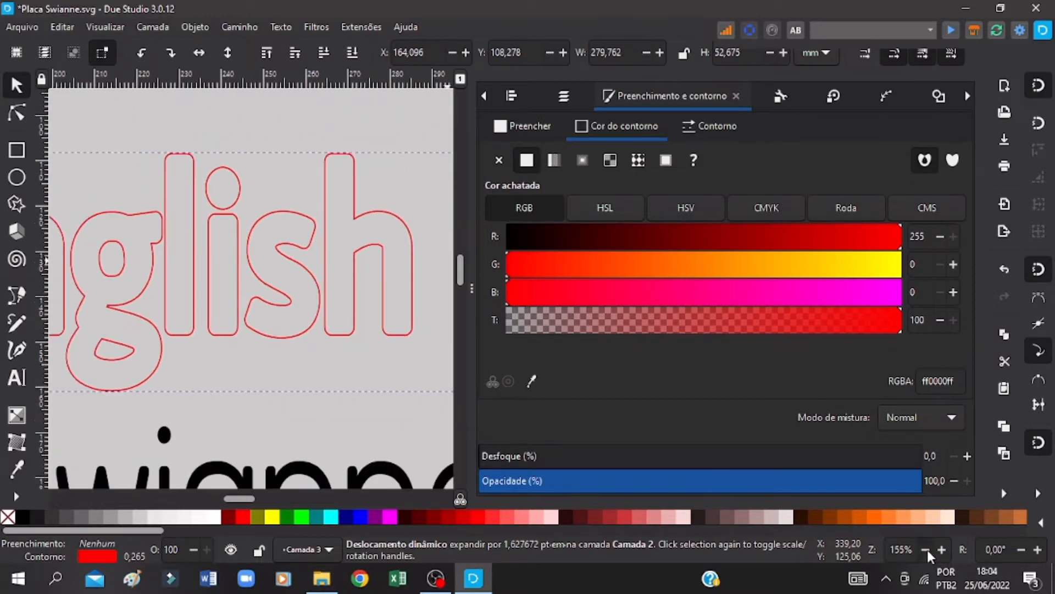
click(927, 549)
click(927, 549)
click(927, 549)
click(927, 550)
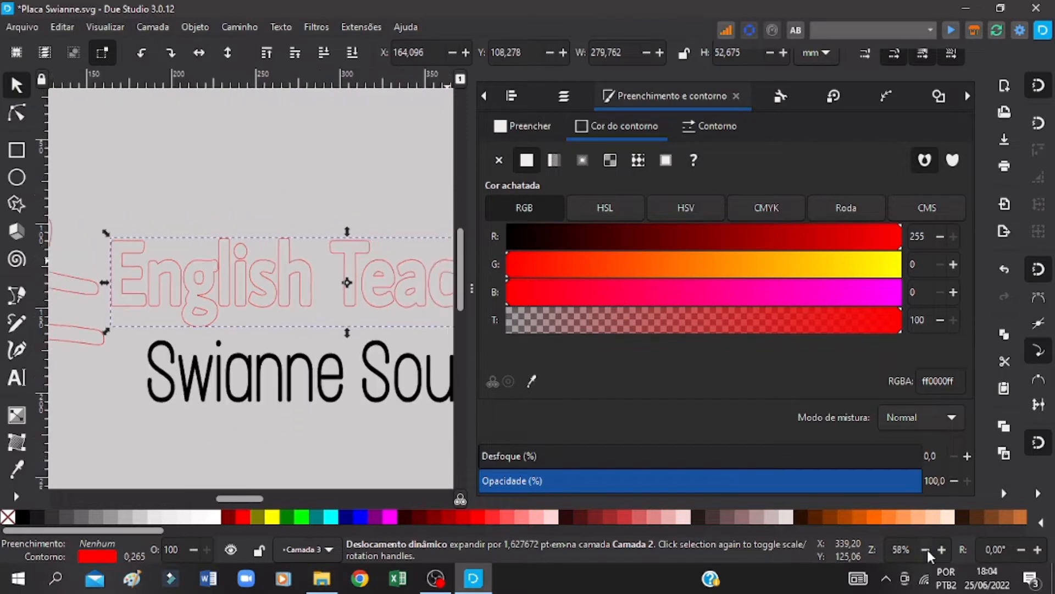
click(926, 549)
Step: Remove the fill from the name line below English Teacher, give it a flat red stroke, and save the drawing
click(179, 352)
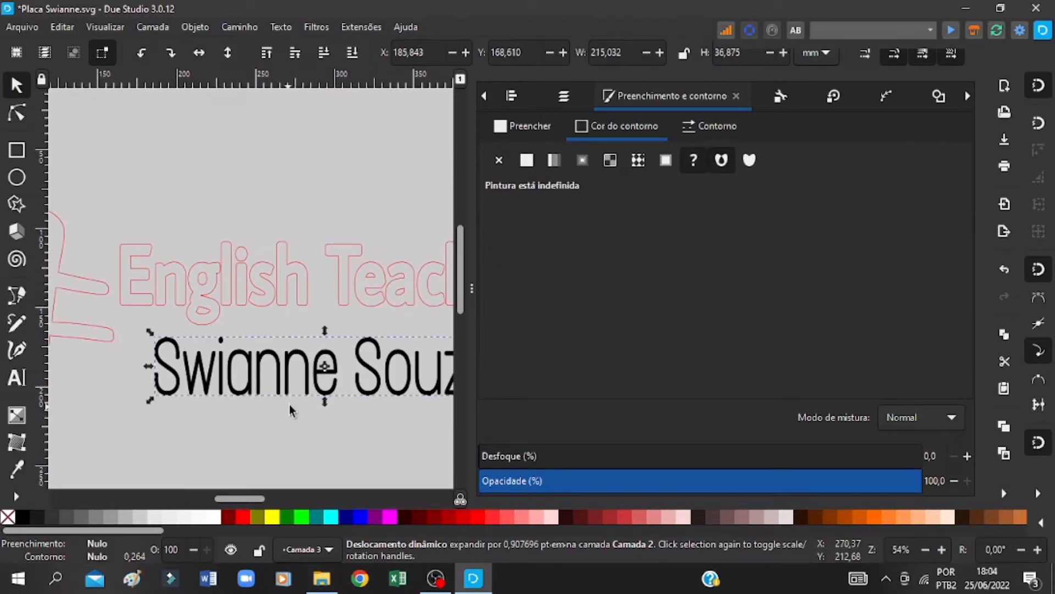
key(ctrl+s)
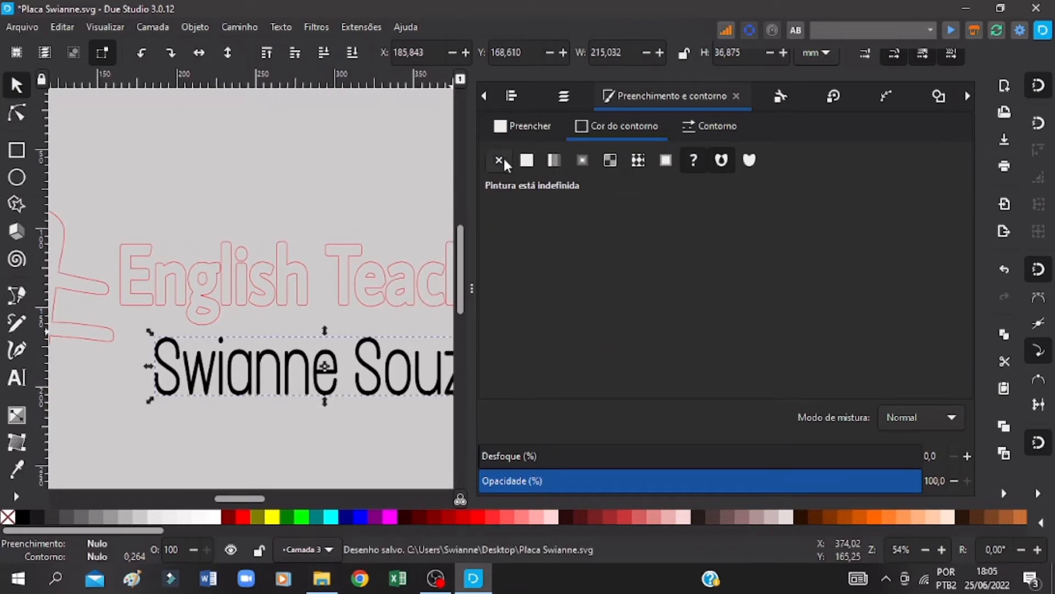
click(526, 126)
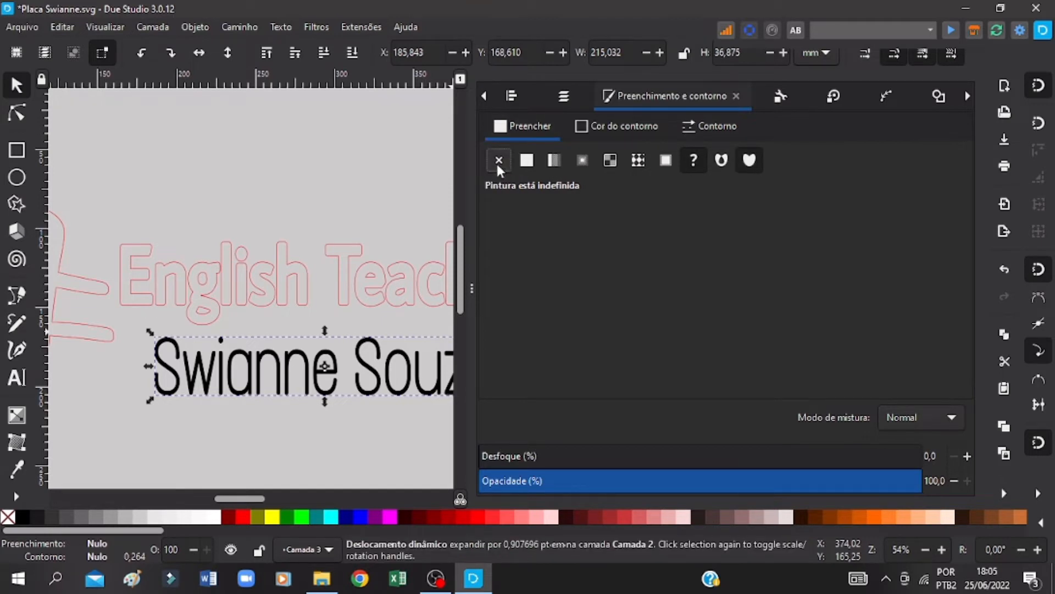
click(497, 164)
click(618, 126)
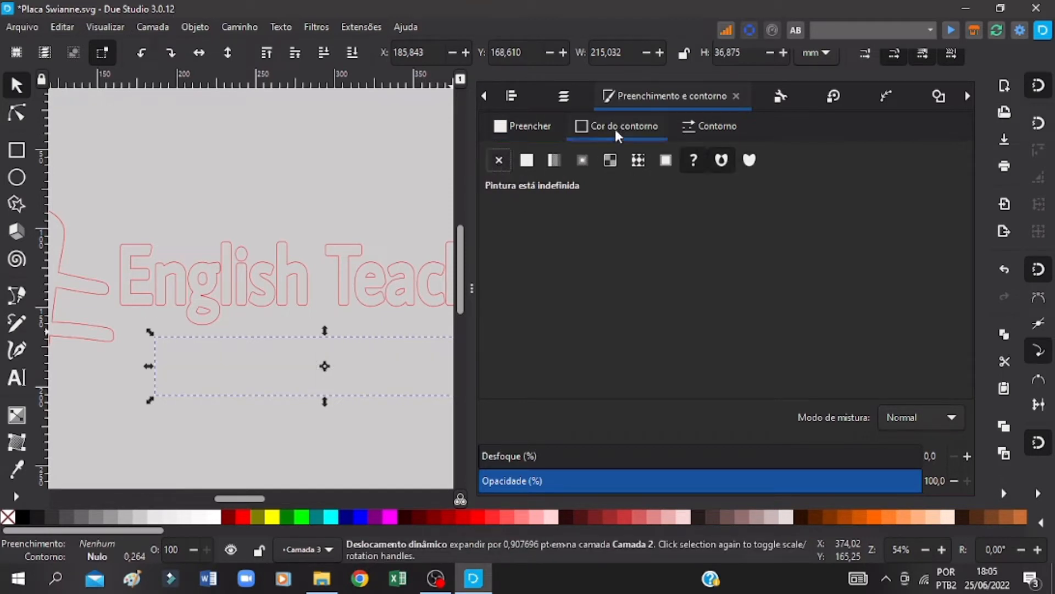
click(523, 161)
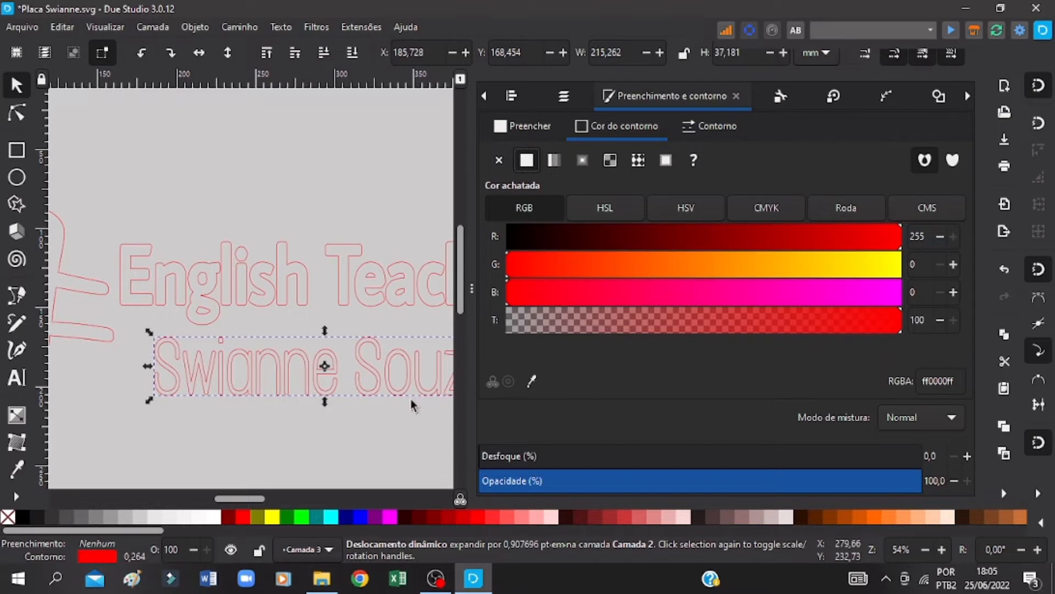
key(ctrl+s)
Step: Reduce the name line's stroke width by one increment and set the English Teacher lettering's stroke width to 0.165 mm
click(698, 130)
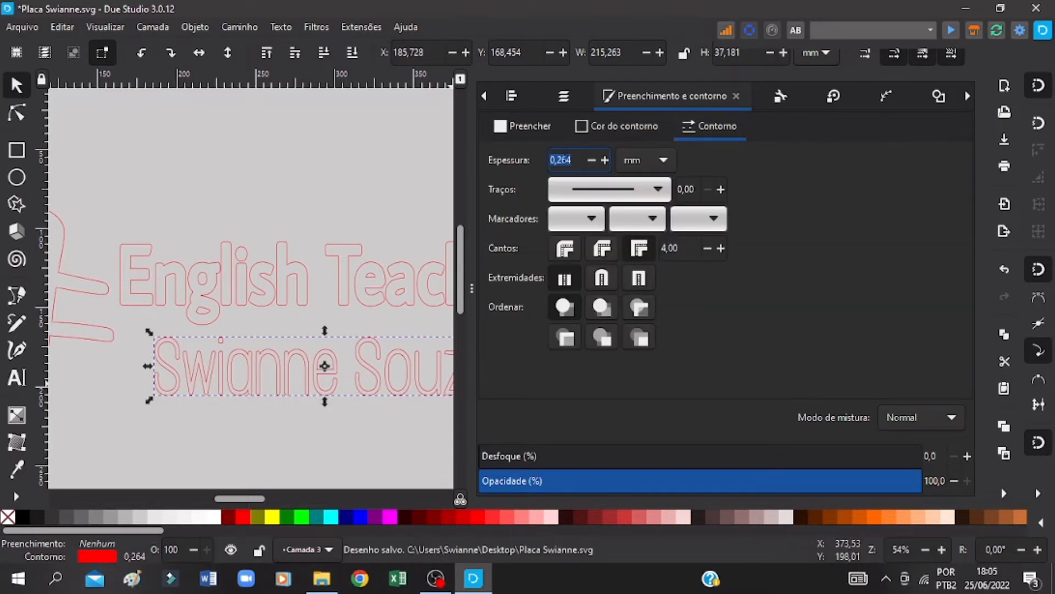
click(591, 160)
click(220, 260)
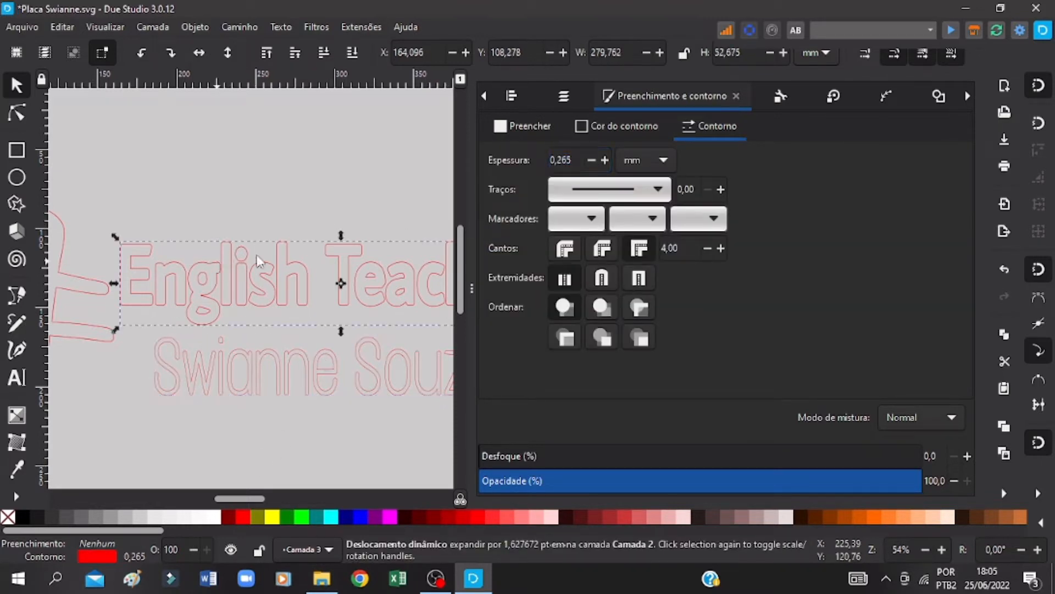
key(ctrl+s)
click(590, 160)
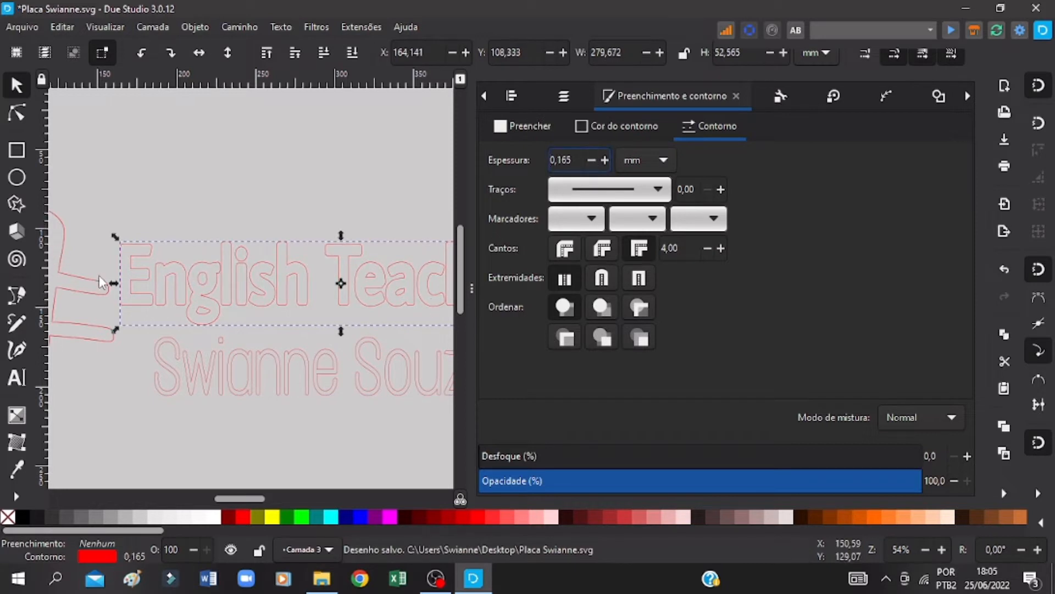
Step: Set the hash outline's stroke width to 0.200 mm, check a star's stroke width, and save the drawing
drag(232, 497, 207, 497)
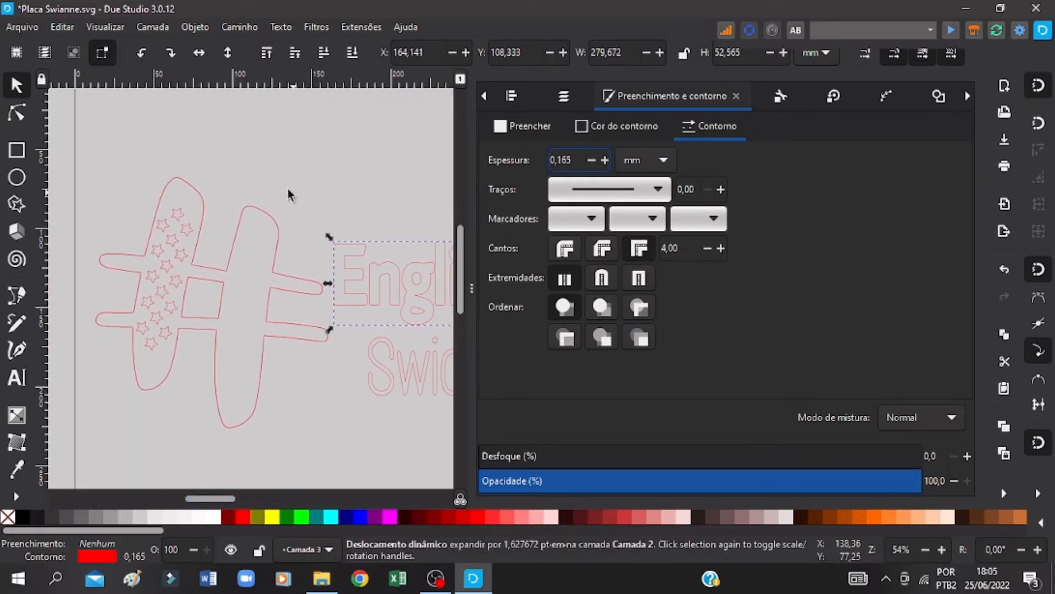
click(271, 216)
click(591, 160)
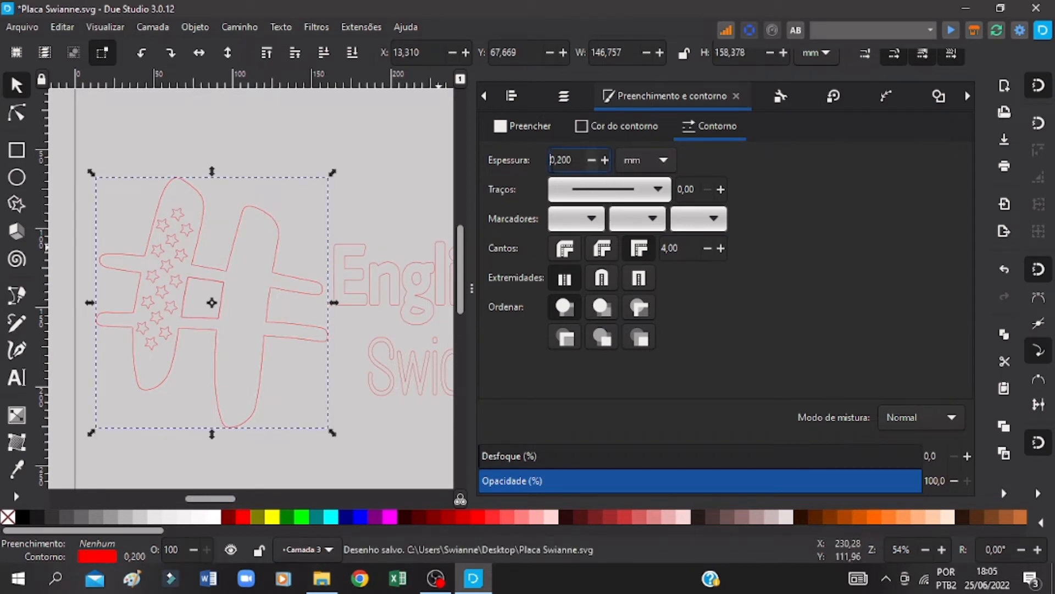
click(188, 229)
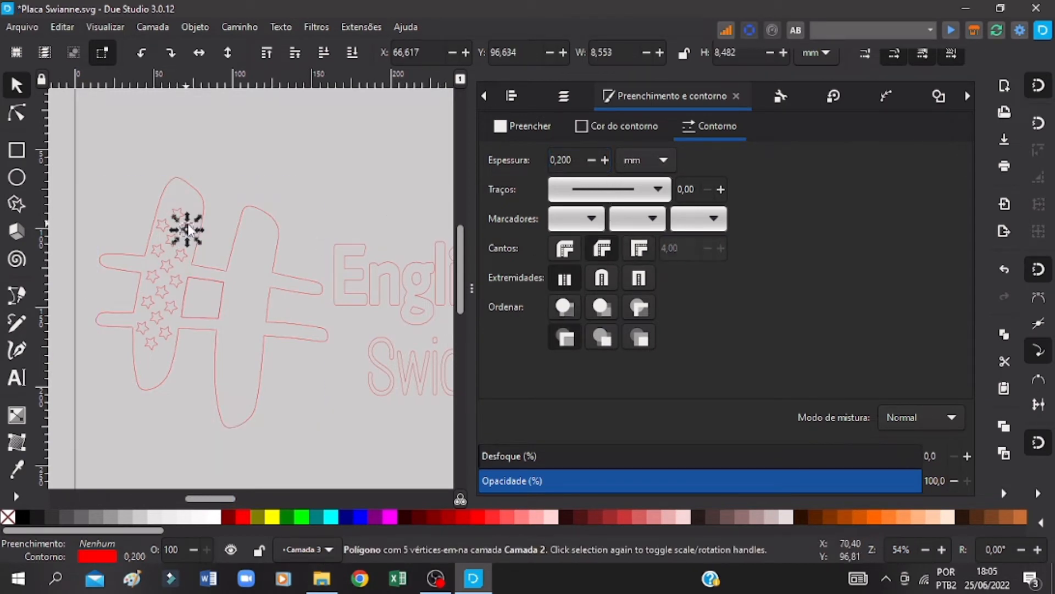
click(302, 168)
key(ctrl+s)
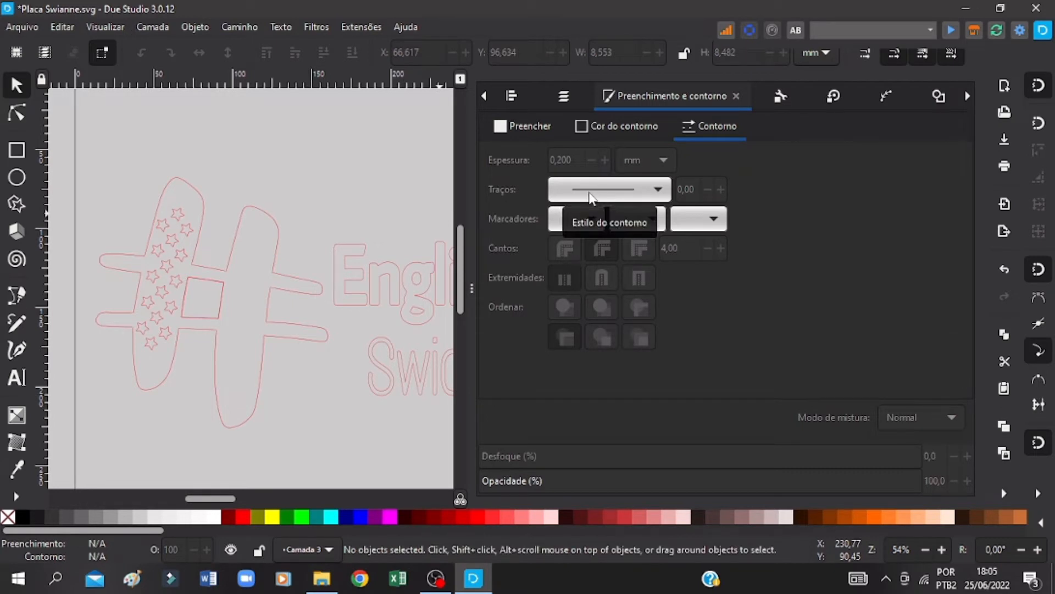
ctrl+scroll(285, 291, down, 2)
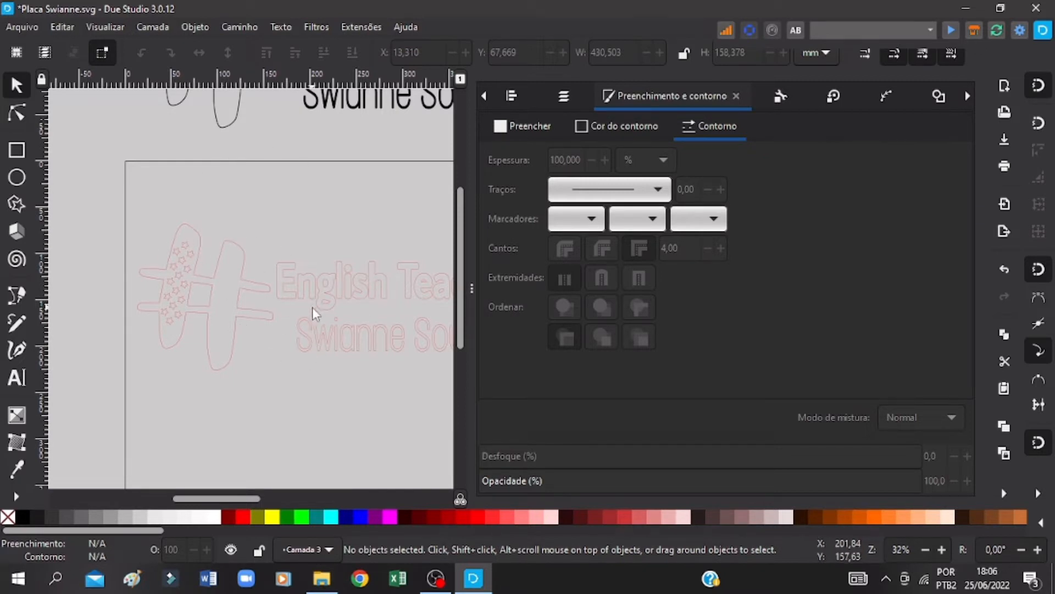
Step: Duplicate the complete red logo, place the copy well above the page, and save the drawing
drag(120, 203, 448, 381)
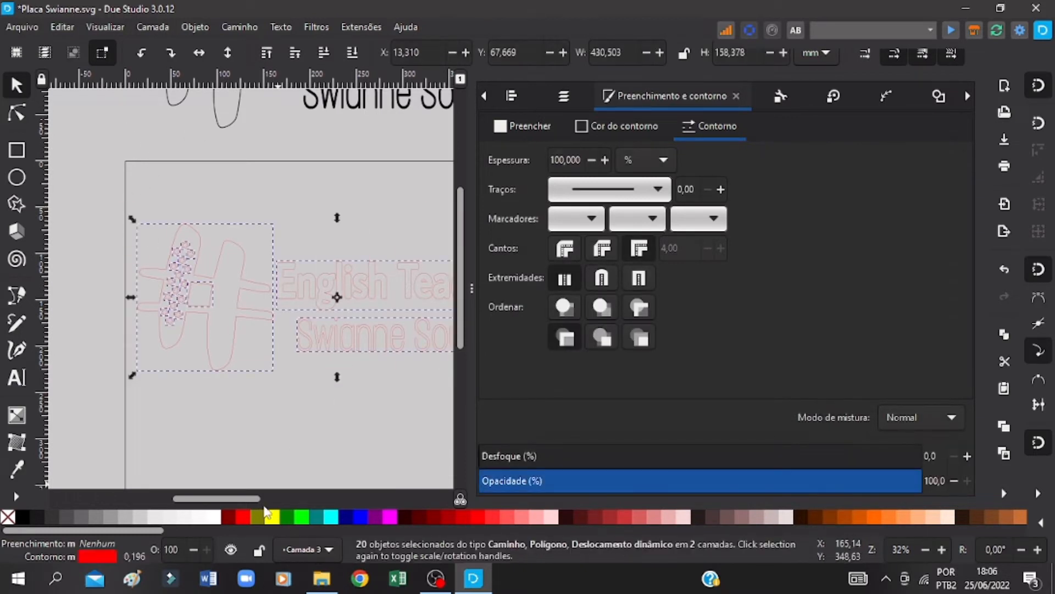
drag(247, 498, 272, 500)
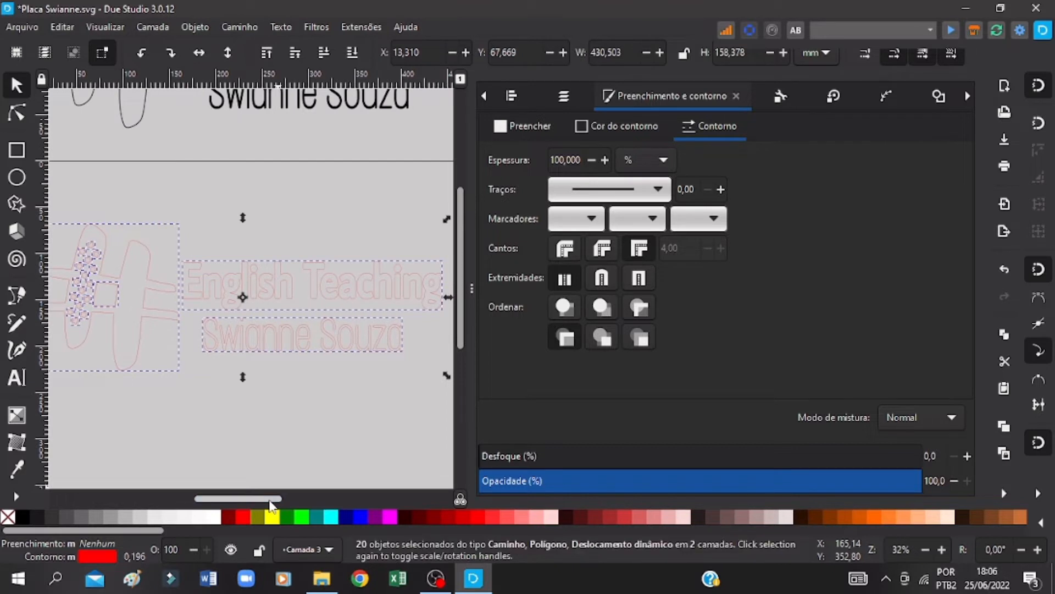
key(ctrl+v)
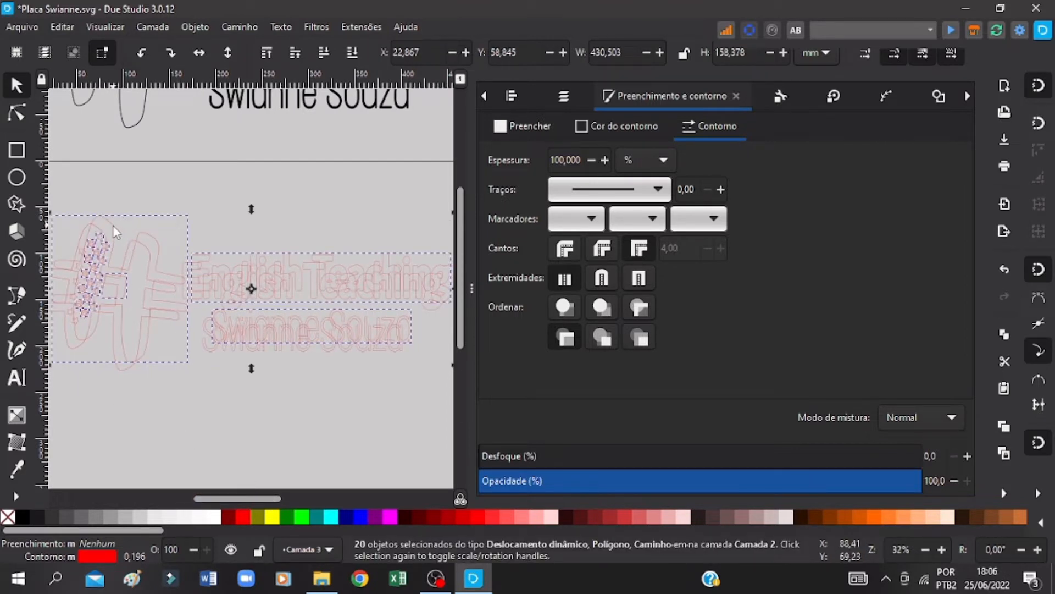
drag(117, 269, 117, 397)
scroll(135, 392, down, 6)
scroll(166, 310, up, 4)
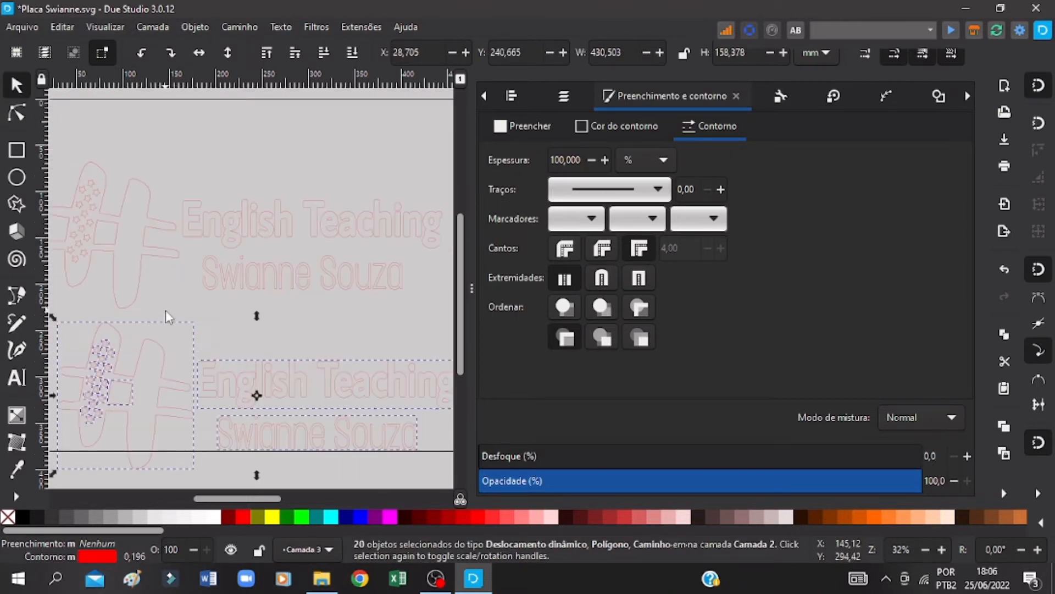
drag(148, 342, 226, 201)
scroll(226, 201, up, 11)
scroll(226, 200, down, 14)
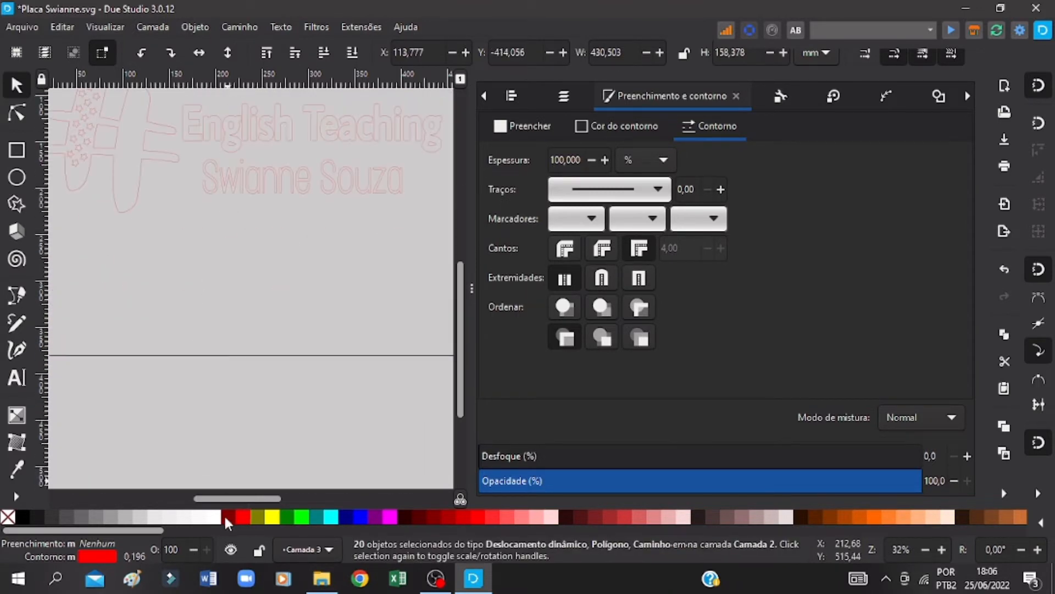
key(ctrl+s)
Step: Move the original red logo into the page's upper-left corner and save the drawing
drag(232, 498, 219, 498)
scroll(217, 486, up, 5)
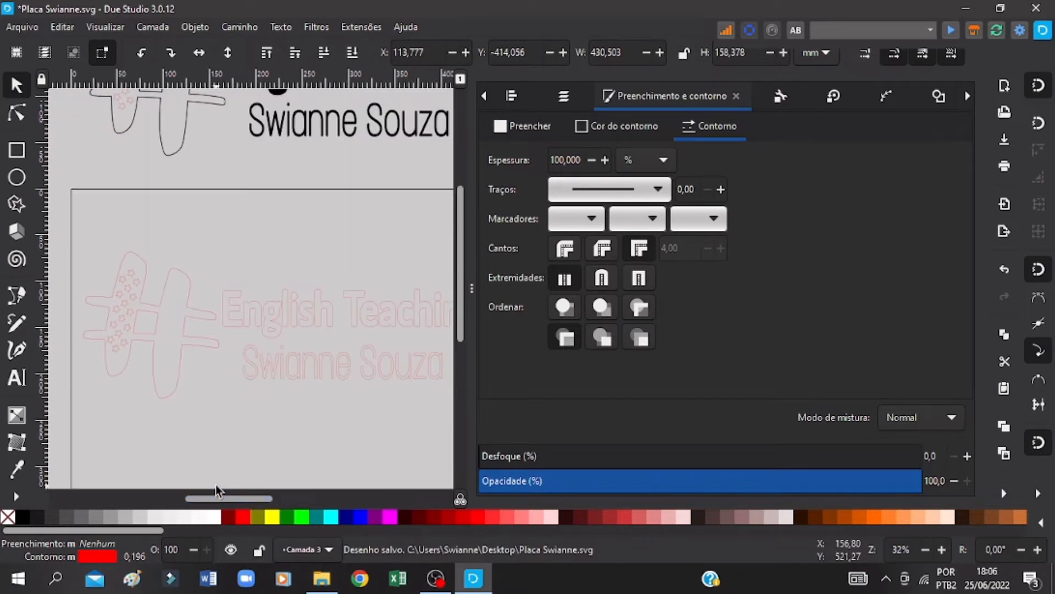
drag(68, 234, 491, 450)
drag(150, 342, 142, 281)
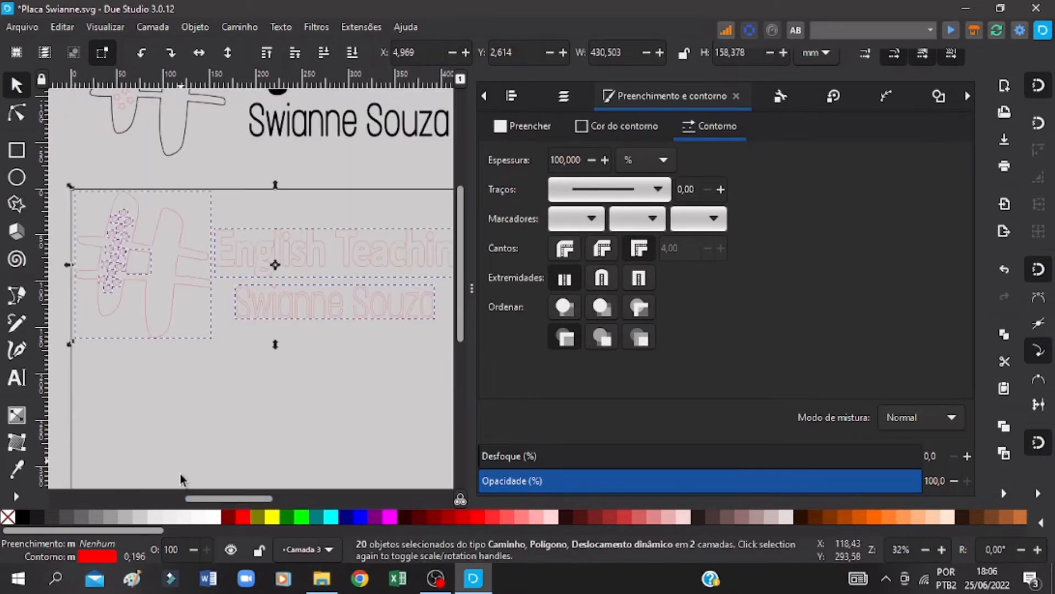
click(206, 411)
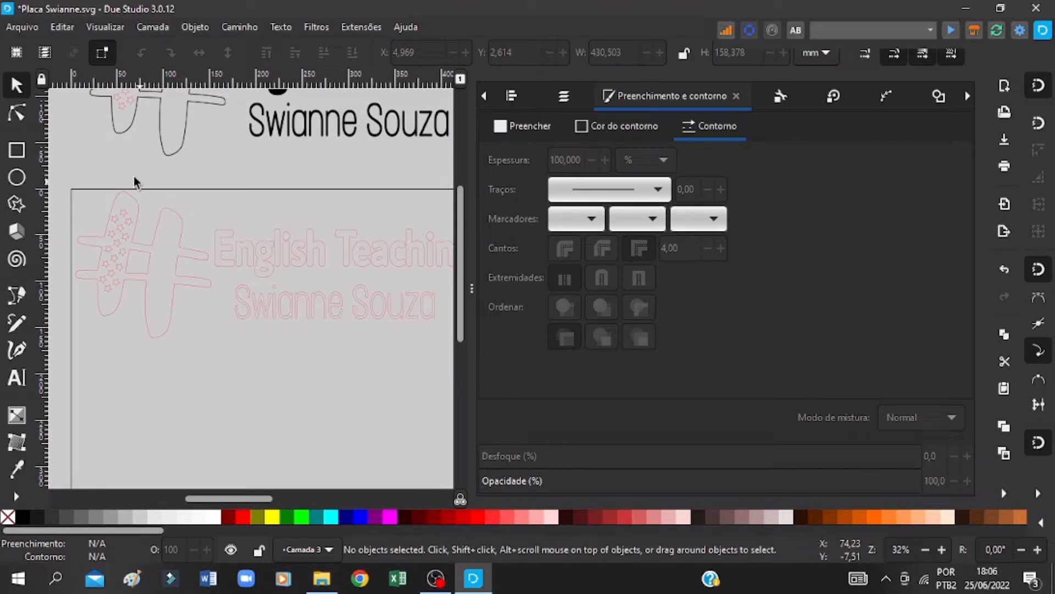
key(ctrl+s)
key(ctrl+s)
Step: Move both red lettering lines about 118 mm right and 160 mm down, away from the hash, and save the drawing
drag(238, 201, 419, 322)
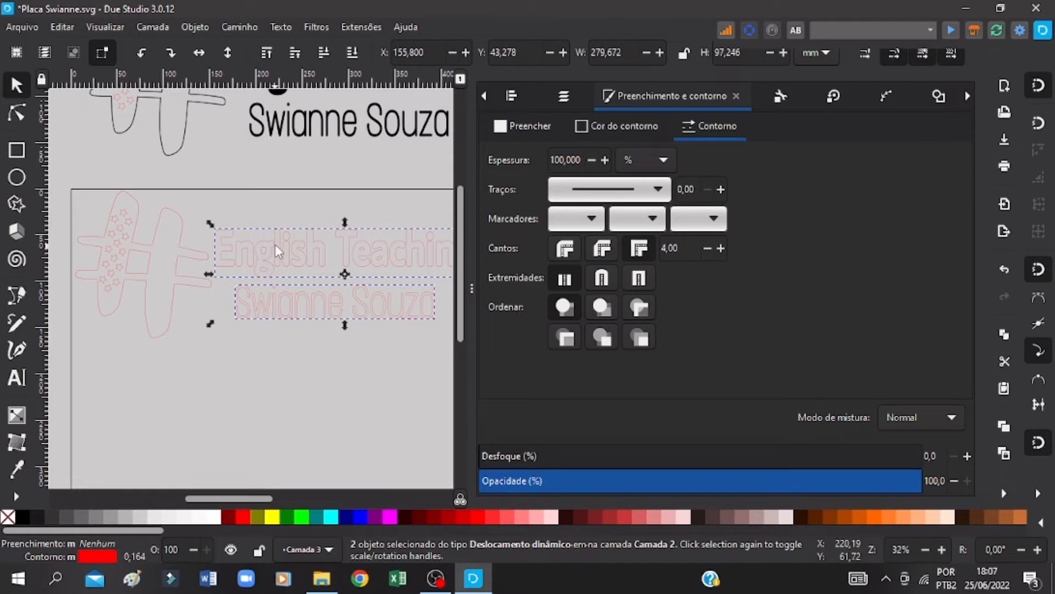
drag(325, 309, 381, 396)
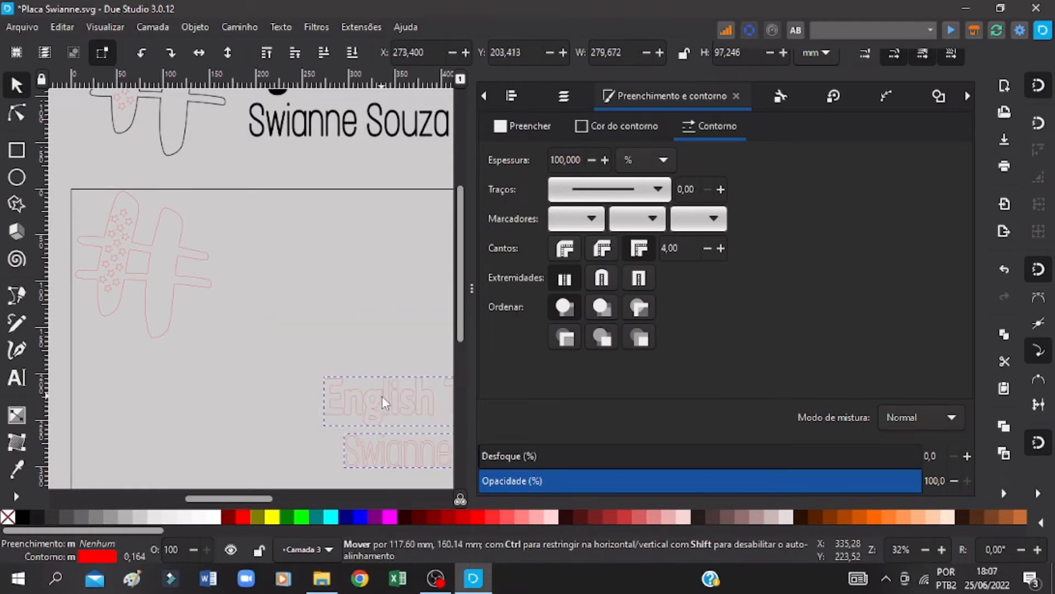
key(ctrl+s)
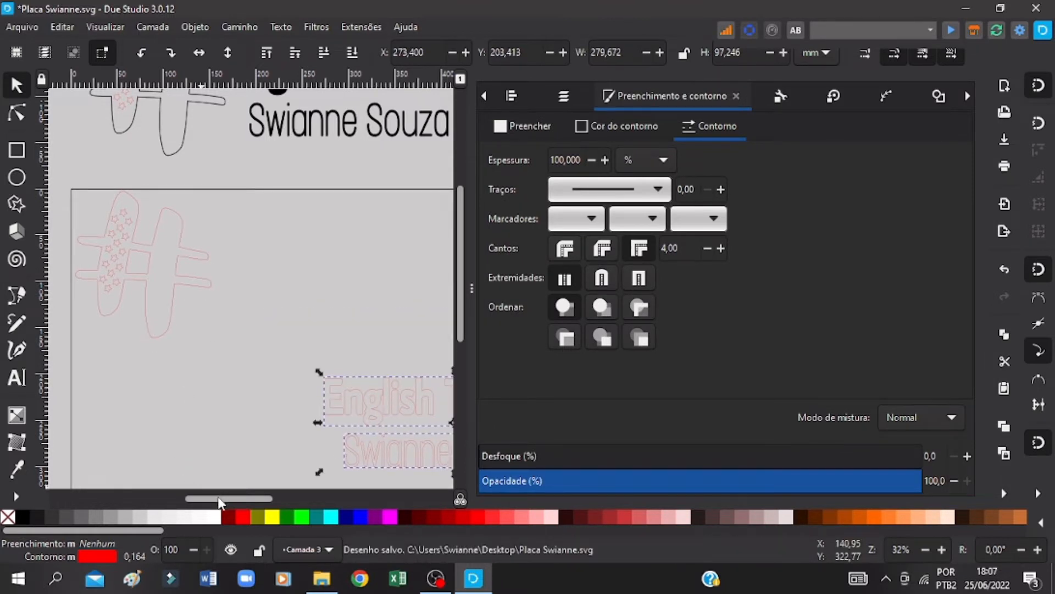
drag(221, 499, 217, 499)
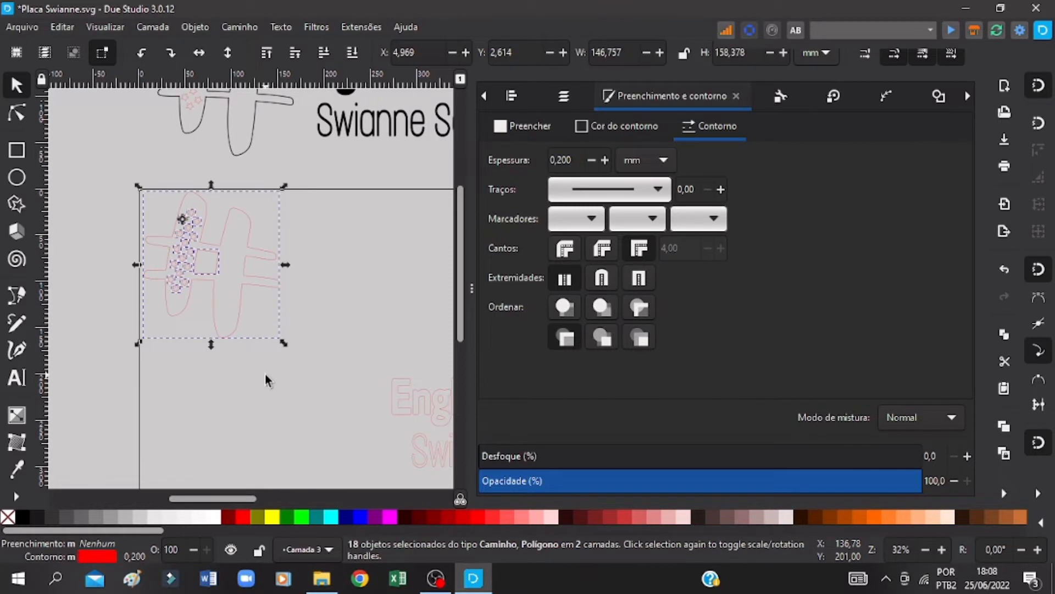
click(266, 380)
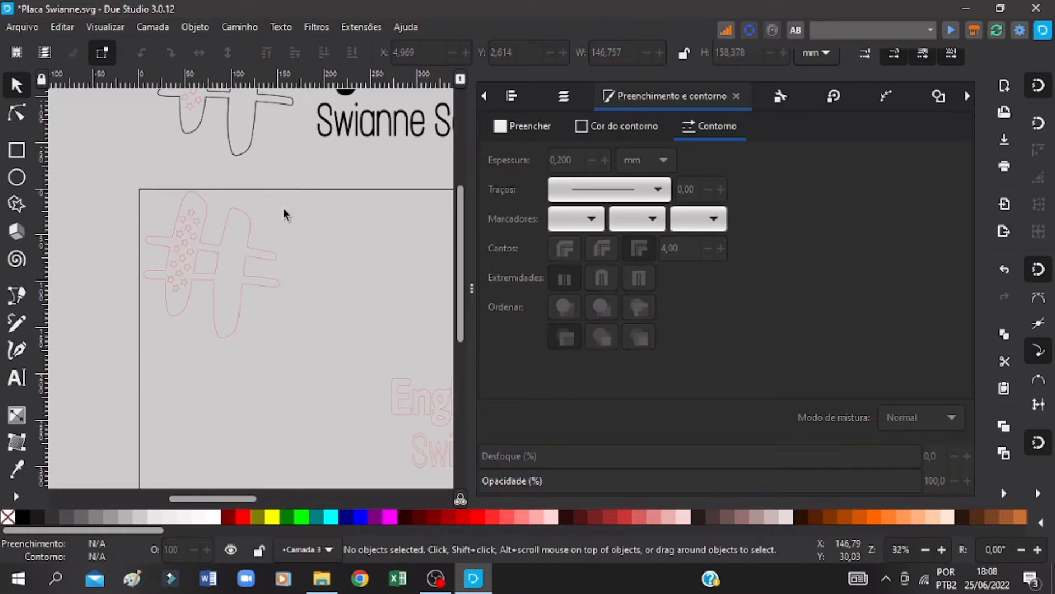
Step: Delete the inner square and all the stars from the red hash on the page, keeping only its outer outline
click(219, 260)
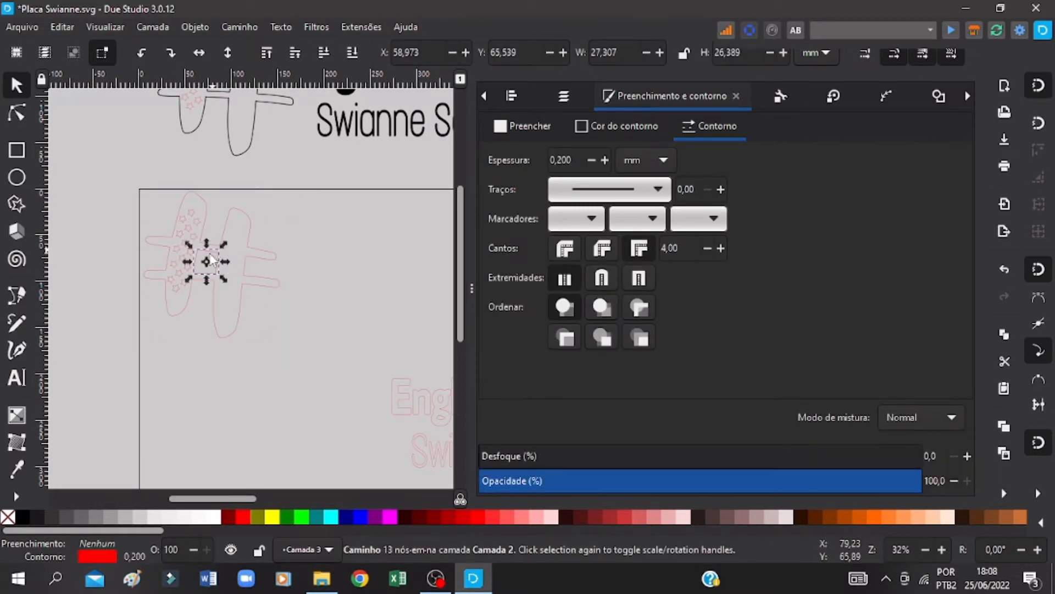
key(Delete)
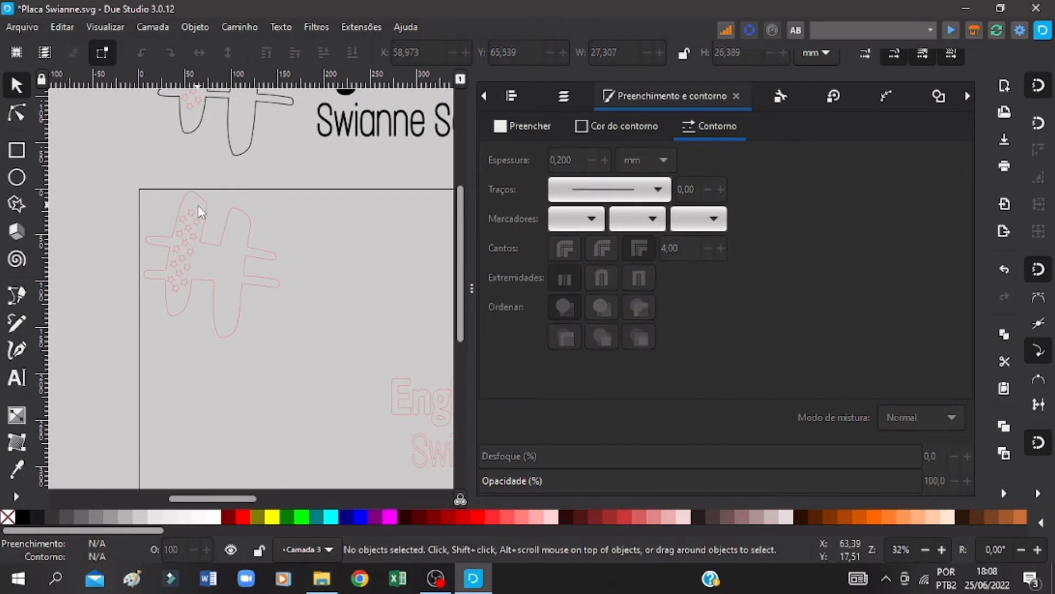
click(180, 248)
key(Delete)
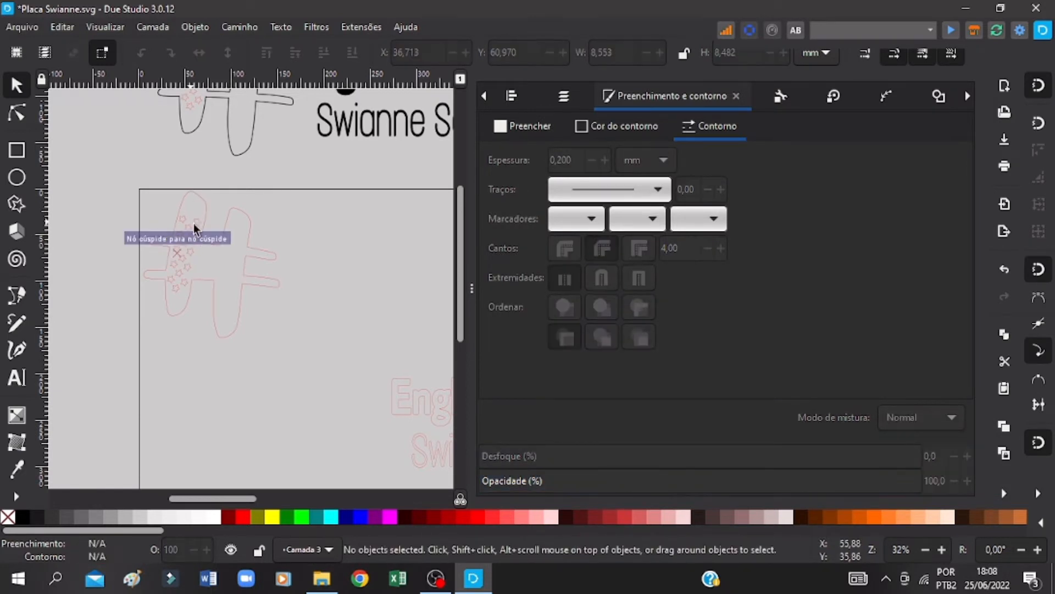
click(186, 221)
key(Delete)
click(197, 223)
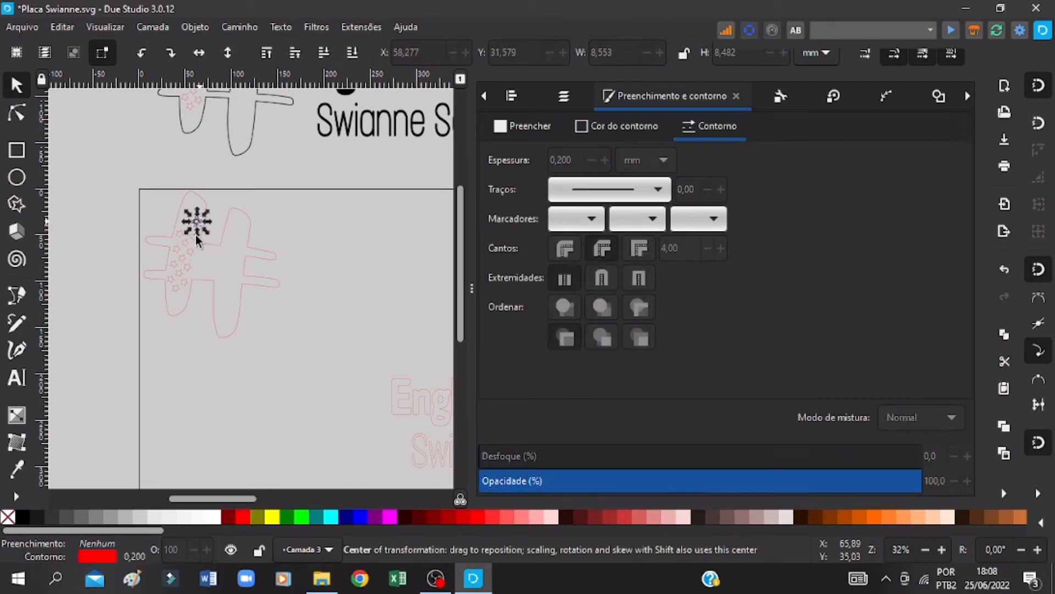
key(Delete)
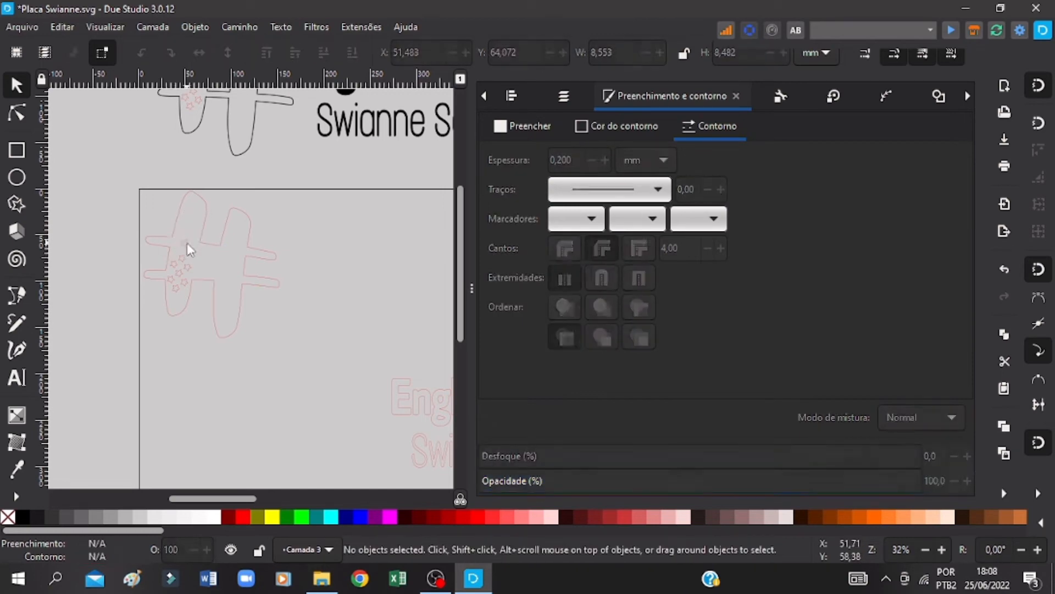
click(178, 275)
key(Delete)
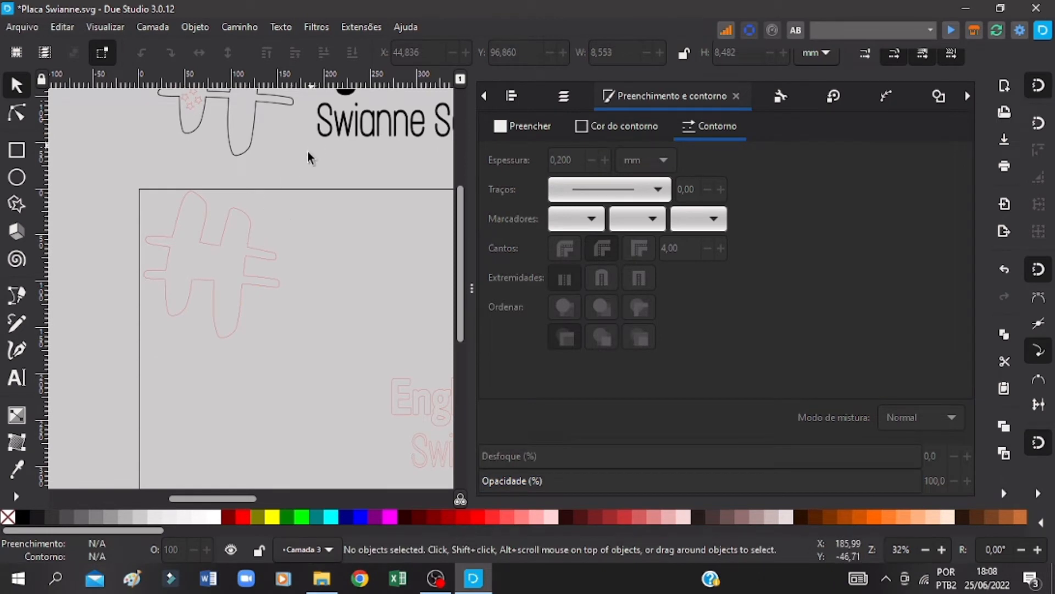
Step: Apply a dynamic offset to the red hash outline, expand it outward to about 159 × 171 mm overall, and save the drawing
scroll(309, 154, up, 3)
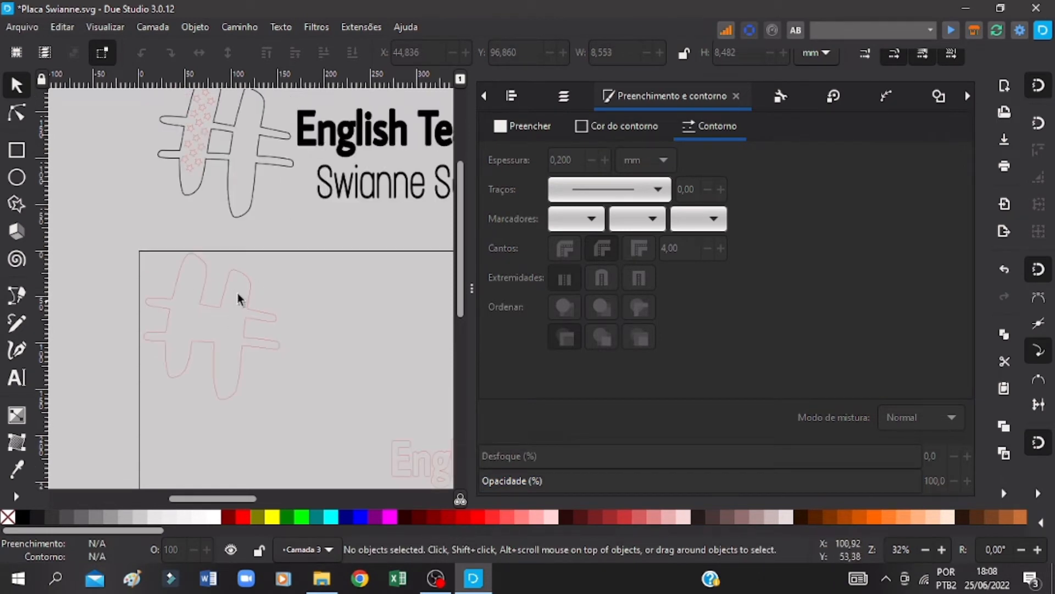
click(207, 275)
key(ctrl+s)
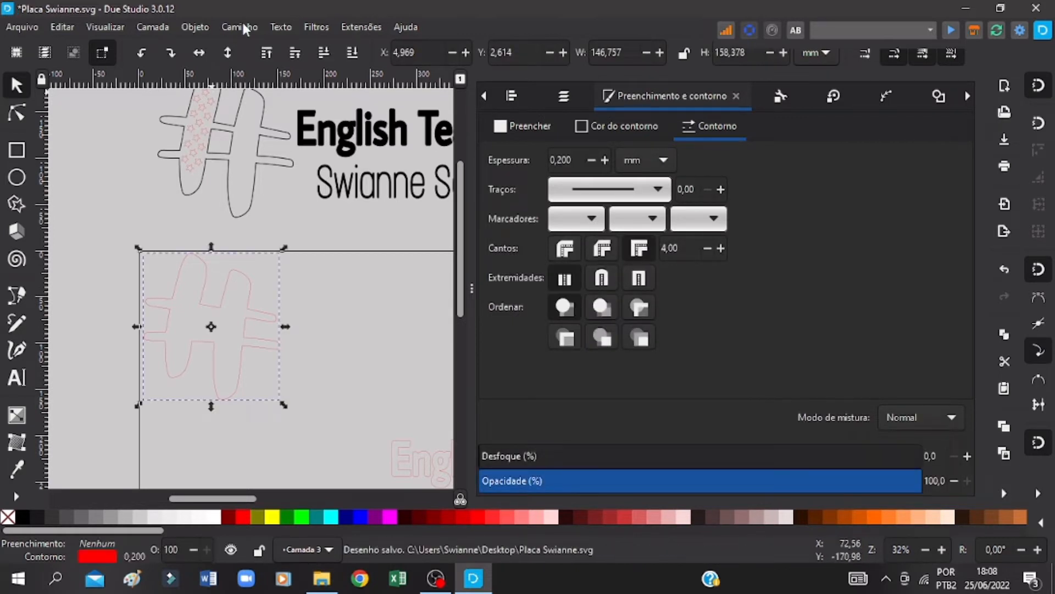
click(244, 26)
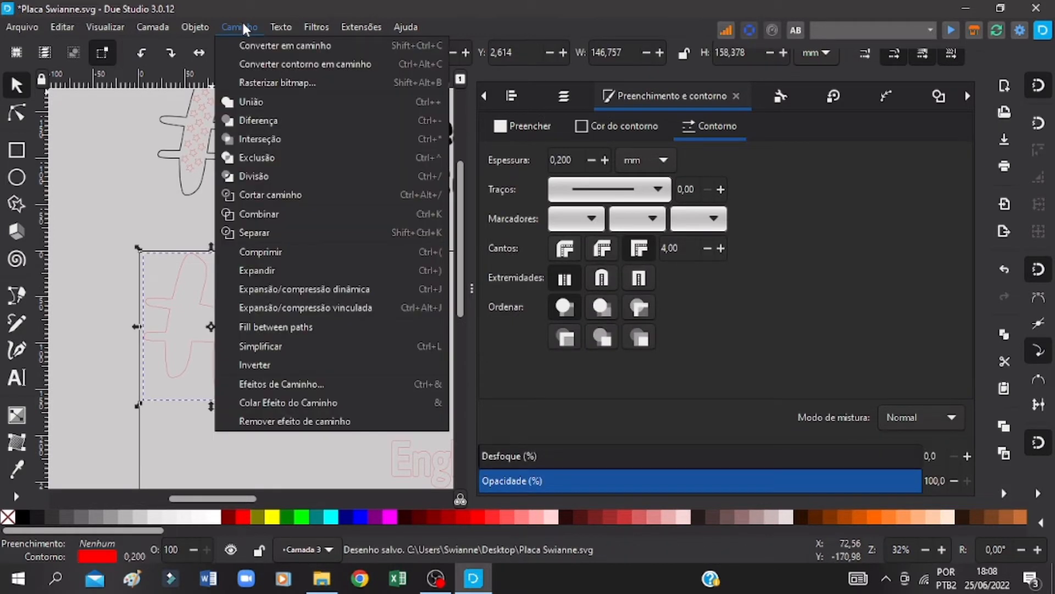
click(274, 289)
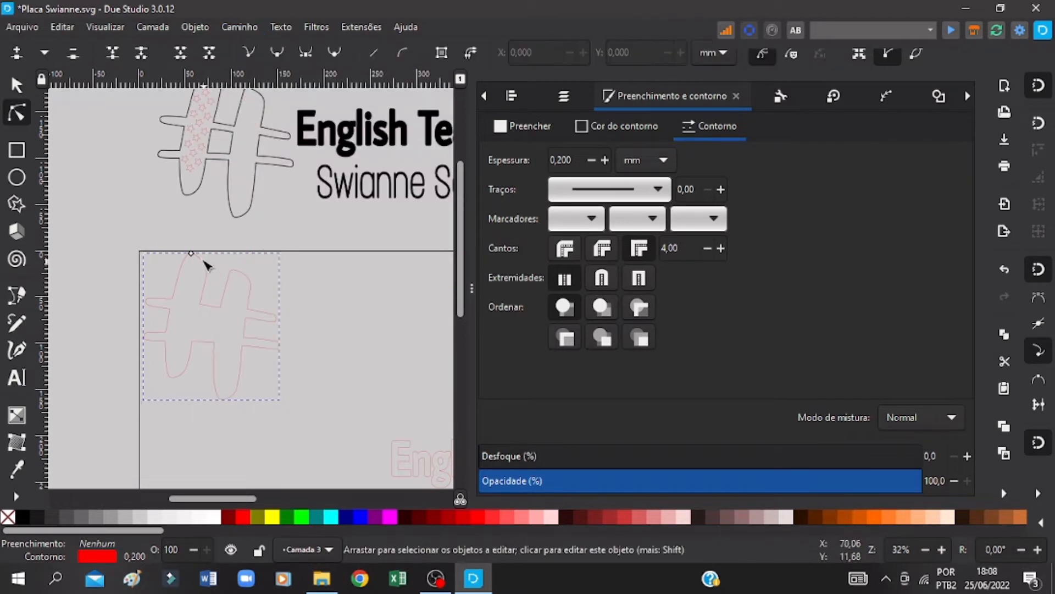
drag(192, 253, 194, 249)
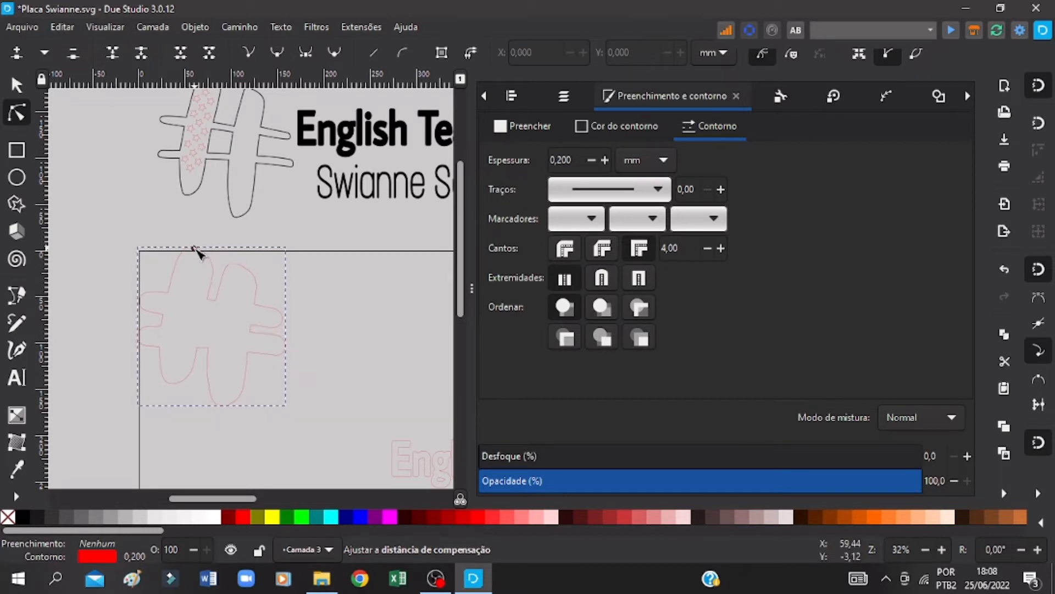
key(ctrl+s)
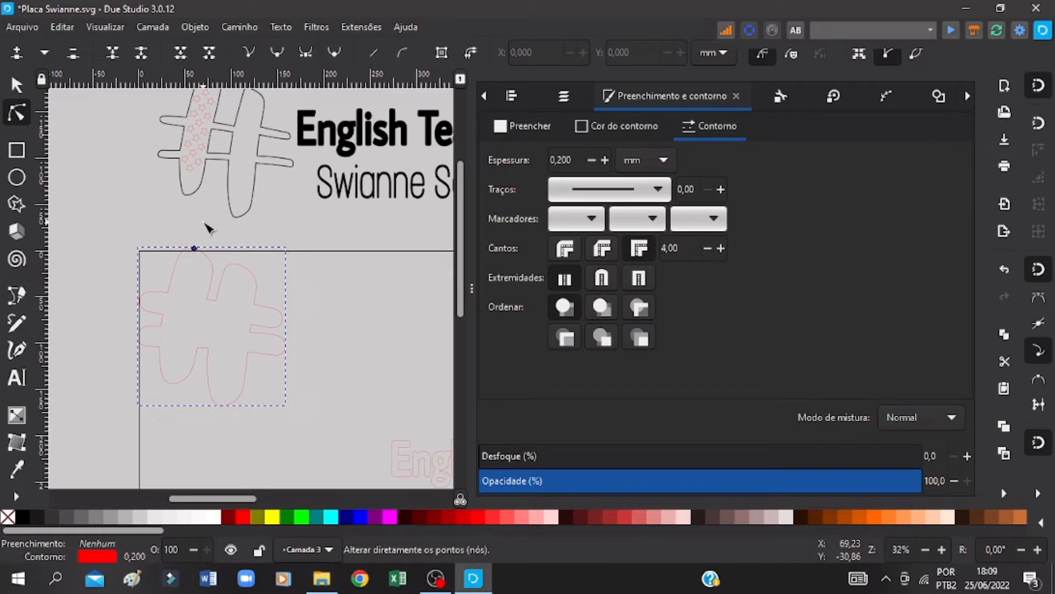
Step: Overlay the expanded outline on the black hash to compare them, set it aside beside the page, and save the drawing
key(s)
click(249, 305)
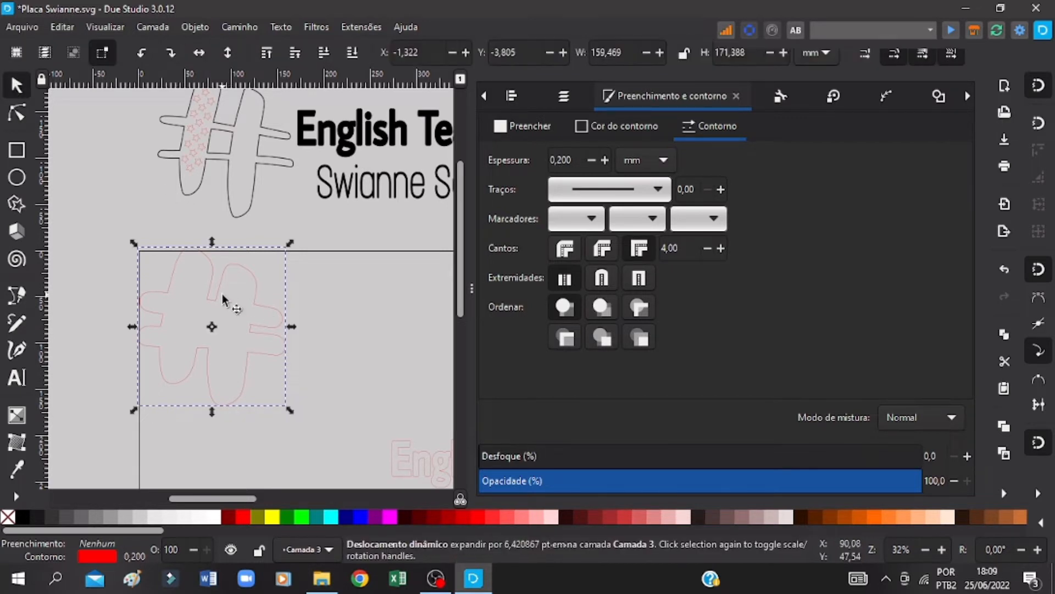
drag(228, 301, 230, 110)
scroll(229, 110, up, 3)
key(Right)
key(Right)
key(Right)
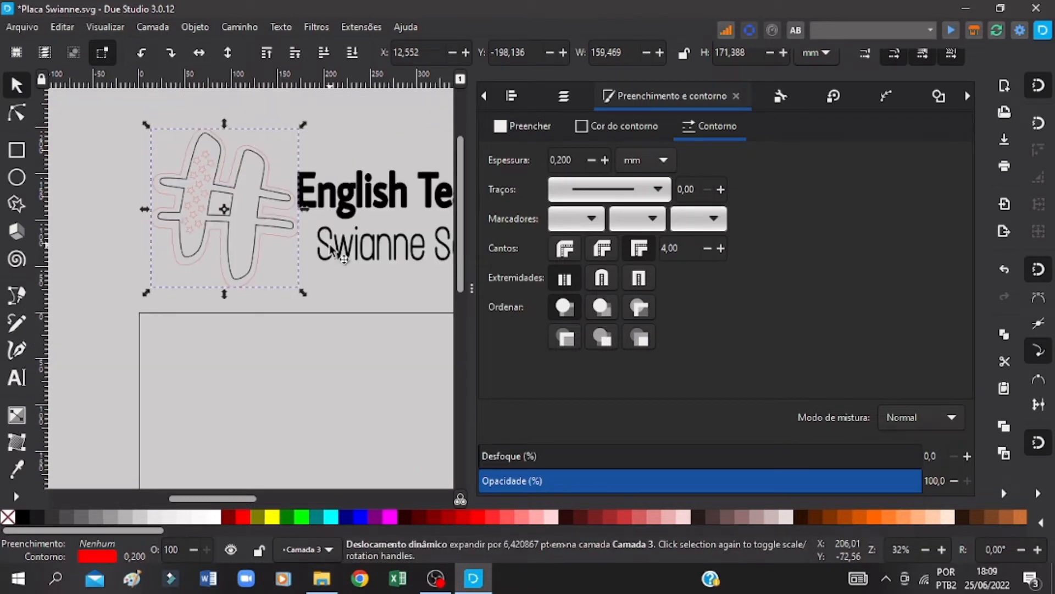
key(Up)
key(Up)
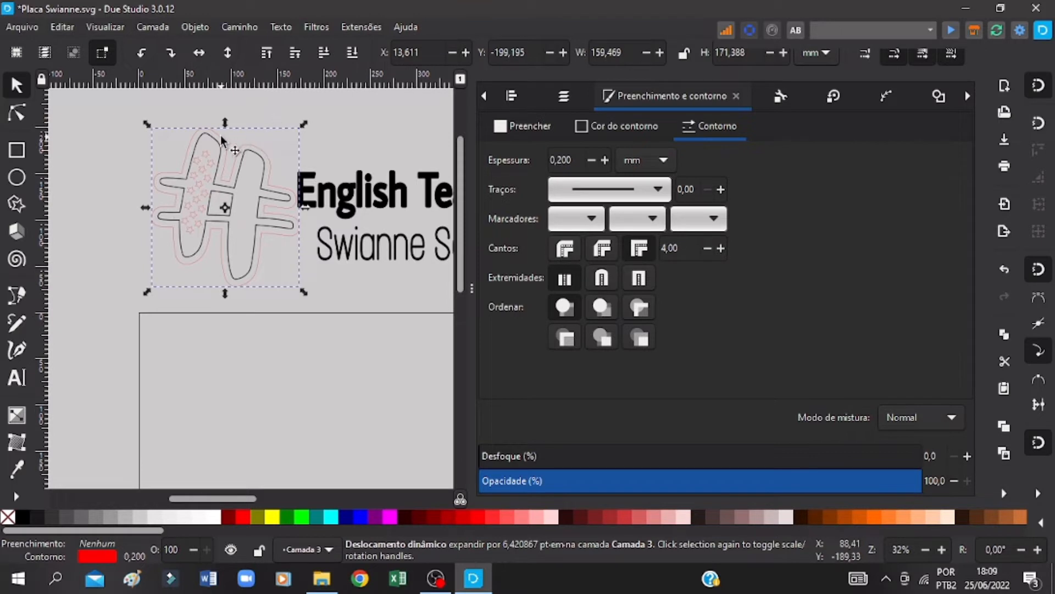
drag(221, 137, 46, 292)
key(ctrl+s)
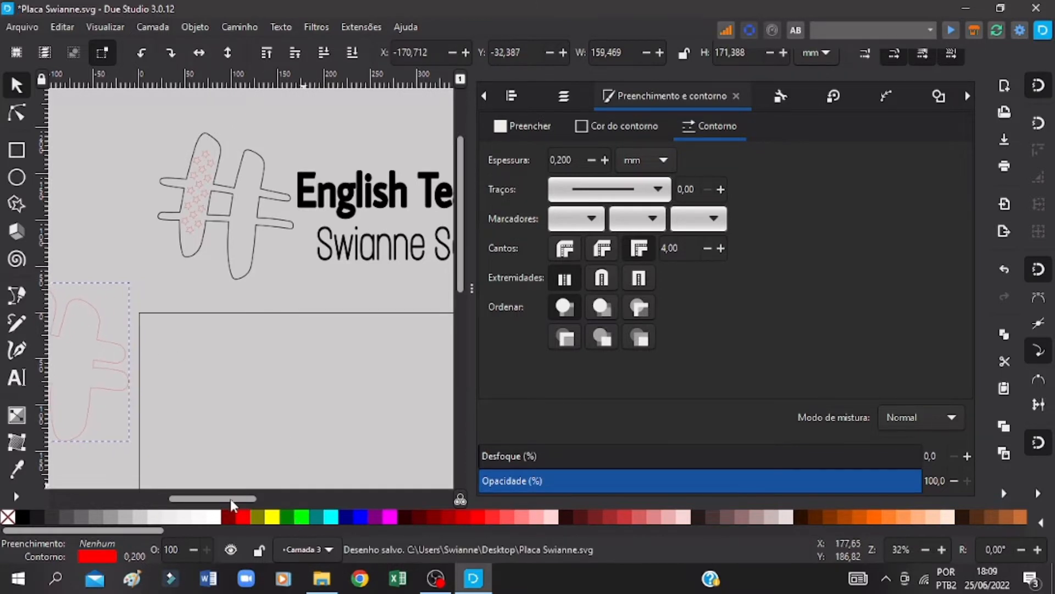
Step: Try grouping the two red lettering lines
drag(230, 499, 286, 499)
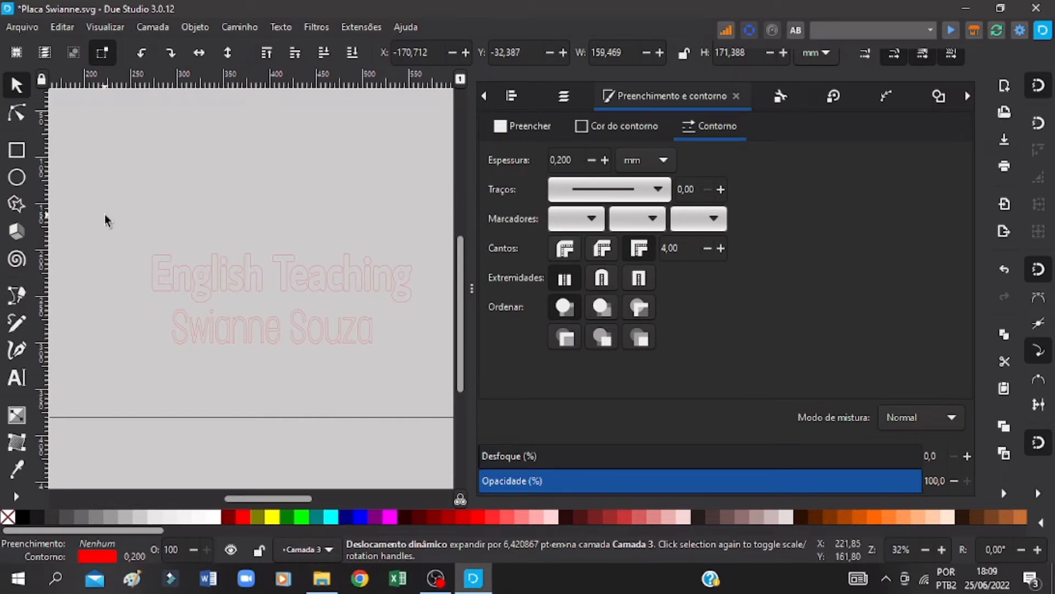
drag(101, 216, 420, 365)
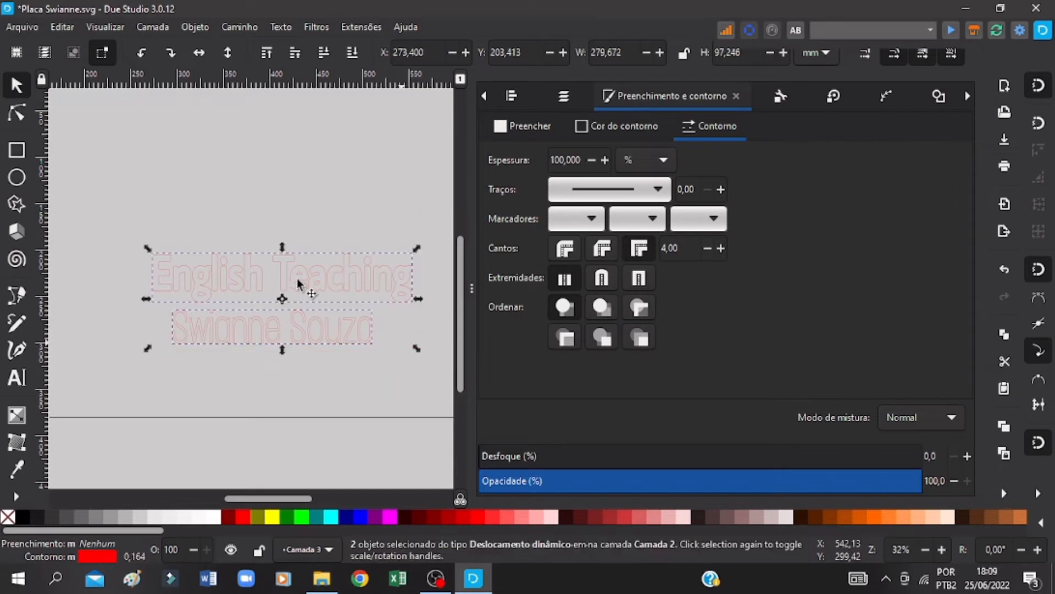
right_click(297, 283)
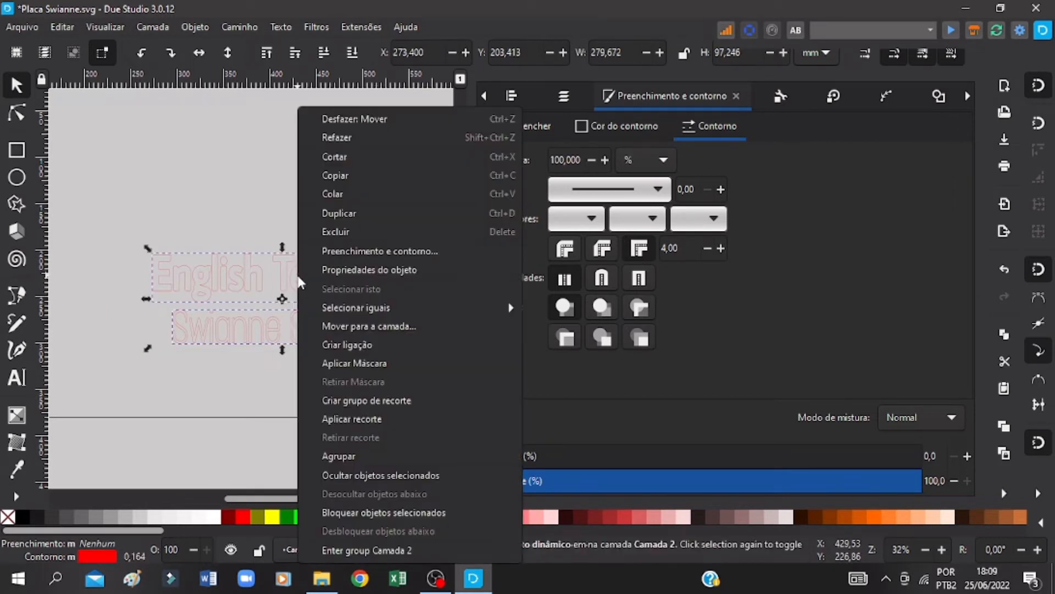
click(350, 455)
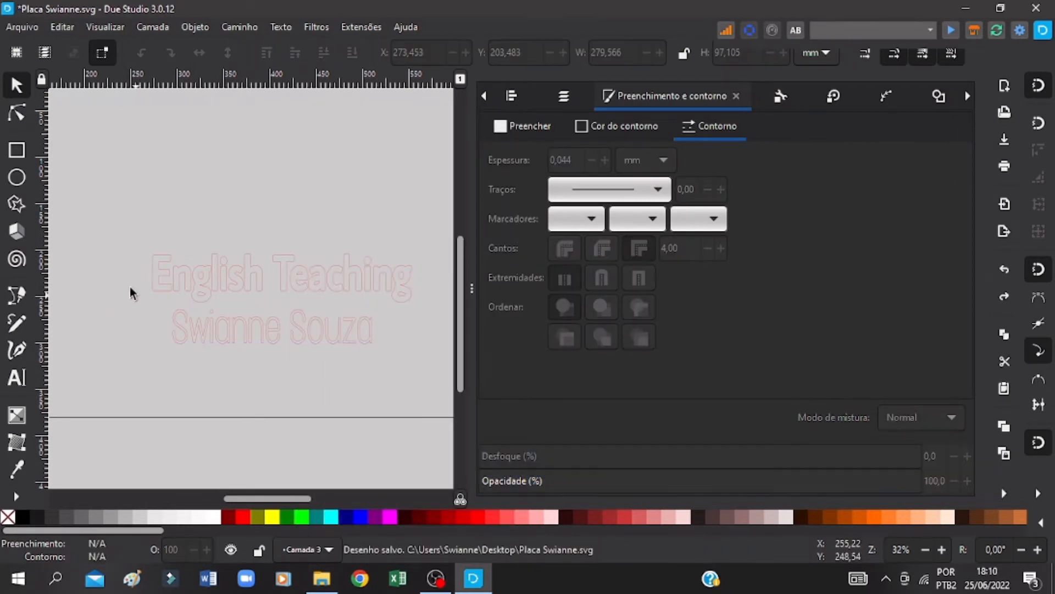
Step: Combine the two red lettering lines into a single path
drag(123, 228, 438, 385)
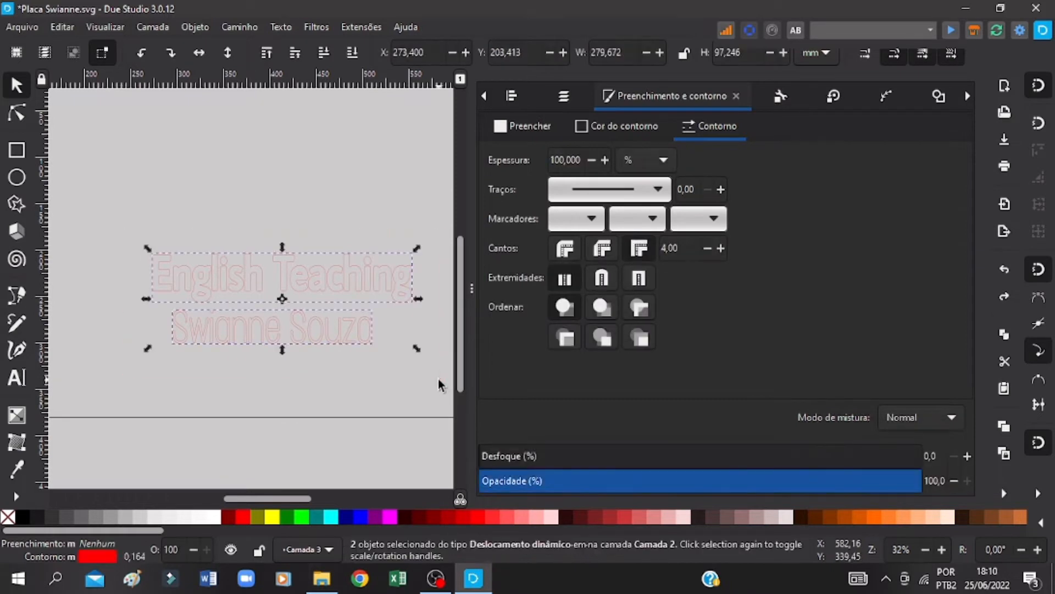
click(242, 27)
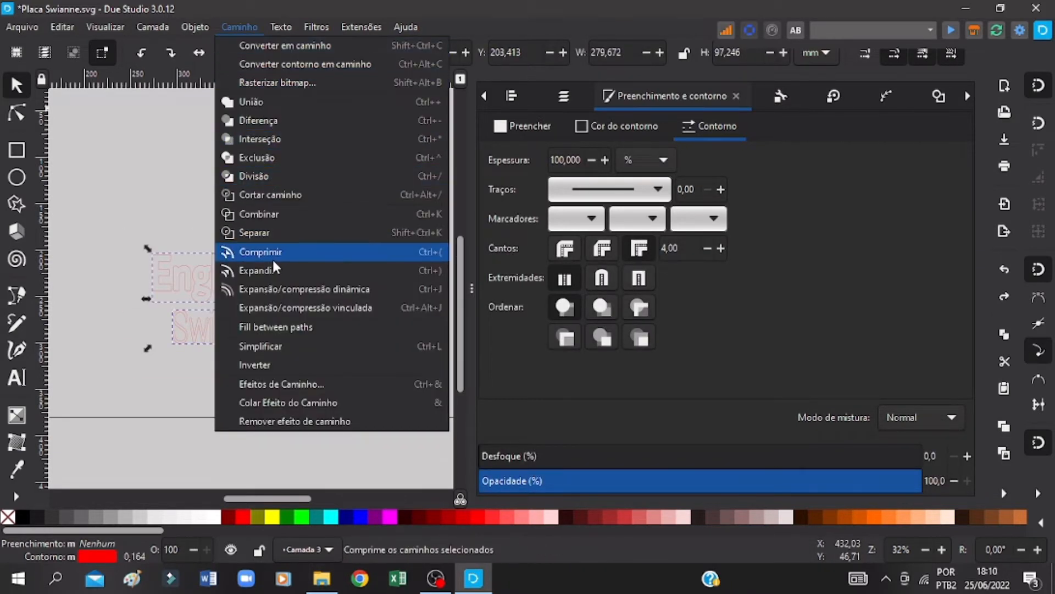
click(272, 214)
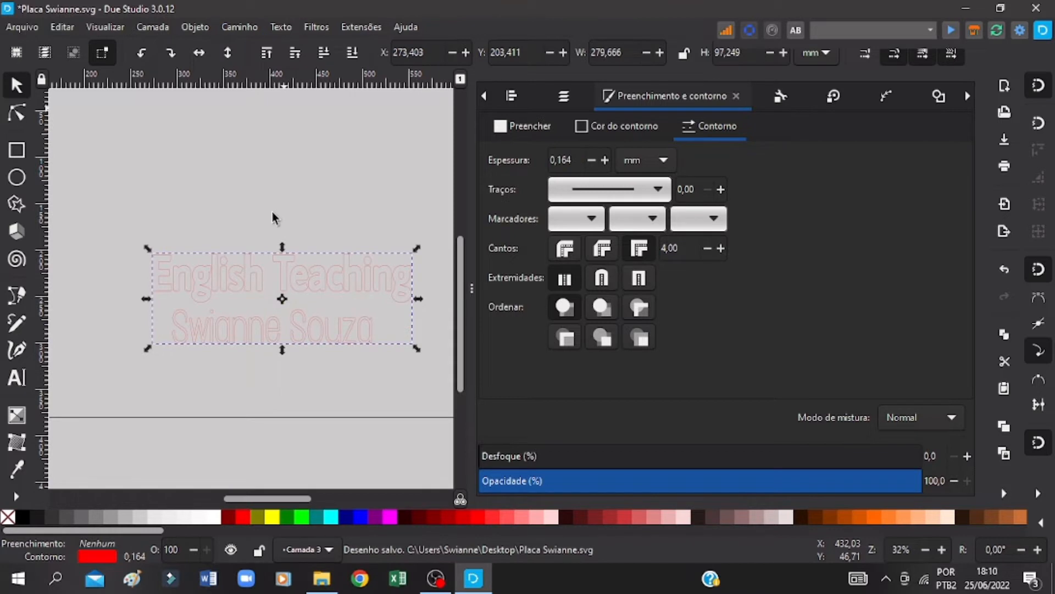
Step: Save the drawing, apply a dynamic offset to the combined red lettering, and expand it outward to about 293 × 114 mm overall
click(274, 215)
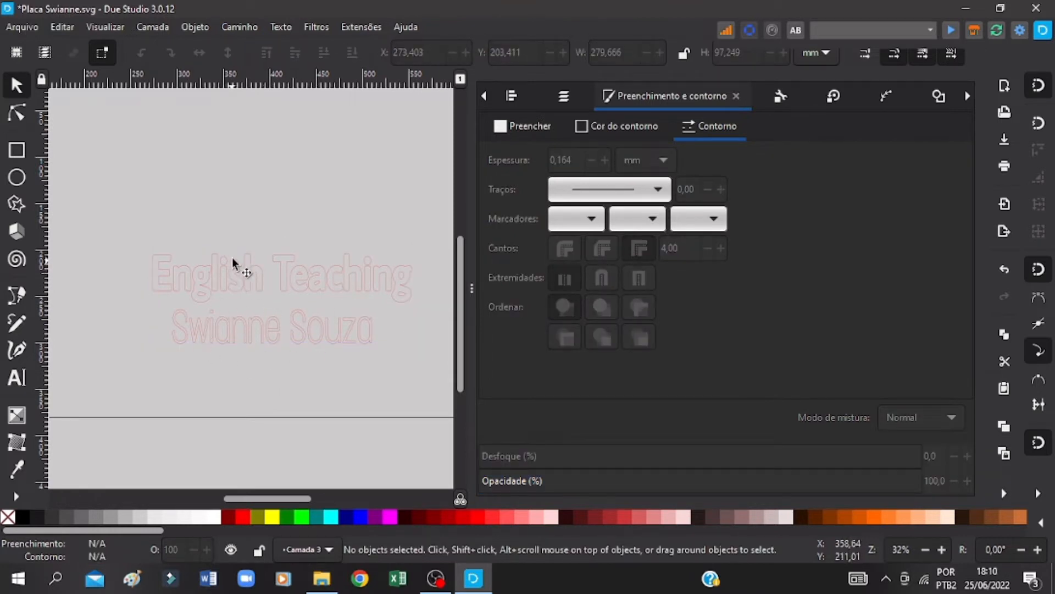
click(169, 264)
key(ctrl+s)
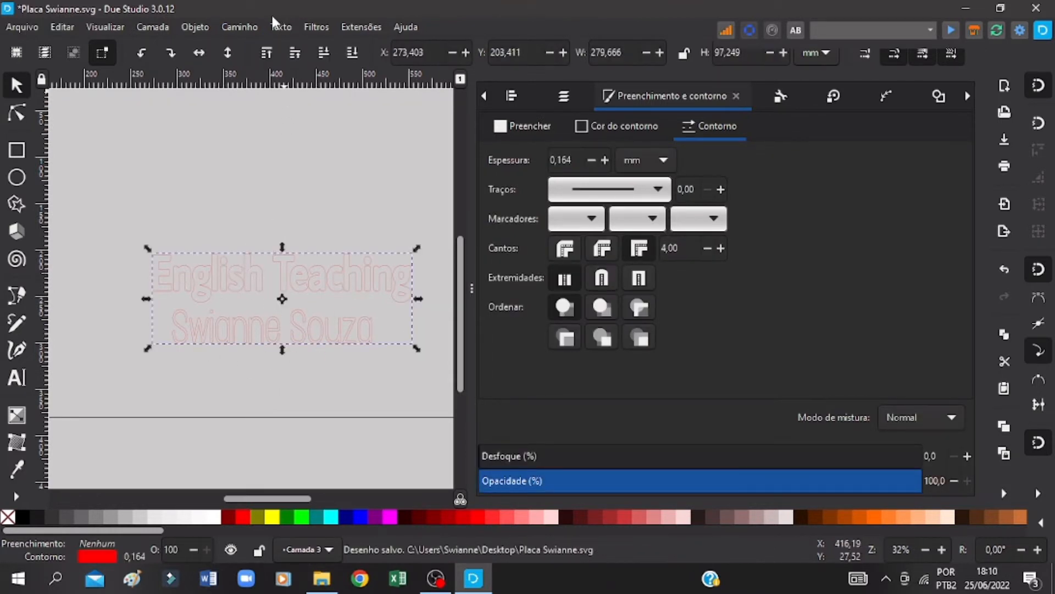
click(249, 26)
click(305, 289)
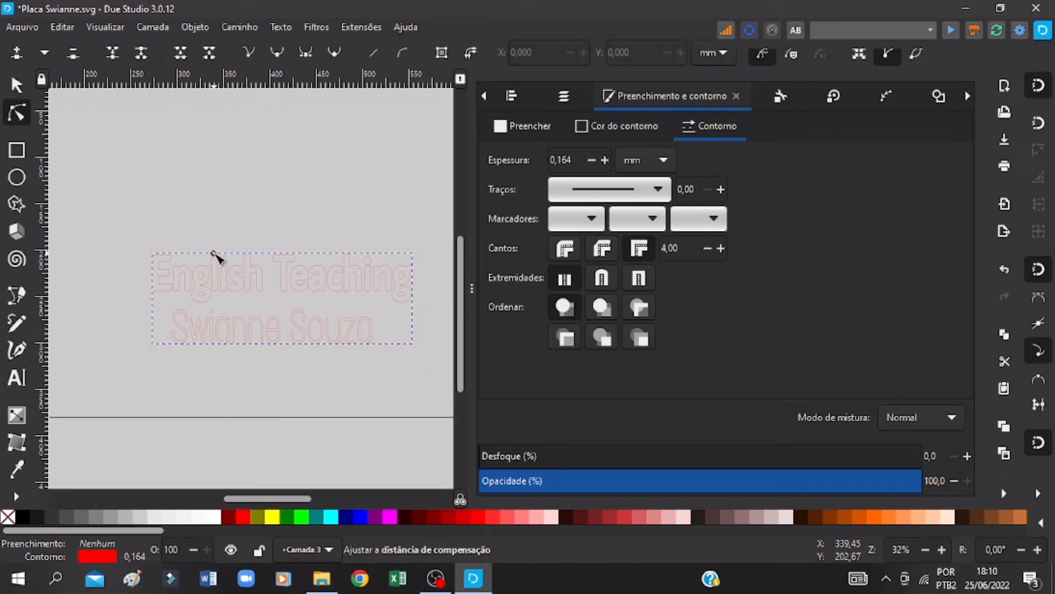
drag(216, 250, 159, 176)
Step: Nudge the expanded lettering outline over the black lettering to compare them, set it aside below the page edge, and save the drawing
click(16, 85)
key(Right)
key(Right)
key(Right)
key(Right)
key(Right)
key(Right)
key(Right)
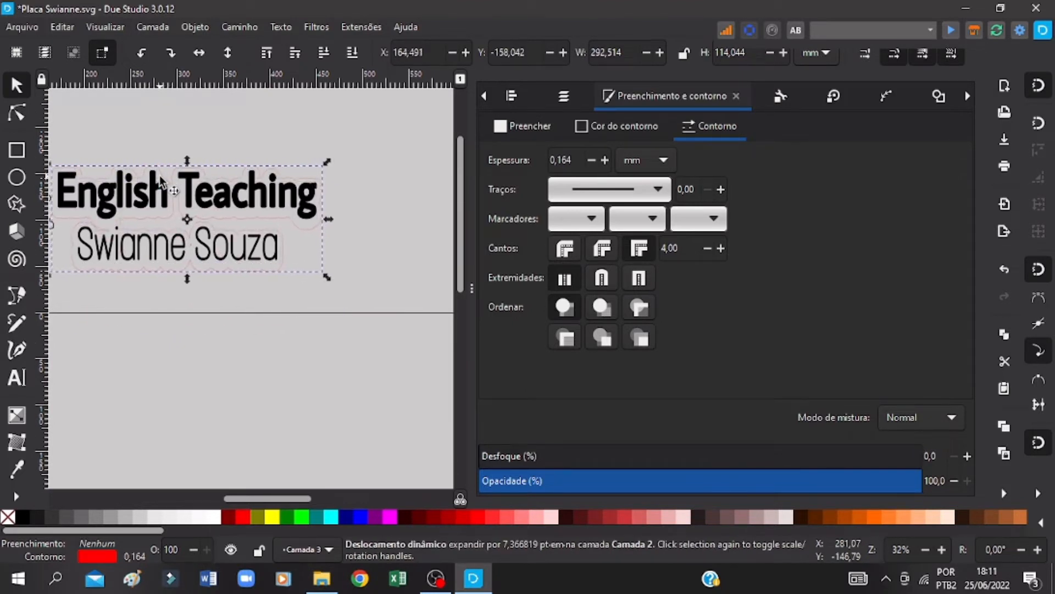
key(Up)
key(Up)
key(Up)
key(Up)
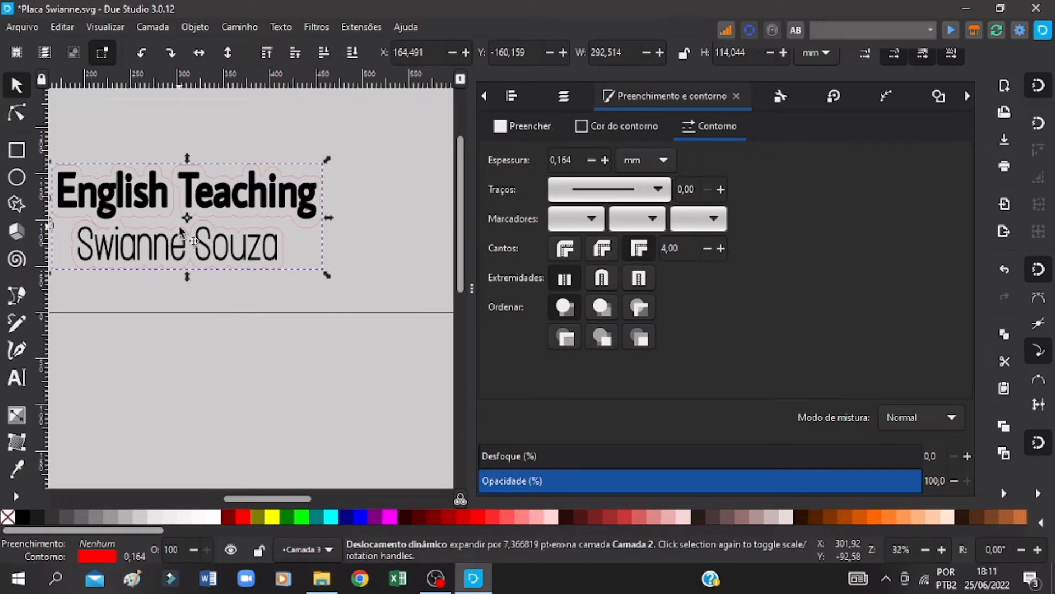
drag(182, 233, 202, 423)
key(ctrl+s)
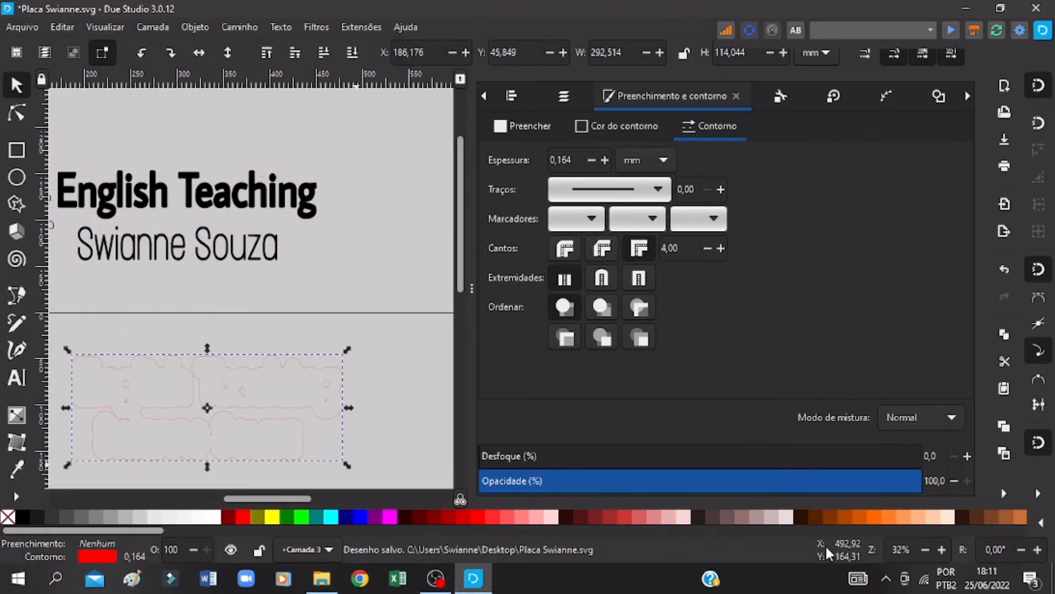
Step: Convert the expanded lettering outline to a path, break it apart into separate paths, and save the drawing
click(947, 550)
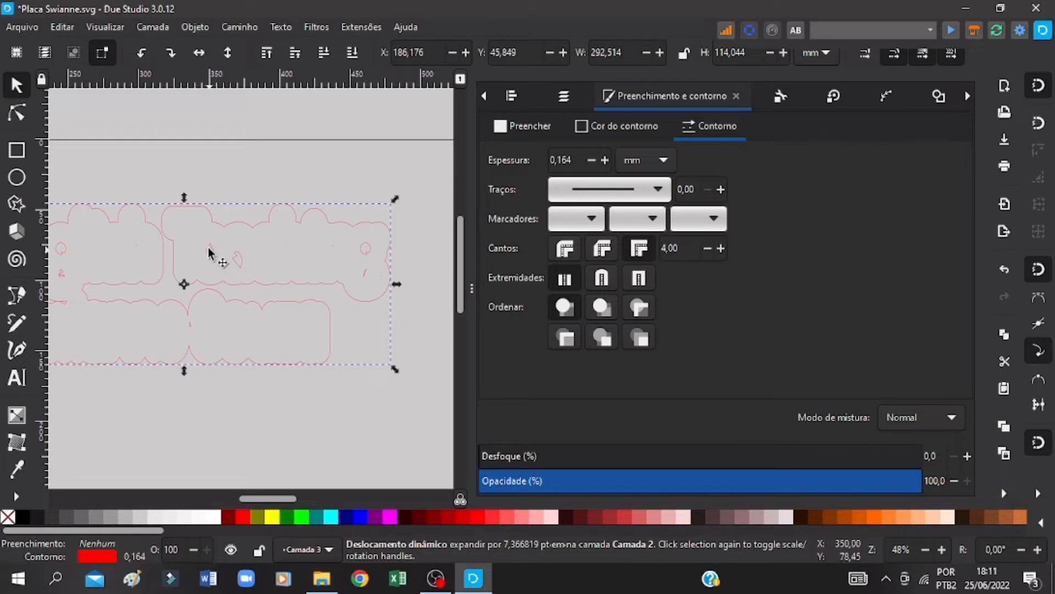
drag(255, 499, 229, 499)
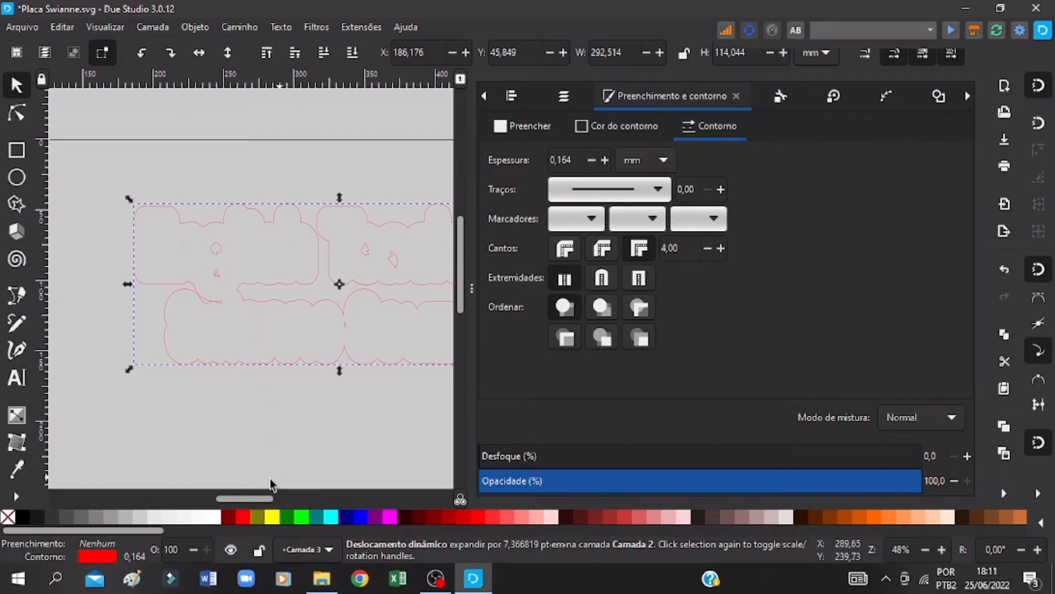
key(ctrl+s)
drag(255, 499, 271, 500)
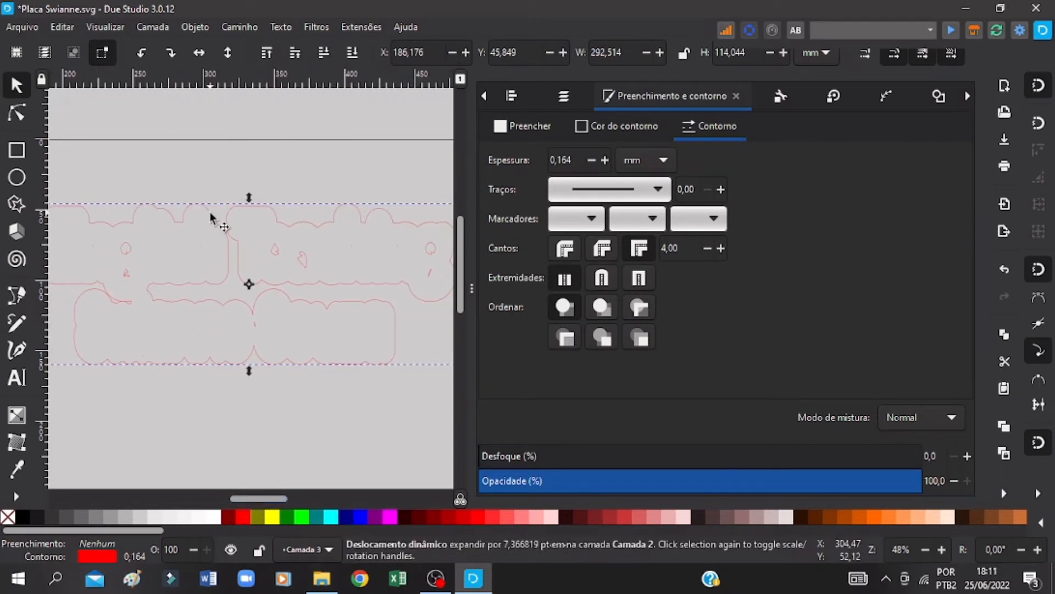
click(239, 22)
click(249, 42)
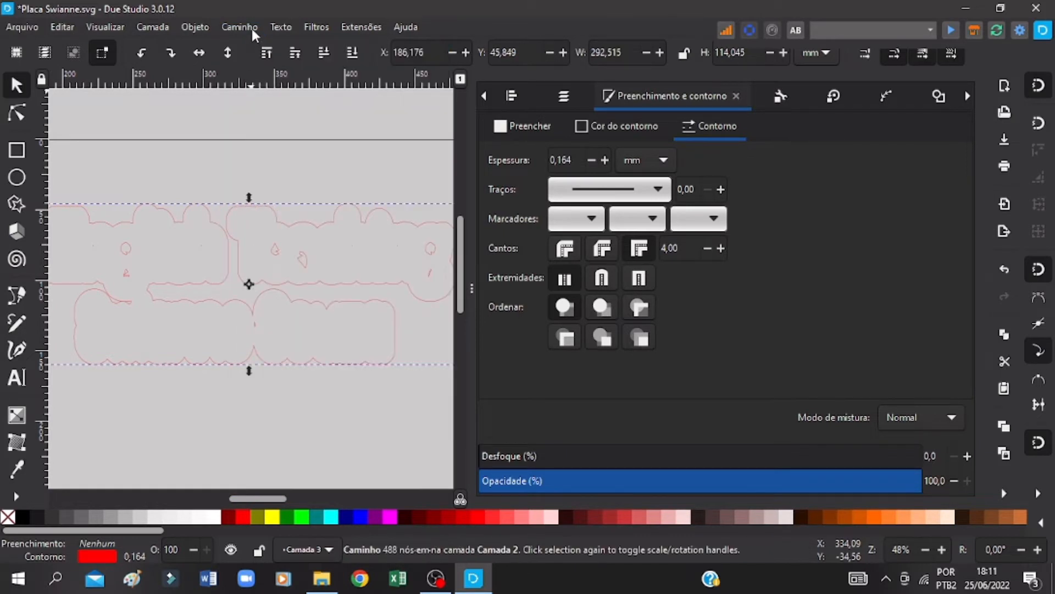
click(251, 27)
click(254, 230)
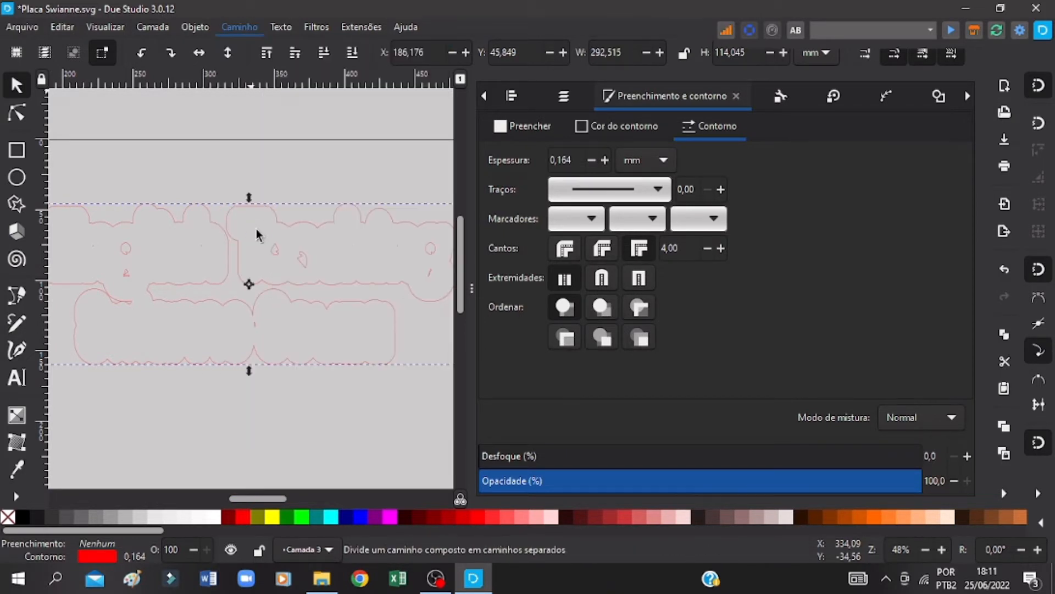
key(ctrl+s)
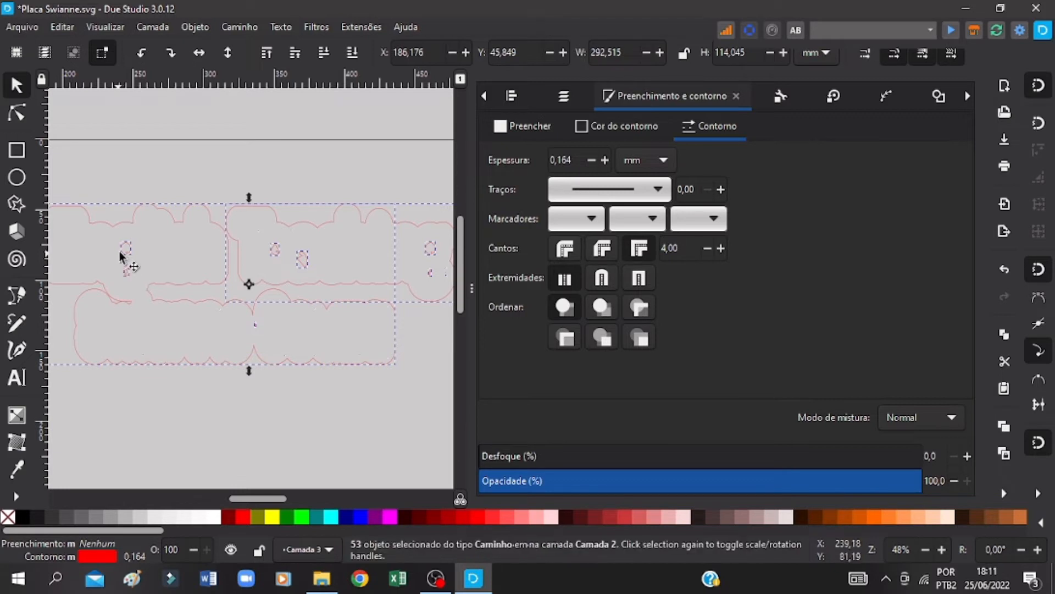
key(ctrl+s)
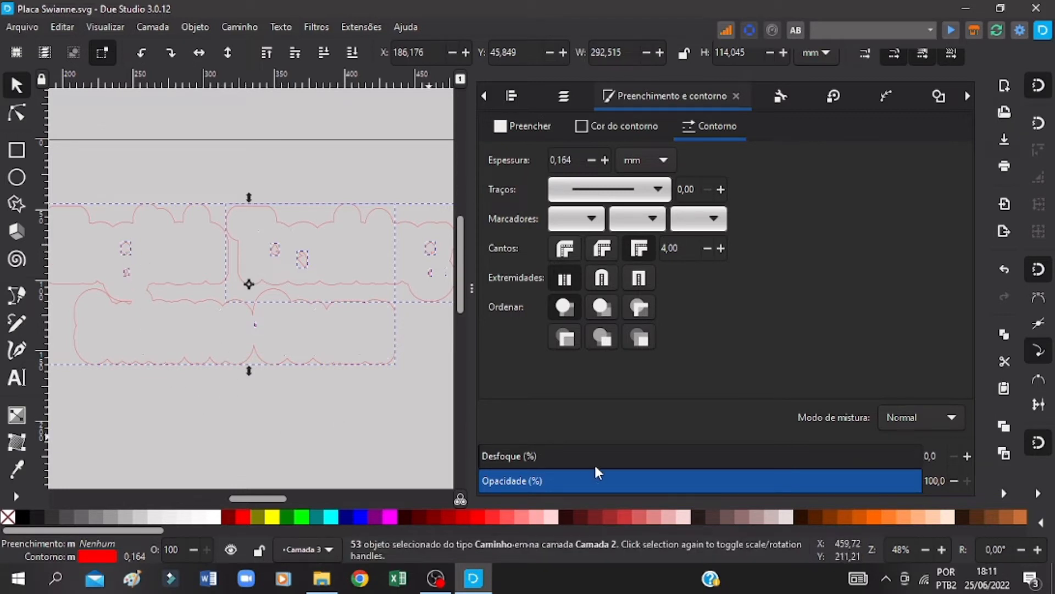
Step: Delete the two small closed shapes inside the outline of the word English
click(141, 296)
click(130, 249)
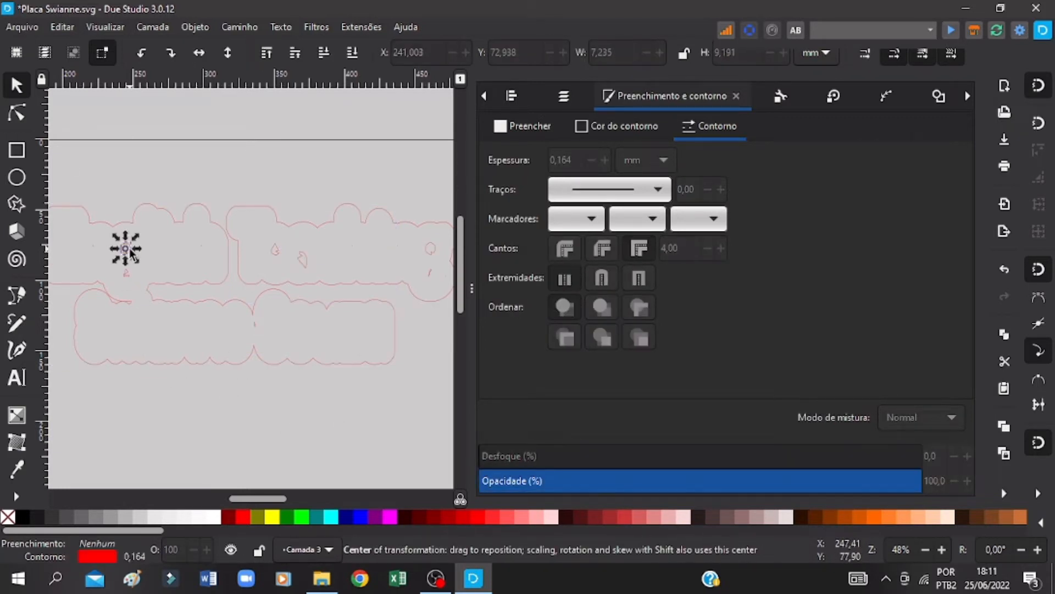
right_click(129, 249)
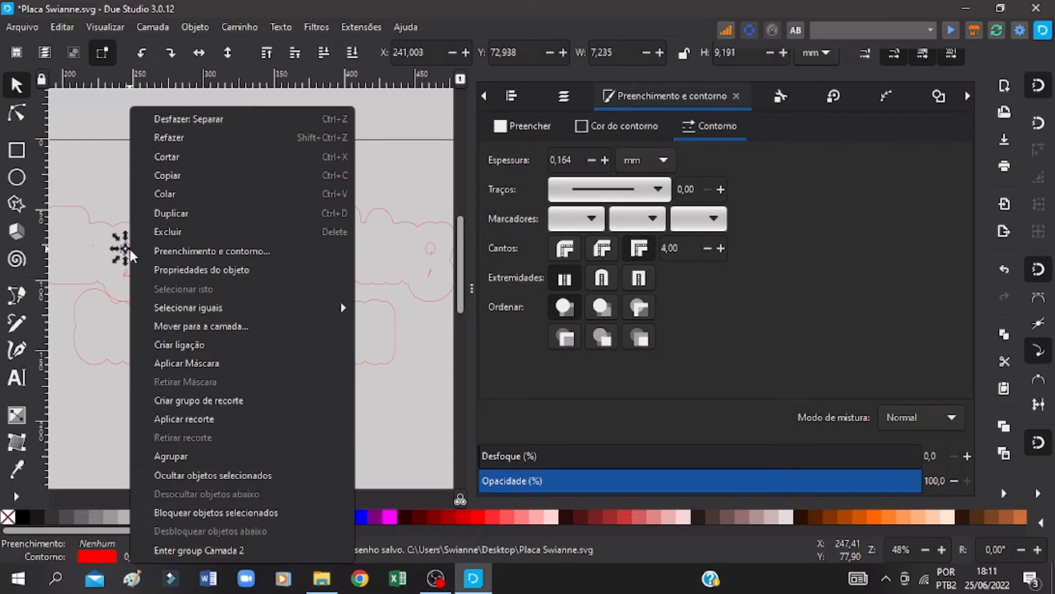
click(162, 230)
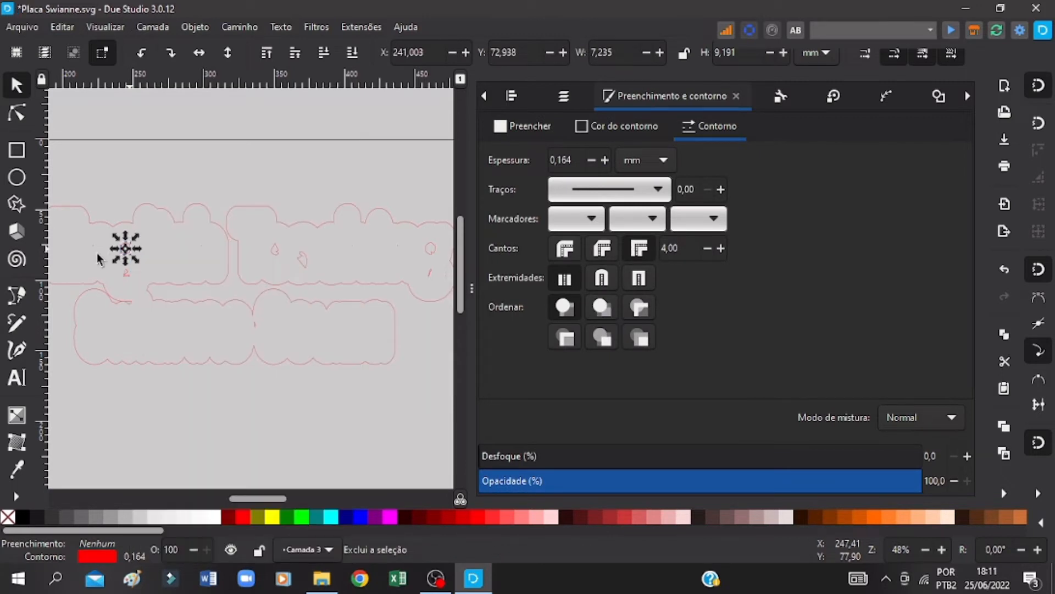
click(127, 271)
click(157, 210)
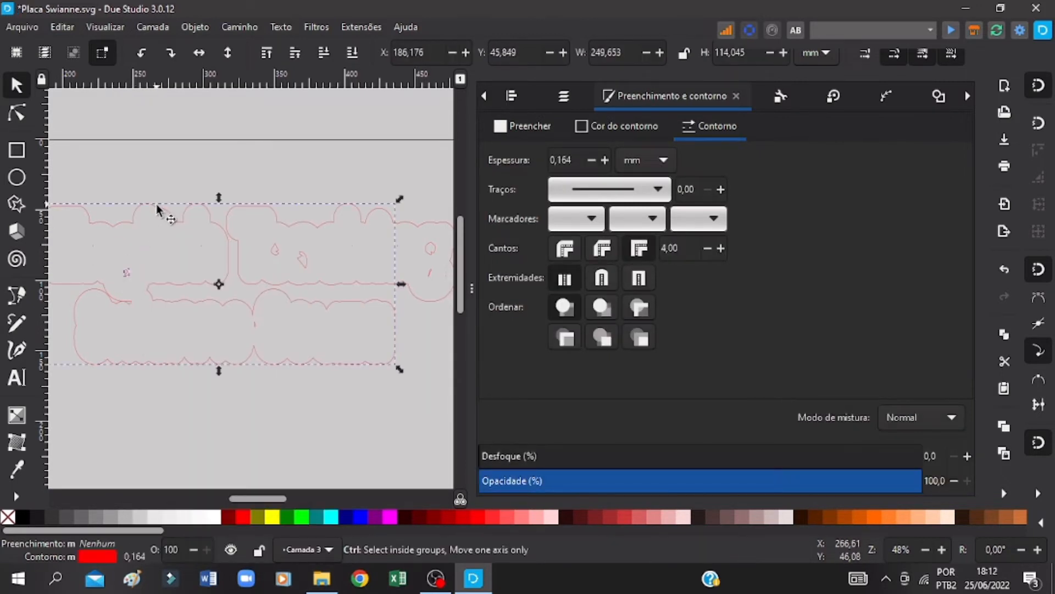
shift+click(157, 210)
right_click(128, 269)
click(144, 231)
Step: Delete the tiny stray specks inside the outline of the word English and save the drawing
drag(63, 234, 215, 256)
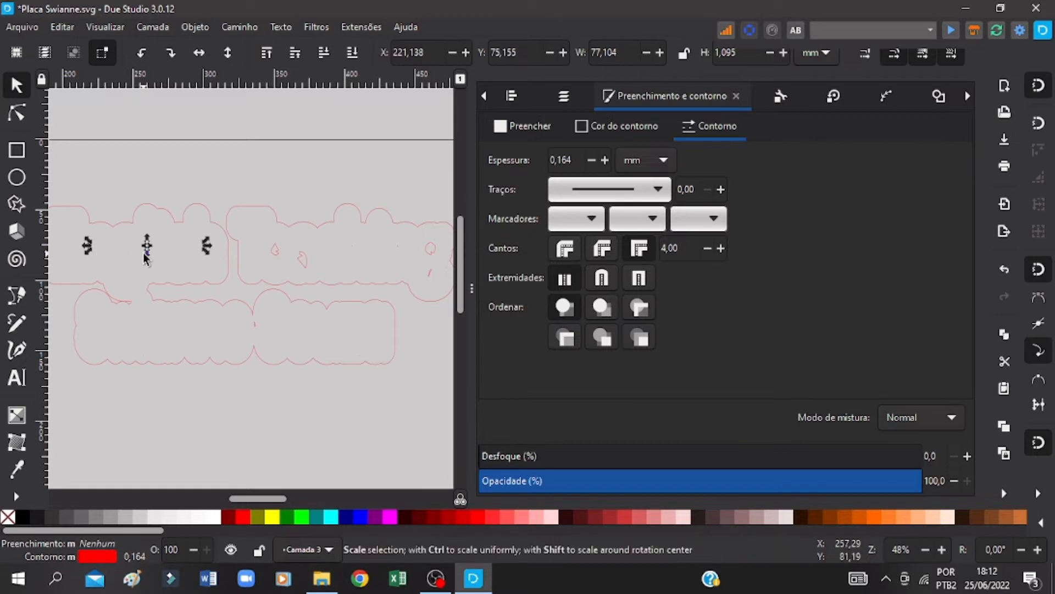
key(ctrl+s)
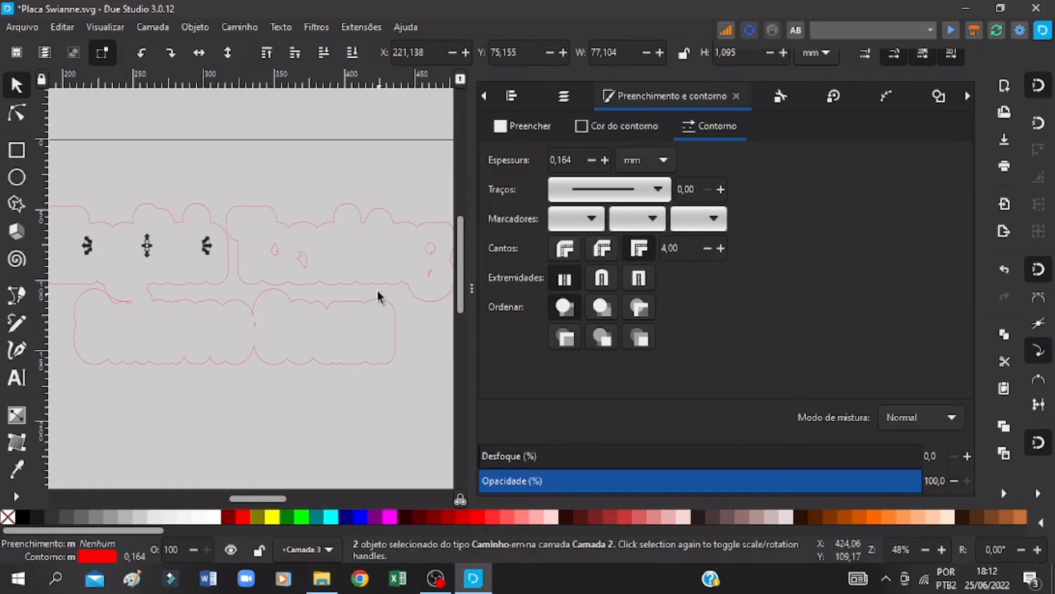
right_click(91, 248)
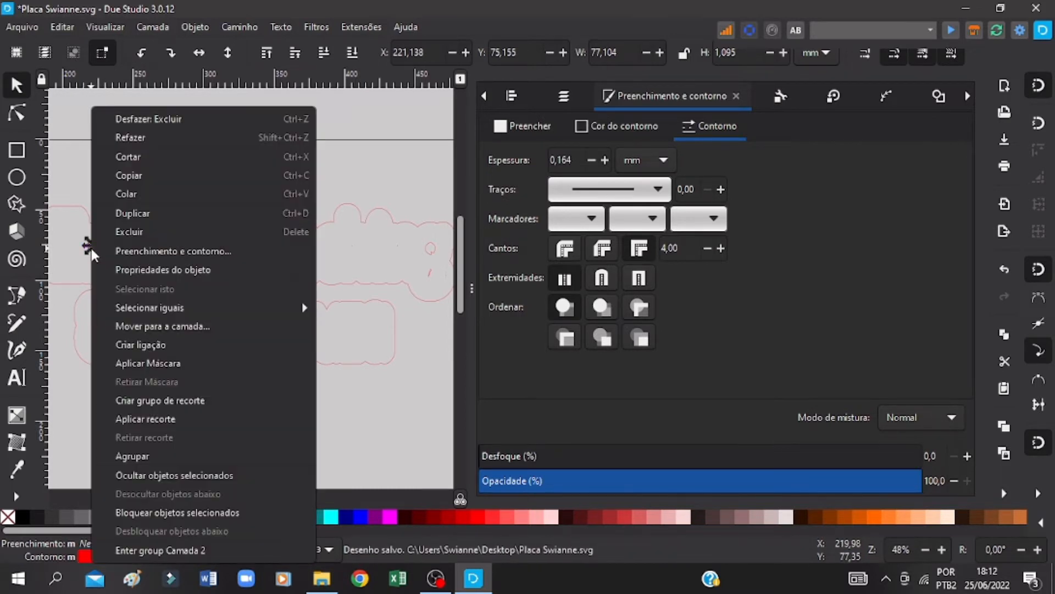
click(135, 237)
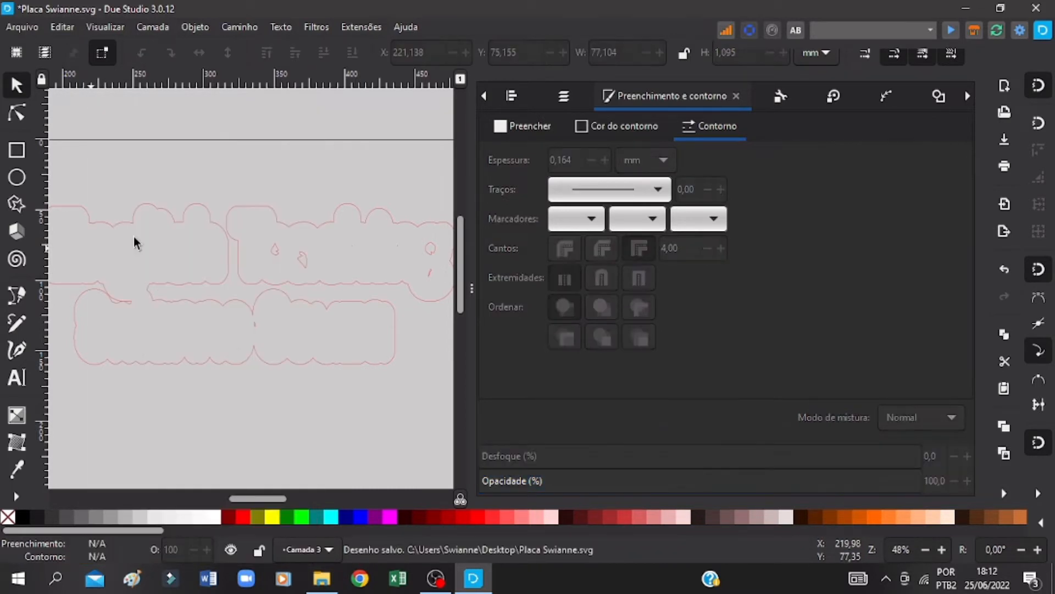
Step: Delete the stray specks inside the outline of the word Teaching and save the drawing
click(328, 242)
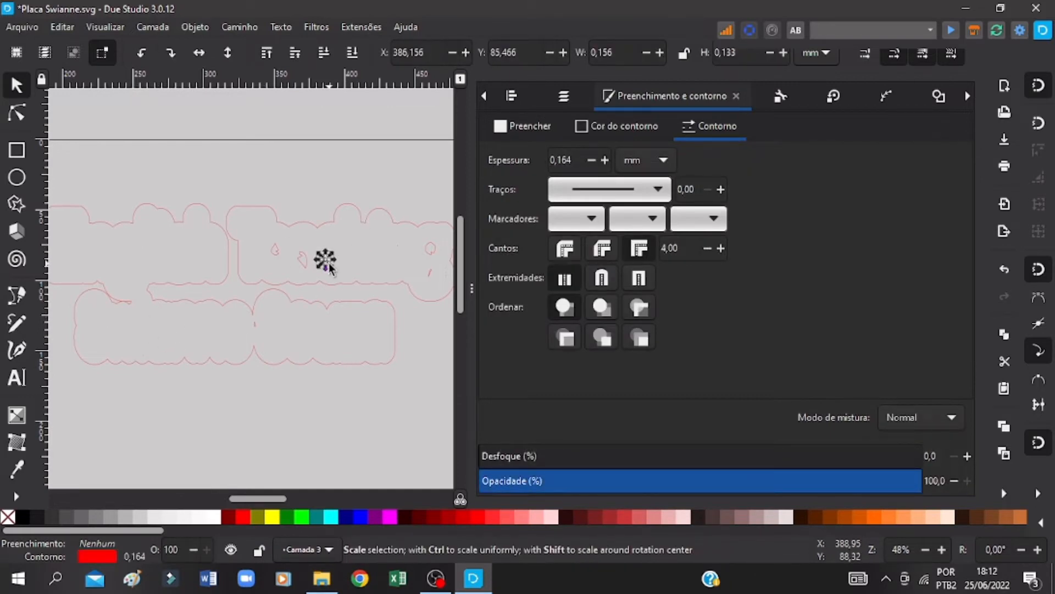
right_click(328, 243)
click(357, 221)
click(272, 248)
drag(389, 236, 257, 277)
click(251, 253)
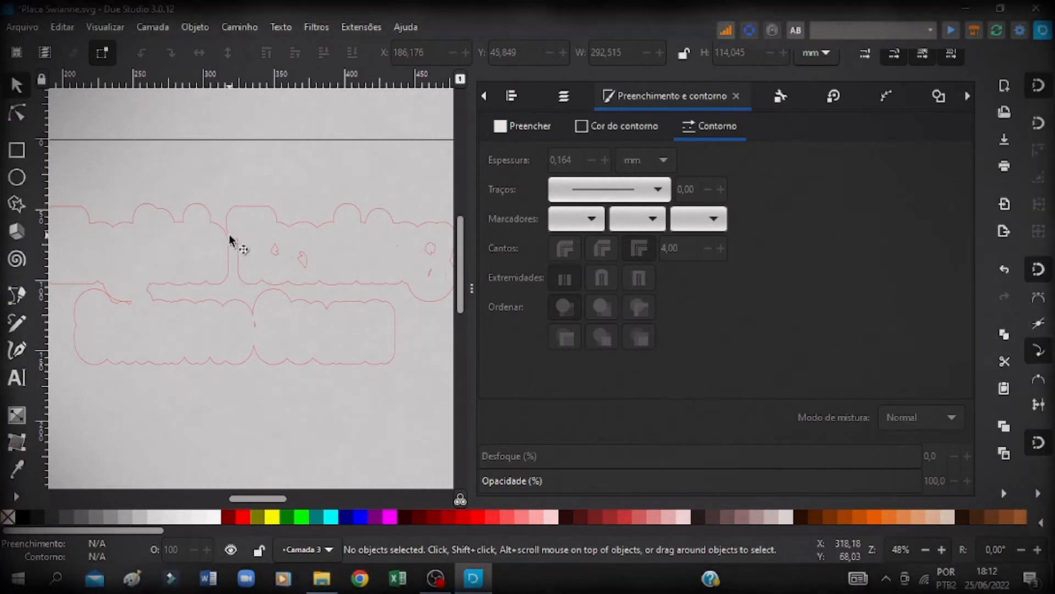
key(ctrl+s)
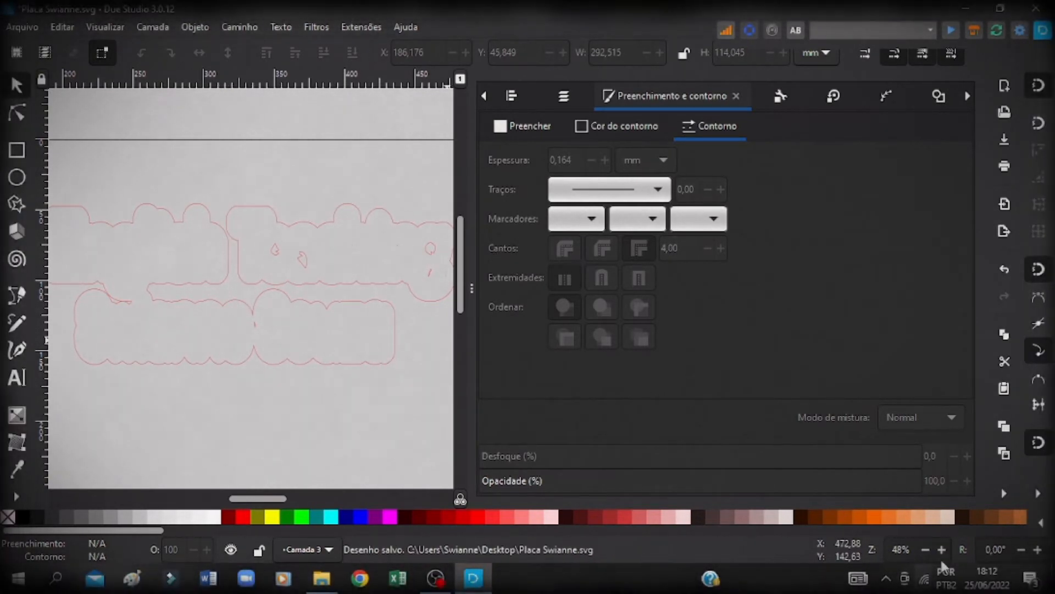
Step: Expand the lettering outline further with a dynamic offset to about 297 × 120 mm overall, and save the drawing
click(941, 549)
click(942, 549)
click(943, 545)
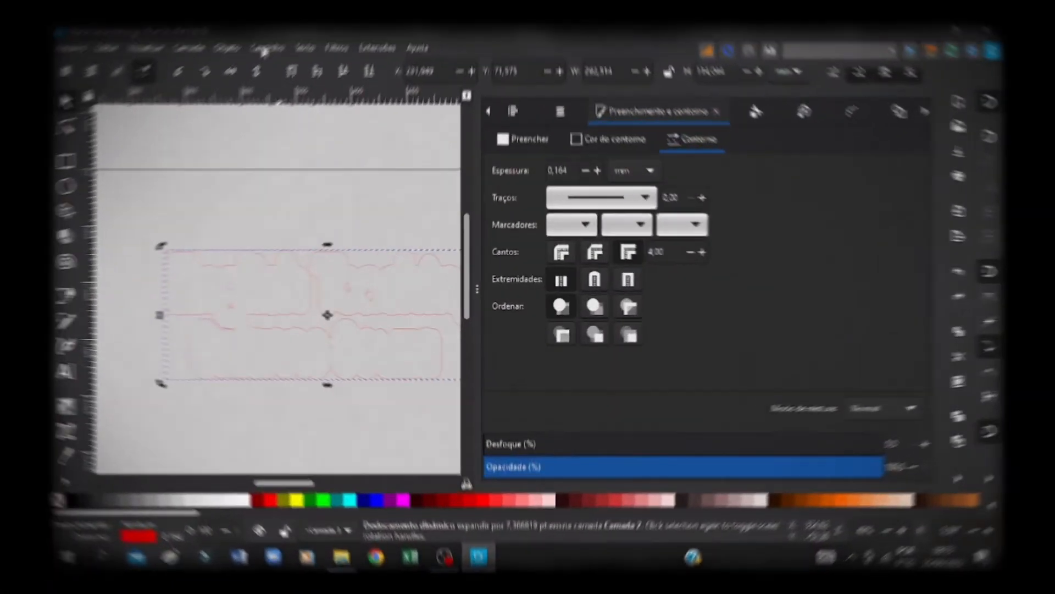
click(377, 129)
click(416, 292)
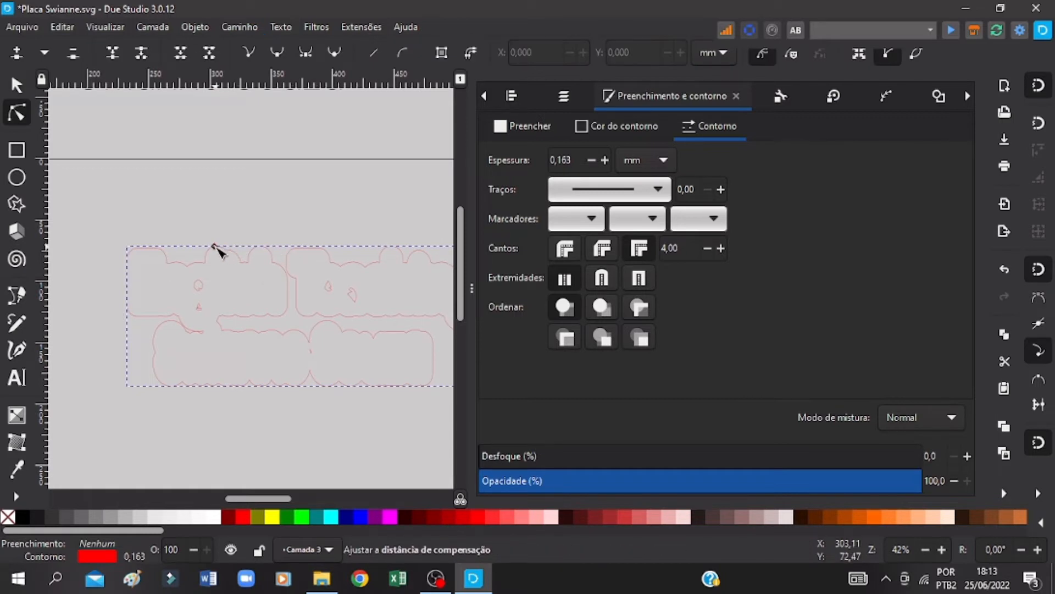
drag(218, 246, 222, 243)
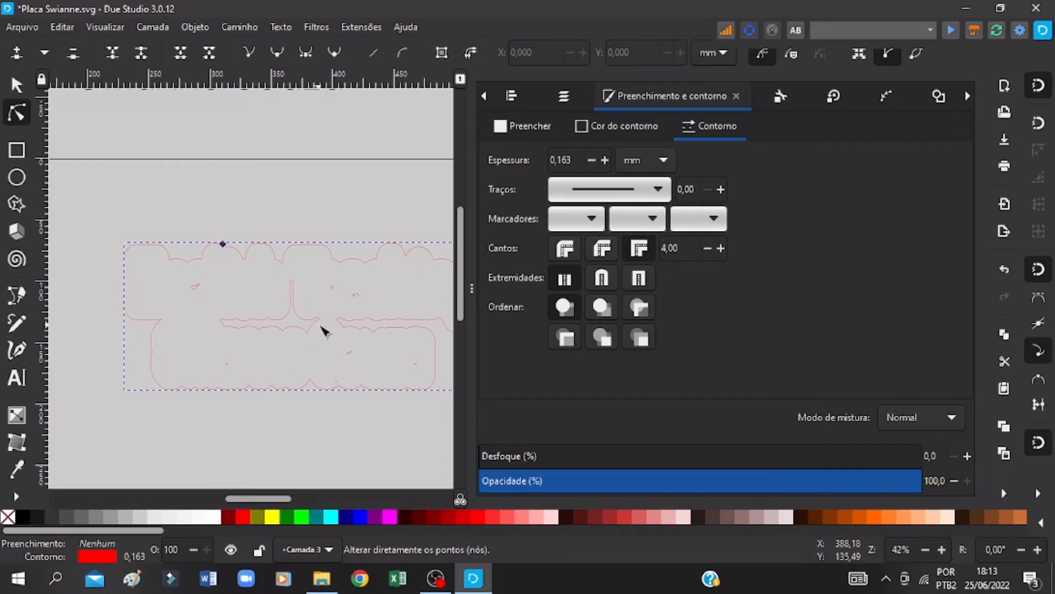
key(ctrl+s)
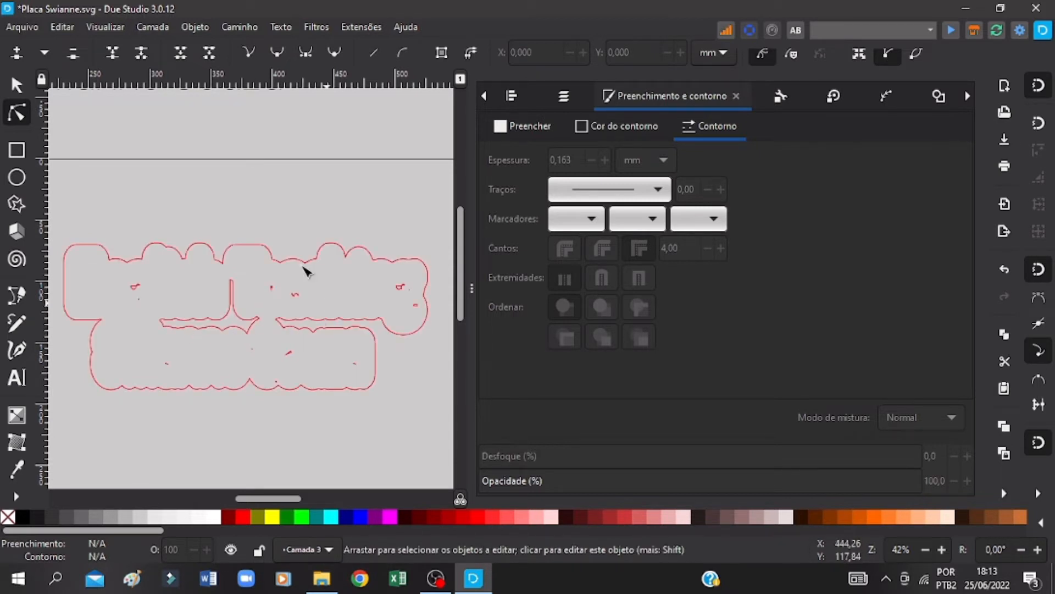
Step: Convert the enlarged lettering outline to a path, break it apart into separate paths, and save the drawing
key(s)
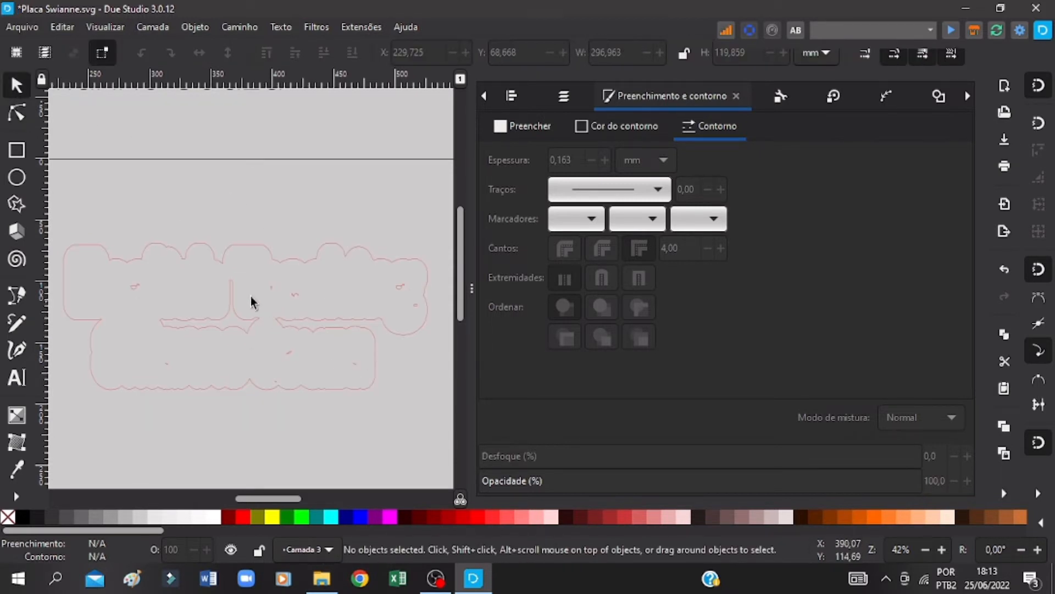
click(249, 306)
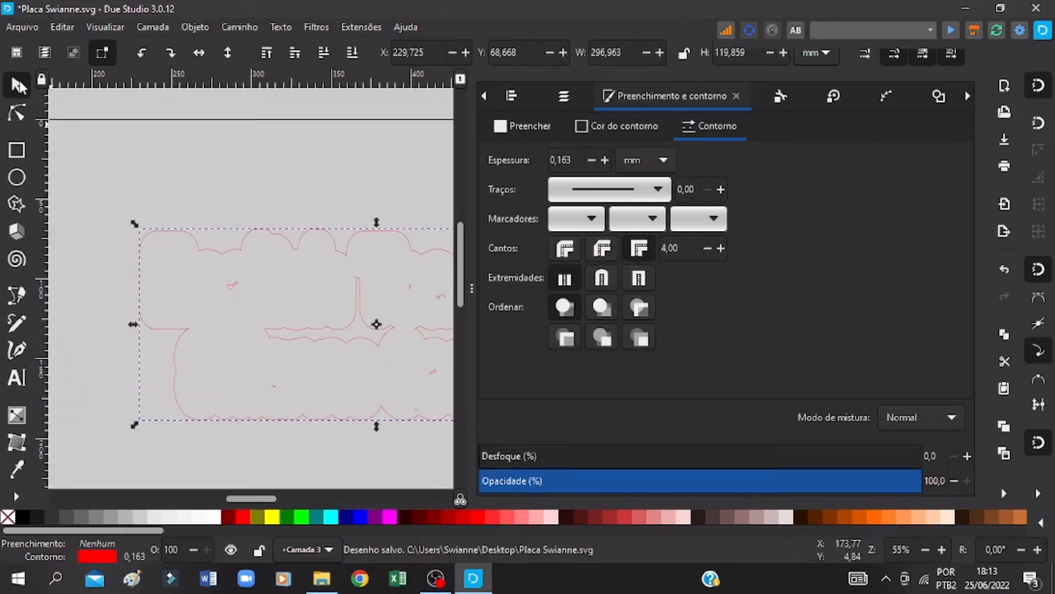
click(241, 27)
click(250, 41)
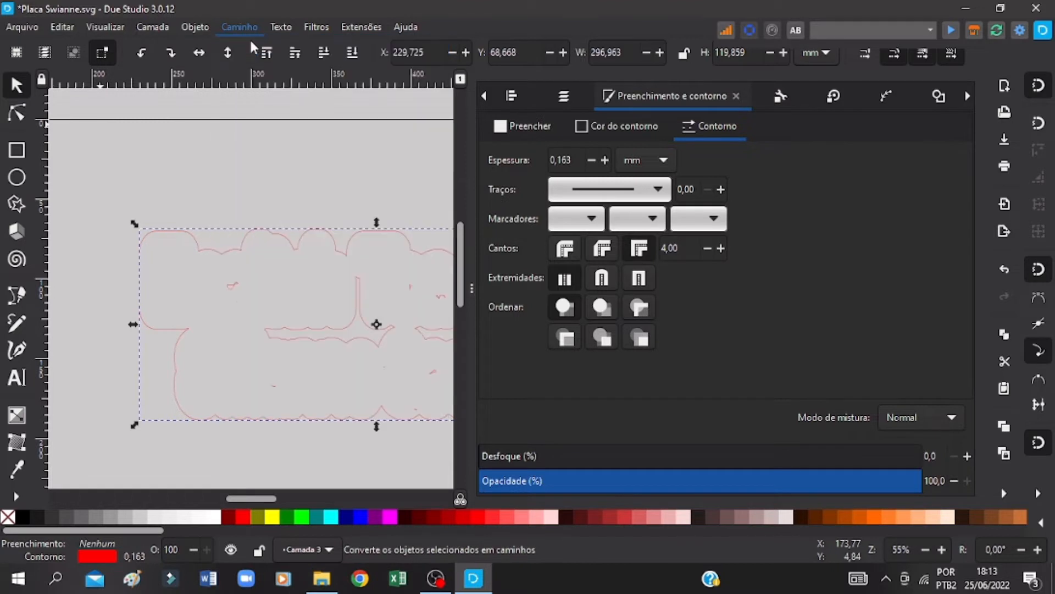
click(245, 24)
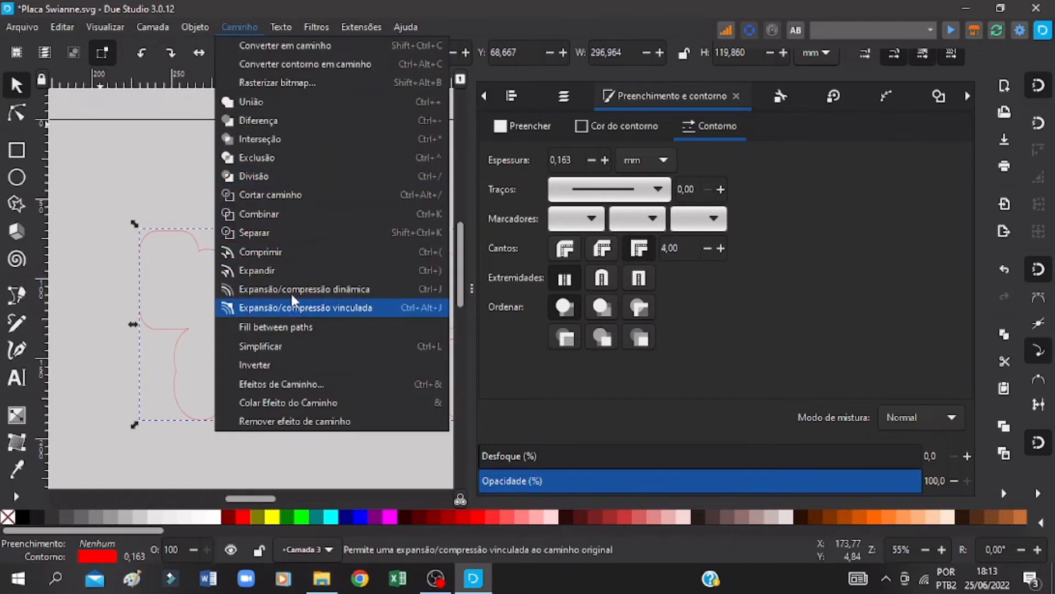
click(268, 233)
key(ctrl+s)
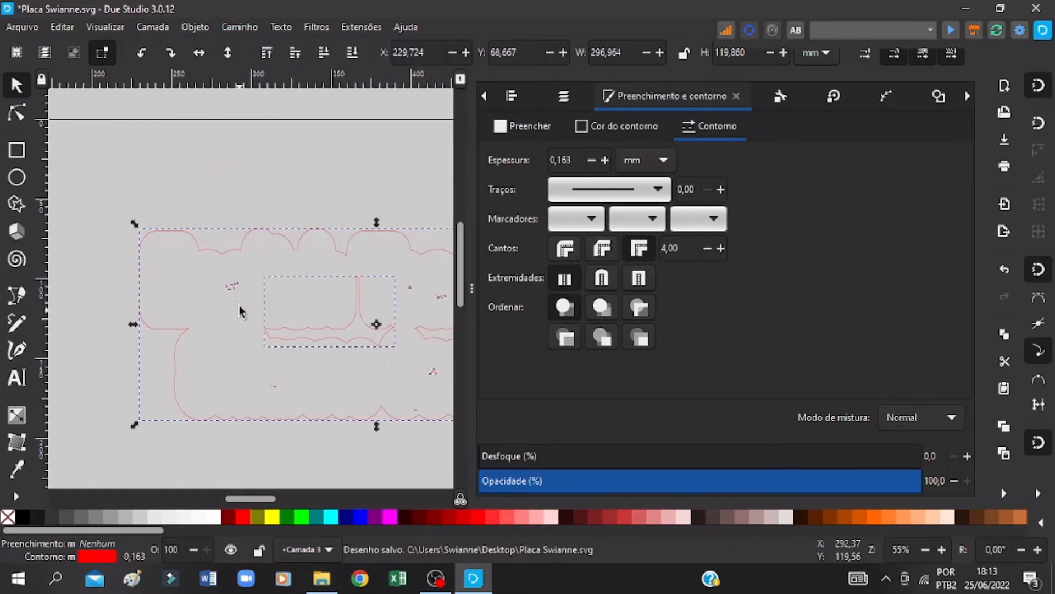
Step: Select the cluster of small leftover fragments inside the enlarged outline of the word English and delete it
click(276, 367)
drag(252, 268, 215, 309)
right_click(232, 288)
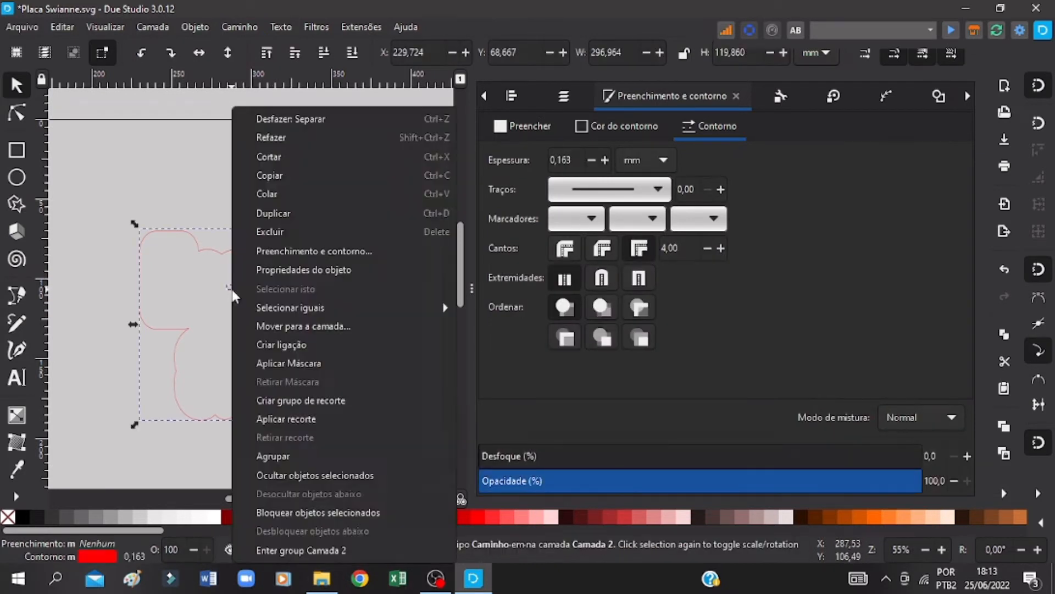
click(200, 244)
shift+click(203, 247)
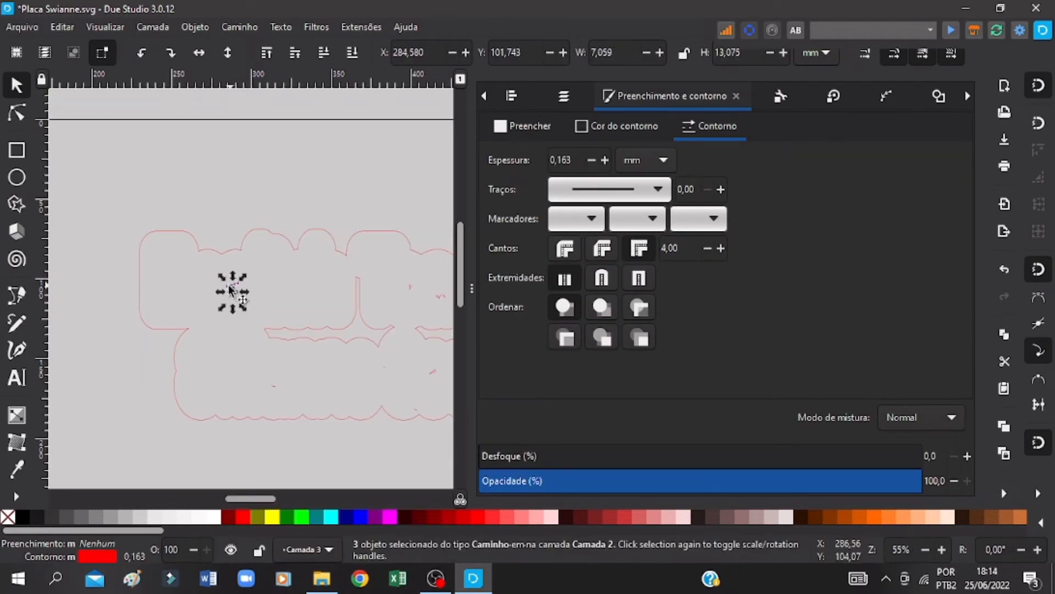
right_click(234, 297)
click(276, 226)
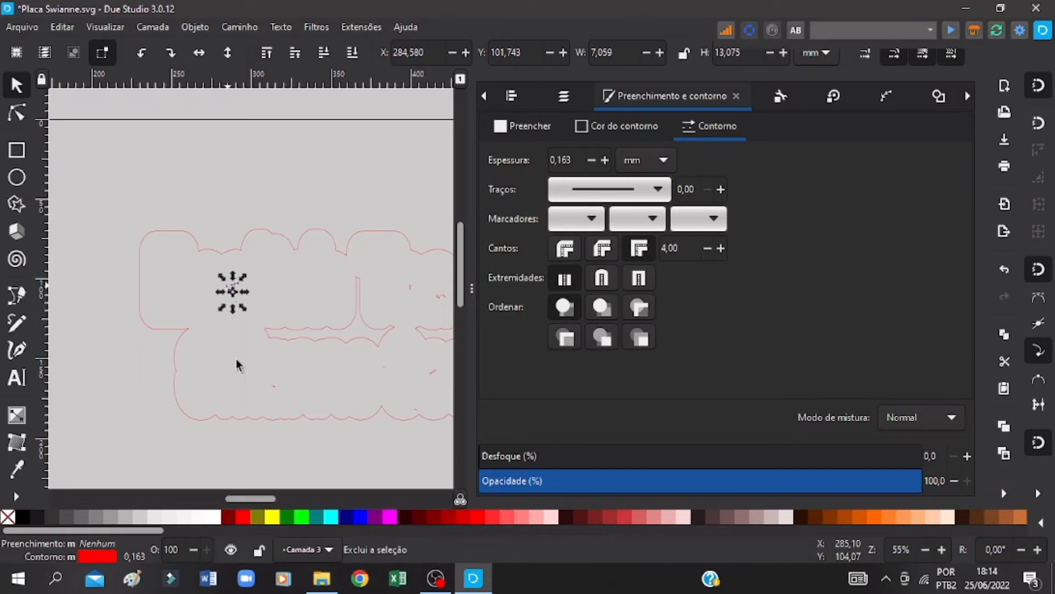
Step: Delete the clusters of small leftover fragments inside the enlarged outline of the upper text line, including those at its right end
key(ctrl+s)
drag(235, 359, 449, 387)
shift+click(339, 328)
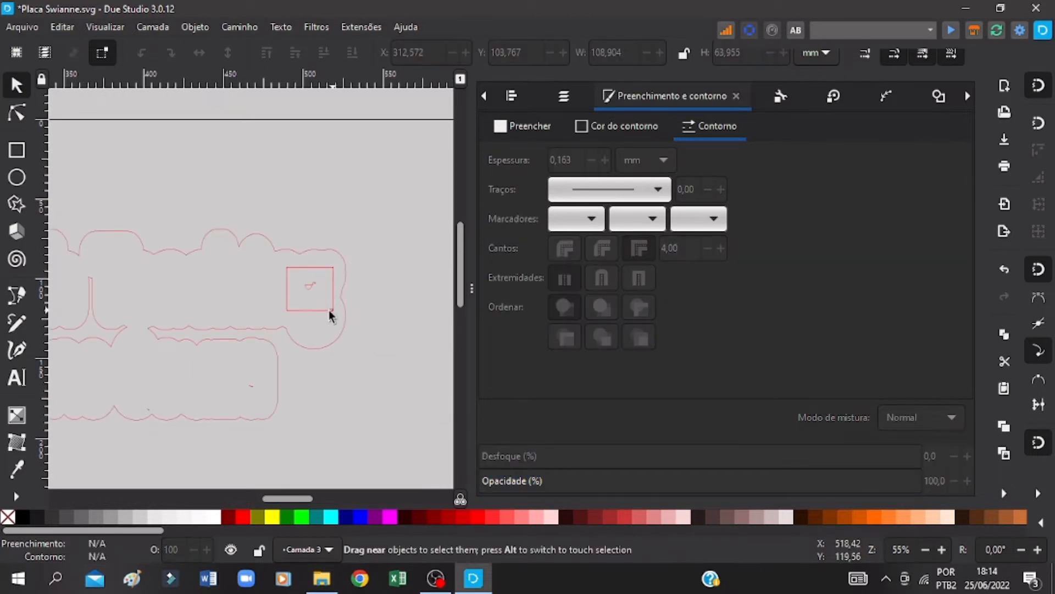
drag(328, 313, 332, 310)
shift+click(315, 252)
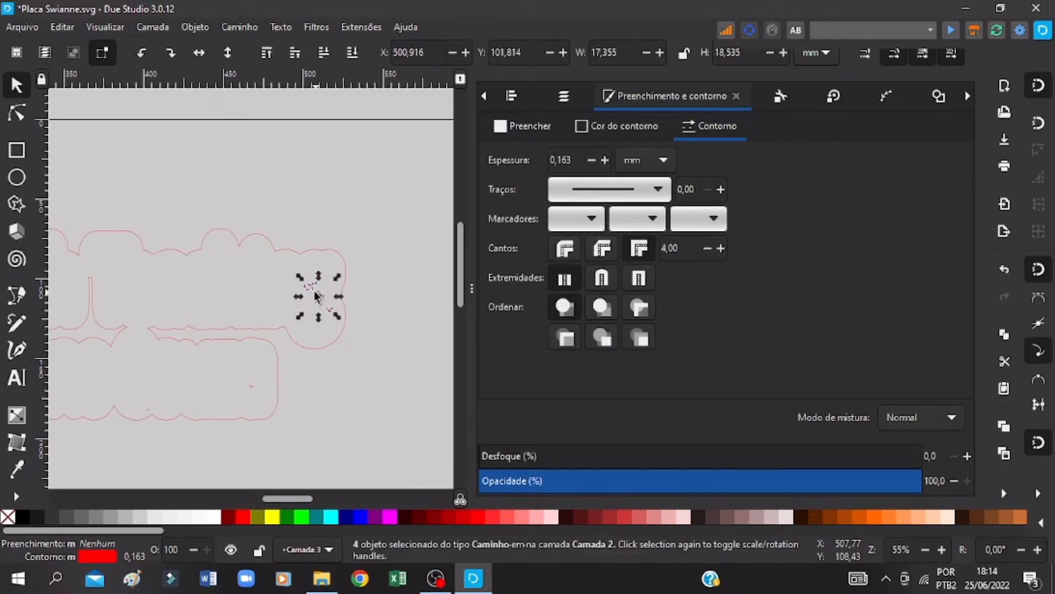
right_click(309, 291)
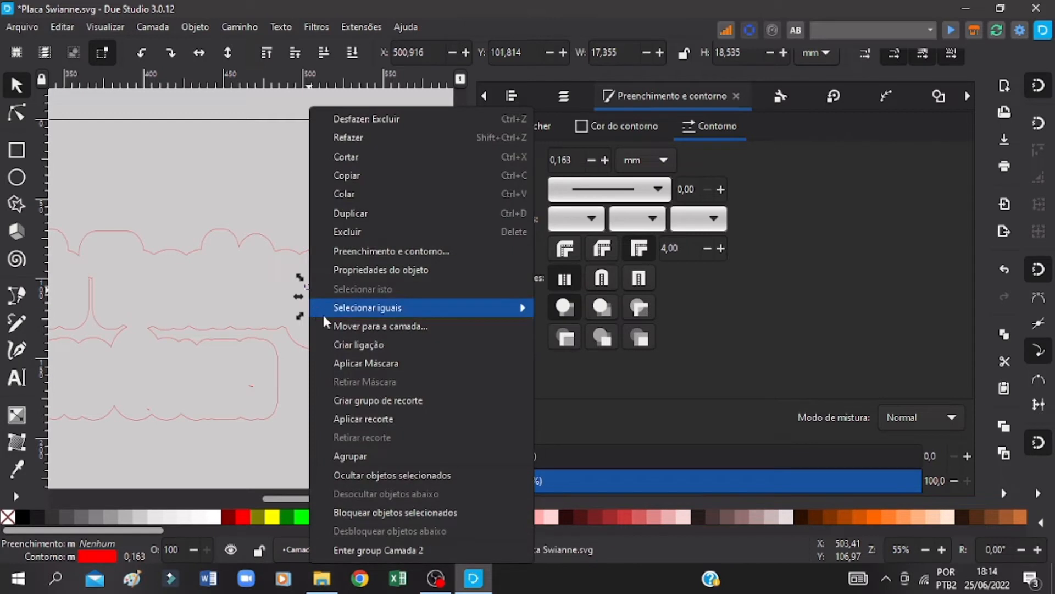
click(344, 231)
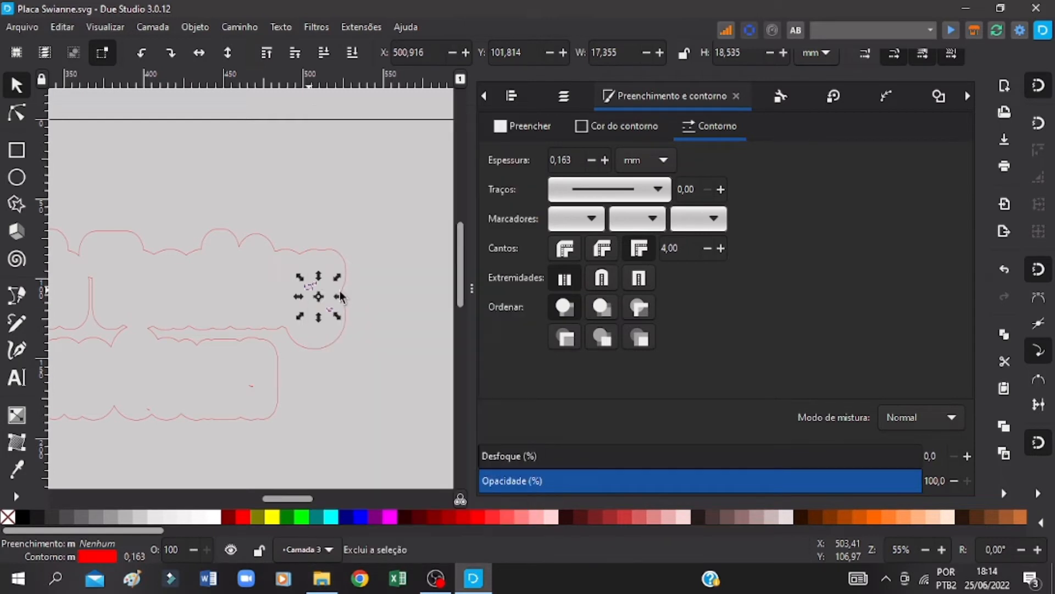
Step: Delete the two remaining specks inside the enlarged outline of the lower text line and save the drawing
click(250, 386)
right_click(250, 385)
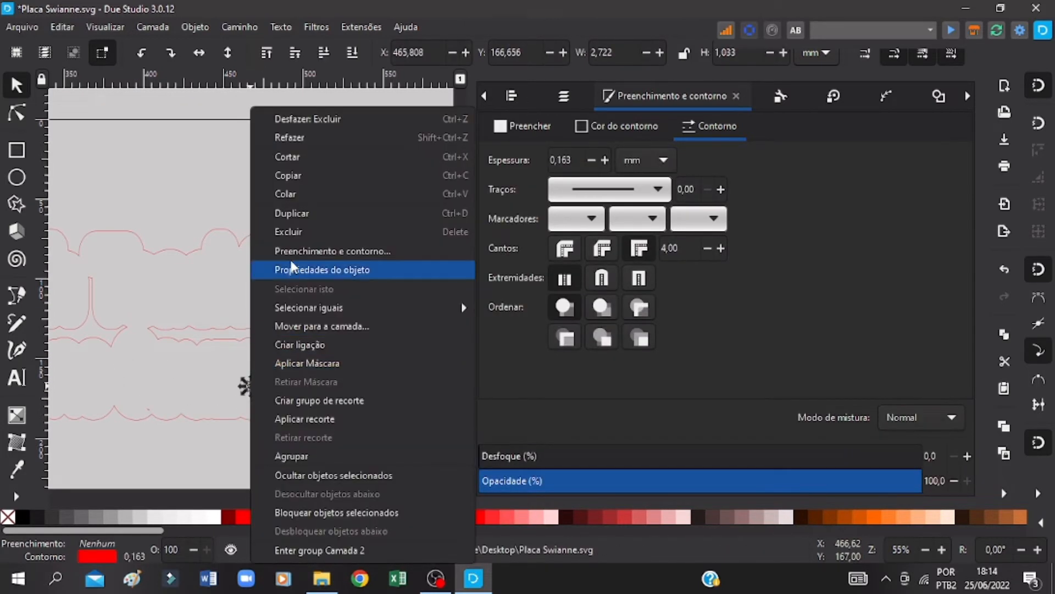
click(290, 232)
click(147, 409)
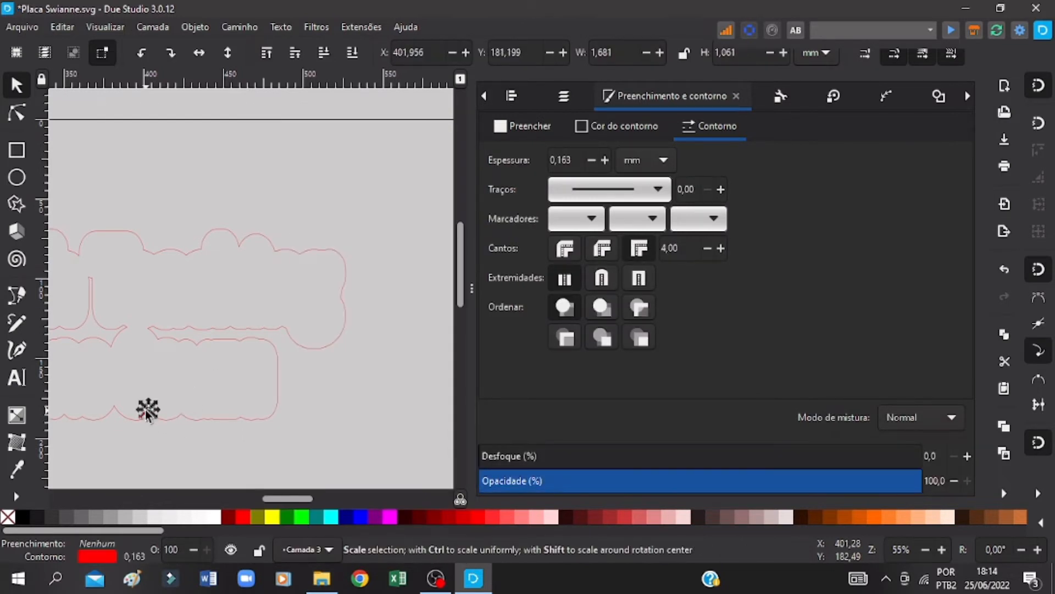
right_click(147, 410)
click(187, 234)
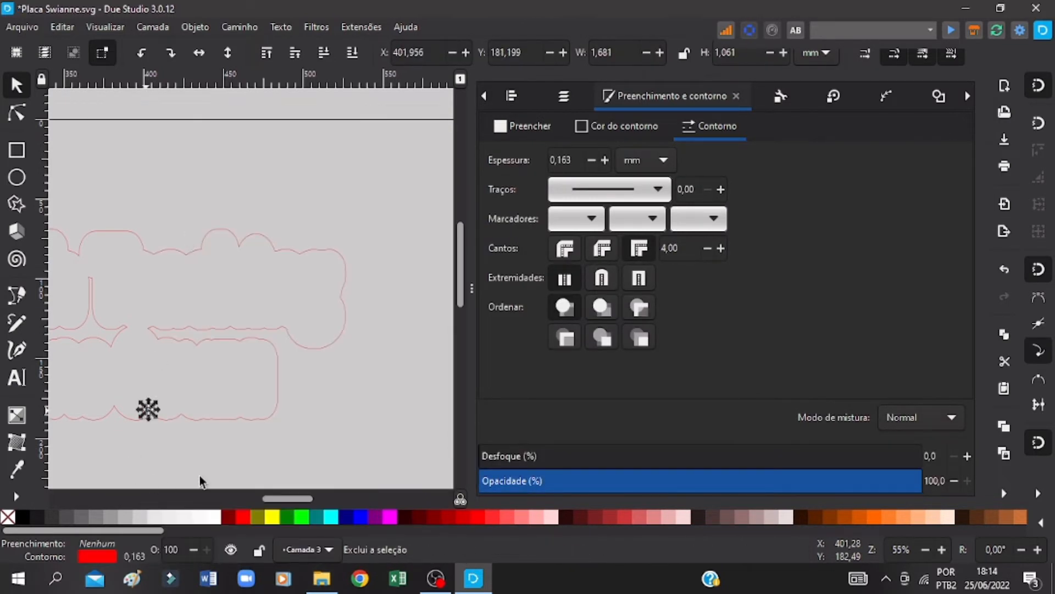
key(ctrl+s)
Step: Select the outer lettering outline together with its inner cutout and move both down to the page's lower edge, about Y 302 mm
scroll(269, 367, down, 15)
scroll(267, 364, left, 6)
click(335, 245)
mouse_move(336, 157)
mouse_down()
mouse_move(280, 334)
mouse_move(186, 407)
mouse_up()
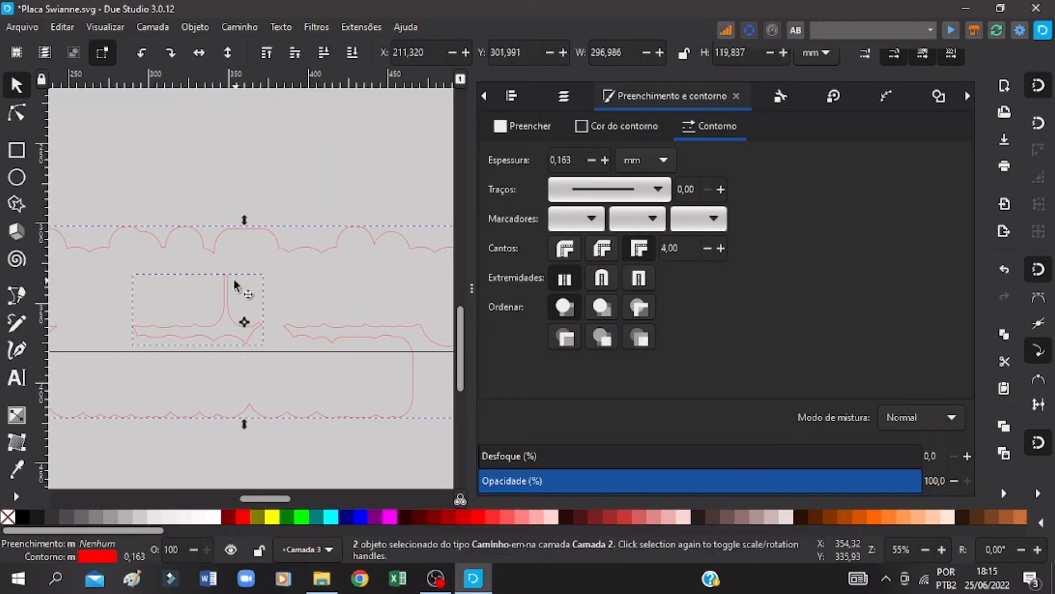
drag(233, 279, 274, 424)
key(ctrl+s)
drag(281, 500, 252, 499)
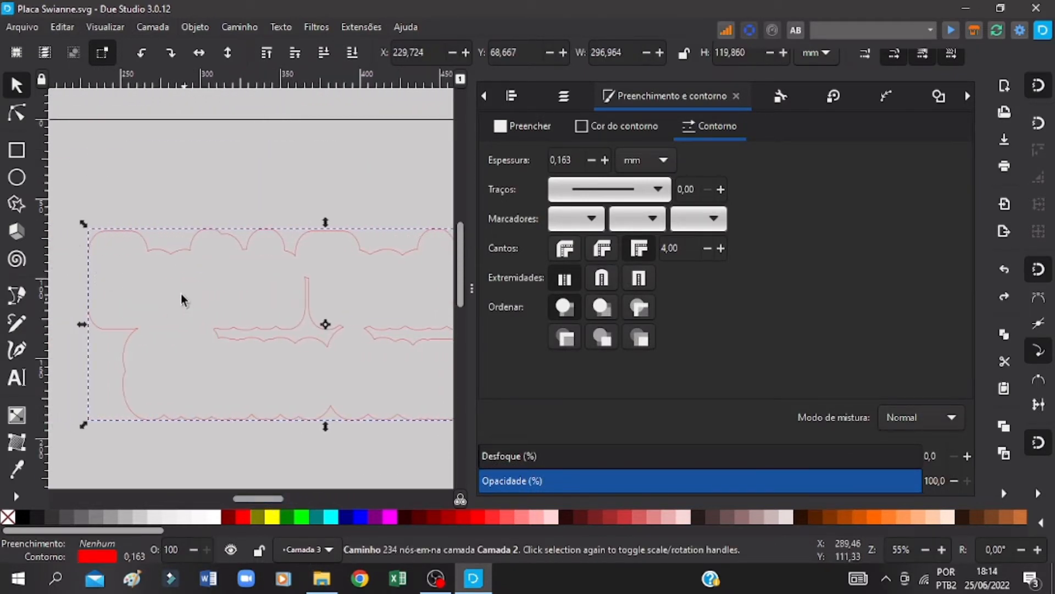
alt+click(311, 322)
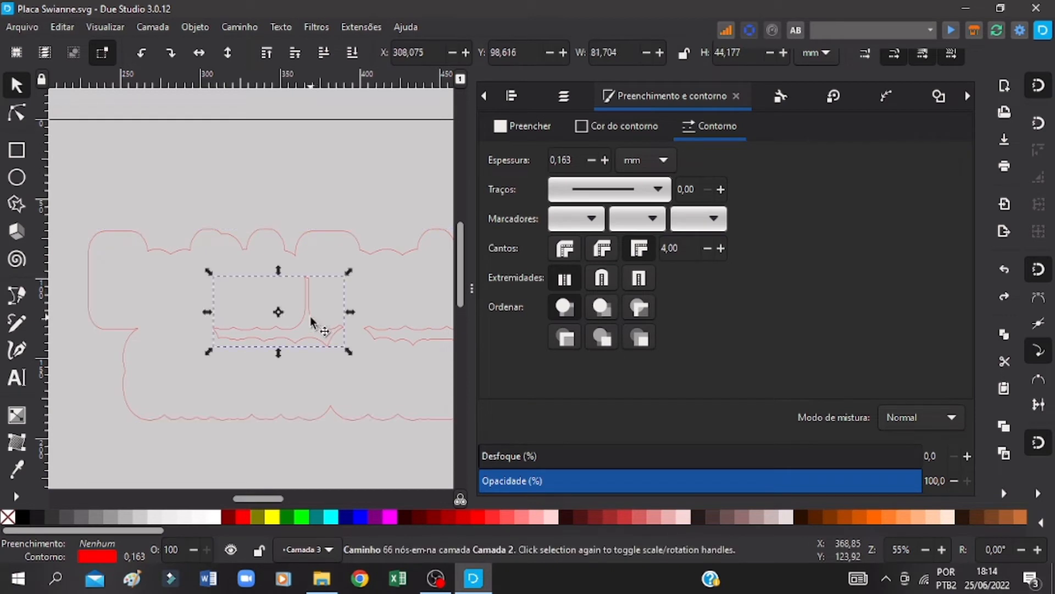
shift+click(307, 233)
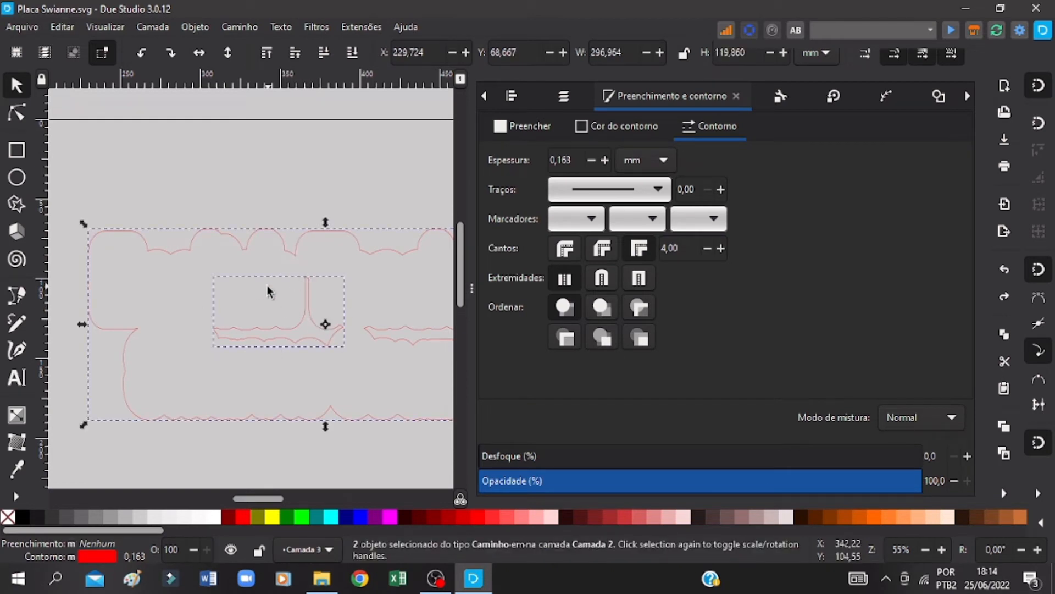
drag(304, 289, 271, 535)
Step: Select the barely visible leftover paths remaining at the lettering outline's former location, delete them, and save the drawing
scroll(279, 308, up, 8)
drag(89, 252, 406, 460)
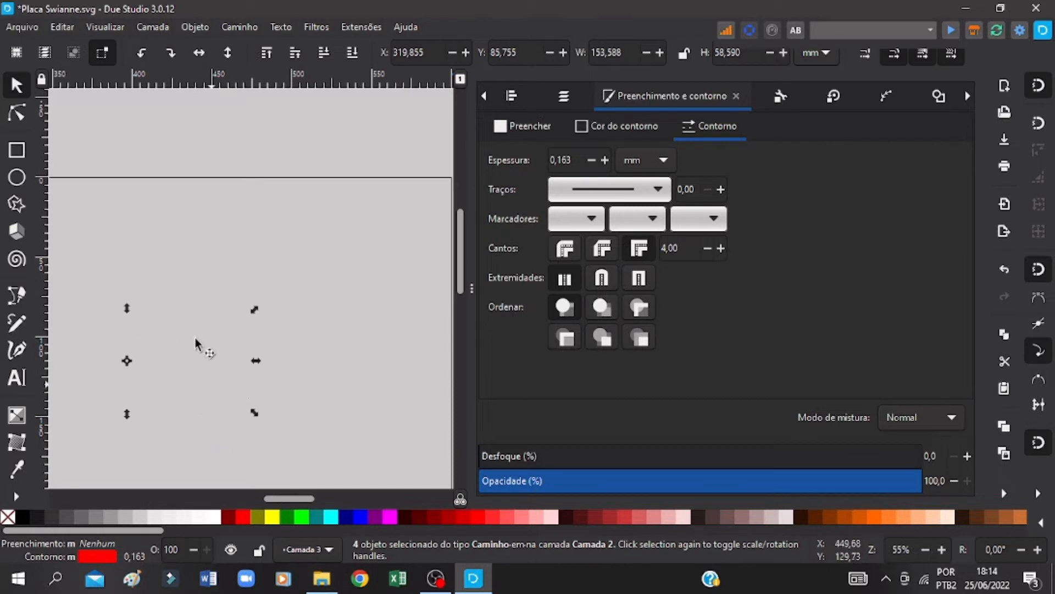
key(ctrl+s)
drag(292, 497, 266, 498)
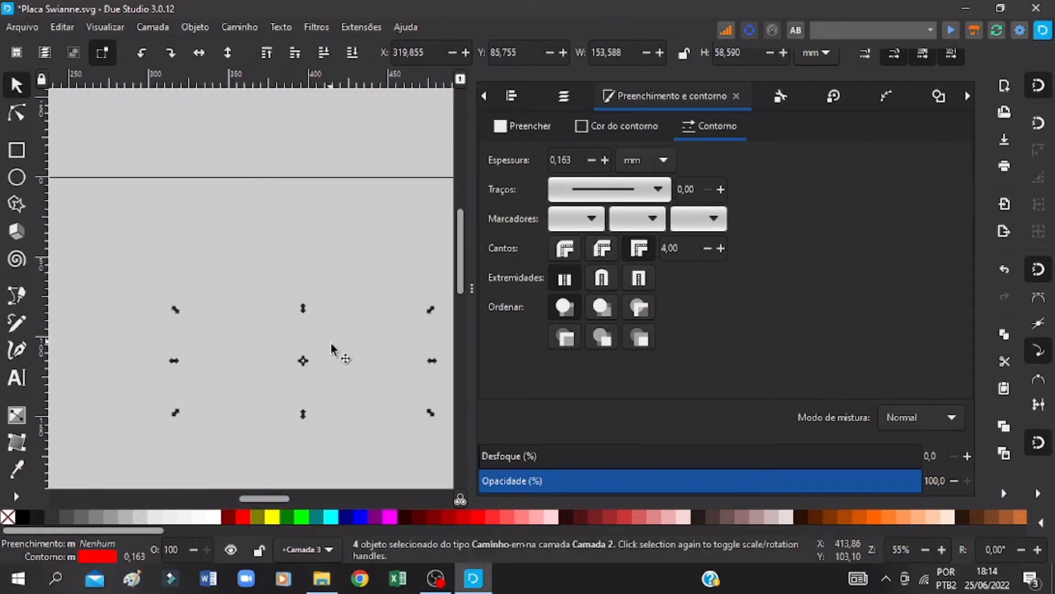
right_click(304, 327)
click(342, 442)
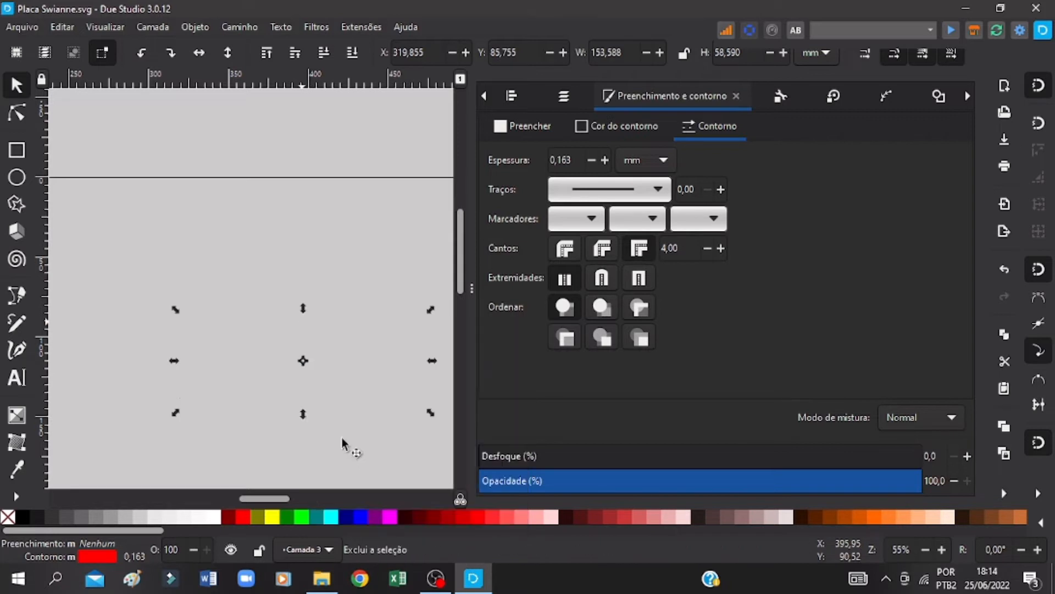
drag(140, 251, 407, 430)
scroll(360, 354, down, 3)
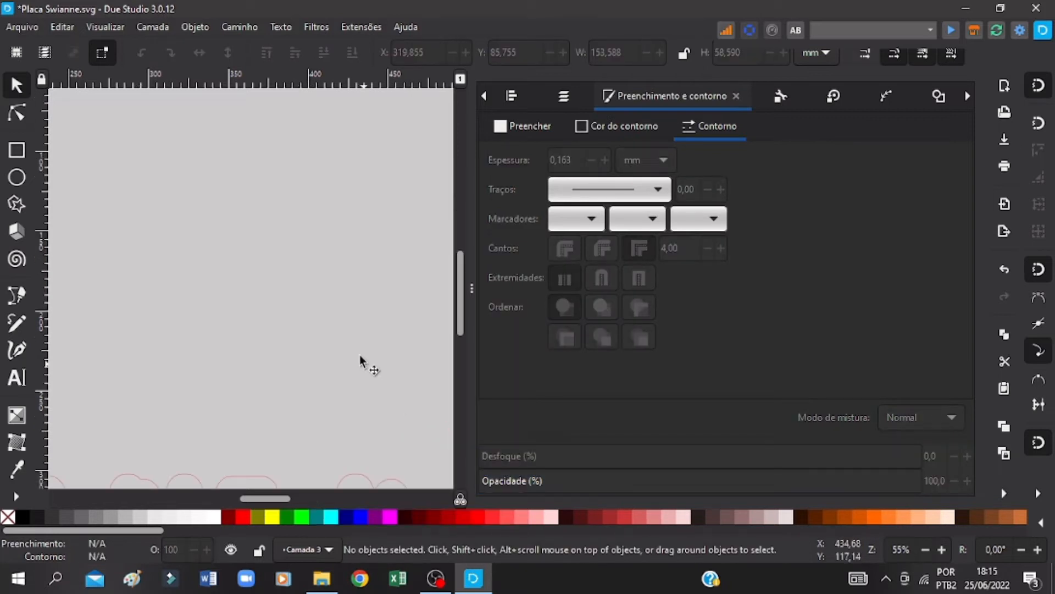
Step: Move the lettering outline and its inner cutout back up fully onto the page, to about X 228, Y 219 mm, and save
scroll(353, 334, down, 5)
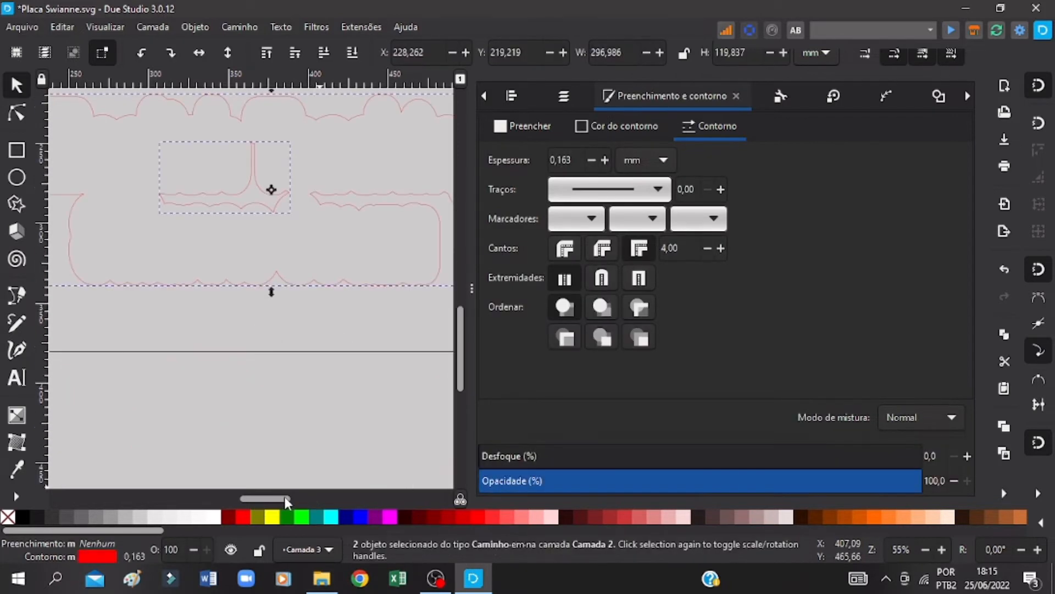
key(ctrl+s)
drag(280, 499, 260, 499)
scroll(405, 297, up, 4)
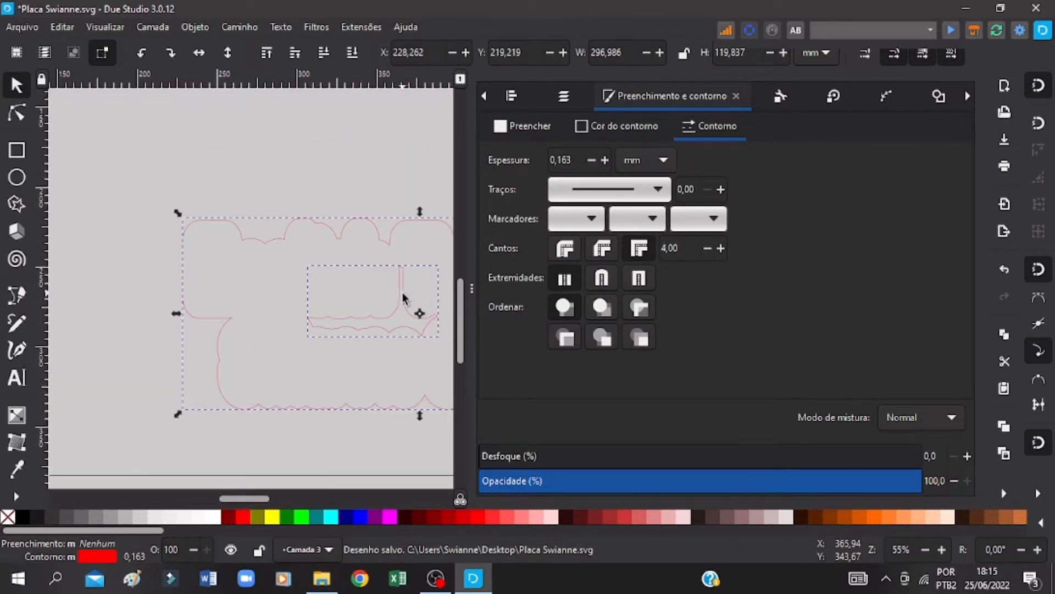
key(ctrl+s)
drag(264, 503, 284, 503)
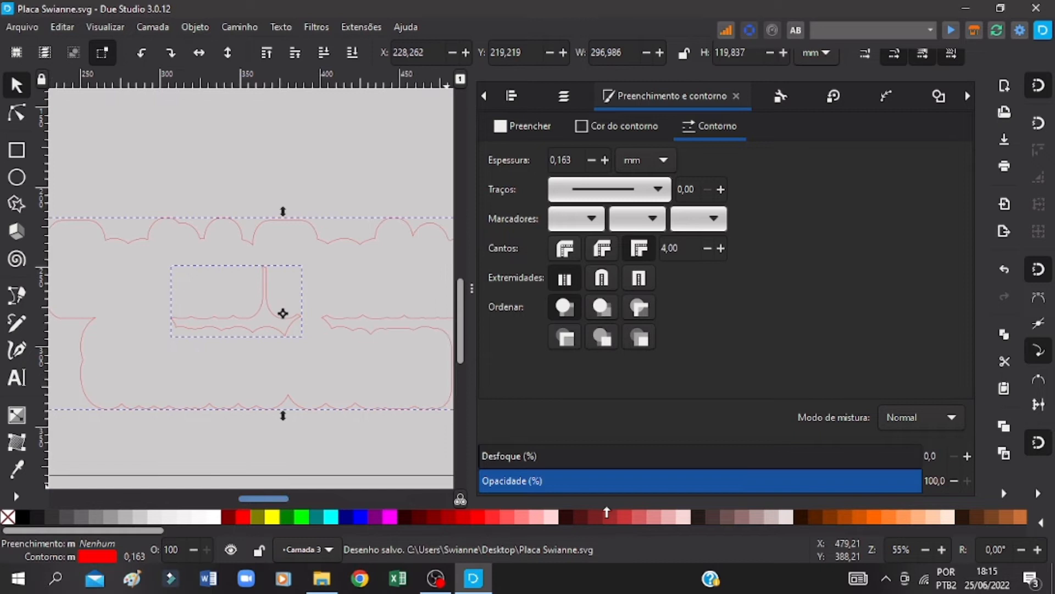
click(927, 548)
click(927, 548)
click(927, 548)
click(928, 549)
click(927, 548)
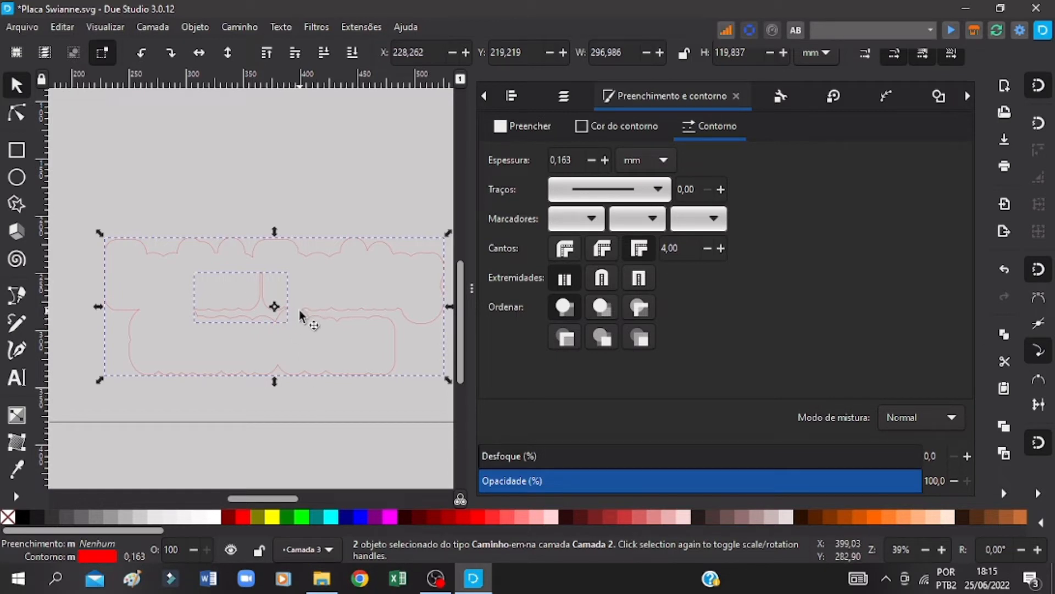
click(307, 381)
key(ctrl+s)
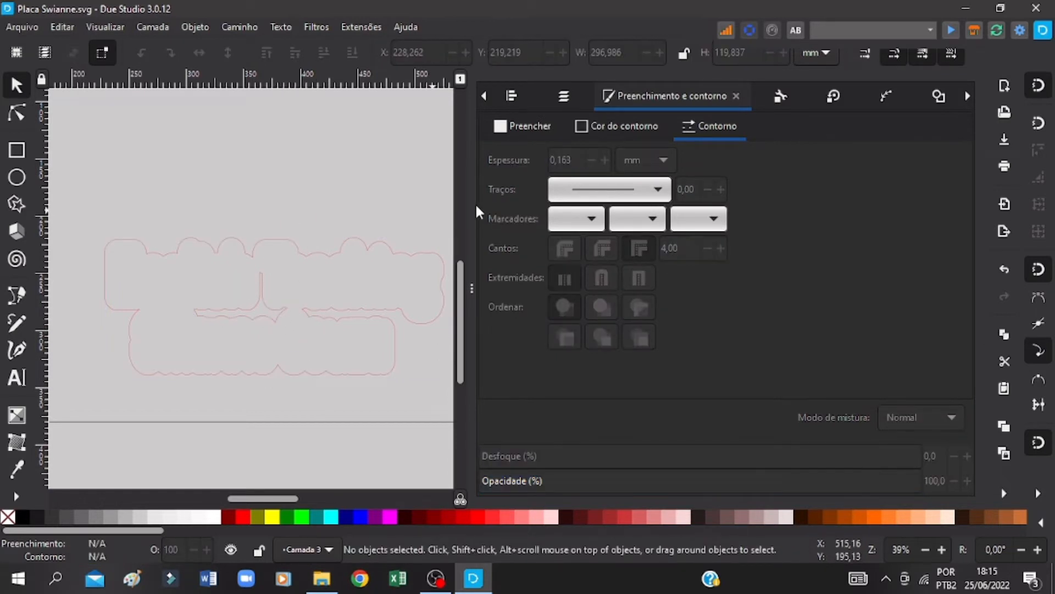
Step: Shift the lettering outline up and to the left, and place the hash backing outline in the page's lower-left corner, about X 2, Y 197 mm
drag(438, 202, 51, 409)
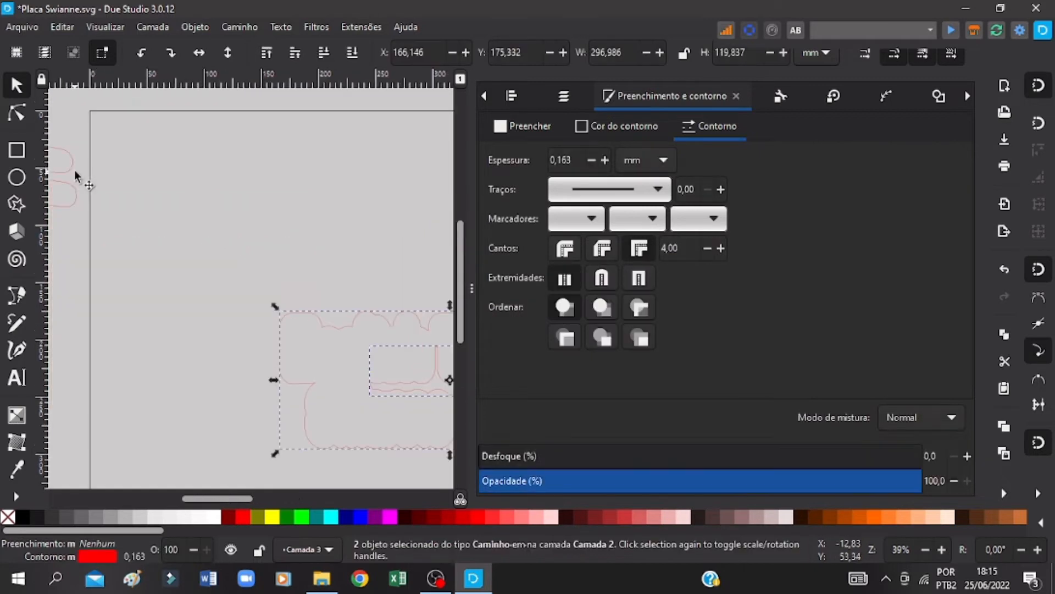
click(73, 169)
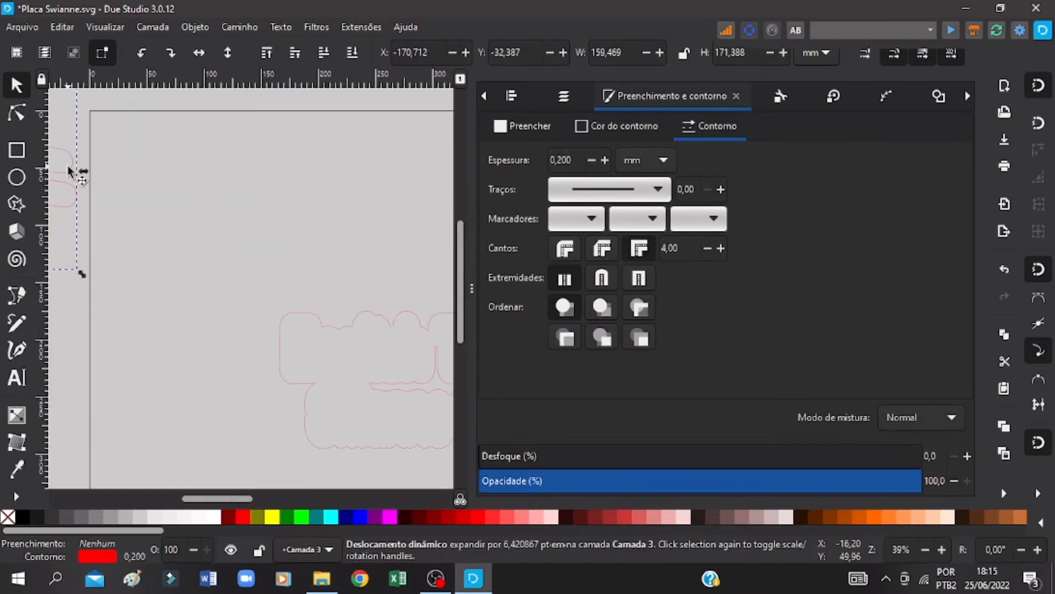
drag(71, 167, 242, 225)
drag(285, 217, 237, 417)
Step: Select the outline of the red hash symbol above the page, save the drawing, and lock the width-to-height ratio
scroll(171, 309, up, 8)
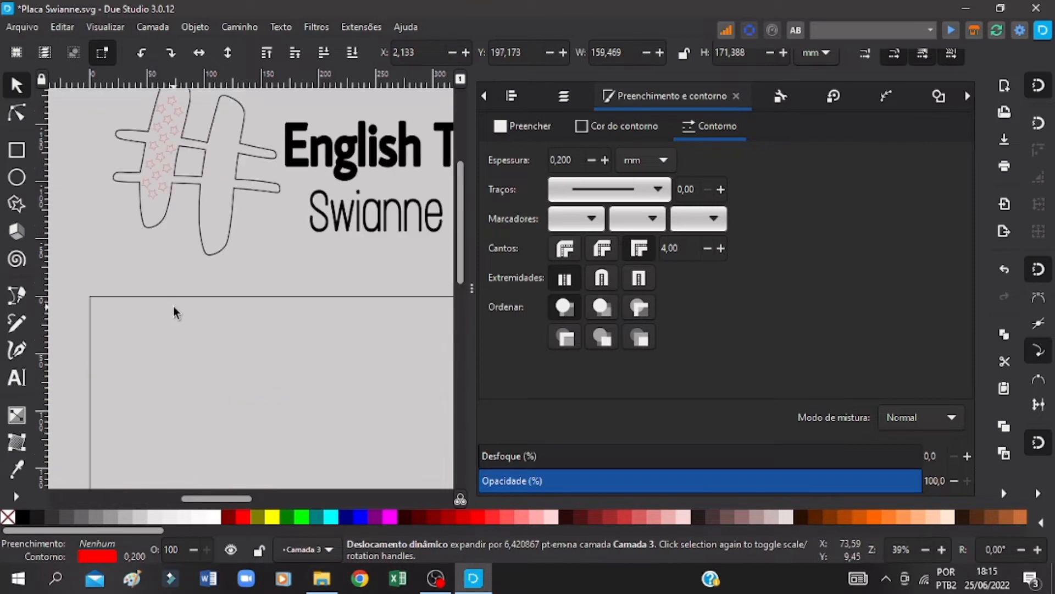
scroll(238, 190, up, 4)
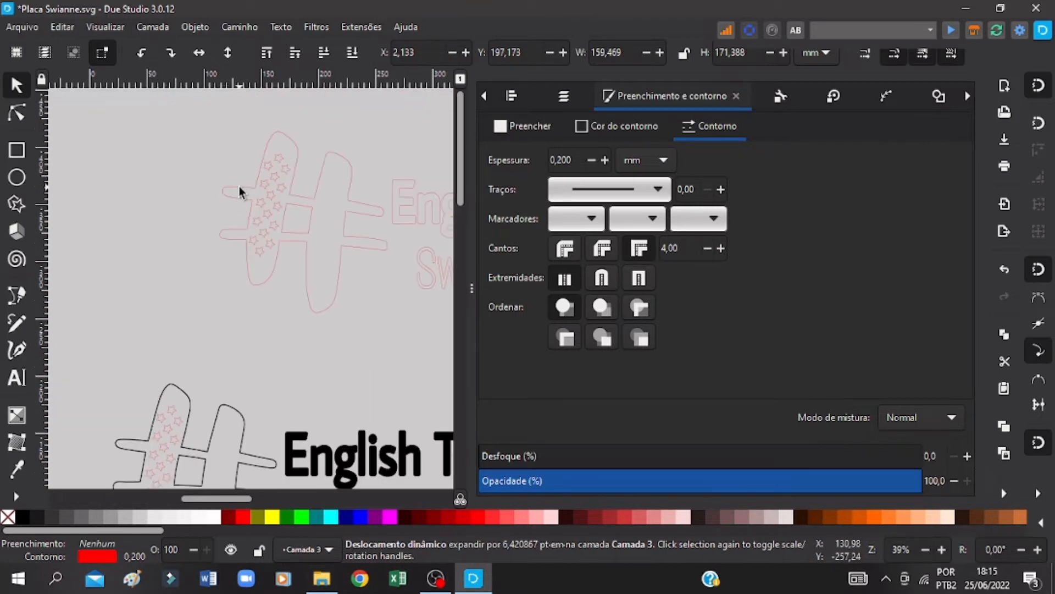
click(299, 156)
key(ctrl+s)
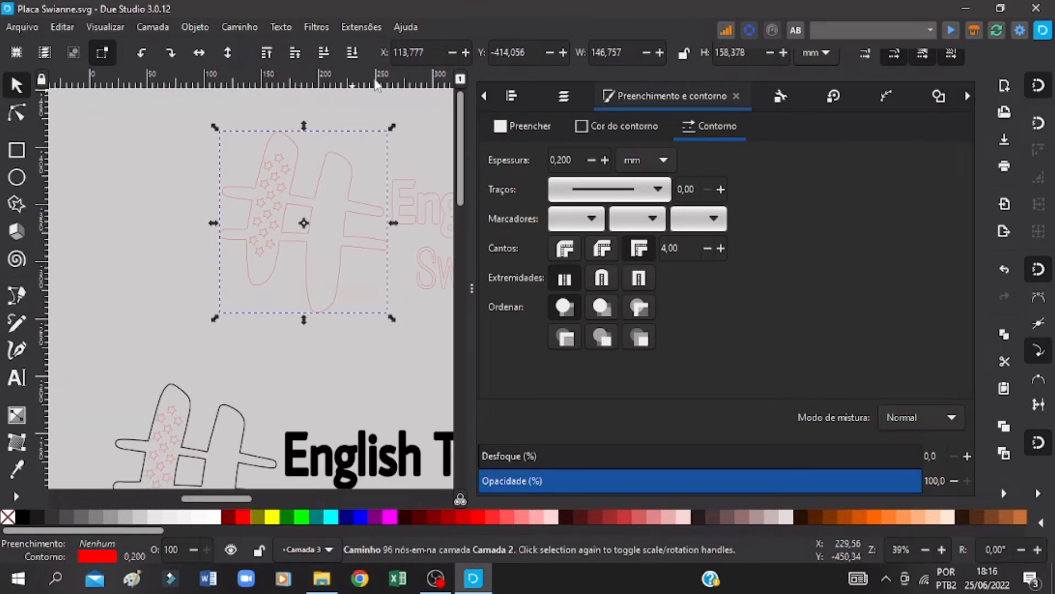
click(685, 54)
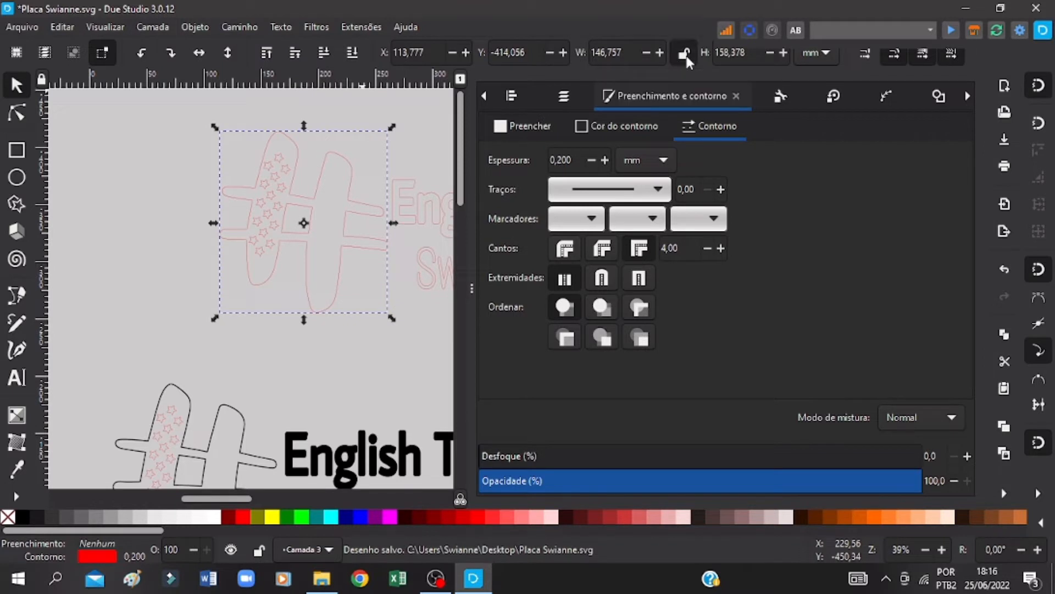
Step: Try to resize the hash outline alone to a height of 250 mm, without its stars and inner square
click(759, 57)
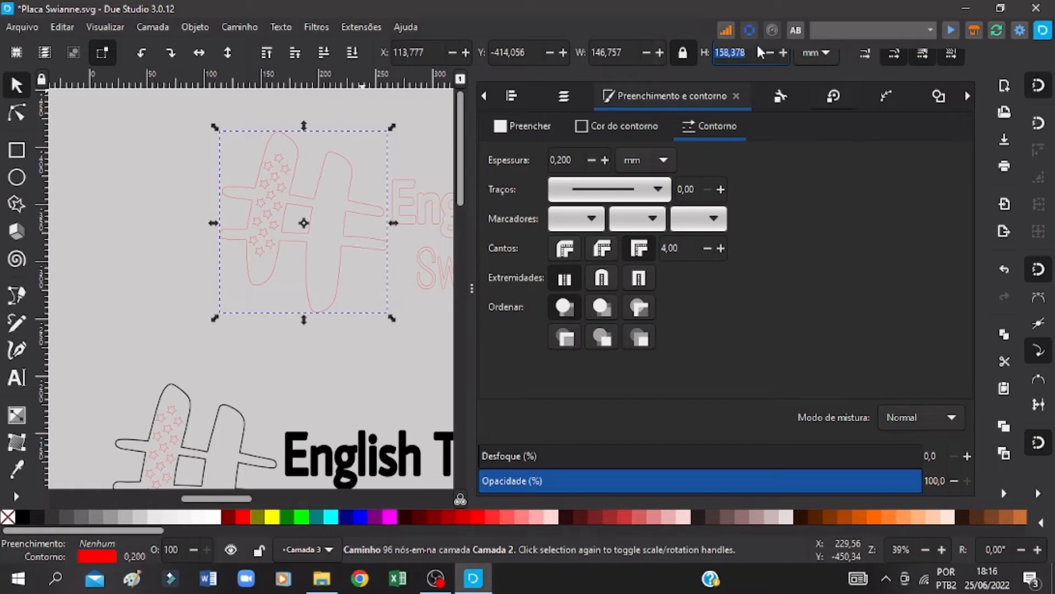
text(250)
key(Return)
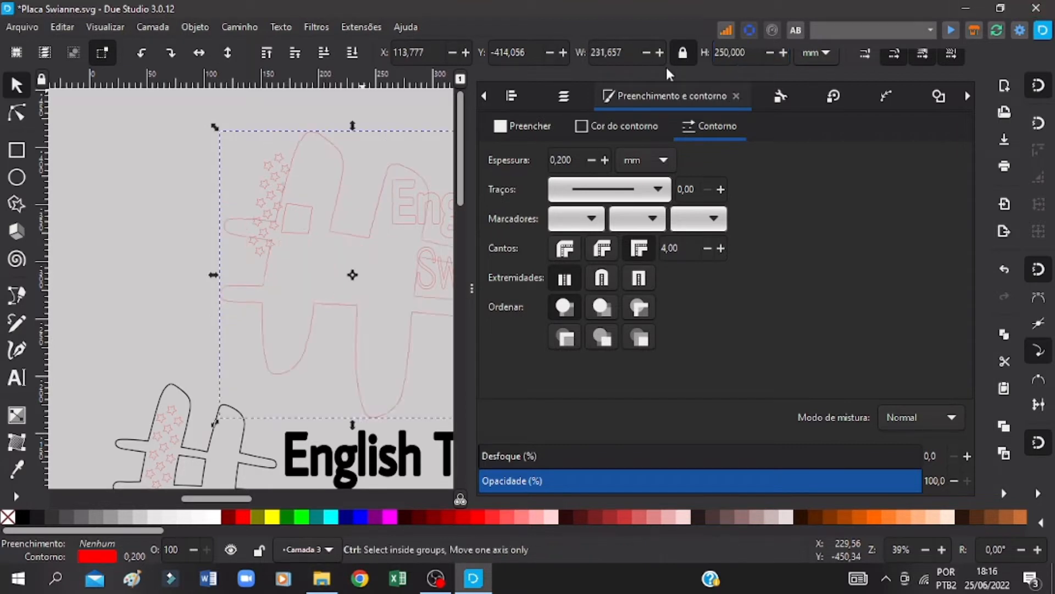
key(ctrl+z)
key(ctrl+z)
Step: Group the red hash symbol with its stars and inner square, and set the group's height to 250 mm with locked proportions
drag(184, 114, 398, 325)
right_click(316, 209)
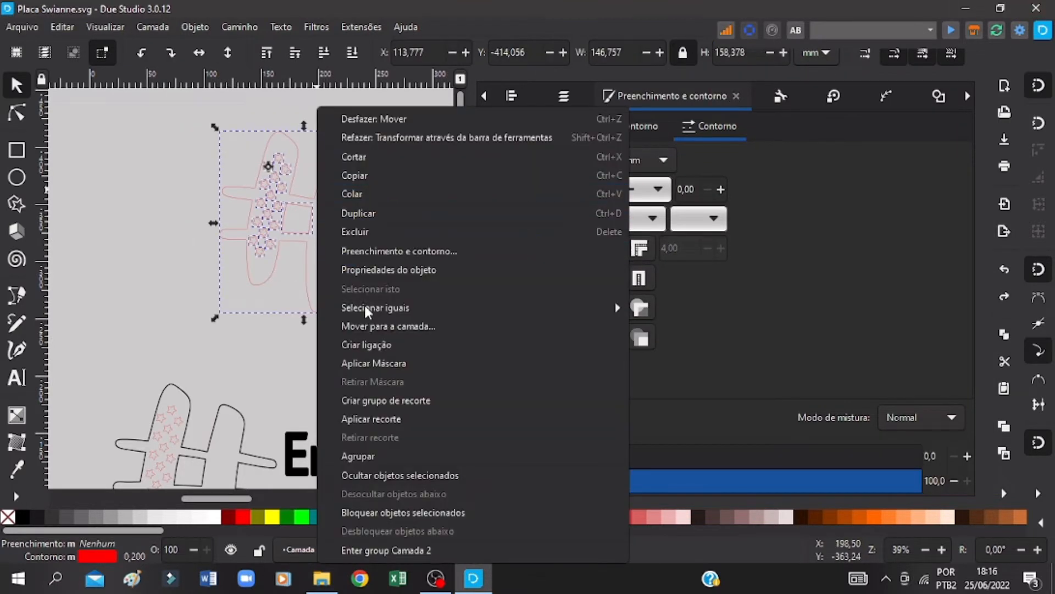
click(372, 455)
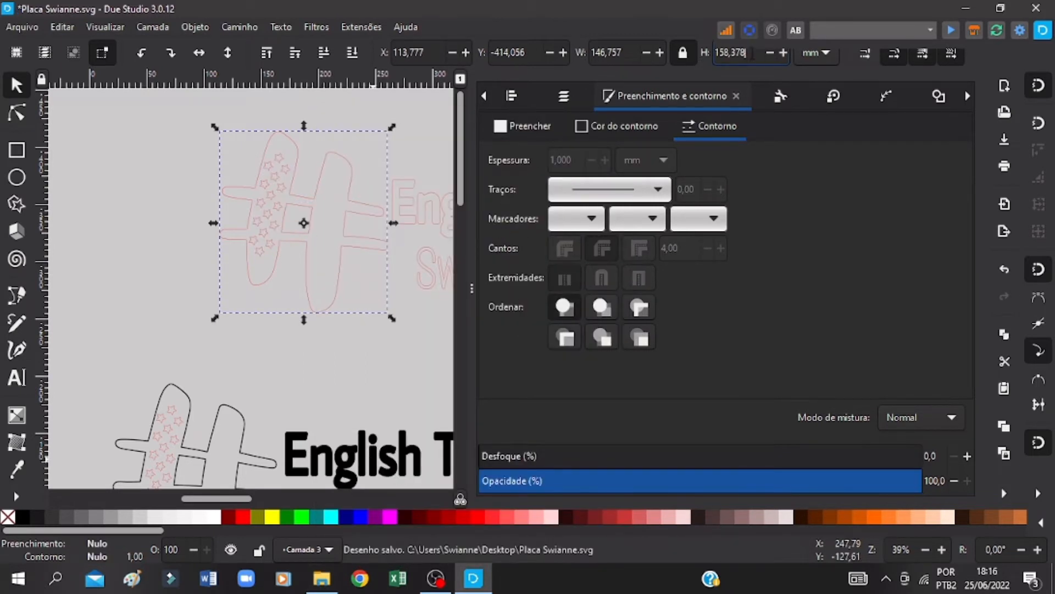
triple_click(752, 53)
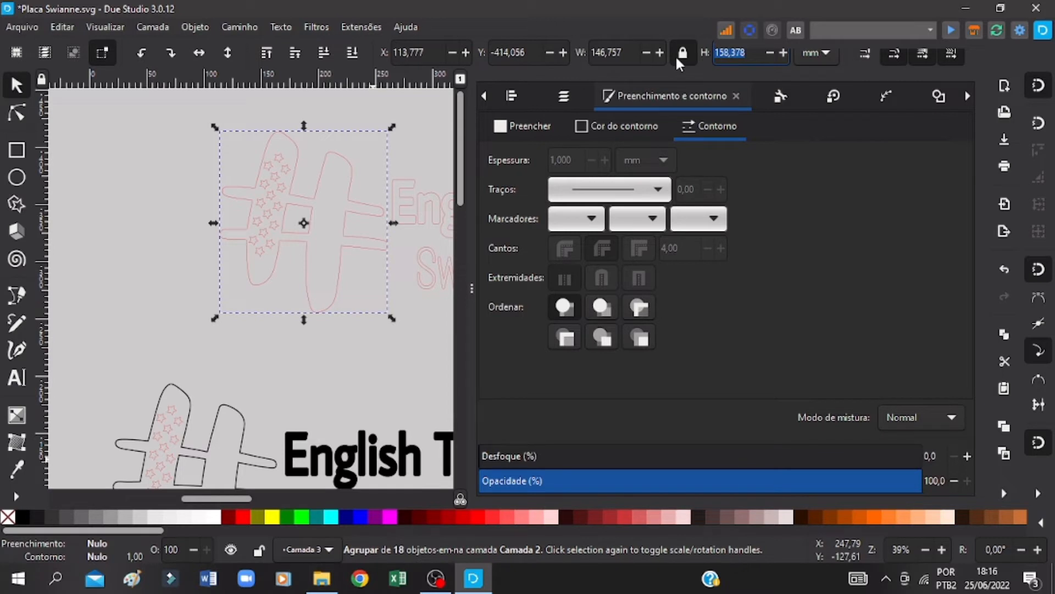
text(250)
key(Return)
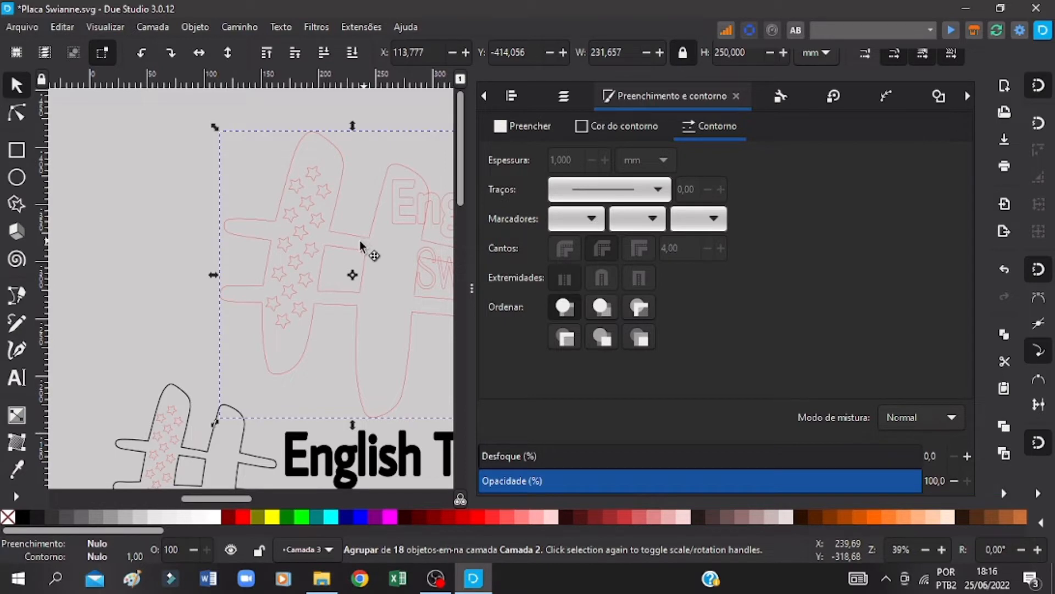
Step: Move the enlarged hash group down to the page's upper-left corner, at about X 2, Y -37 mm
drag(360, 239, 267, 327)
scroll(278, 247, down, 5)
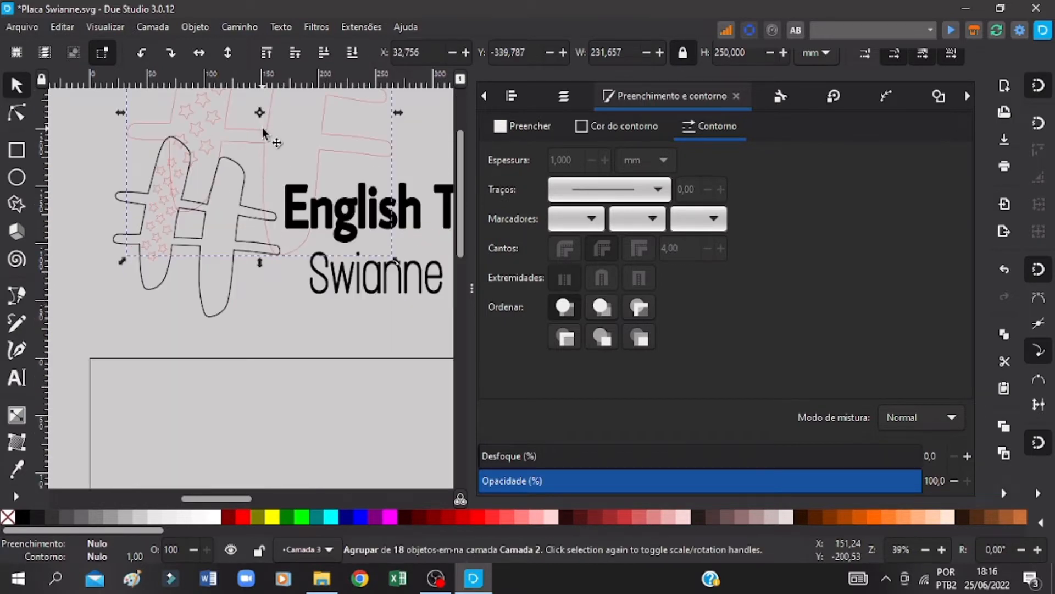
drag(262, 128, 259, 478)
scroll(273, 319, down, 6)
drag(266, 234, 231, 248)
scroll(236, 401, down, 3)
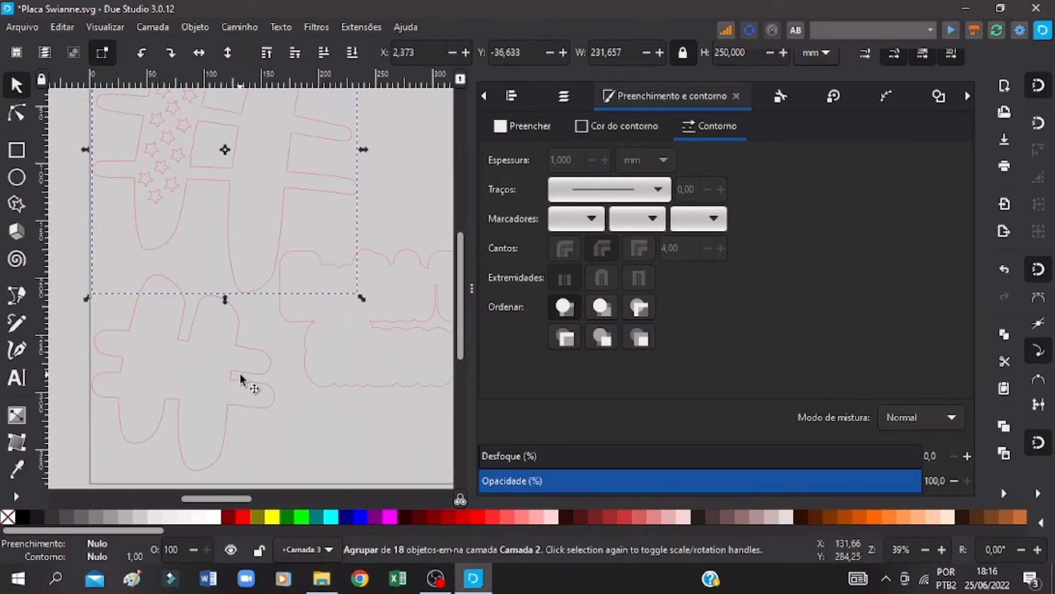
Step: Move the hash backing outline up from the page's lower-left corner so that it overlaps the enlarged hash group
click(241, 375)
drag(239, 320, 242, 123)
click(241, 125)
scroll(233, 189, up, 6)
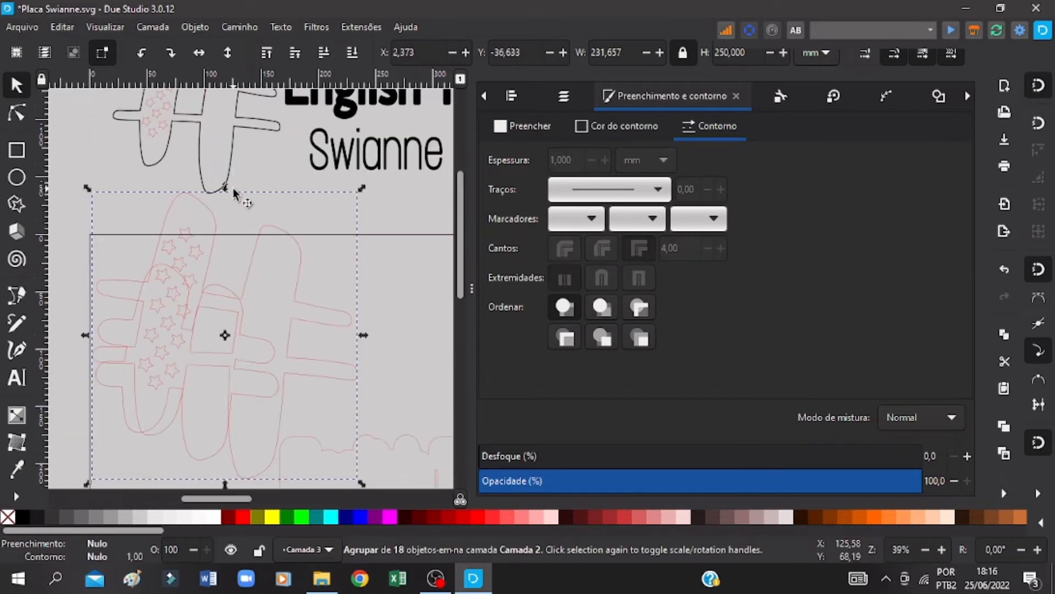
scroll(242, 199, down, 1)
Step: Move the enlarged hash group sideways off the hash backing outline, to about X 106, Y -35 mm
click(387, 229)
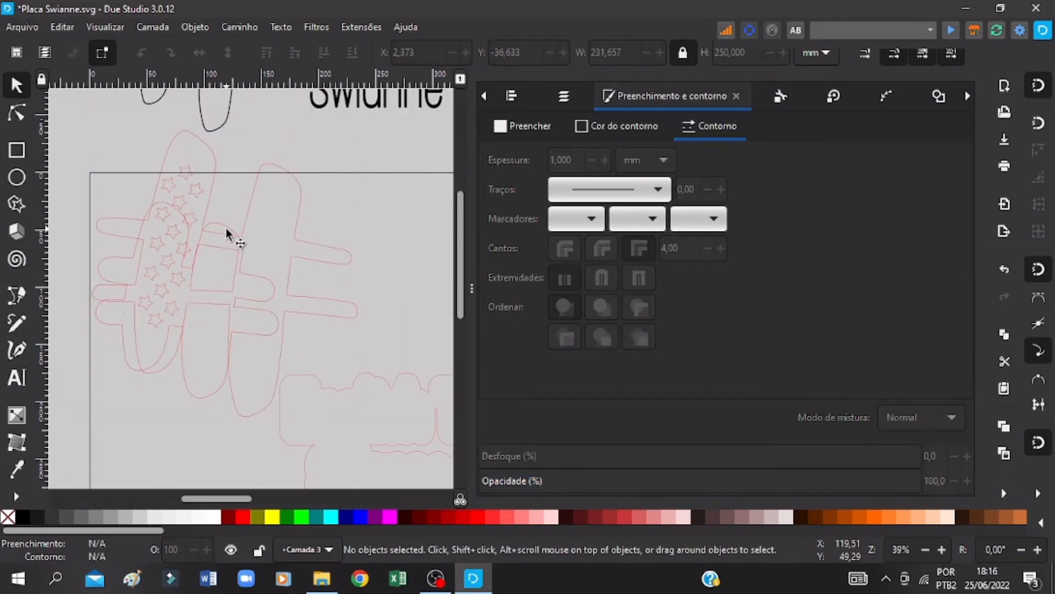
click(226, 233)
drag(256, 206, 373, 209)
click(187, 227)
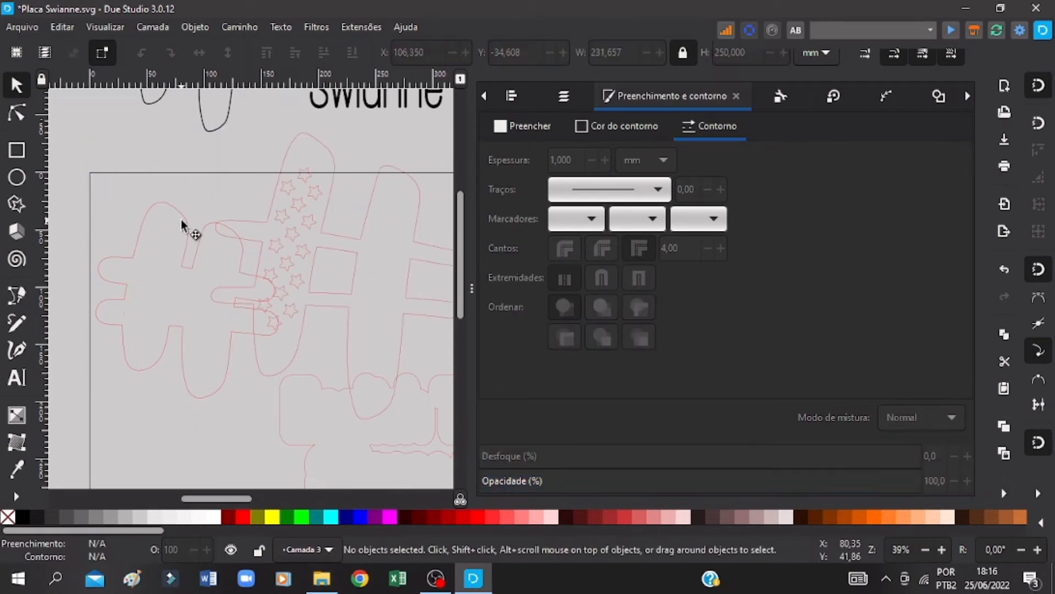
Step: Move the hash backing outline over the enlarged hash group and scale it up to about 287 mm wide by 308 mm high
drag(180, 219, 326, 122)
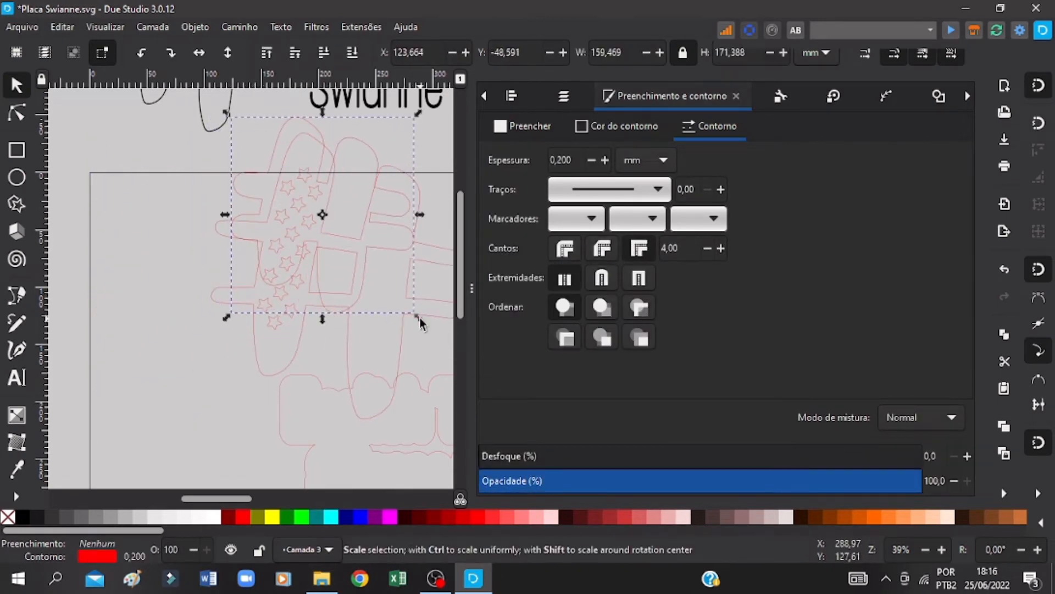
drag(420, 317, 506, 380)
key(ctrl+s)
key(Left)
key(Left)
key(Left)
key(Left)
key(Left)
key(Left)
key(Left)
key(Left)
key(Left)
key(Left)
key(Left)
key(Left)
key(Left)
key(Left)
key(Left)
key(Left)
key(Left)
key(Left)
key(Left)
key(Left)
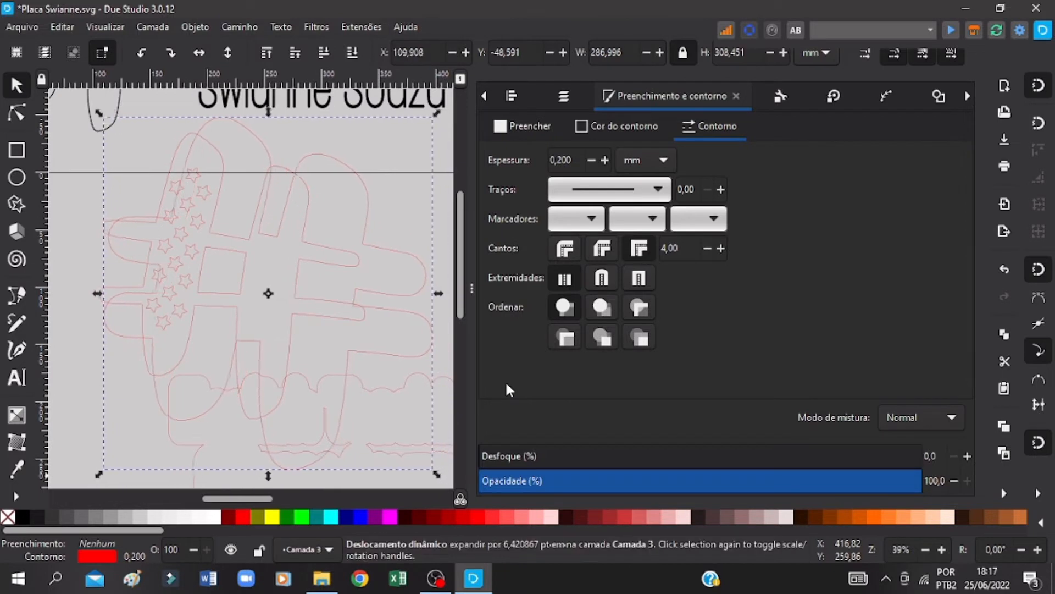
Step: Position the backing outline around the hash and shrink it proportionally to about 259 × 279 mm for an even margin, saving the drawing
drag(247, 348, 220, 333)
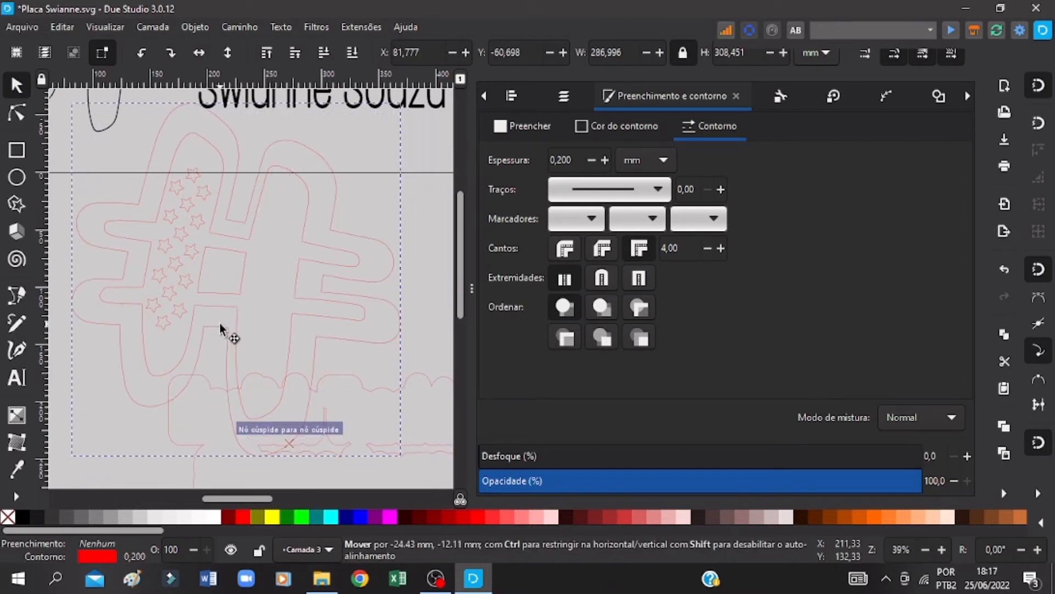
key(ctrl+s)
drag(68, 471, 74, 464)
drag(404, 454, 399, 447)
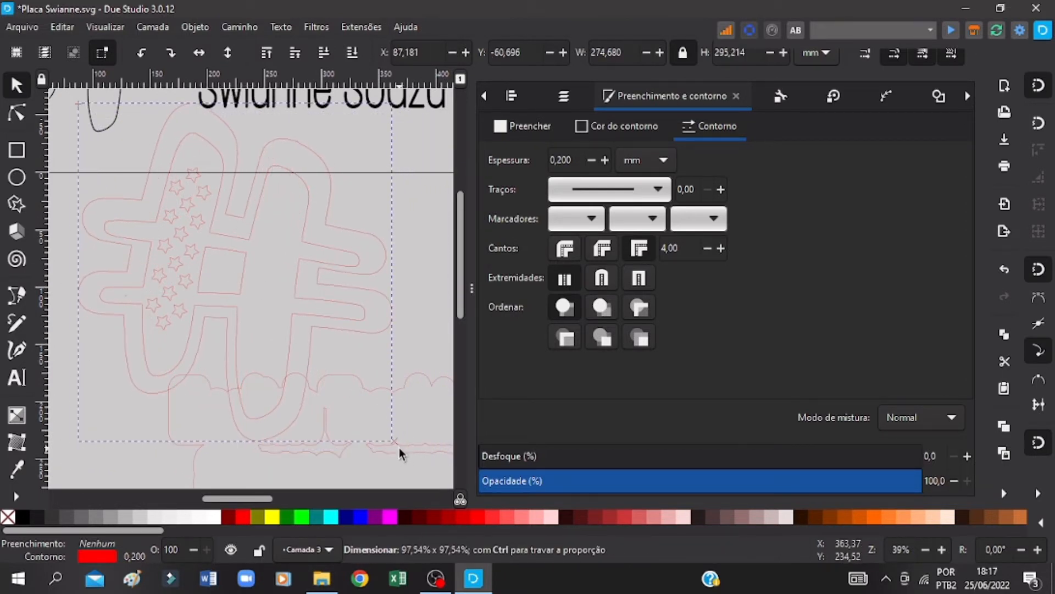
scroll(399, 447, up, 2)
drag(398, 161, 382, 178)
key(ctrl+s)
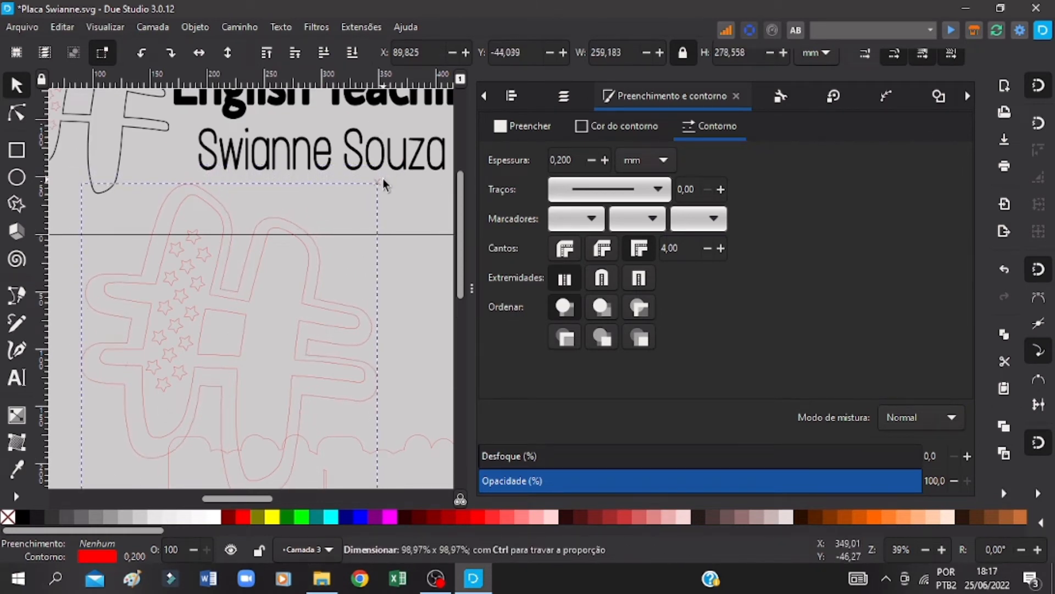
Step: Centre the hash group and its backing outline on each other both vertically and horizontally, relative to the selection area
shift+click(217, 254)
key(ctrl+s)
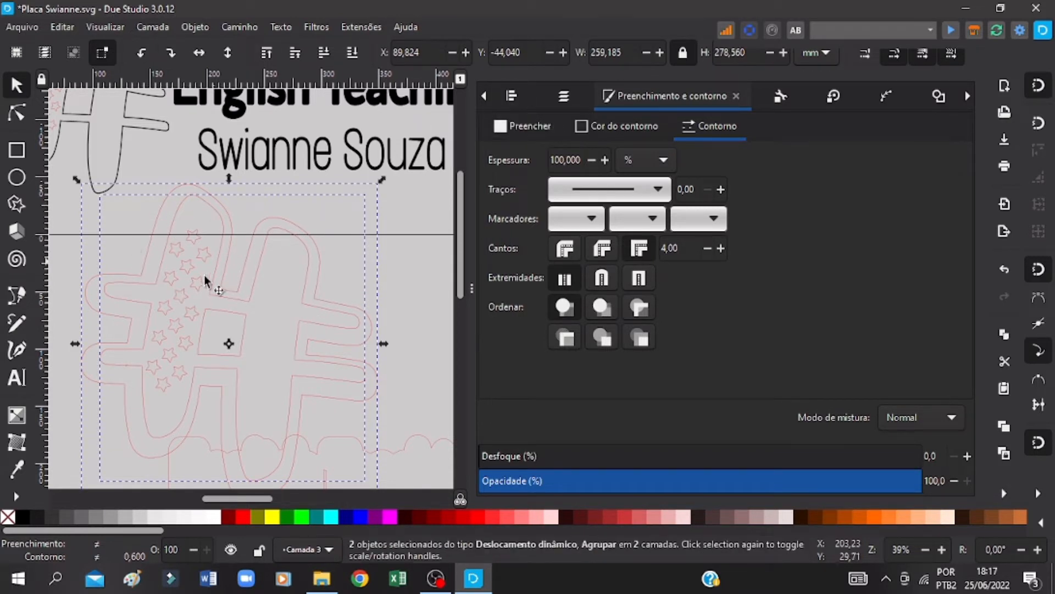
click(516, 97)
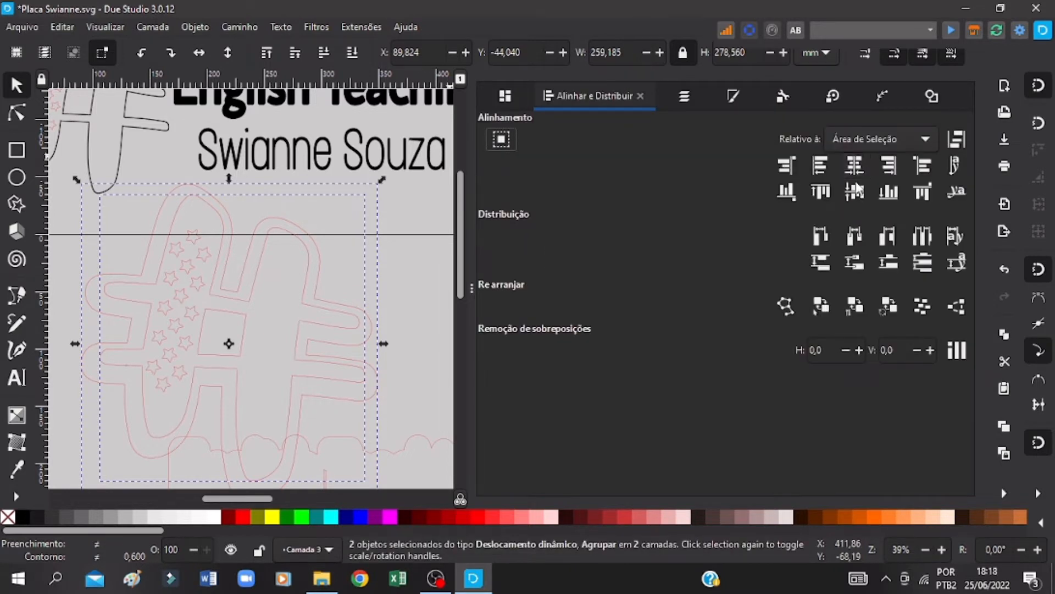
click(856, 193)
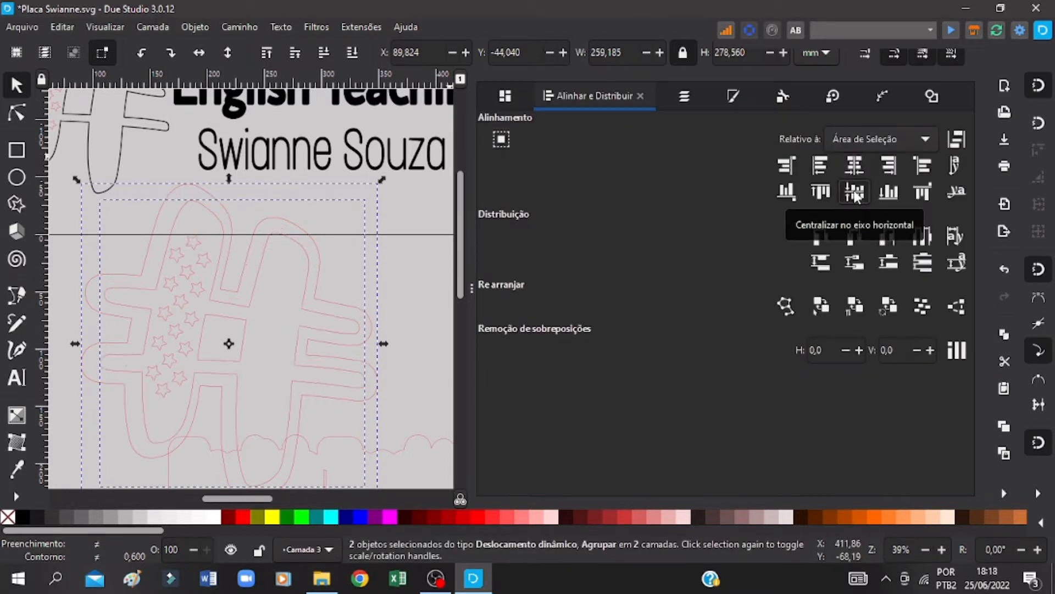
click(856, 168)
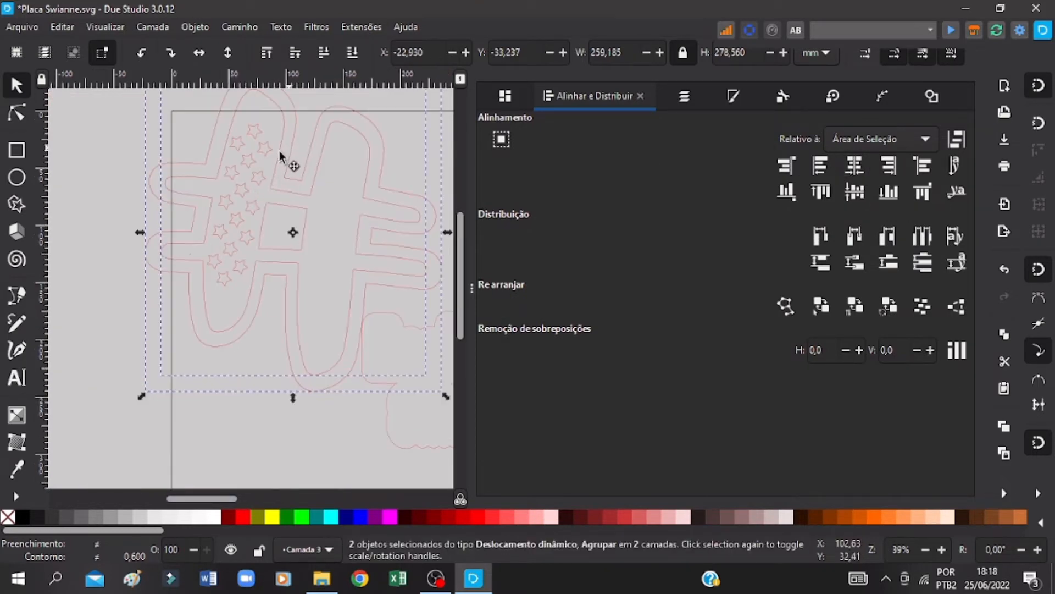
Step: Move the centred hash assembly across the page's left edge, and centre the lettering on its own backing outline
drag(280, 155, 82, 181)
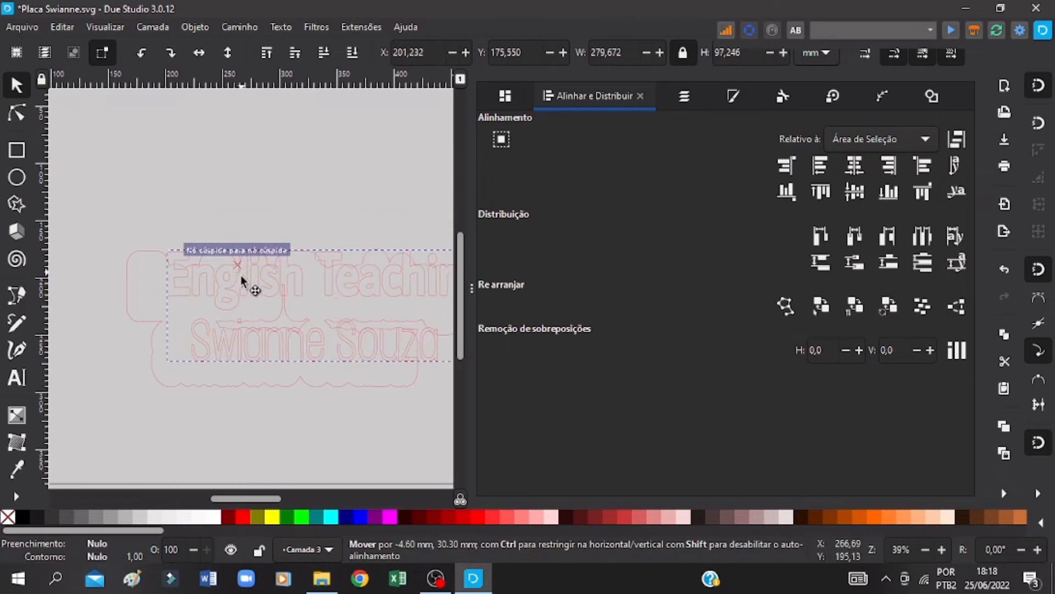
drag(248, 282, 215, 290)
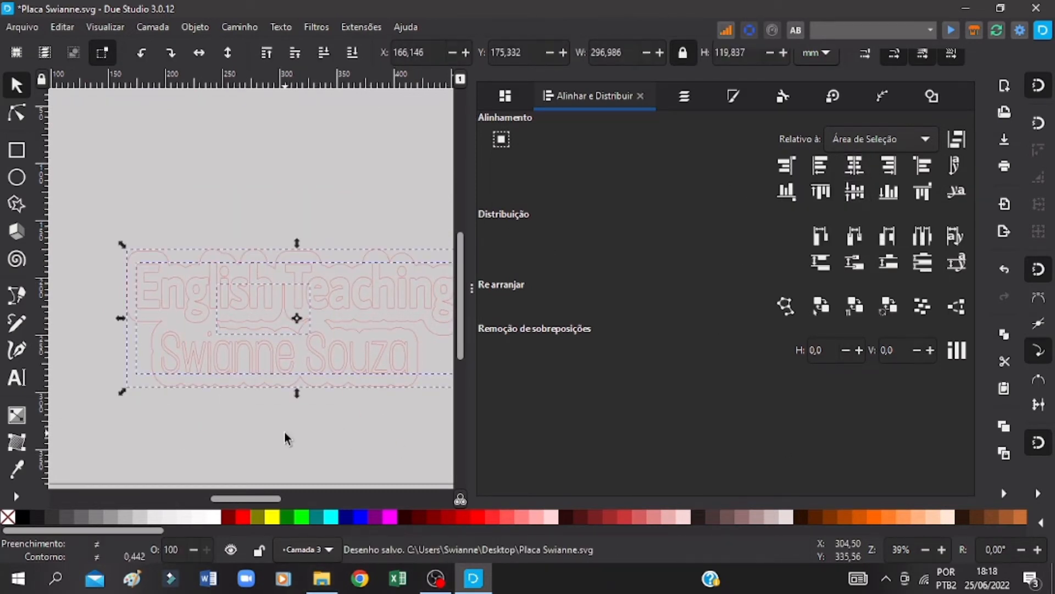
Step: Duplicate the lettering with its backing outline, place the copy below the original at about X 233, Y 324 mm, and save
click(285, 431)
drag(133, 194, 431, 390)
key(ctrl+v)
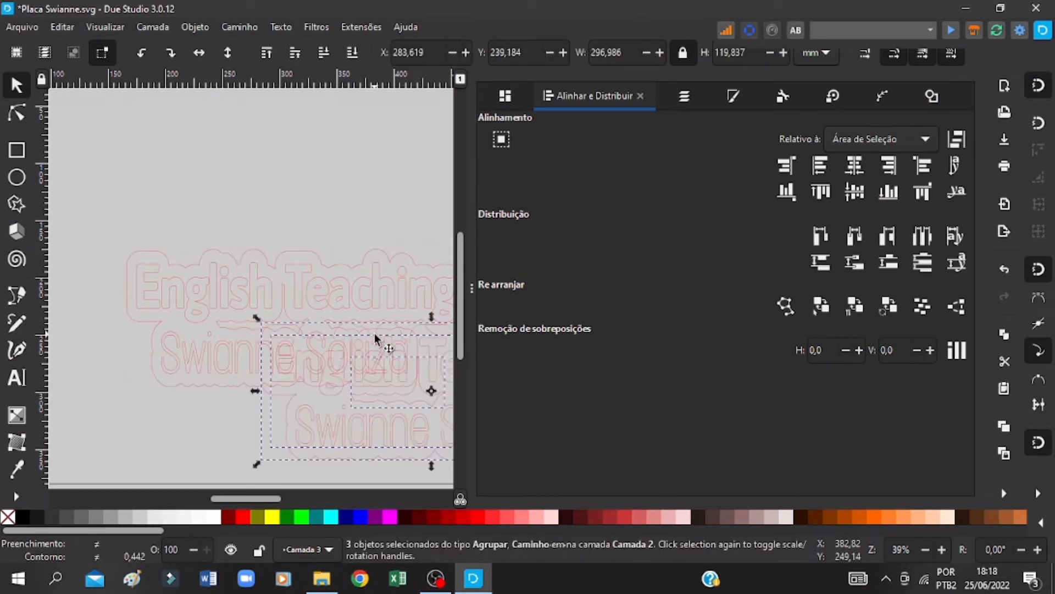
drag(325, 384, 232, 496)
key(ctrl+s)
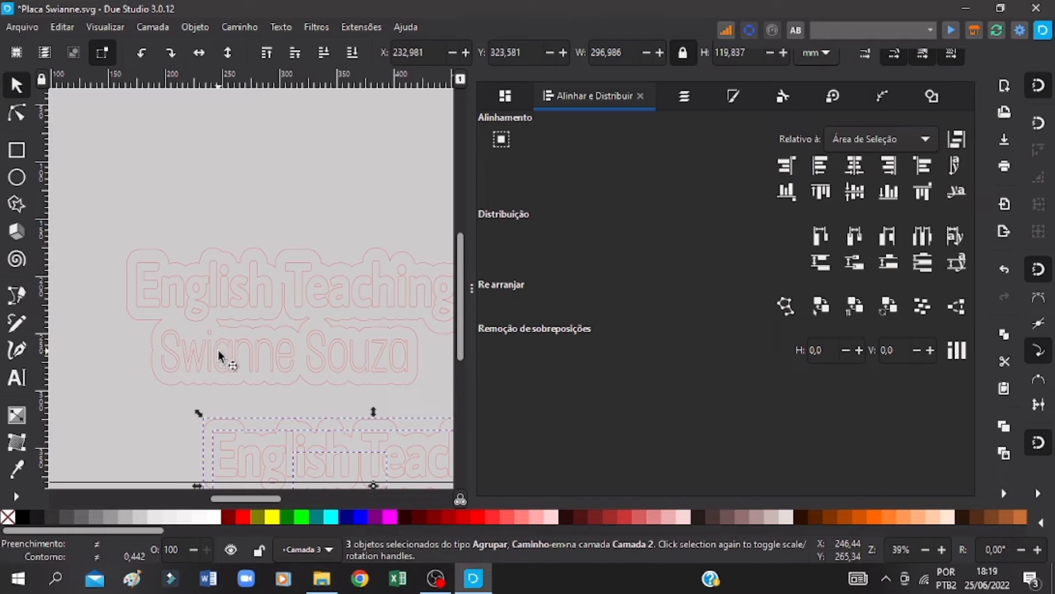
key(ctrl+s)
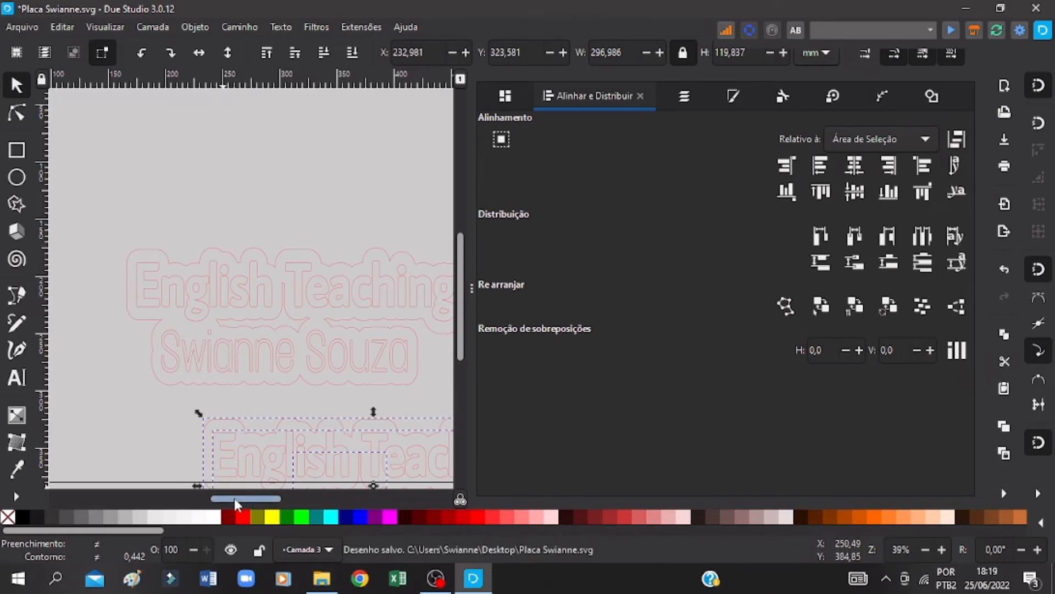
Step: Duplicate the hash symbol with its backing outline and place the copy below the page, beside the lettering copy
drag(234, 498, 167, 504)
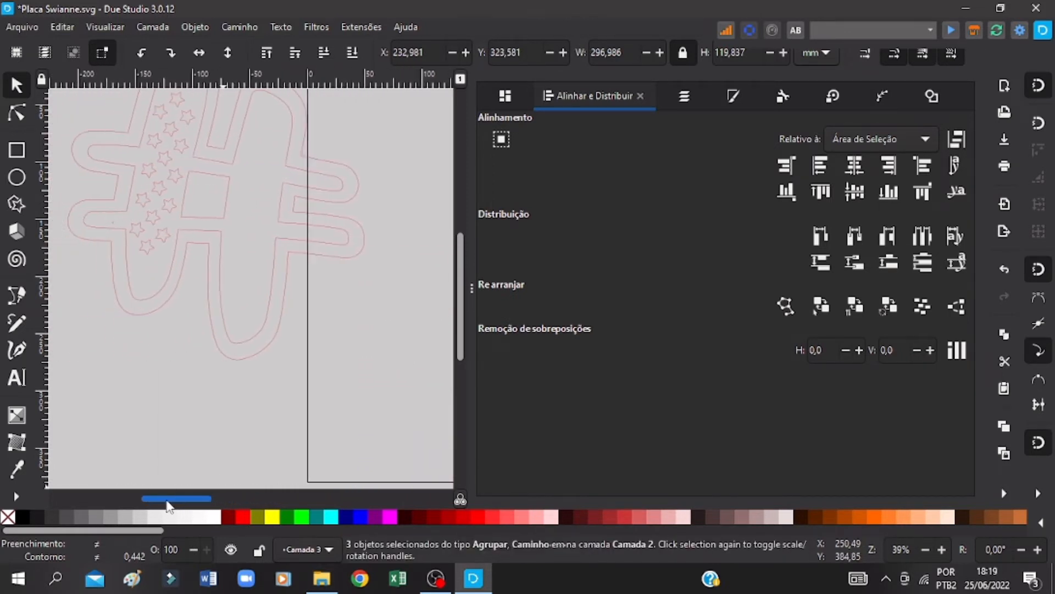
click(688, 98)
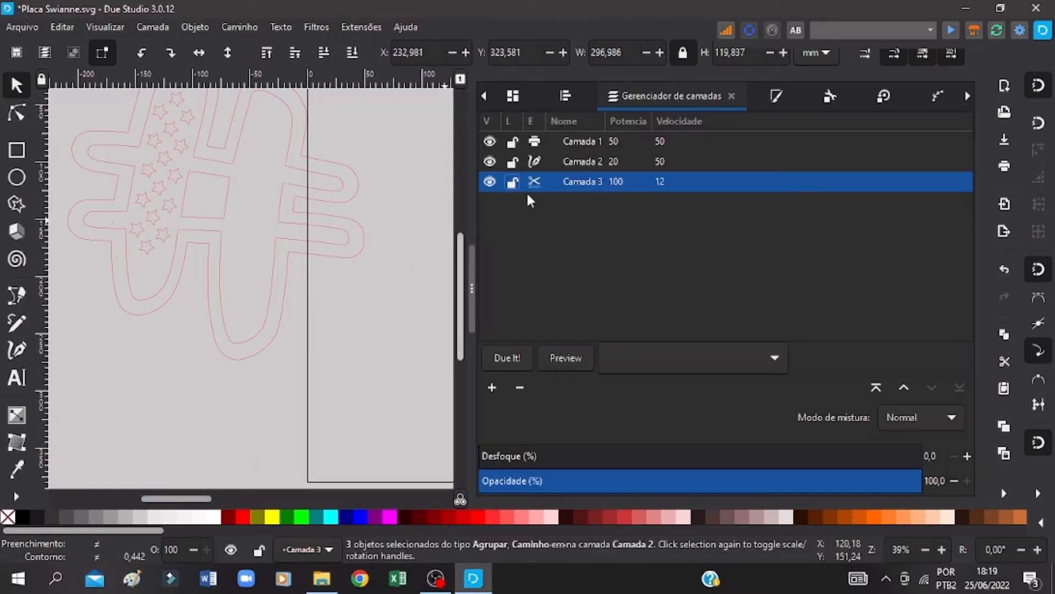
scroll(444, 219, up, 4)
click(114, 404)
shift+click(135, 411)
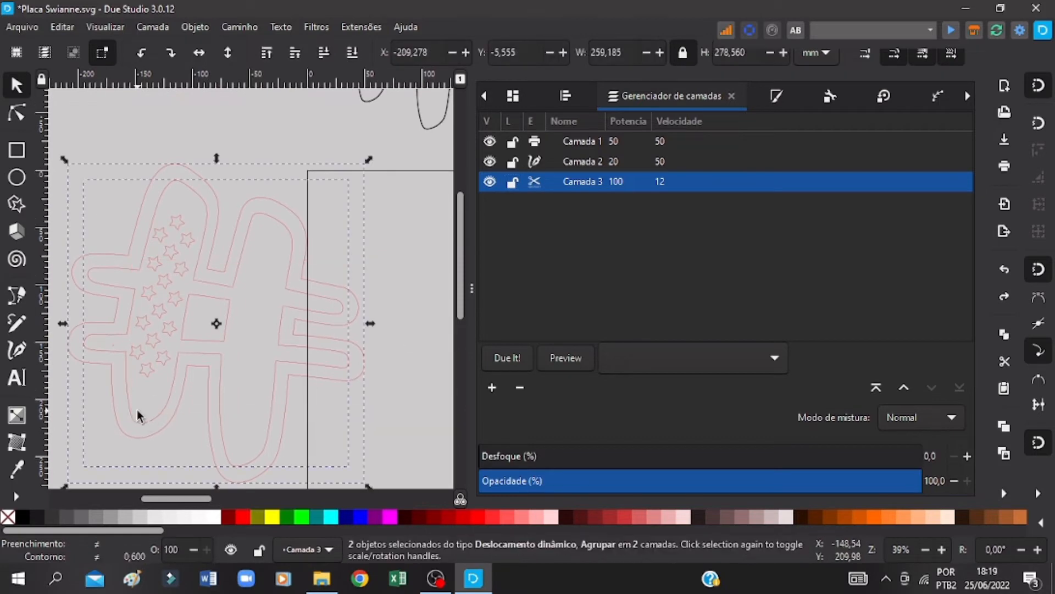
key(ctrl+c)
key(ctrl+v)
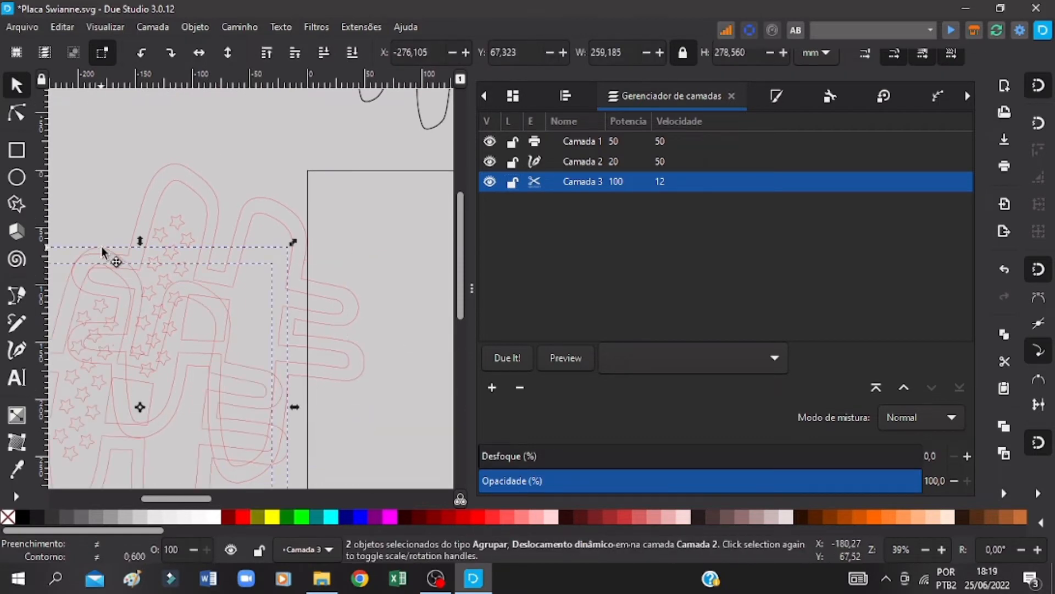
drag(102, 248, 70, 472)
mouse_move(52, 194)
mouse_down()
mouse_move(60, 212)
mouse_move(312, 364)
mouse_move(418, 358)
mouse_move(423, 376)
mouse_move(365, 404)
mouse_move(28, 187)
mouse_move(34, 204)
mouse_up()
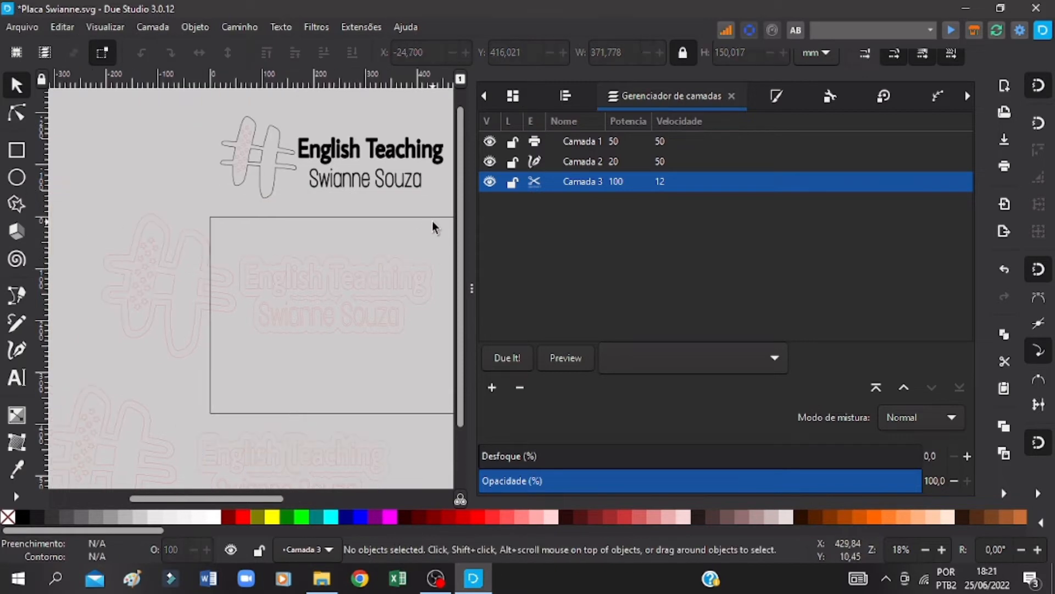
Step: Move the original hash and lettering assemblies together onto the page, set their position to X 0, Y 0 mm, and save
drag(433, 221, 91, 351)
drag(253, 242, 306, 239)
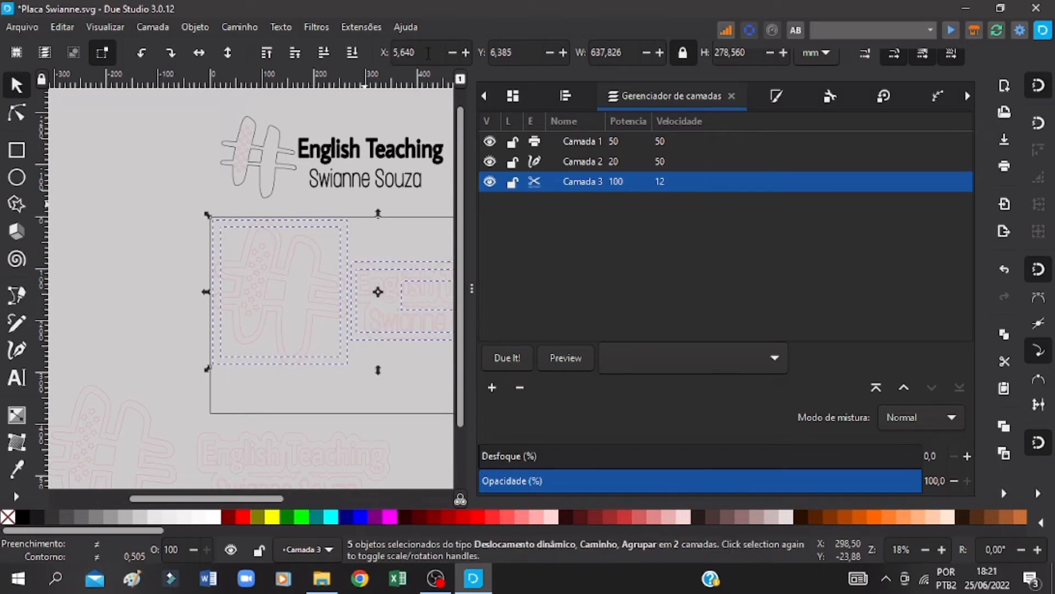
click(428, 53)
key(ctrl+s)
text(0)
key(Tab)
text(0)
key(Tab)
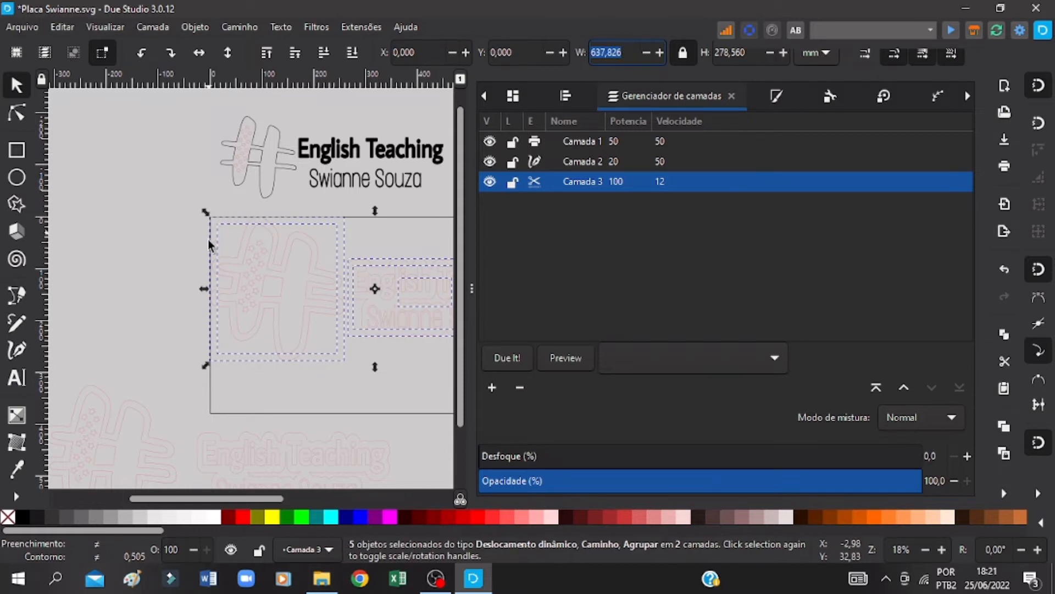
key(ctrl+s)
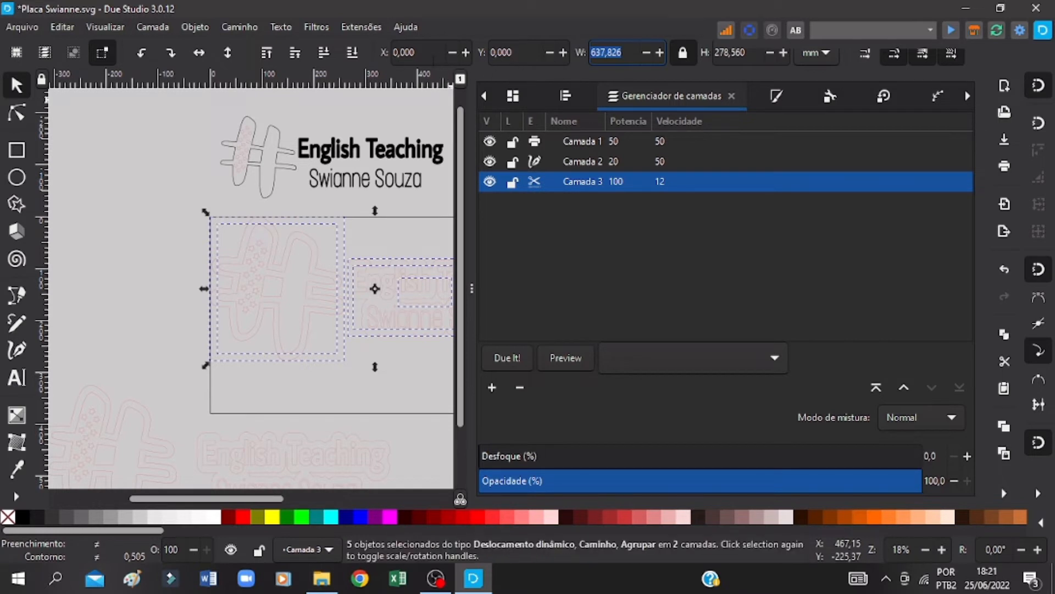
Step: Move the lettering assembly off the page's right side to about X 608, Y -92 mm, and save the drawing
drag(263, 499, 316, 499)
drag(434, 222, 203, 354)
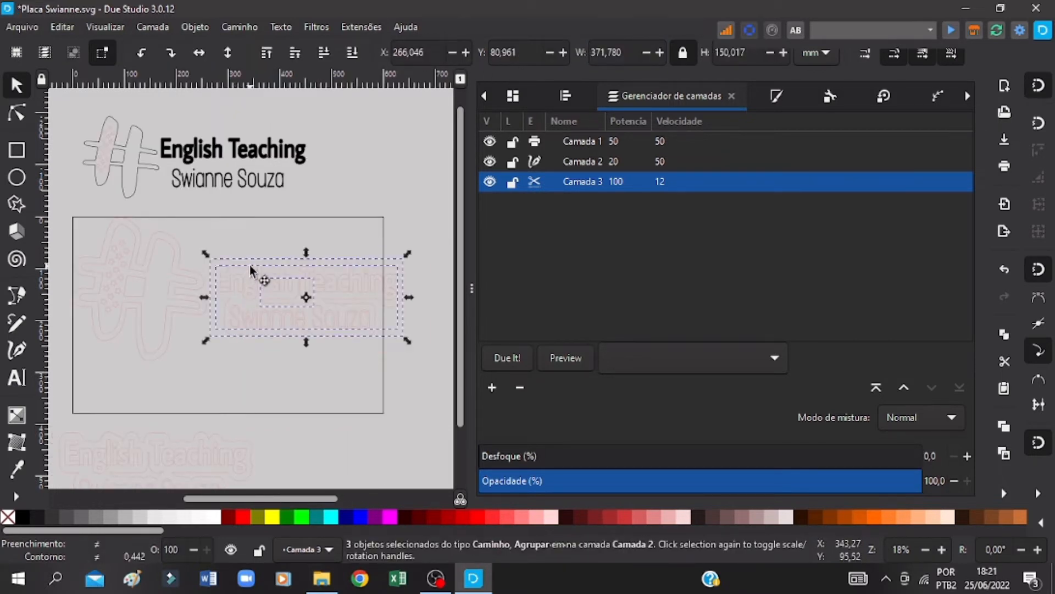
drag(250, 265, 456, 136)
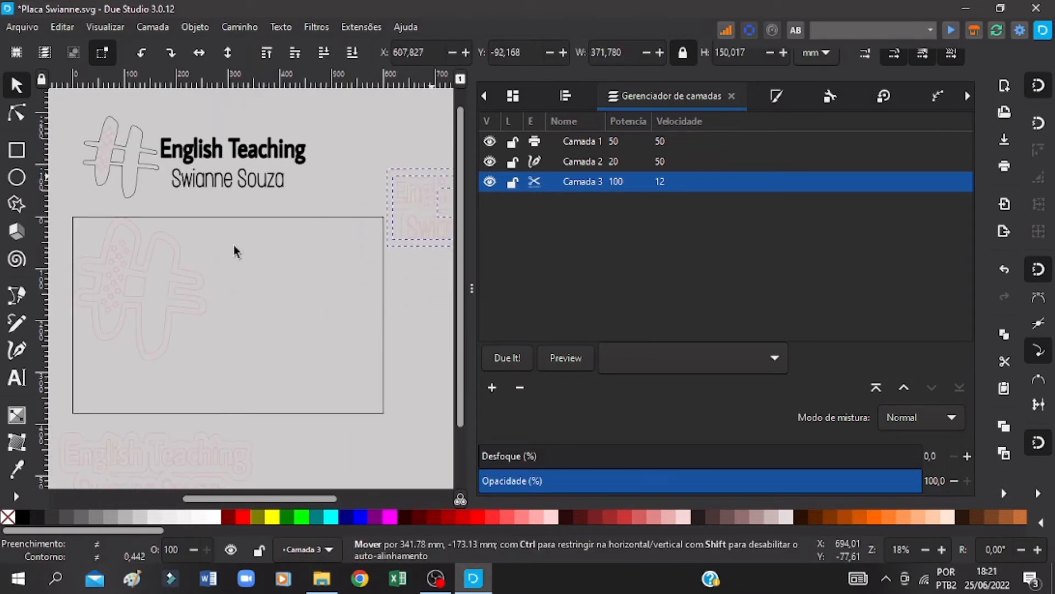
key(ctrl+s)
Step: Save the drawing and ungroup the inner hash group at the page's upper-left corner
drag(285, 499, 246, 507)
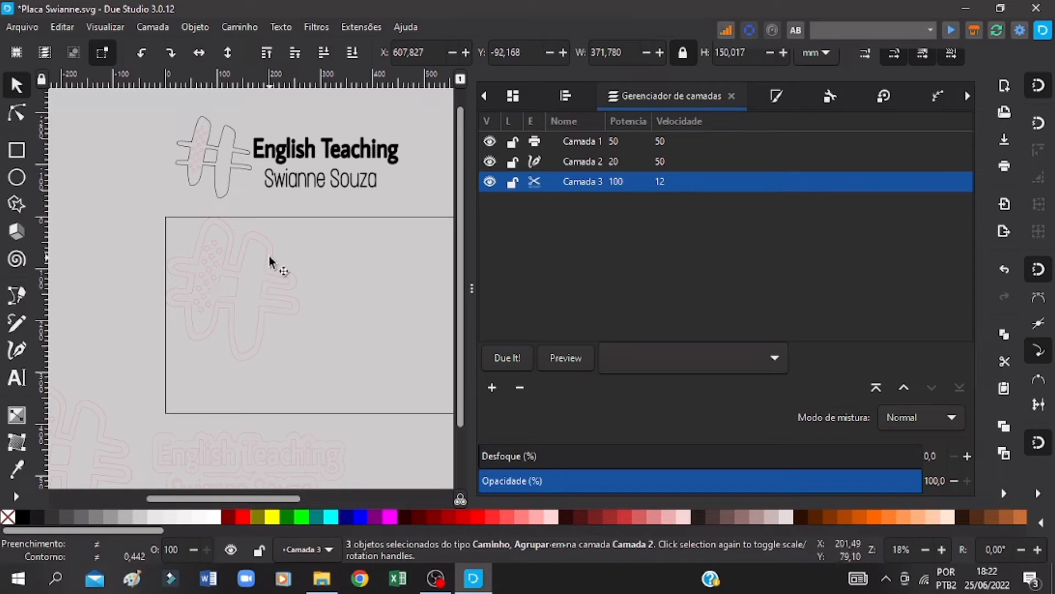
click(266, 238)
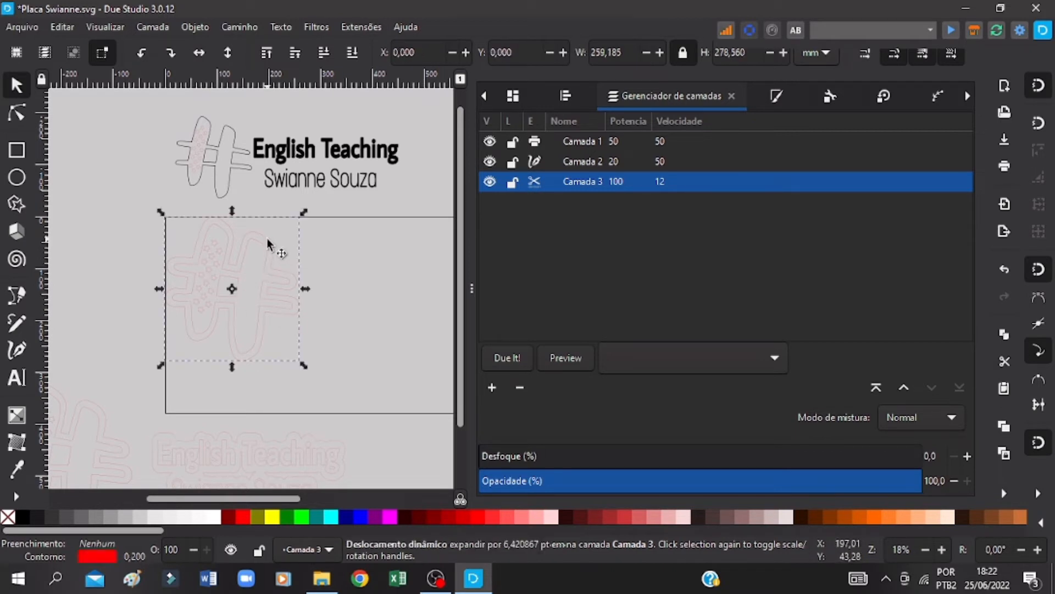
key(ctrl+s)
right_click(245, 260)
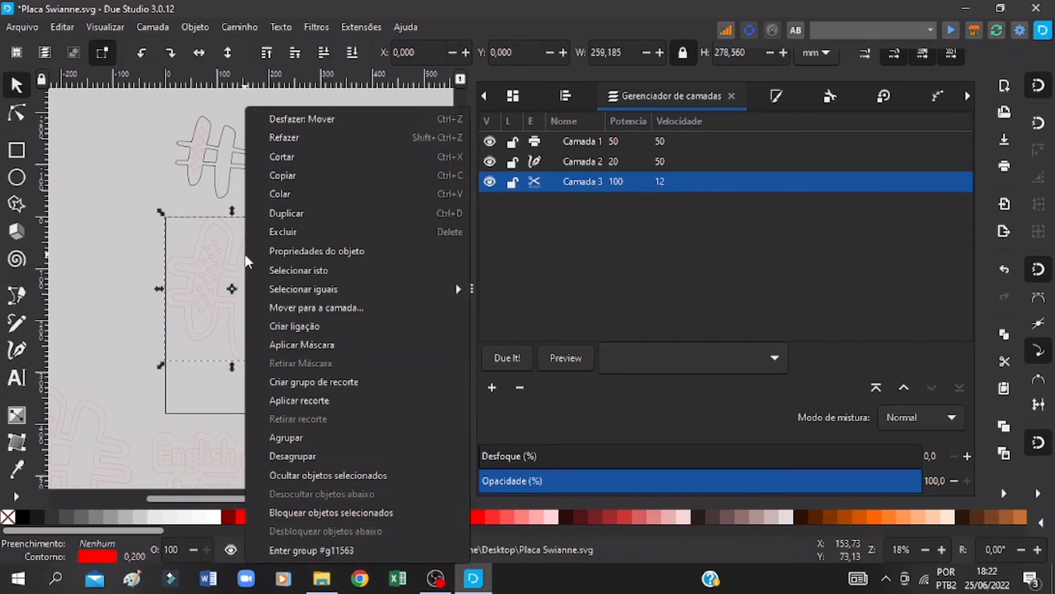
click(280, 456)
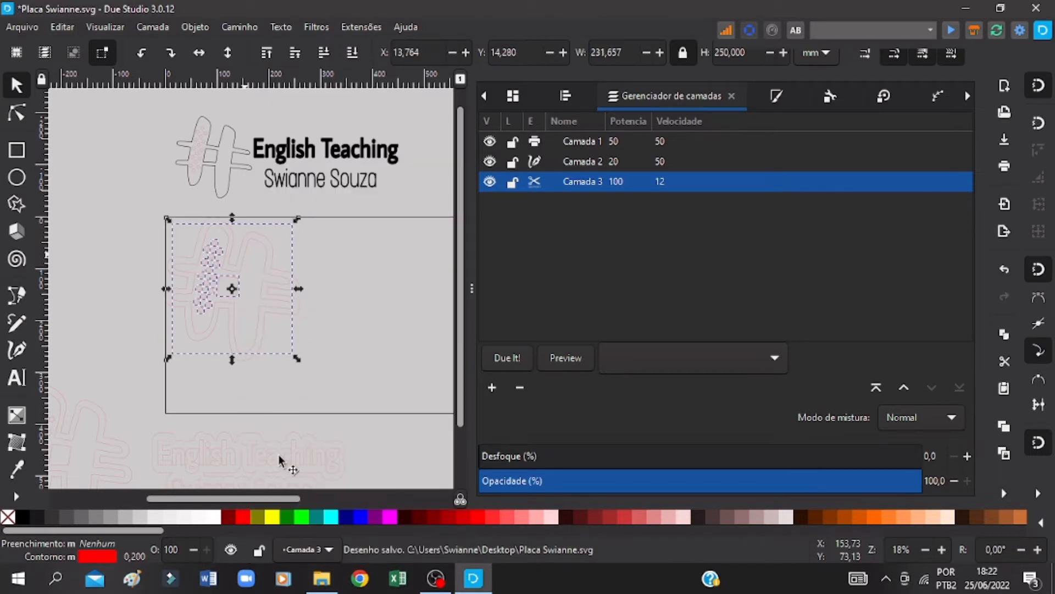
click(364, 311)
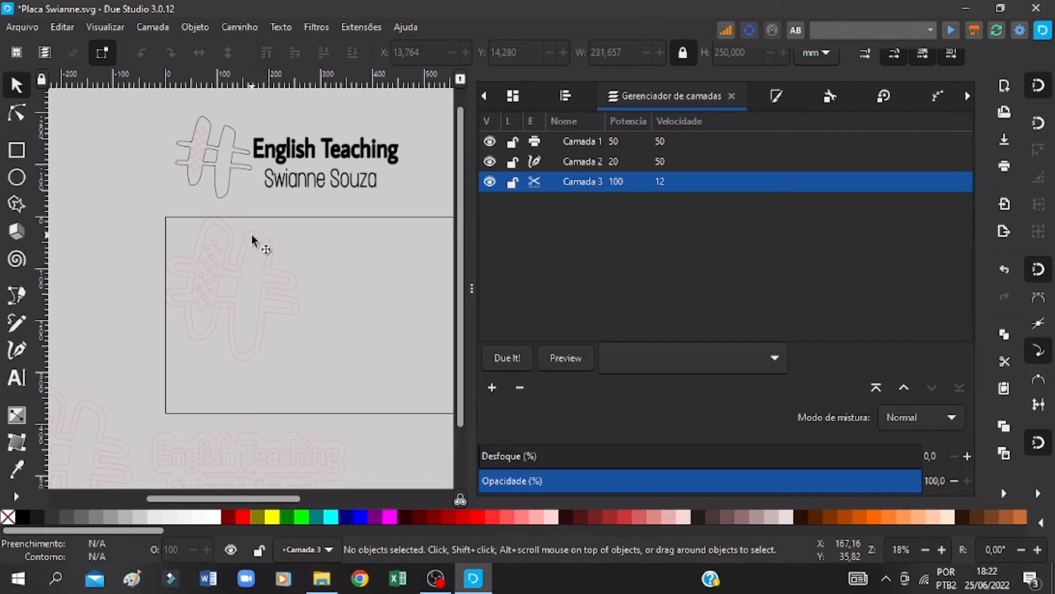
Step: Select the inner hash, its stars and its square without the backing outline, and move them to layer Camada 2
click(216, 254)
click(115, 223)
drag(114, 217, 343, 376)
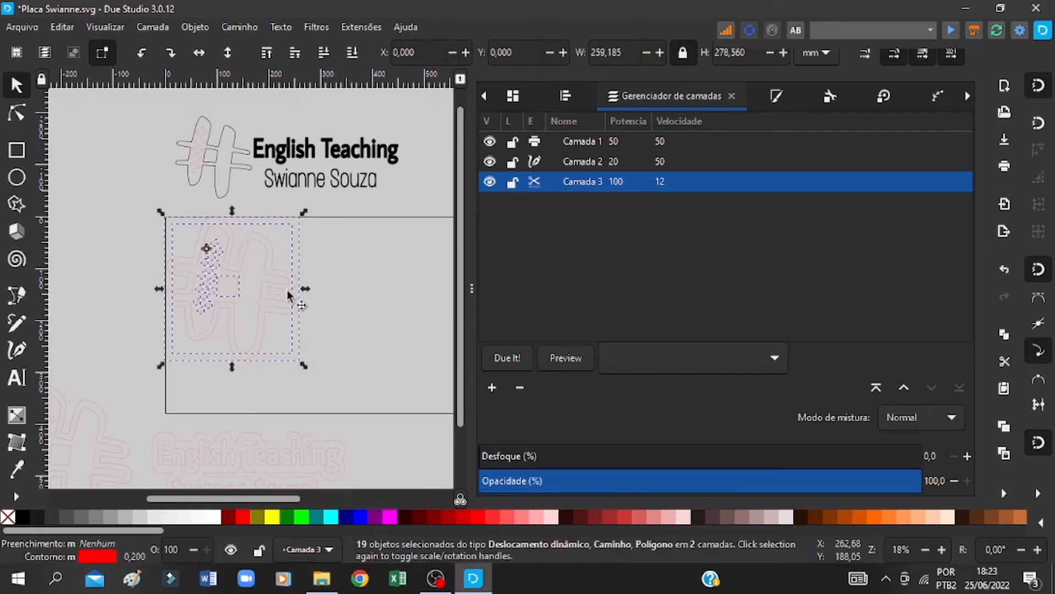
shift+click(219, 226)
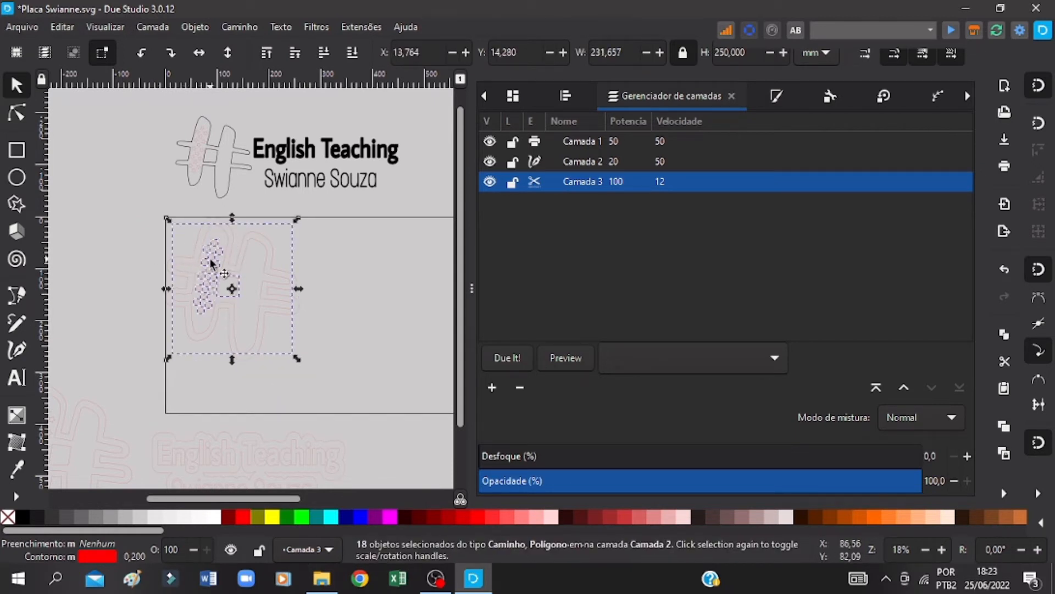
right_click(206, 268)
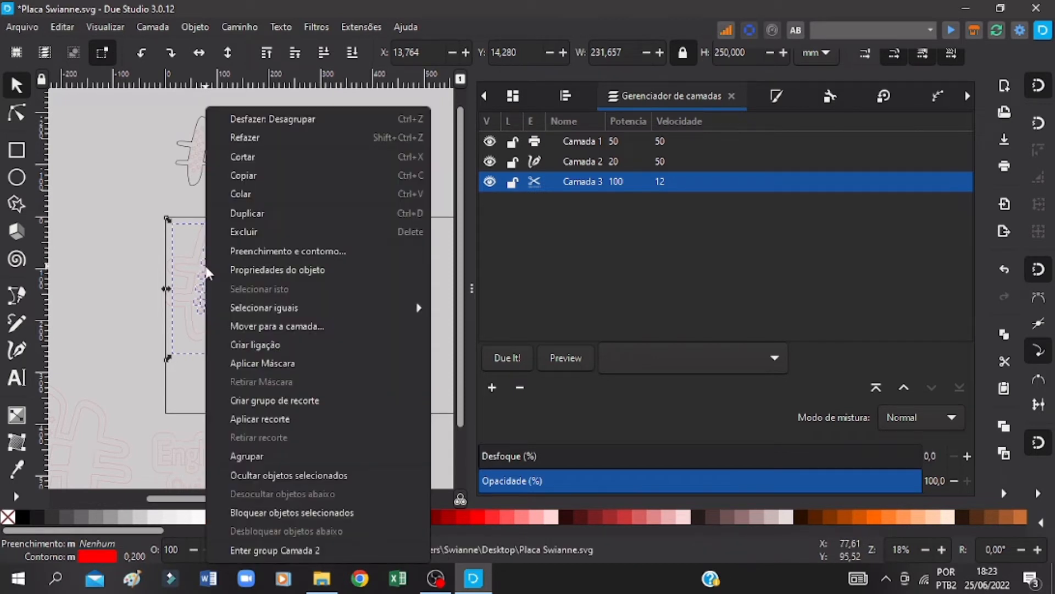
click(301, 330)
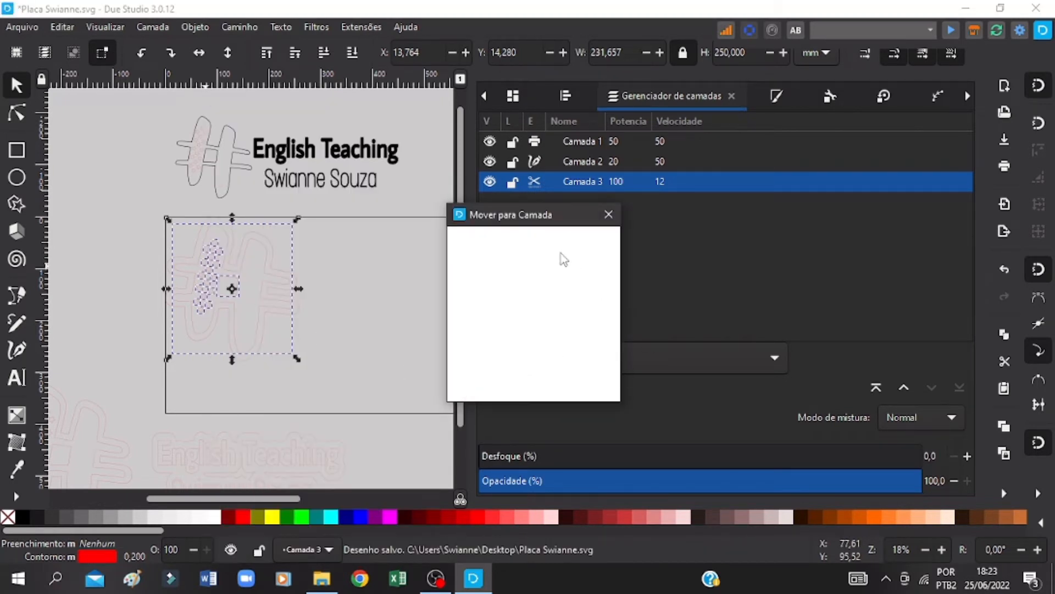
click(543, 264)
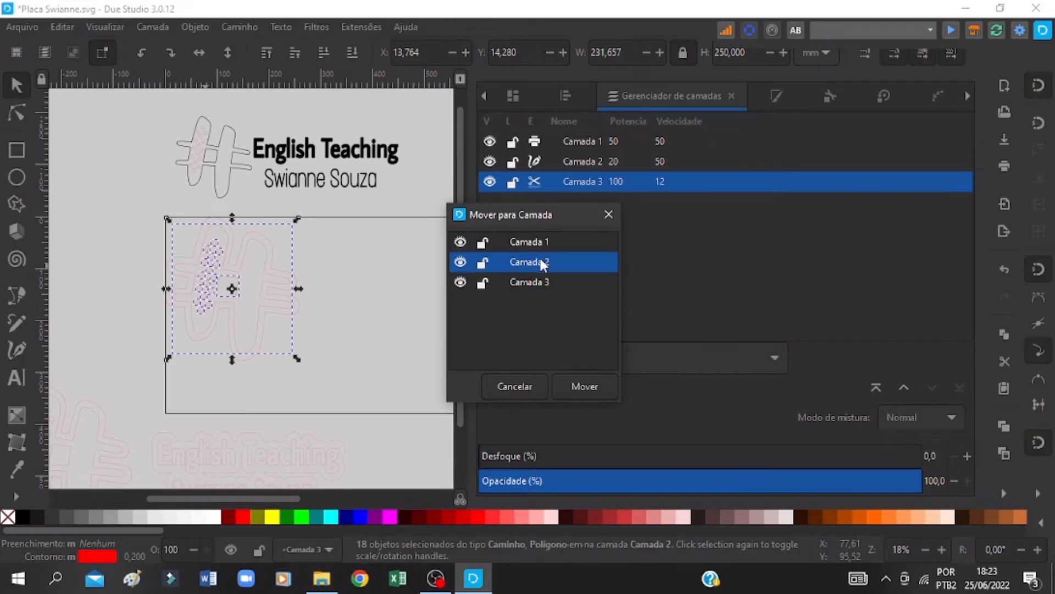
click(591, 383)
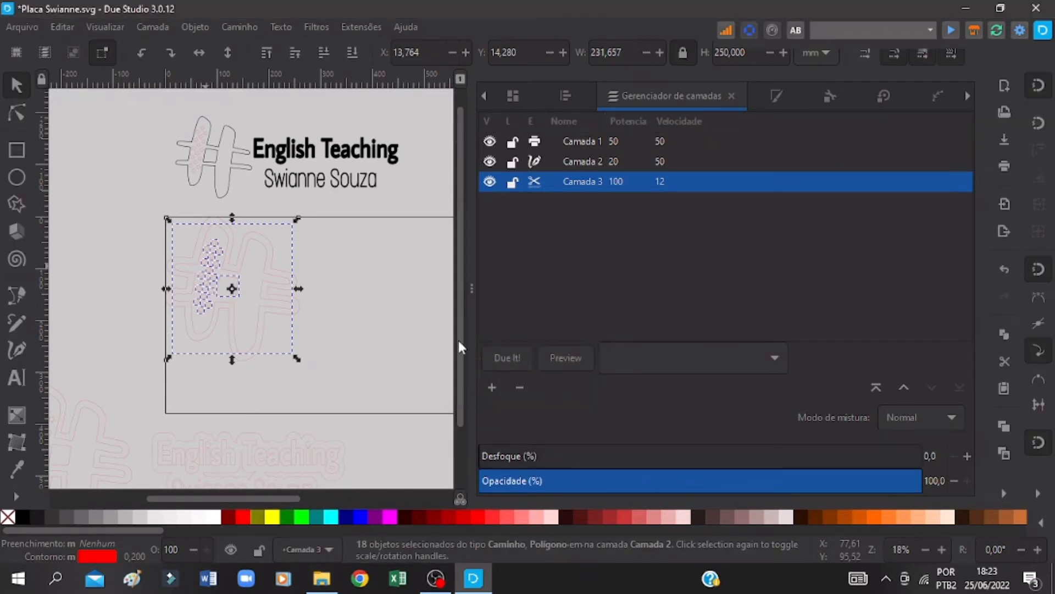
Step: Move the backing outline around the hash on the page to layer Camada 3 and save the drawing
click(222, 205)
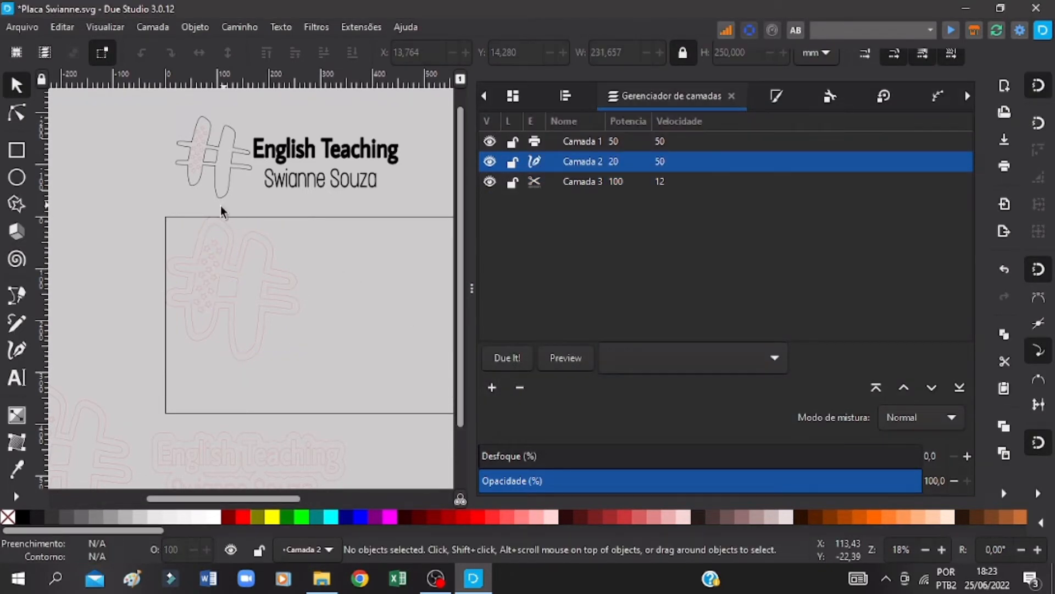
click(212, 219)
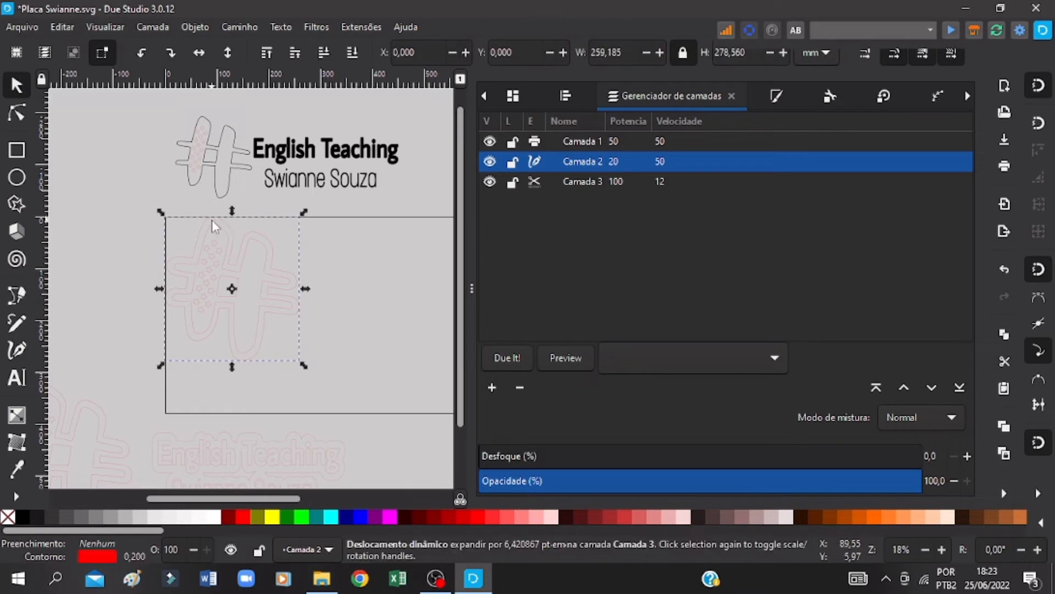
right_click(212, 220)
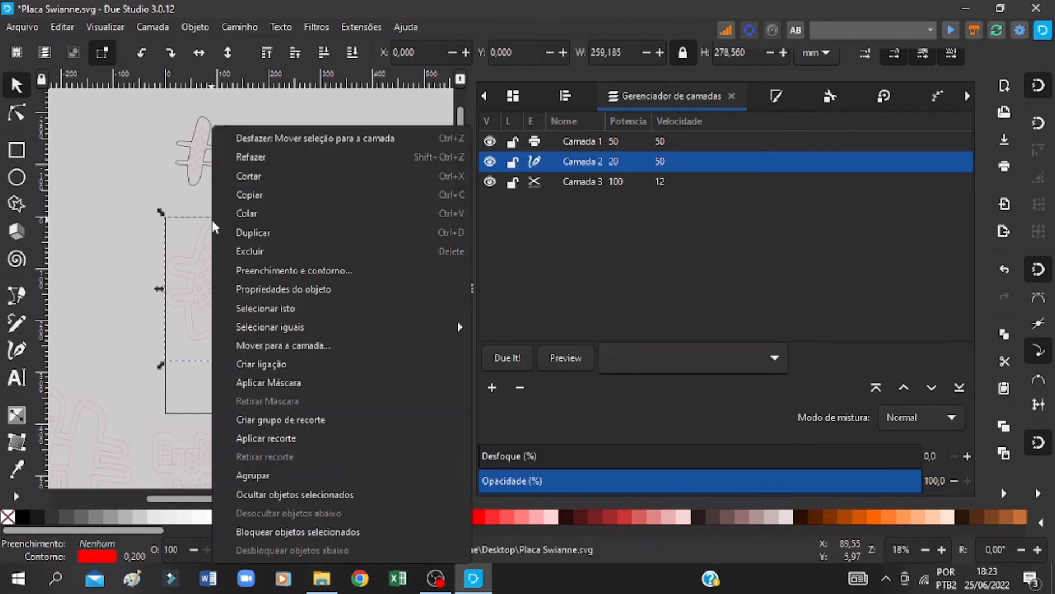
click(281, 345)
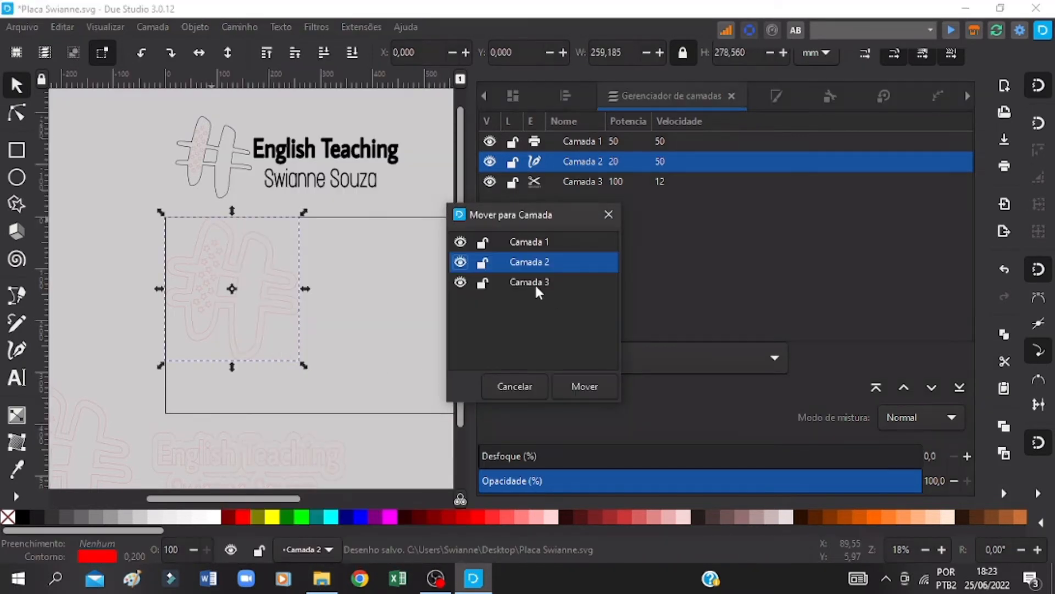
click(535, 282)
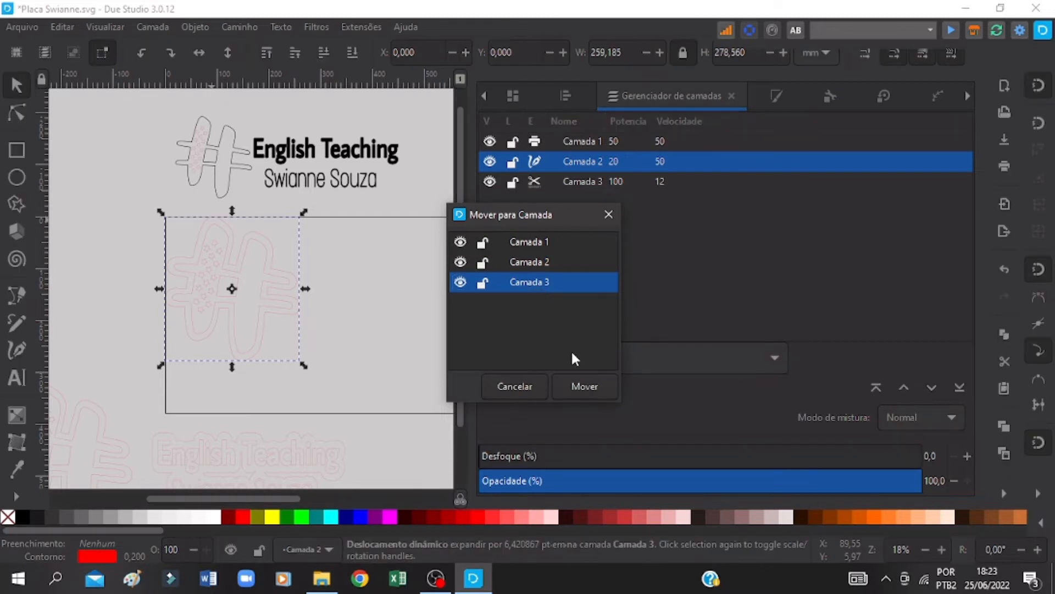
click(582, 388)
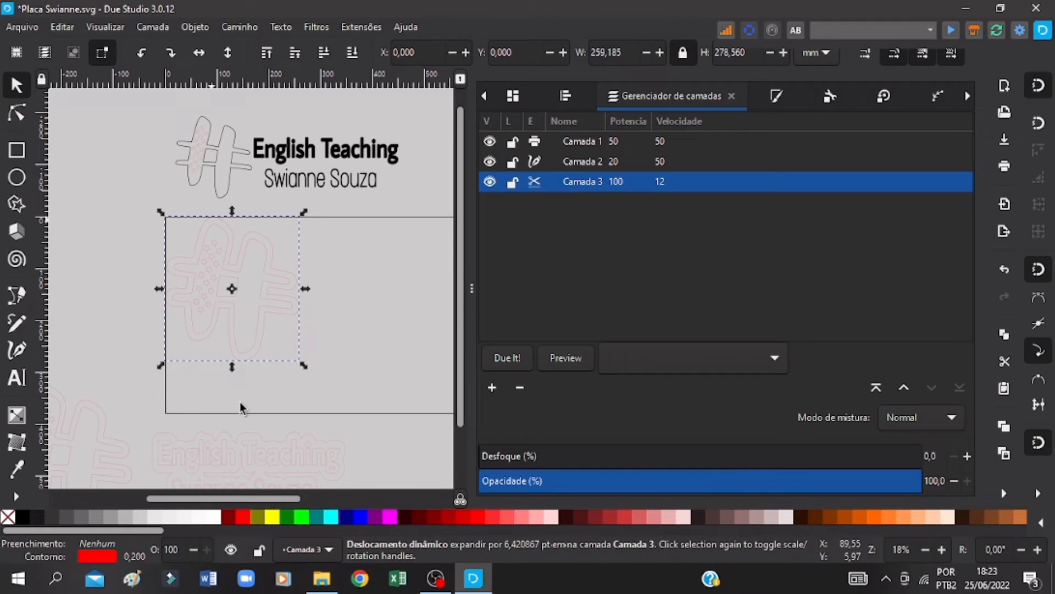
key(ctrl+s)
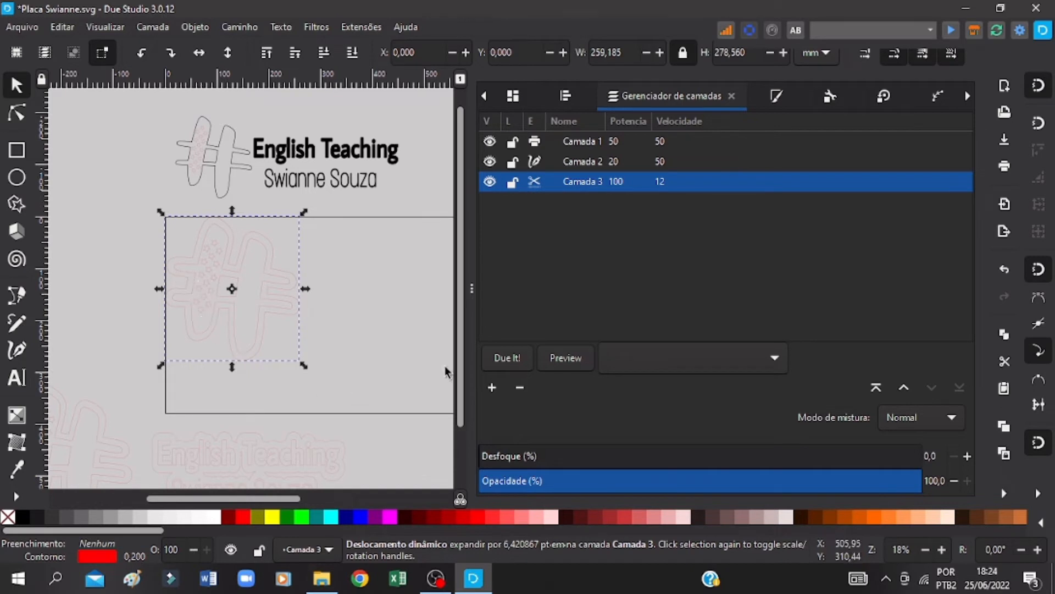
key(ctrl+s)
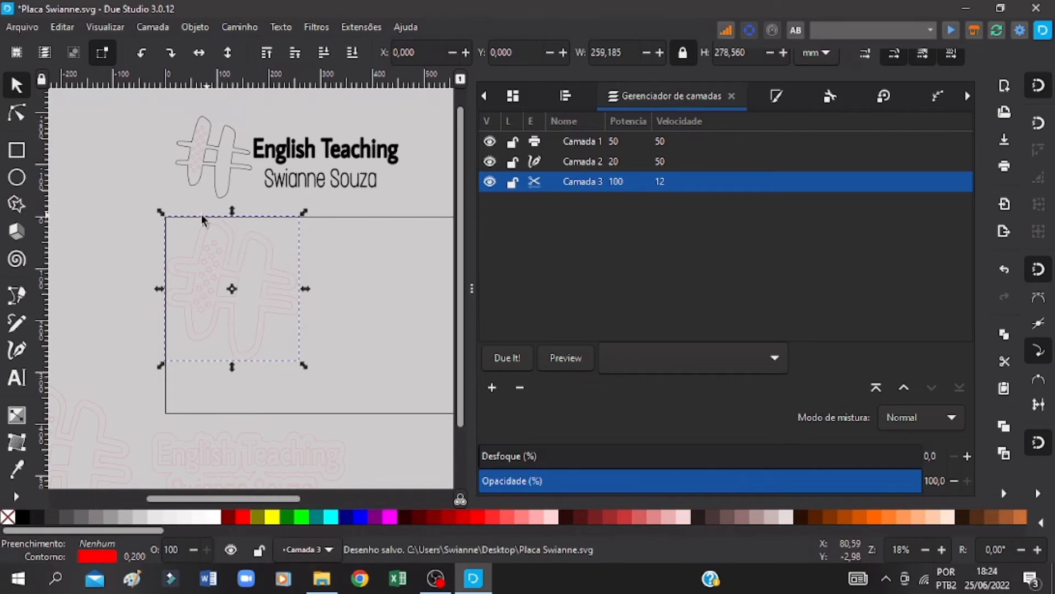
Step: Select the whole hash with its stars, square and backing outline to check it, clear the selection and save the drawing
click(198, 260)
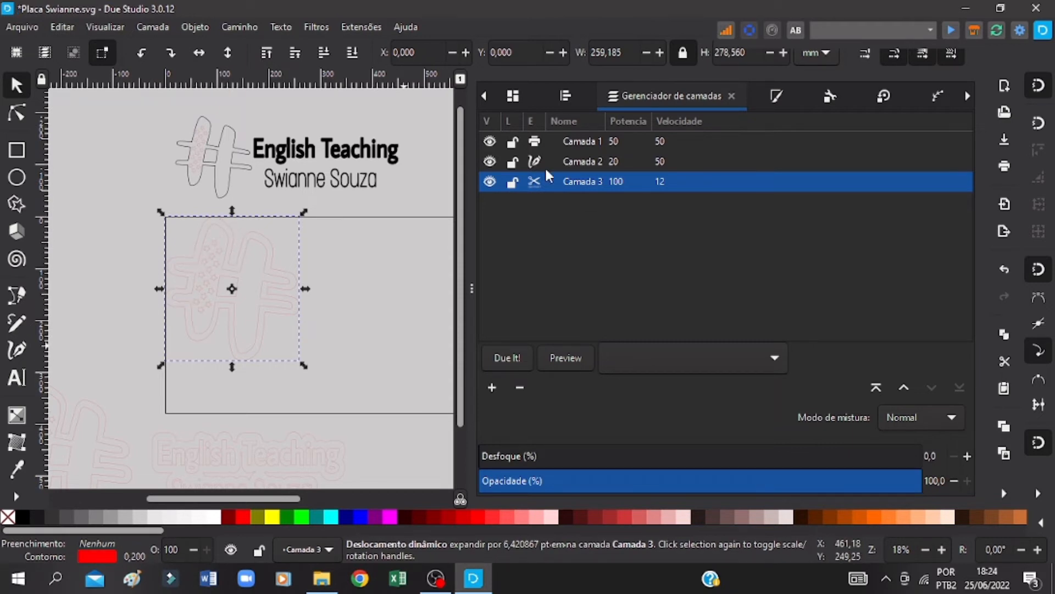
key(ctrl+s)
drag(332, 202, 140, 366)
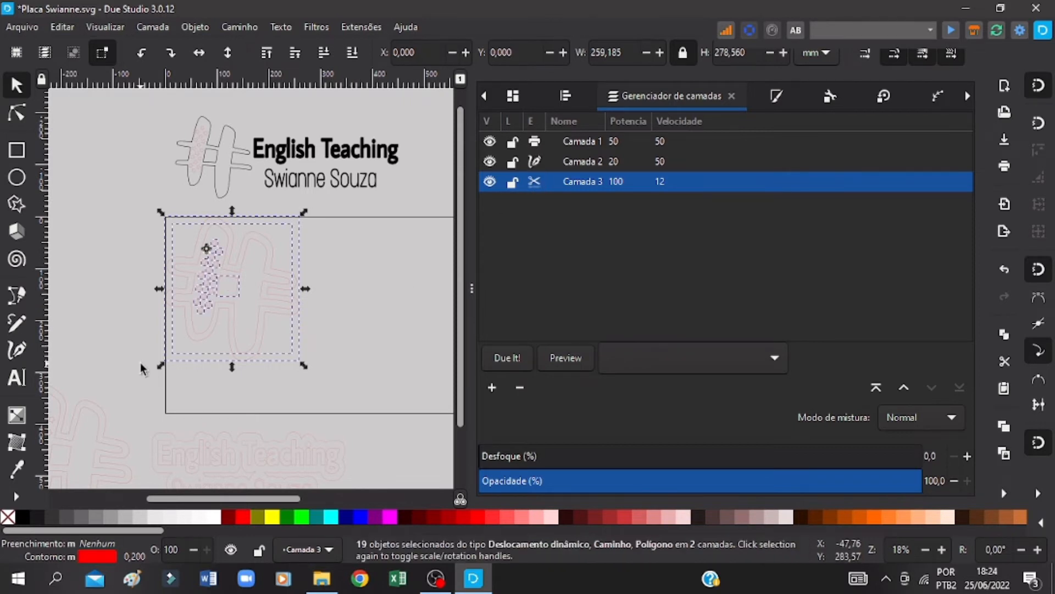
click(400, 311)
key(ctrl+s)
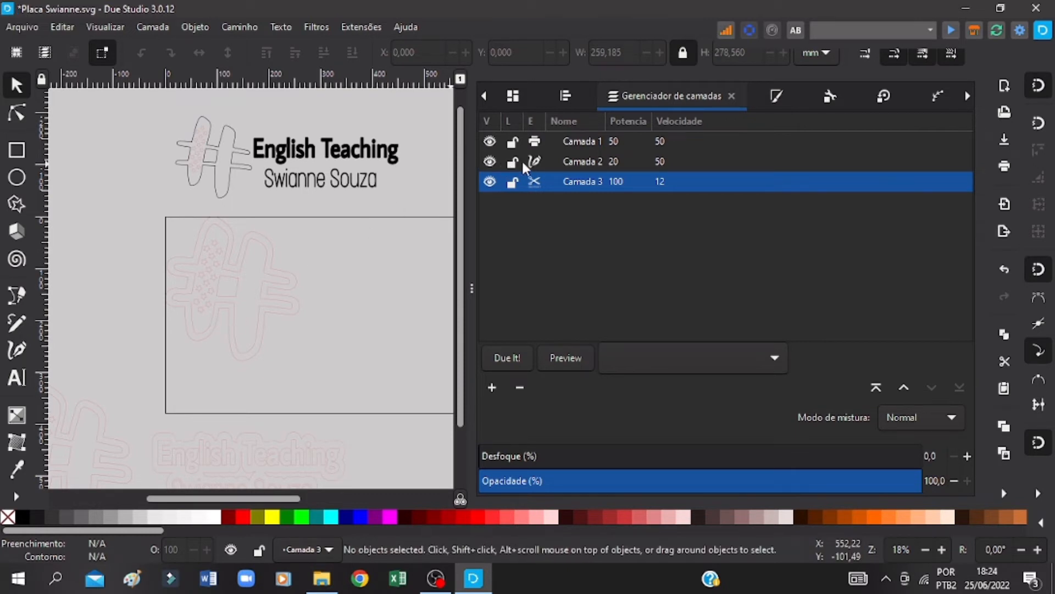
Step: Hide and show layers Camada 2 and Camada 3 in turn to examine which hash parts each holds, and save the drawing
click(942, 549)
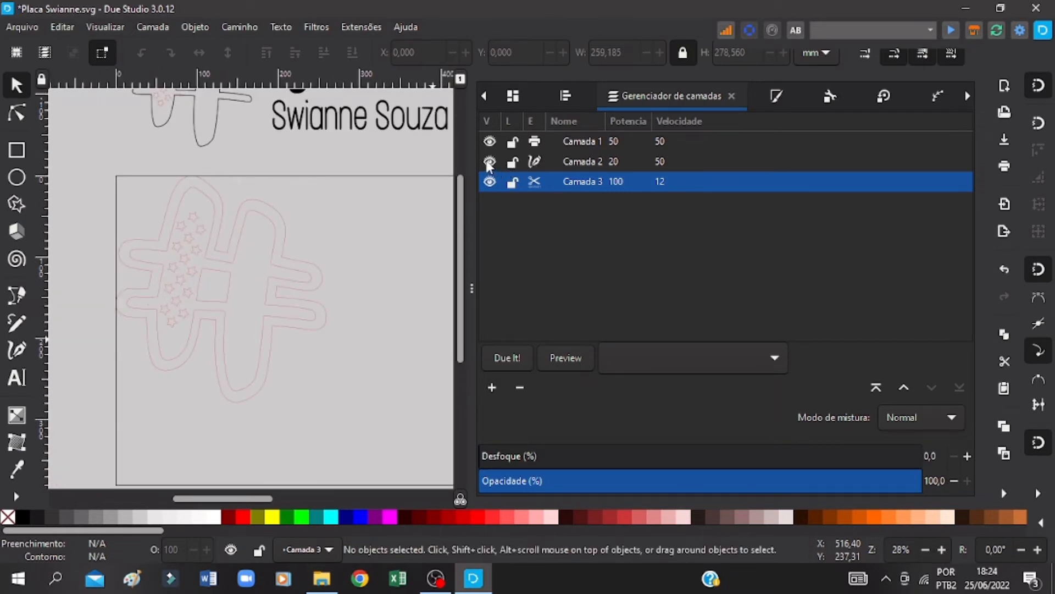
click(489, 162)
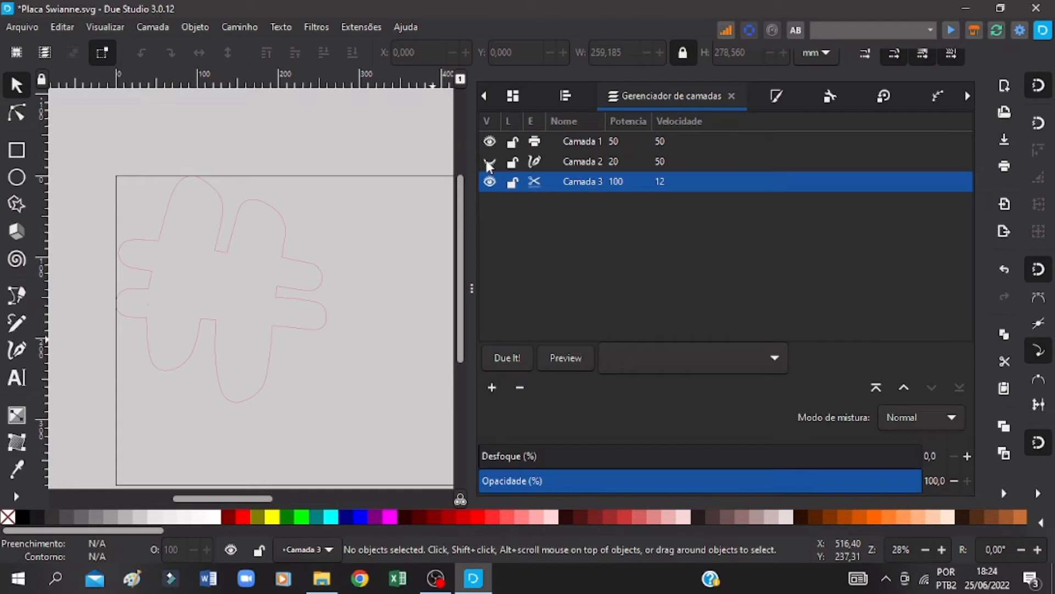
key(ctrl+s)
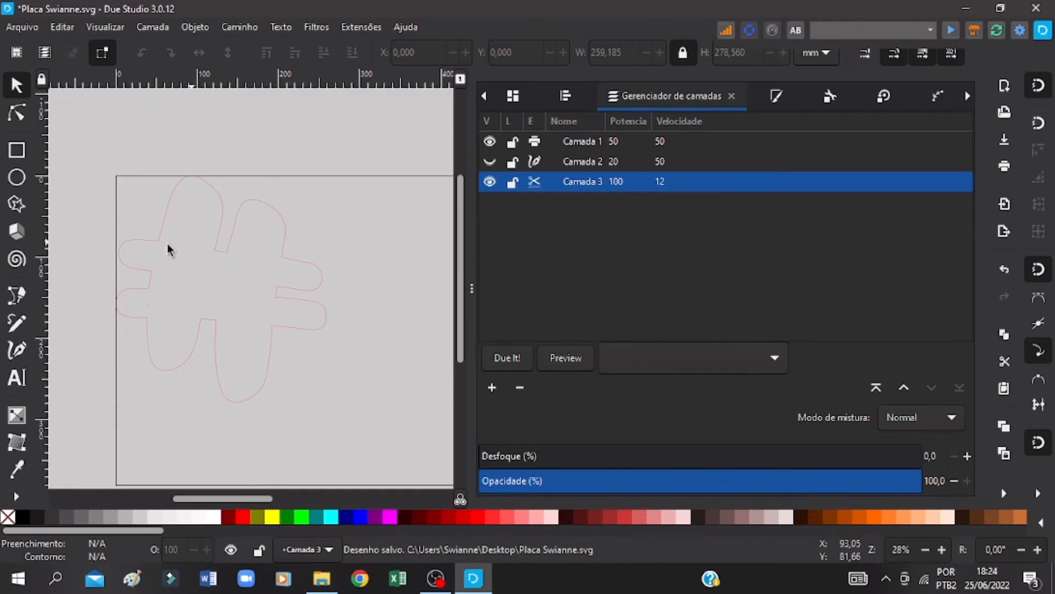
click(490, 161)
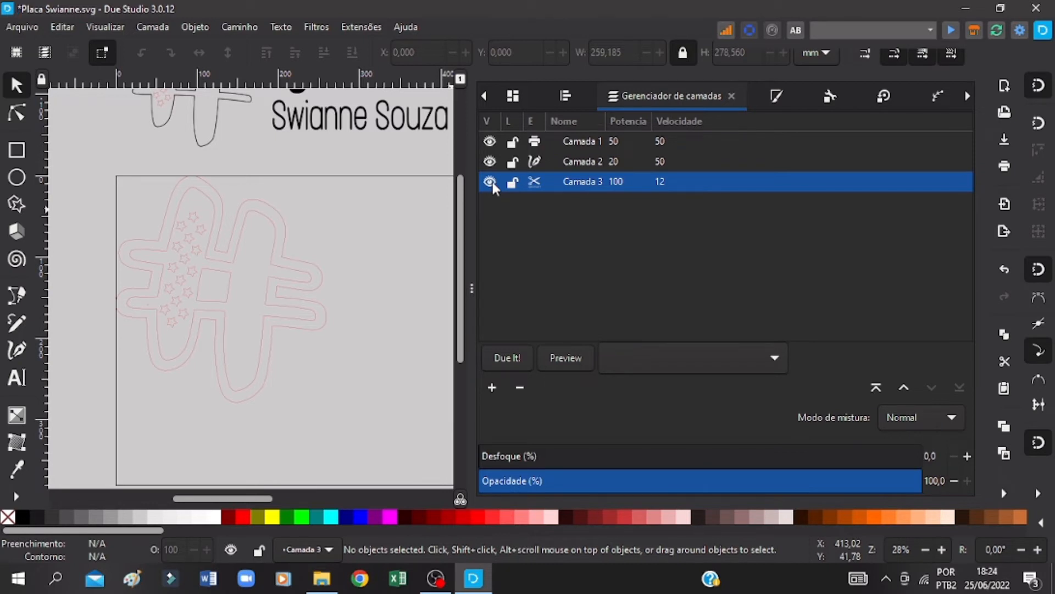
click(490, 182)
click(490, 181)
key(ctrl+s)
key(ctrl+s)
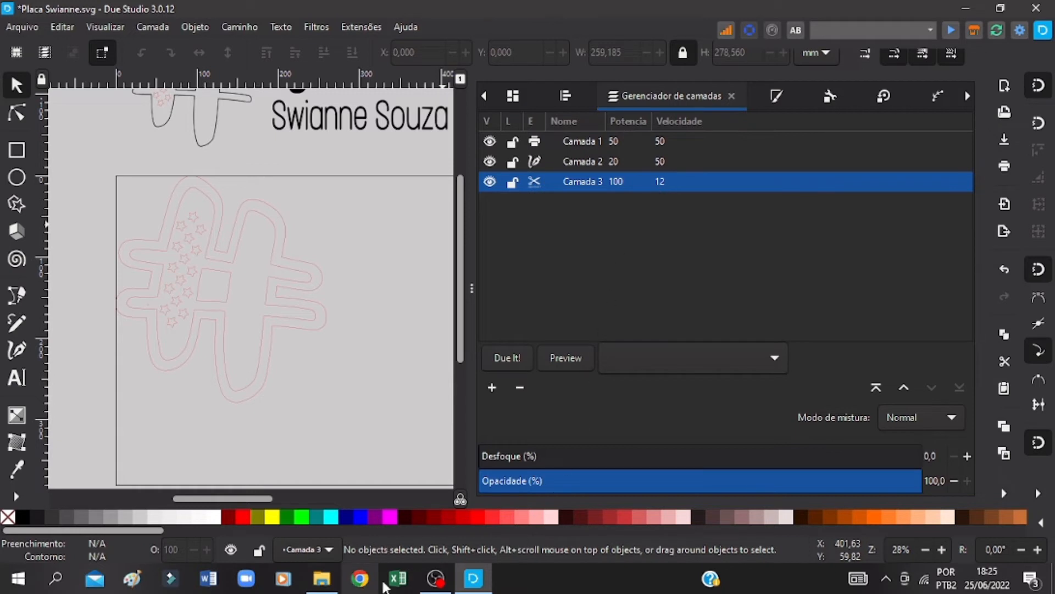
key(ctrl+s)
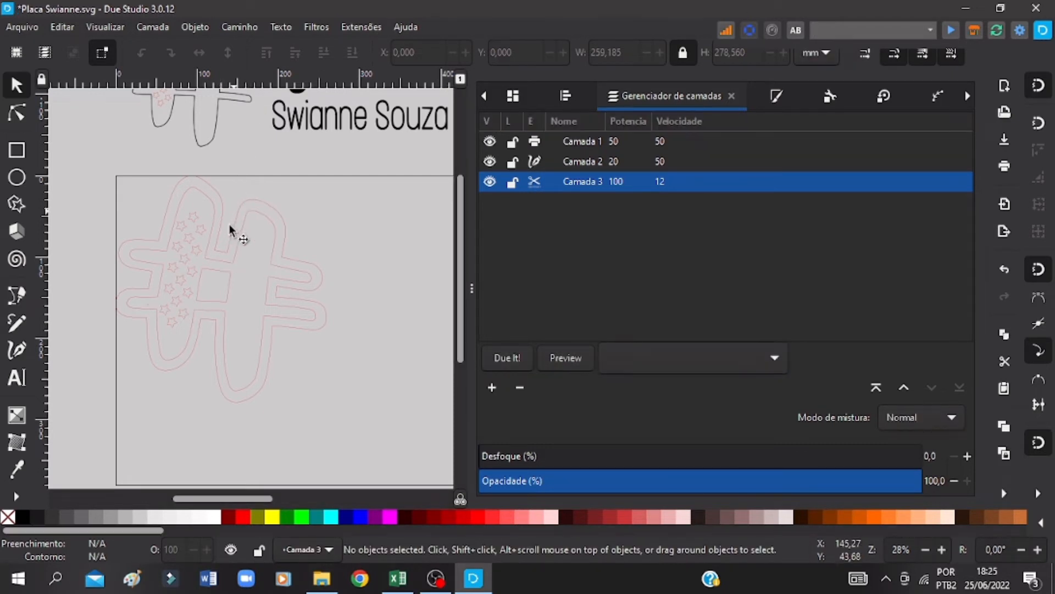
key(ctrl+s)
Step: Set layer Camada 3 to power 90 and speed 18, and layer Camada 1 to power 30 and speed 100
double_click(632, 183)
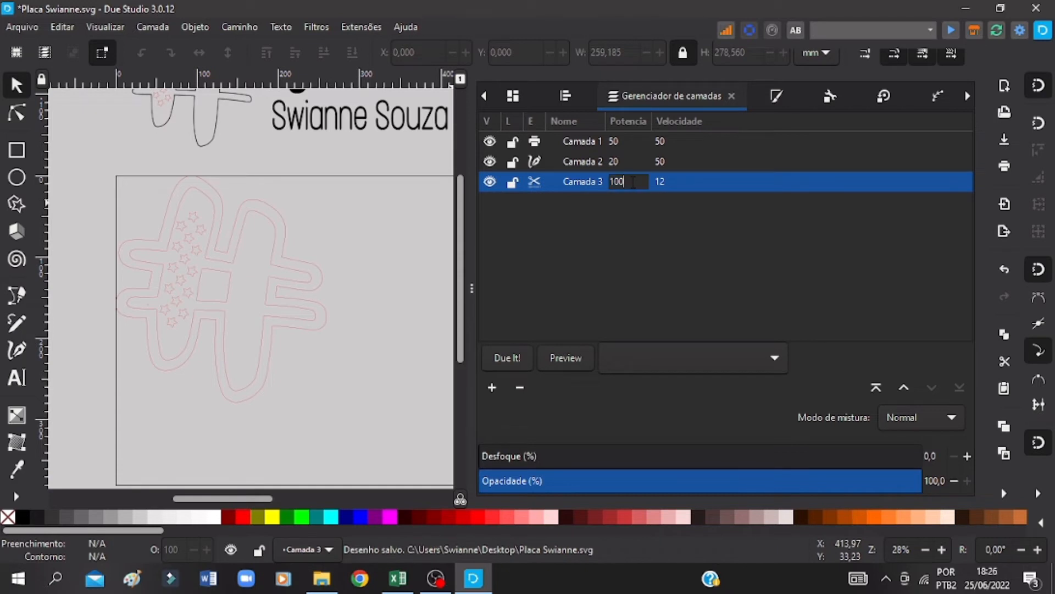
double_click(633, 182)
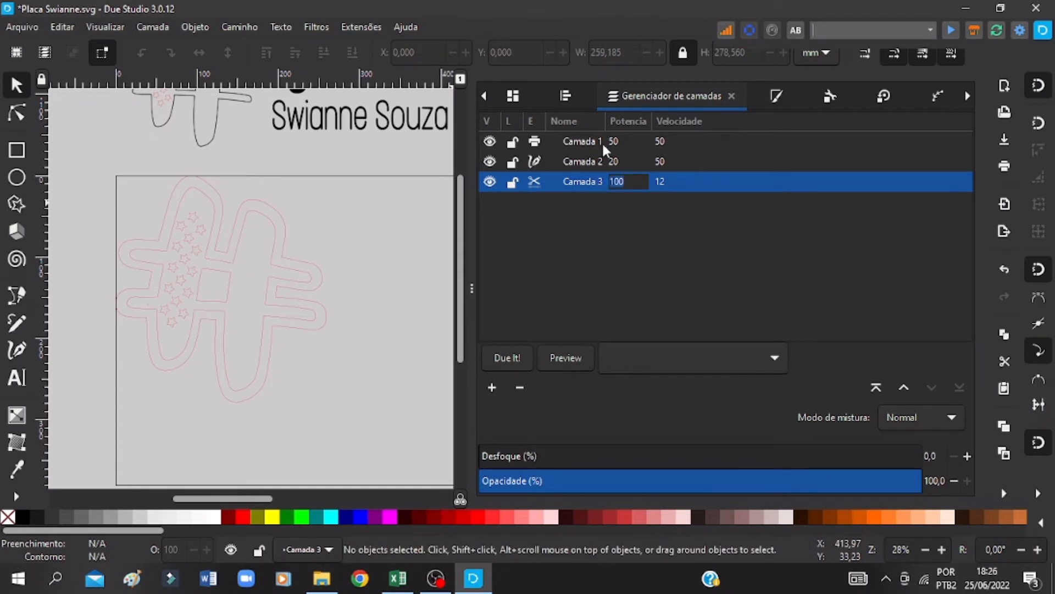
text(90)
key(Return)
double_click(662, 181)
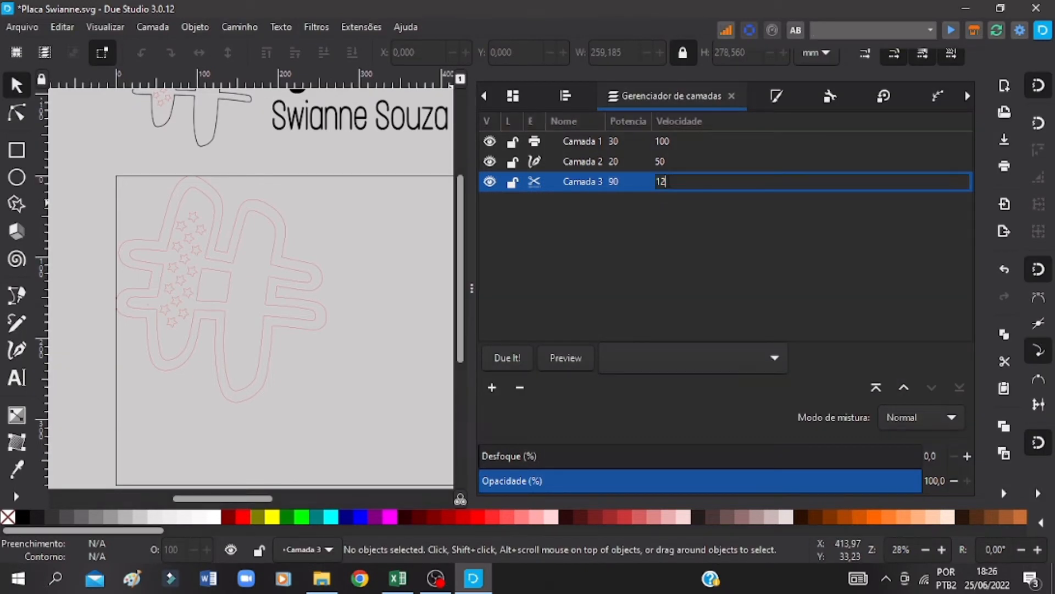
double_click(663, 180)
text(18)
key(Return)
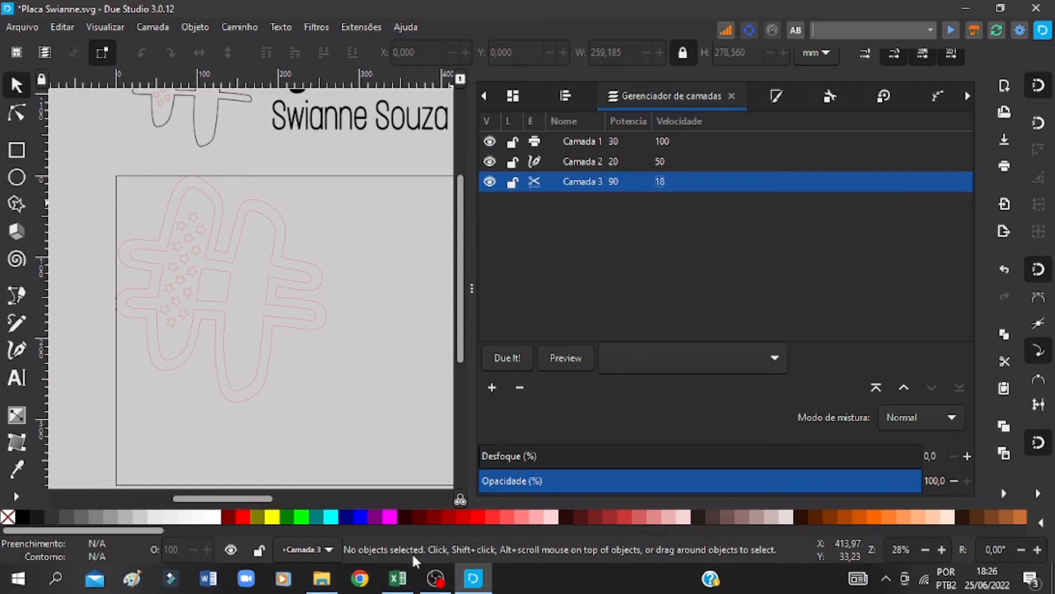
Step: Set the speed of layer Camada 2 to 80
click(616, 139)
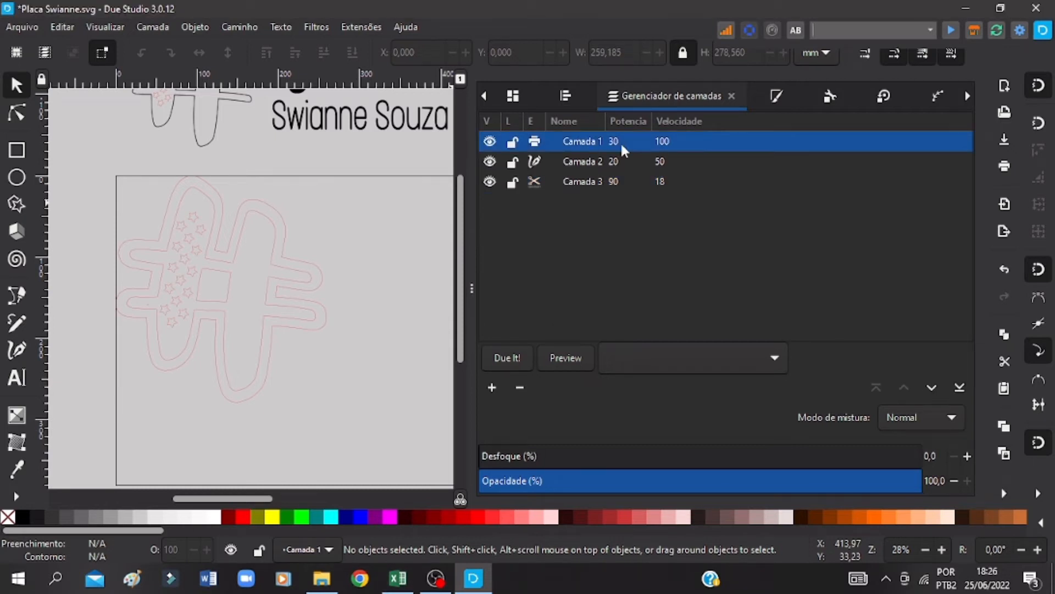
click(620, 141)
click(618, 160)
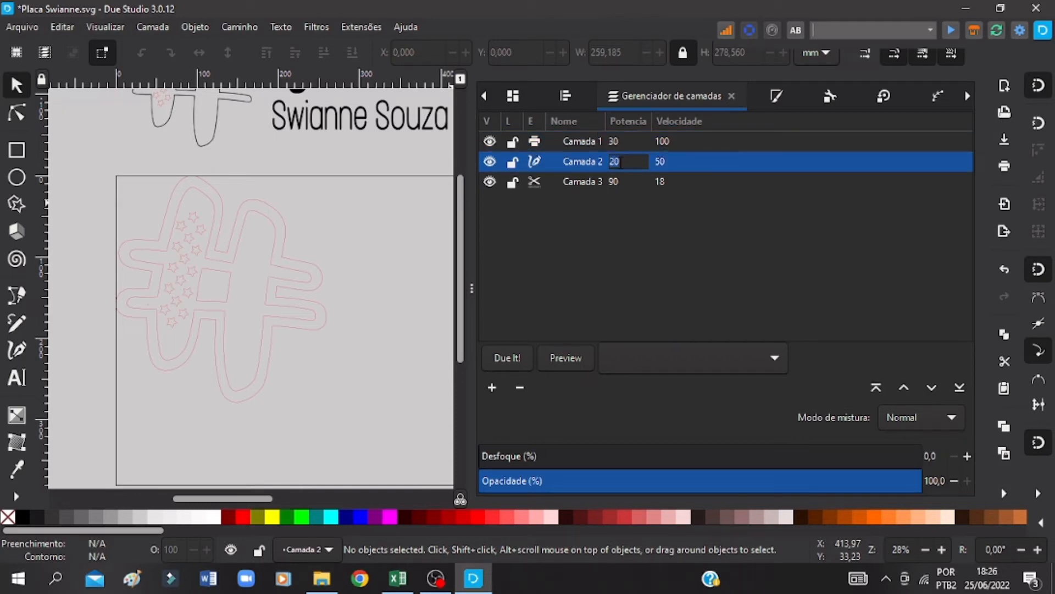
click(654, 163)
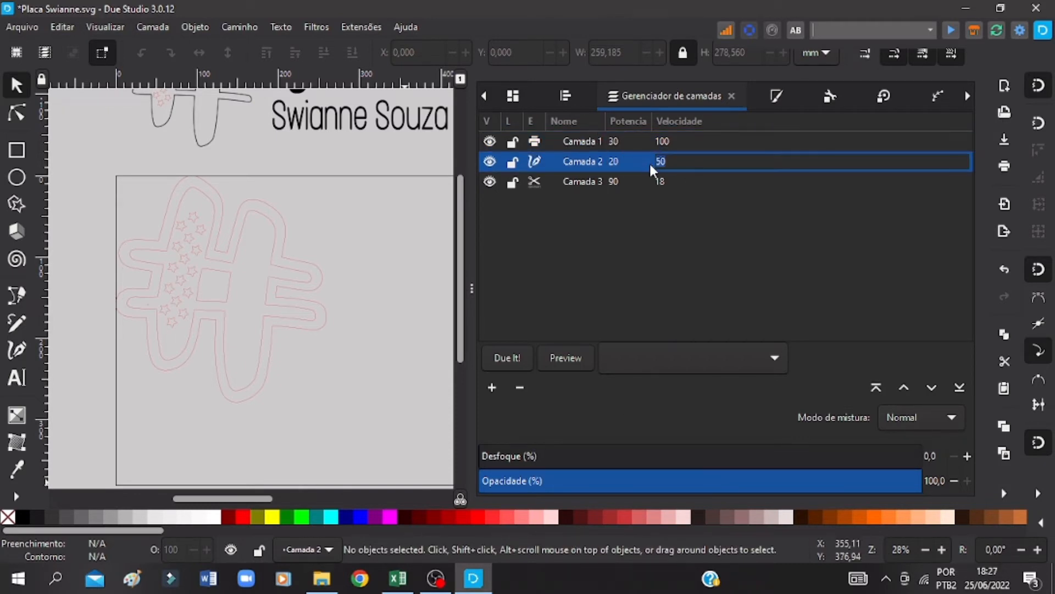
key(Return)
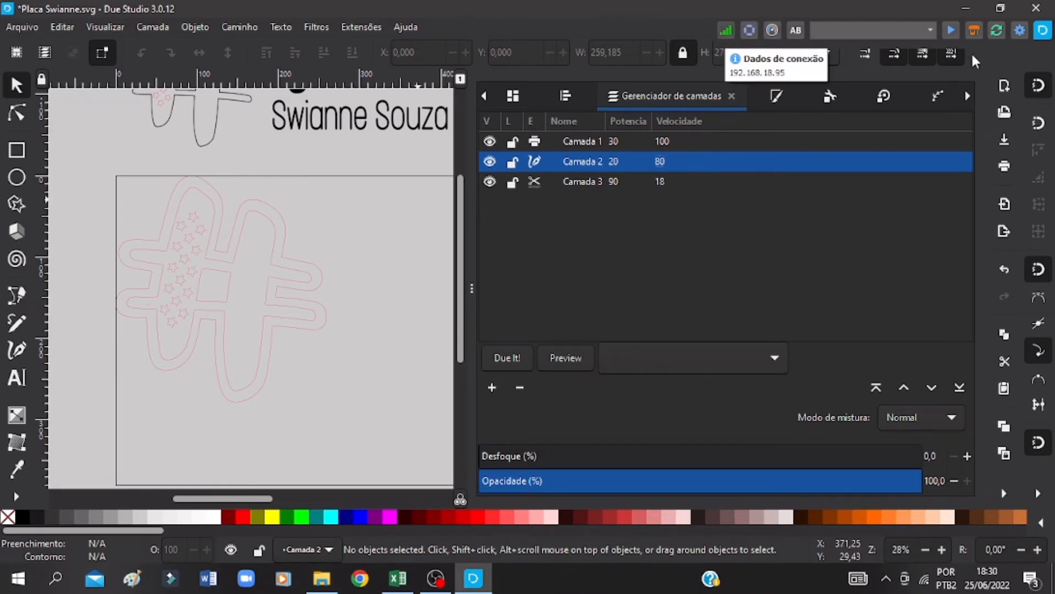
Step: Set the SVG converter's fill resolution to Alta in the settings, then close them
click(999, 32)
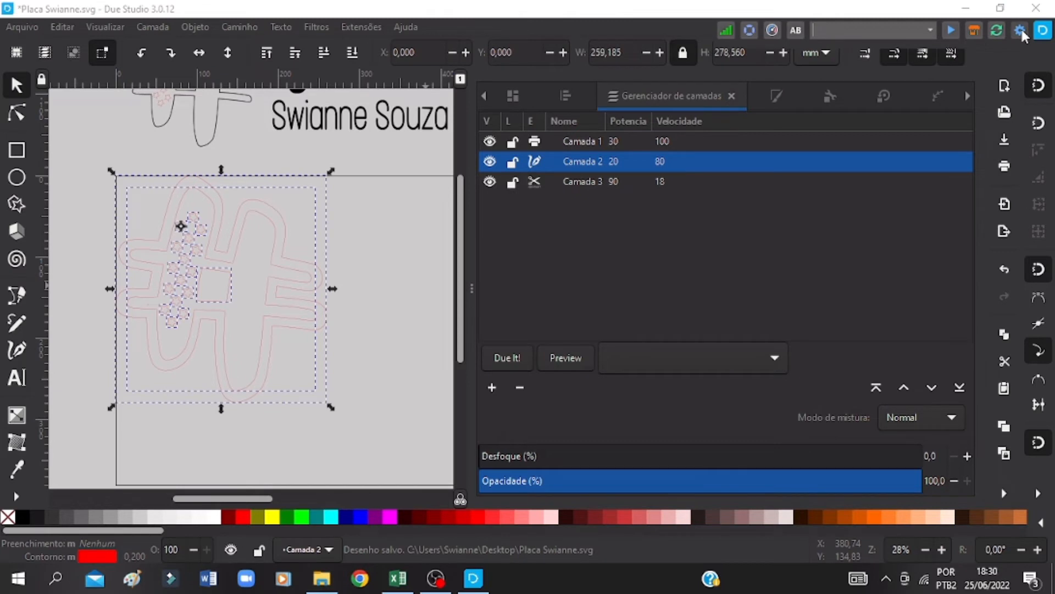
click(1021, 31)
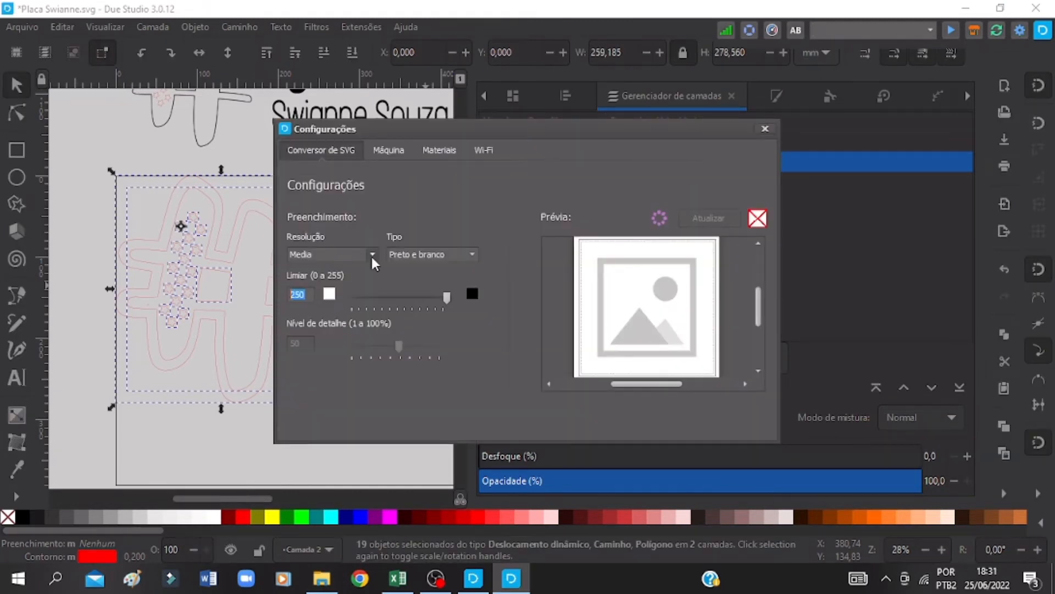
click(372, 254)
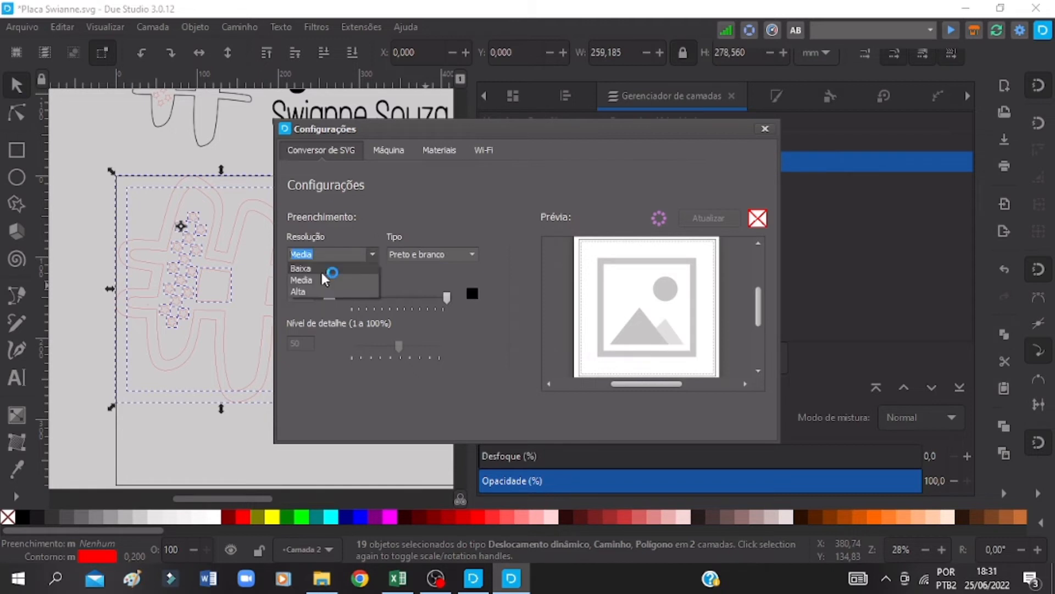
click(320, 291)
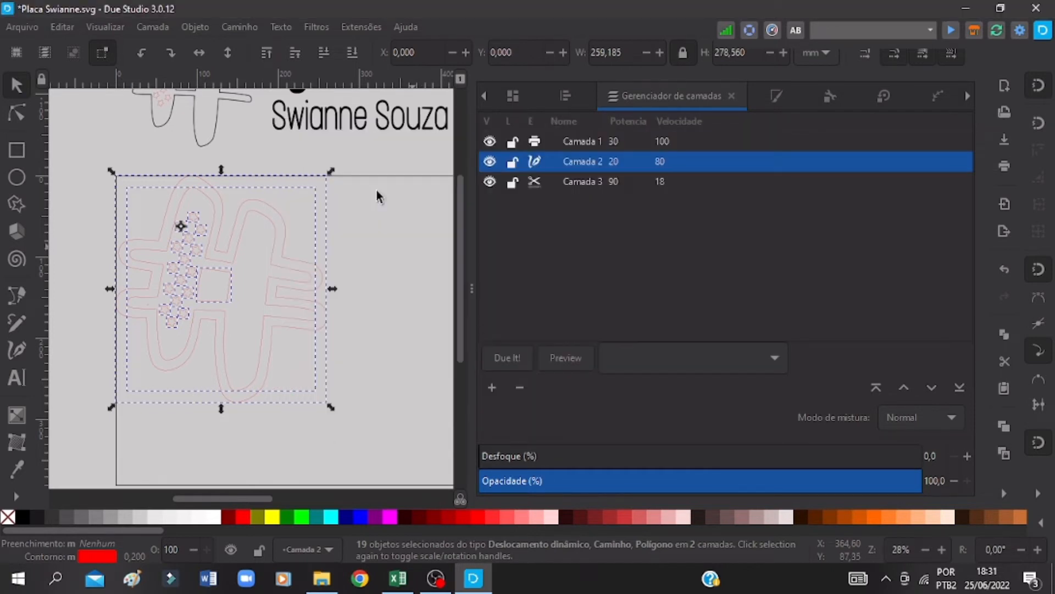
Step: Select the whole hash with its stars, square and backing outline, and generate its G-code preview
click(377, 190)
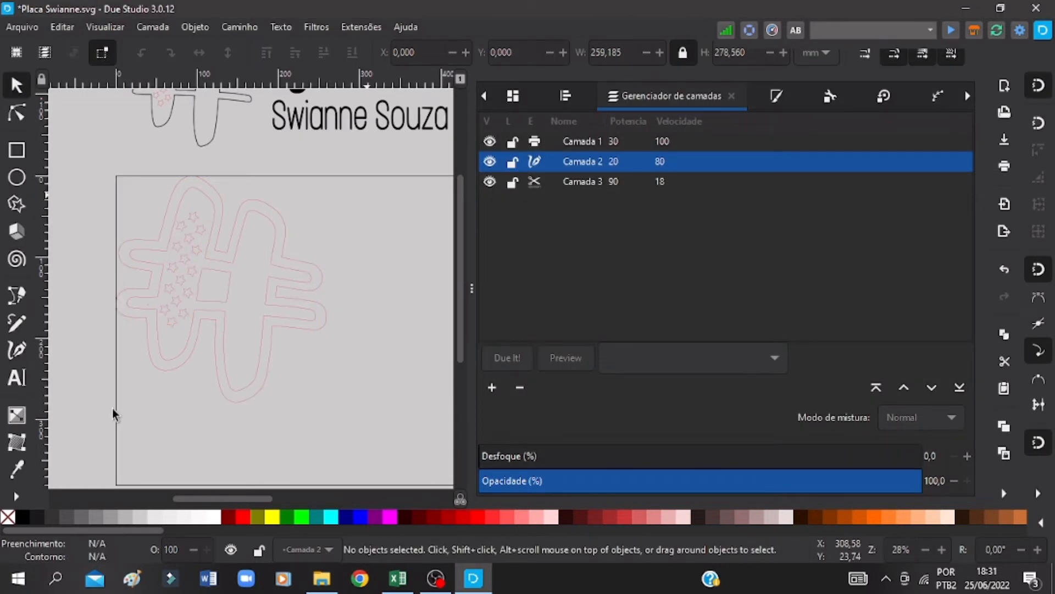
drag(112, 408, 332, 170)
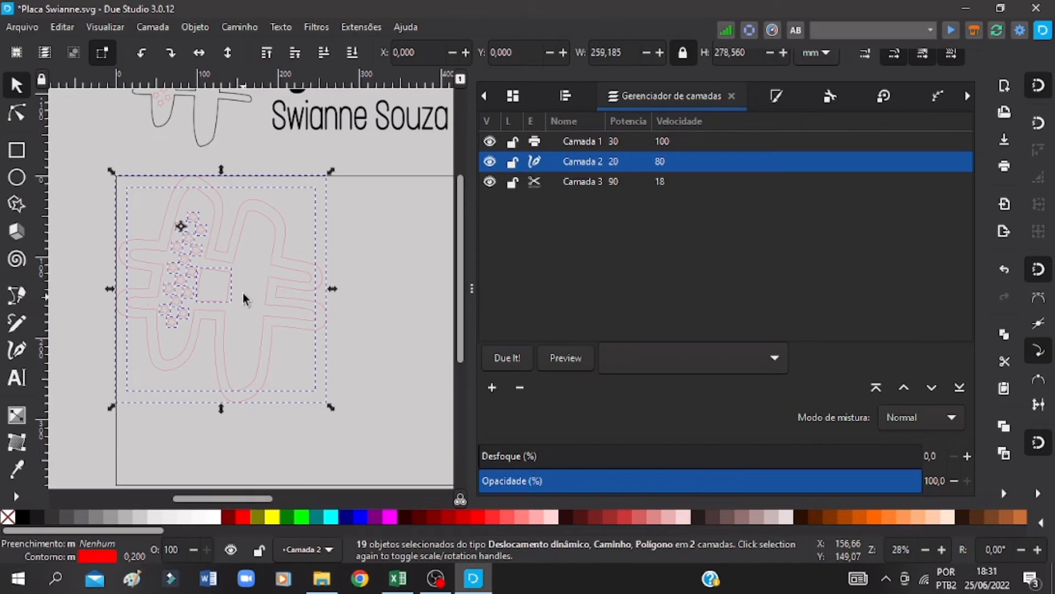
click(575, 358)
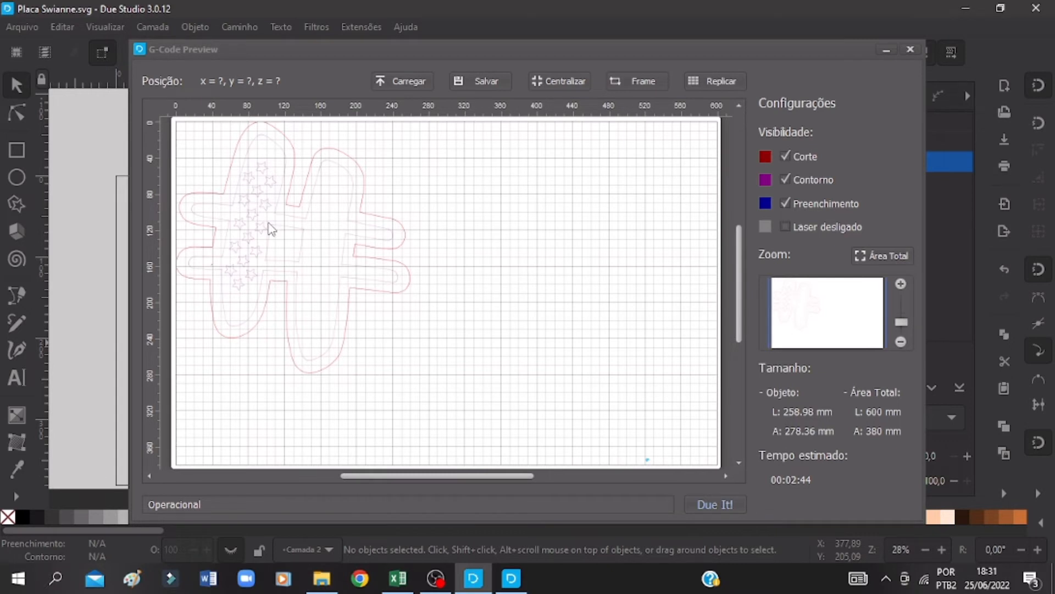
key(ctrl+a)
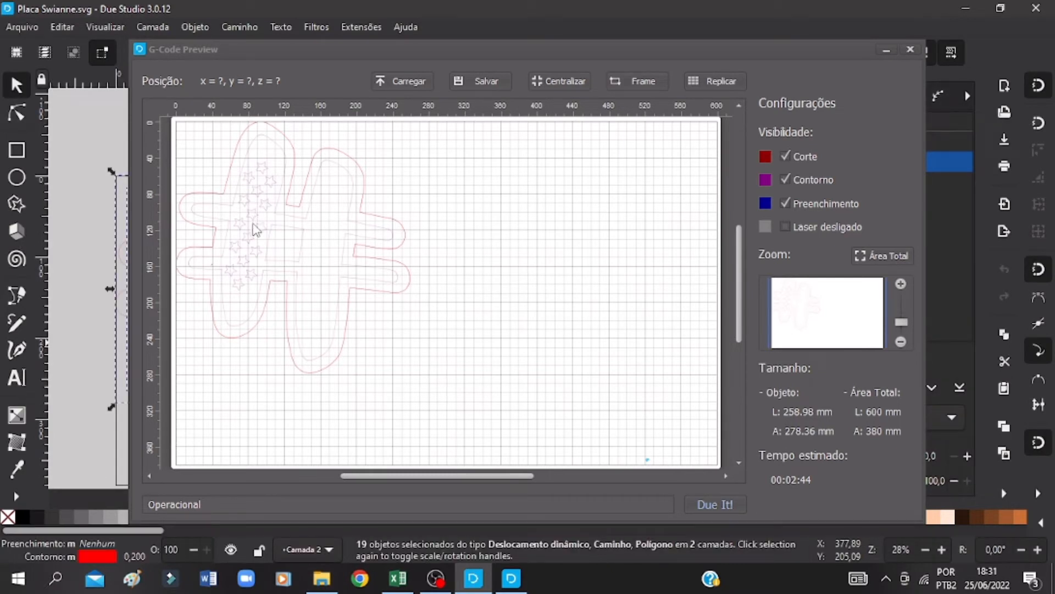
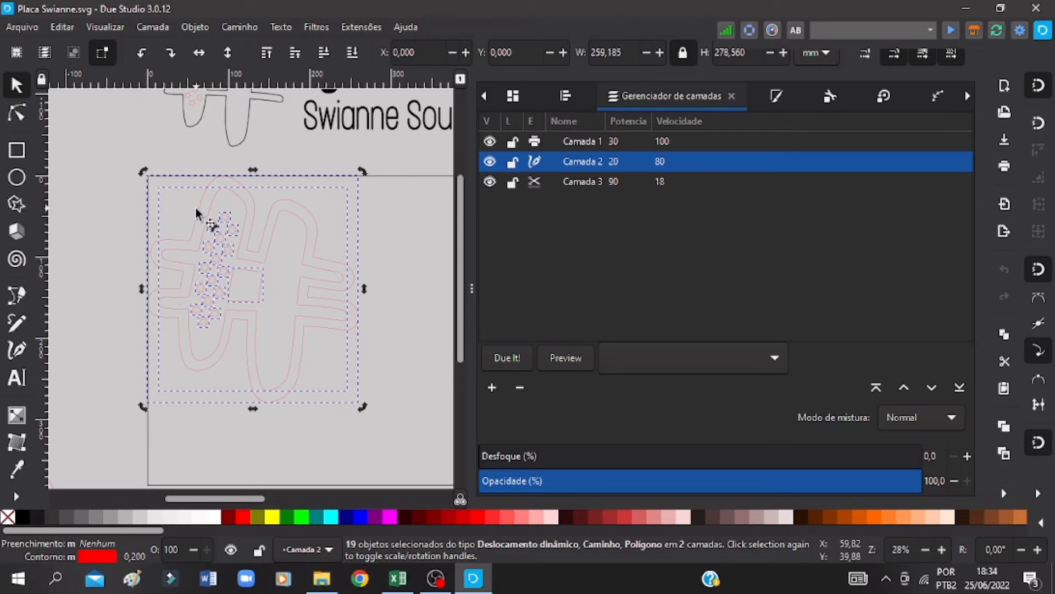
Step: Move the selected hash, with its stars, square and backing outline, off the page to the left, about 283 mm away, then deselect it
drag(197, 210, 22, 209)
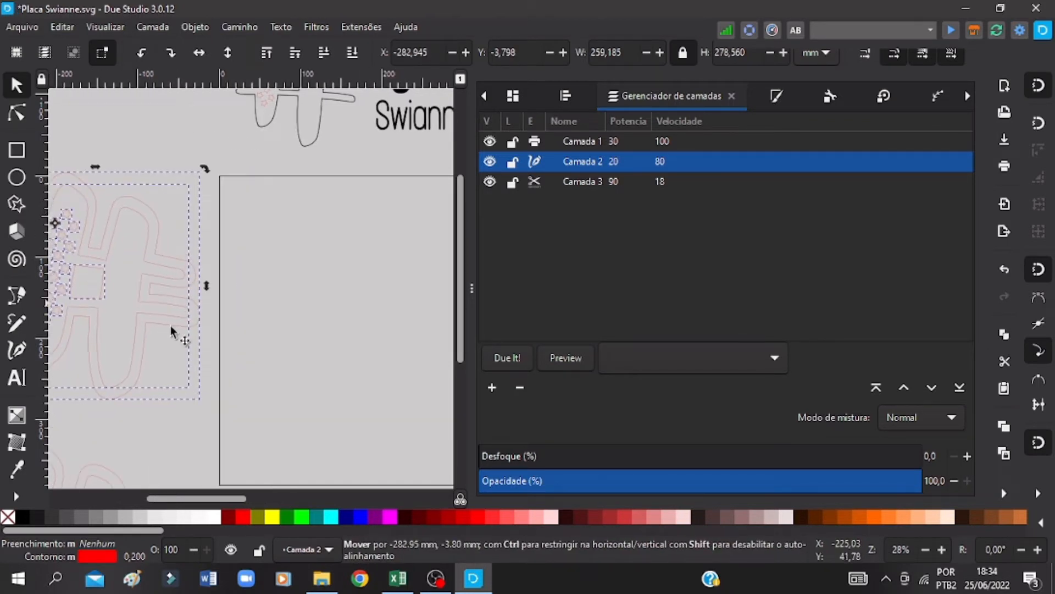
scroll(173, 330, down, 5)
scroll(96, 350, down, 2)
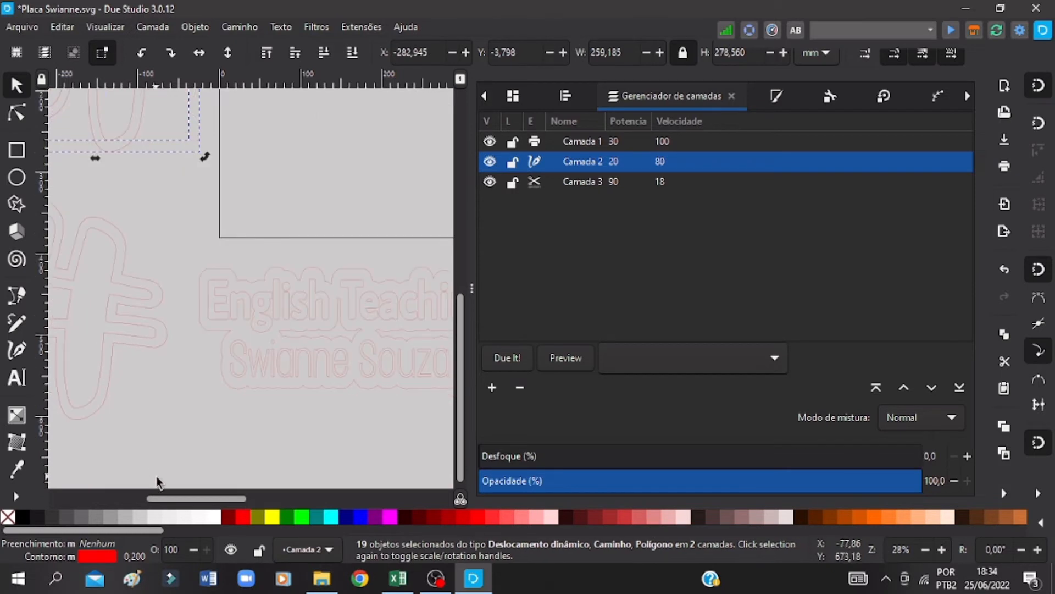
scroll(182, 502, left, 3)
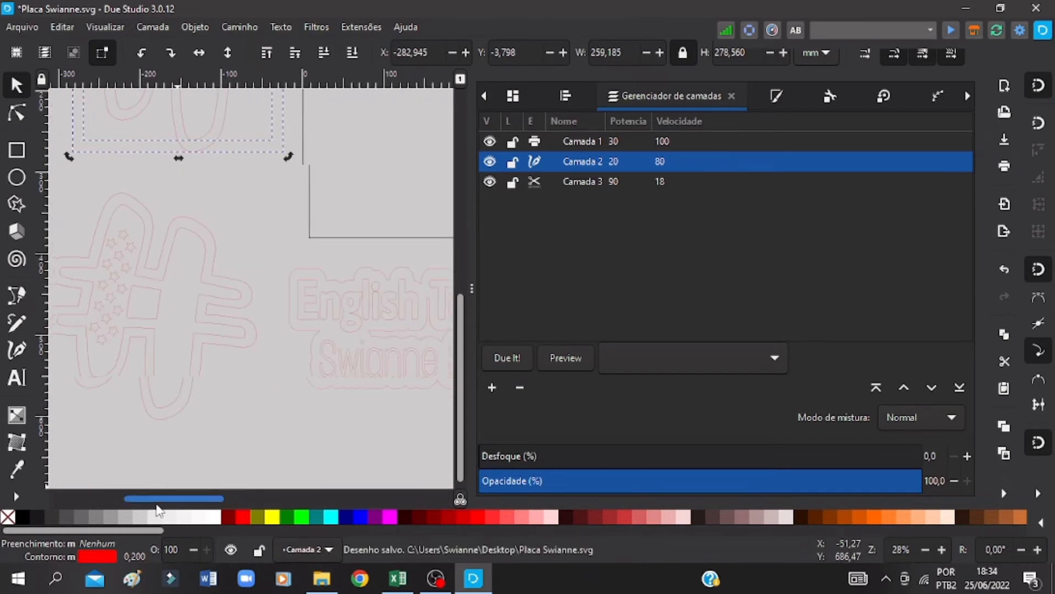
click(216, 222)
scroll(360, 312, up, 4)
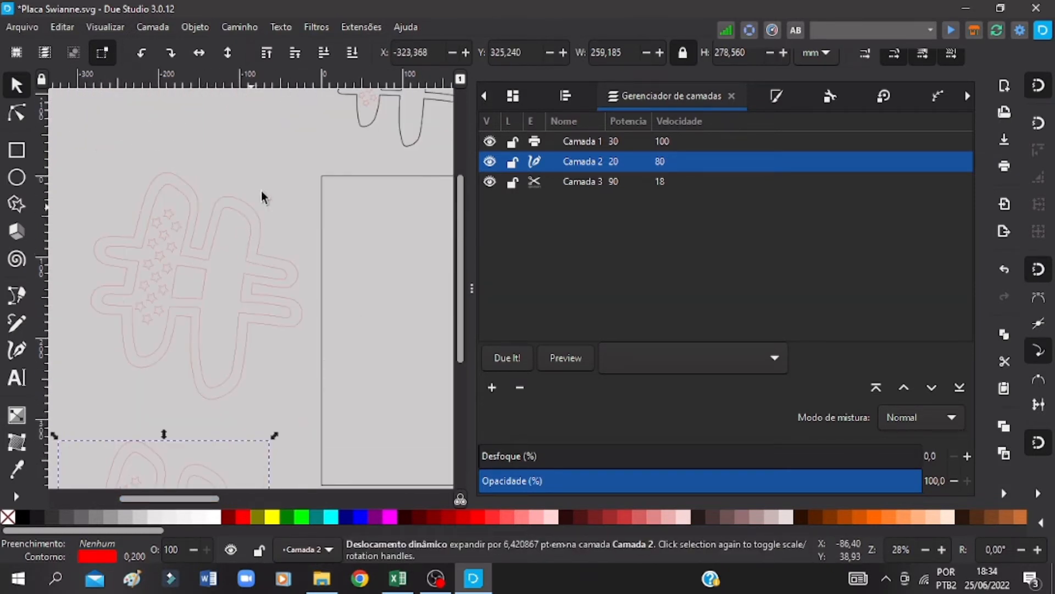
drag(281, 169, 94, 384)
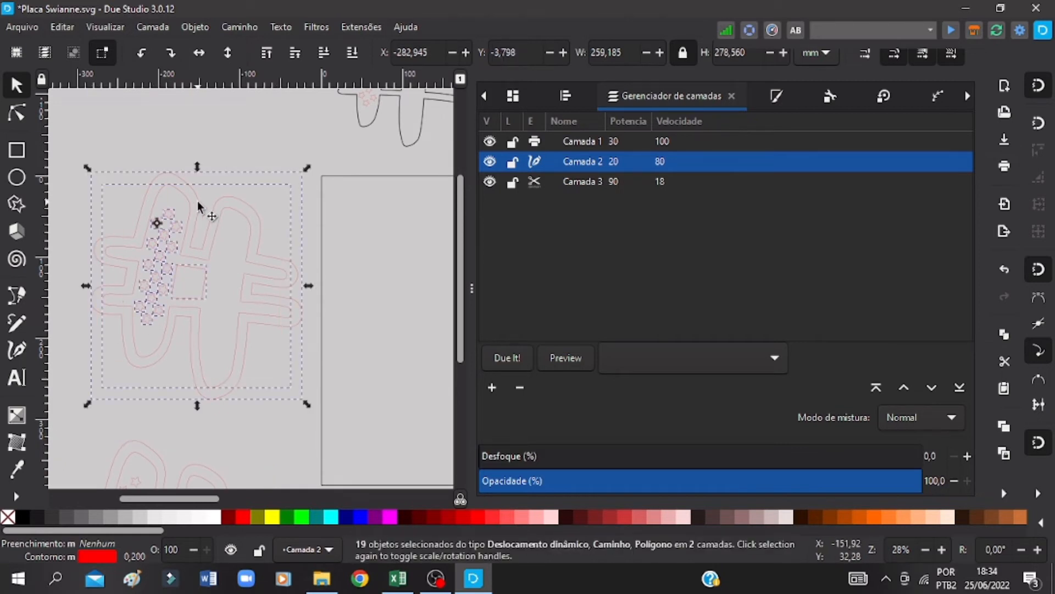
scroll(206, 264, down, 3)
click(231, 310)
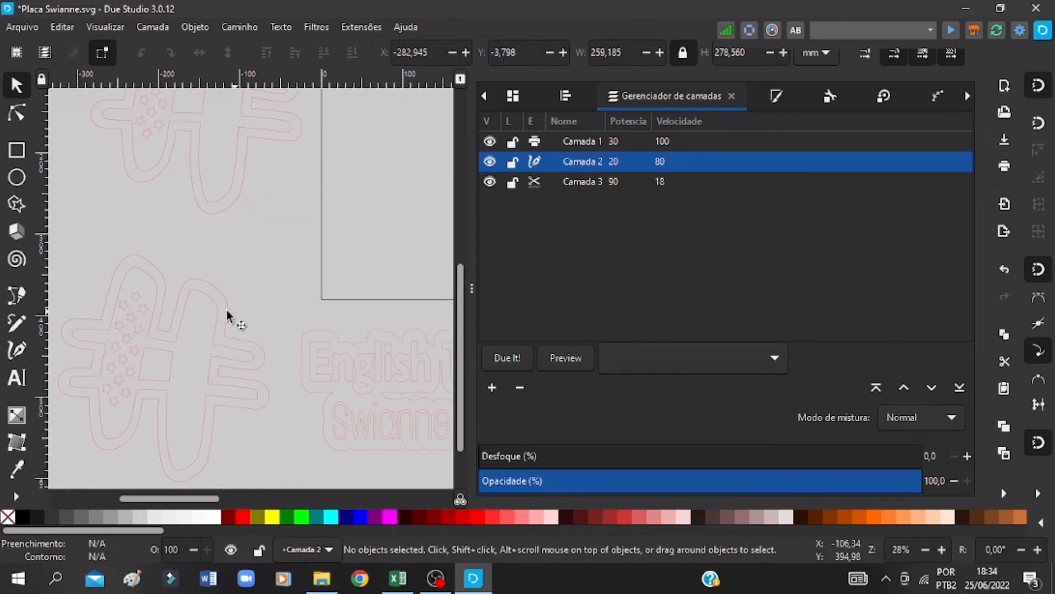
Step: Move the lower hash group with its stars onto the page's upper-left corner, at about X 1.4, Y 1.1 mm, and save the document
click(135, 256)
drag(136, 260, 364, 222)
scroll(352, 242, up, 3)
drag(384, 333, 404, 180)
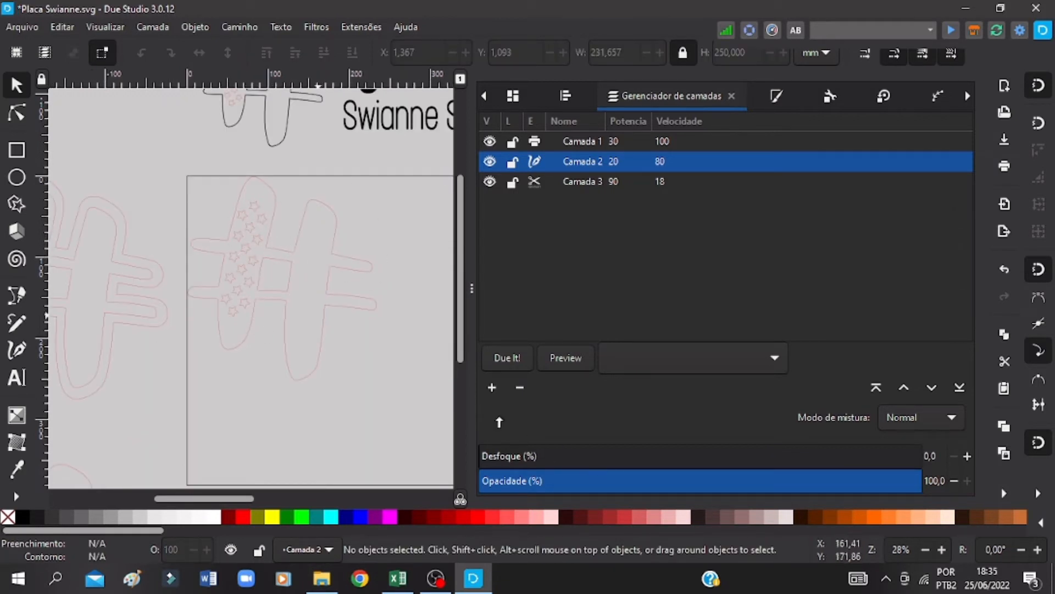
key(ctrl+s)
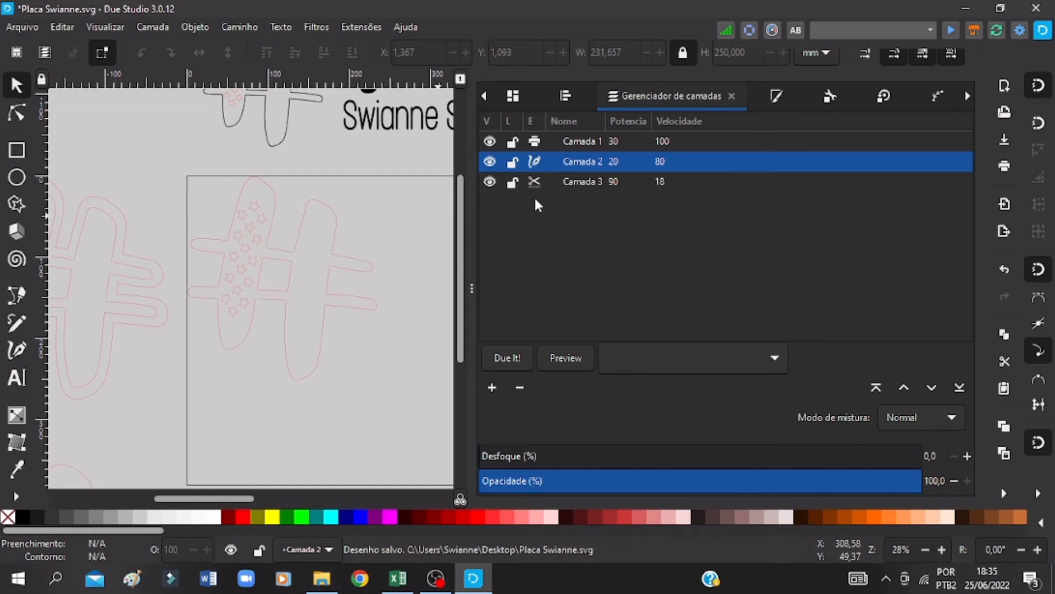
Step: Duplicate the cutting layer Camada 3 and keep the copy as the current layer
click(580, 182)
right_click(581, 184)
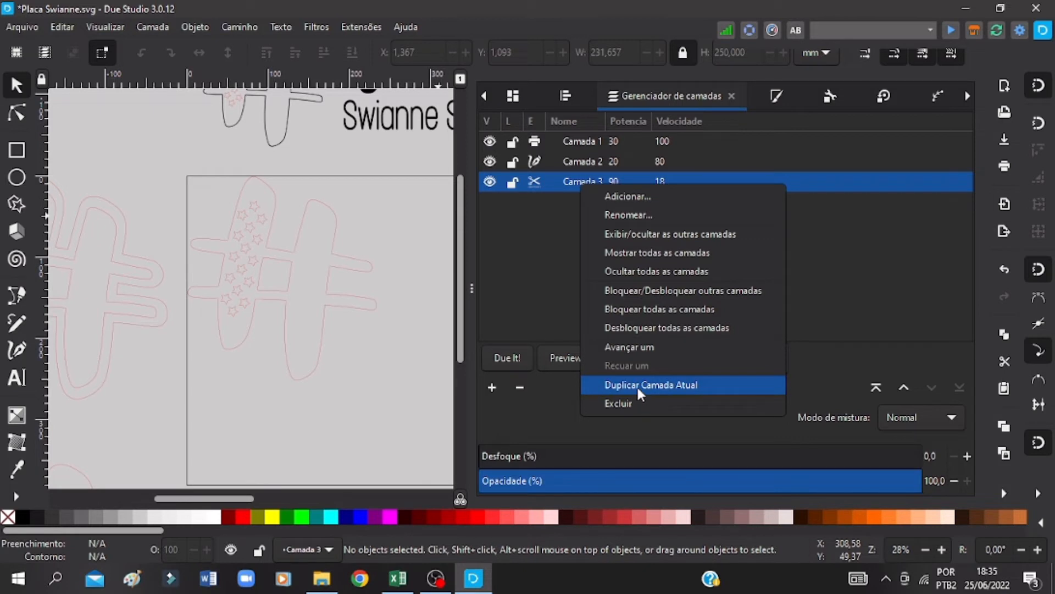
click(638, 388)
click(579, 185)
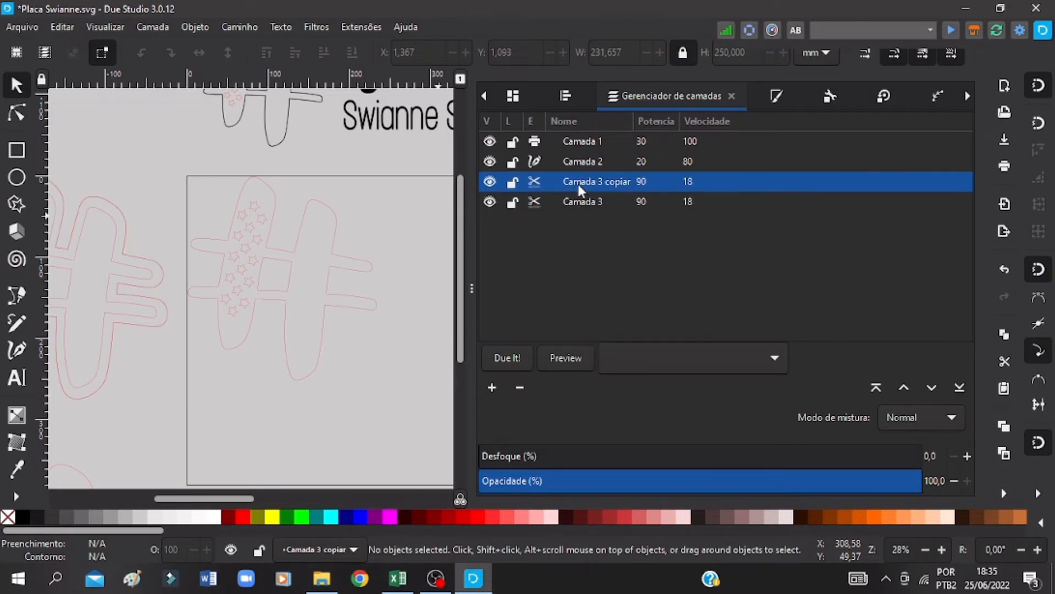
click(598, 180)
drag(620, 181, 622, 182)
click(573, 218)
Step: Ungroup the hash on the page and clear the selection
click(323, 195)
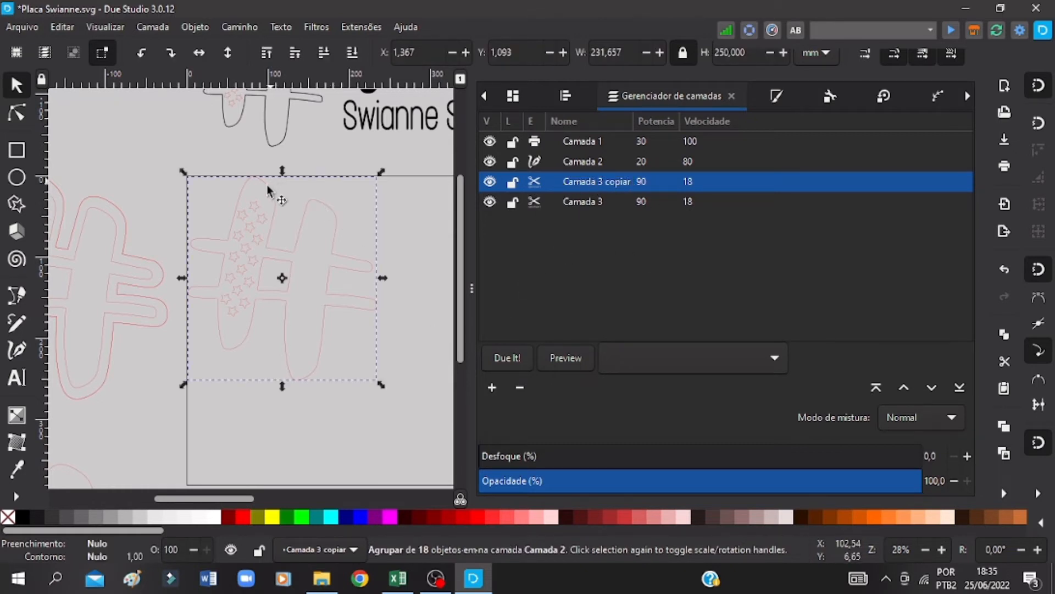
right_click(276, 206)
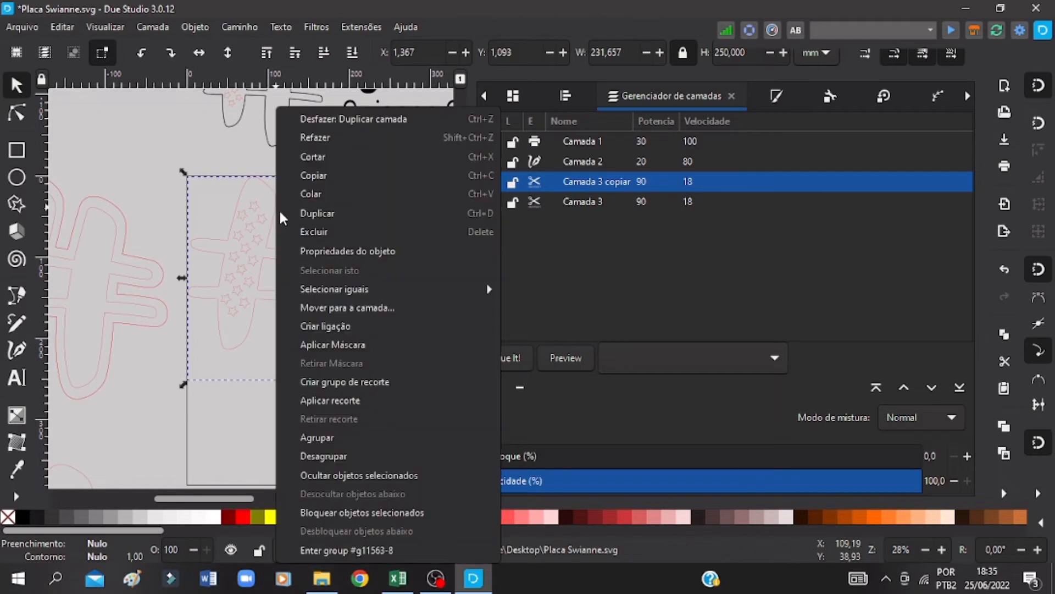
click(332, 456)
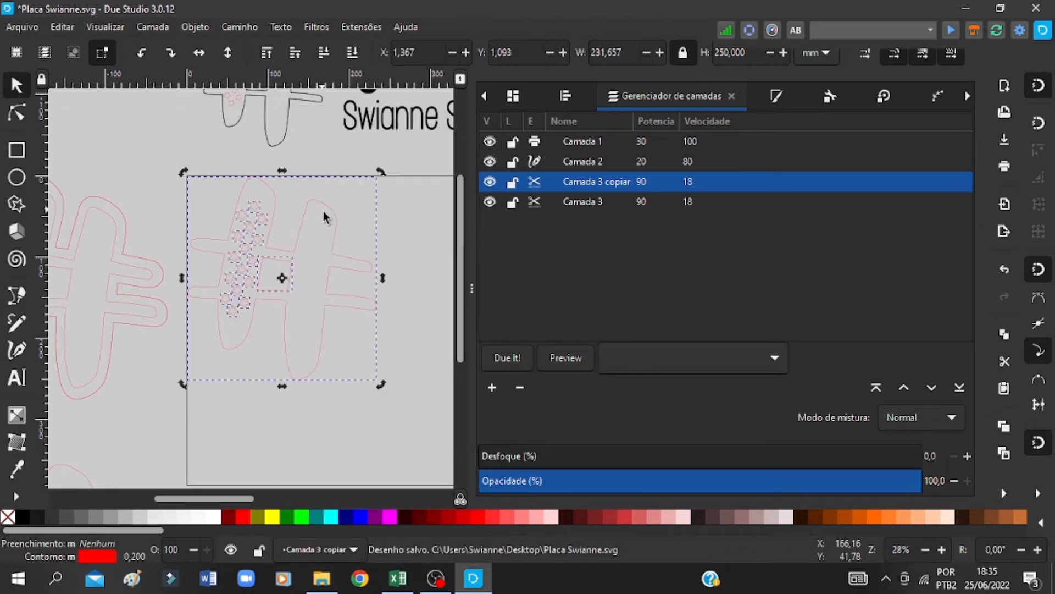
click(365, 439)
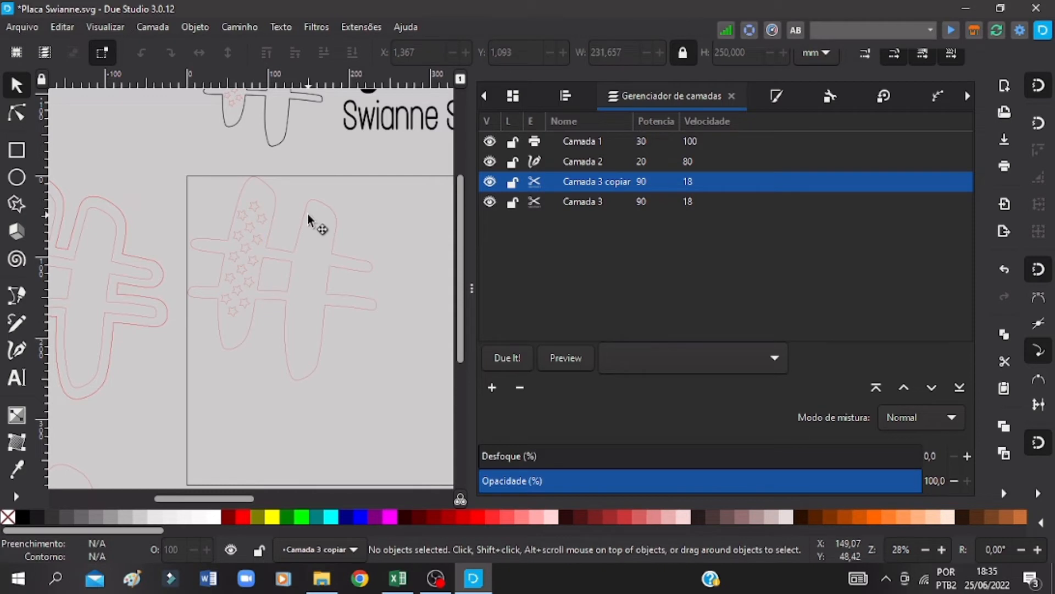
Step: Move the outer hash outline on the page to layer Camada 3
click(307, 219)
right_click(302, 217)
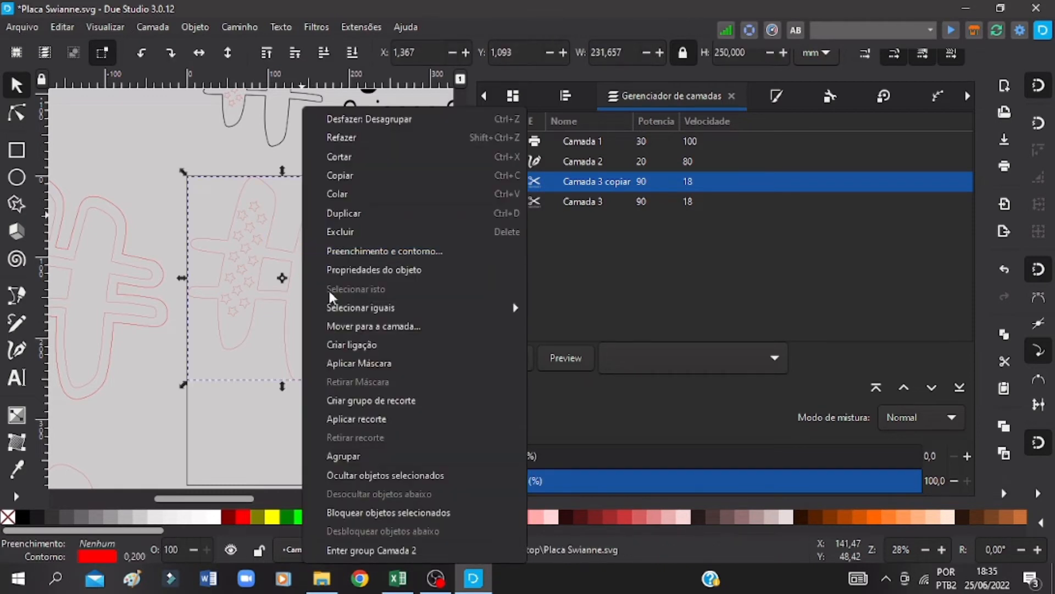
click(363, 326)
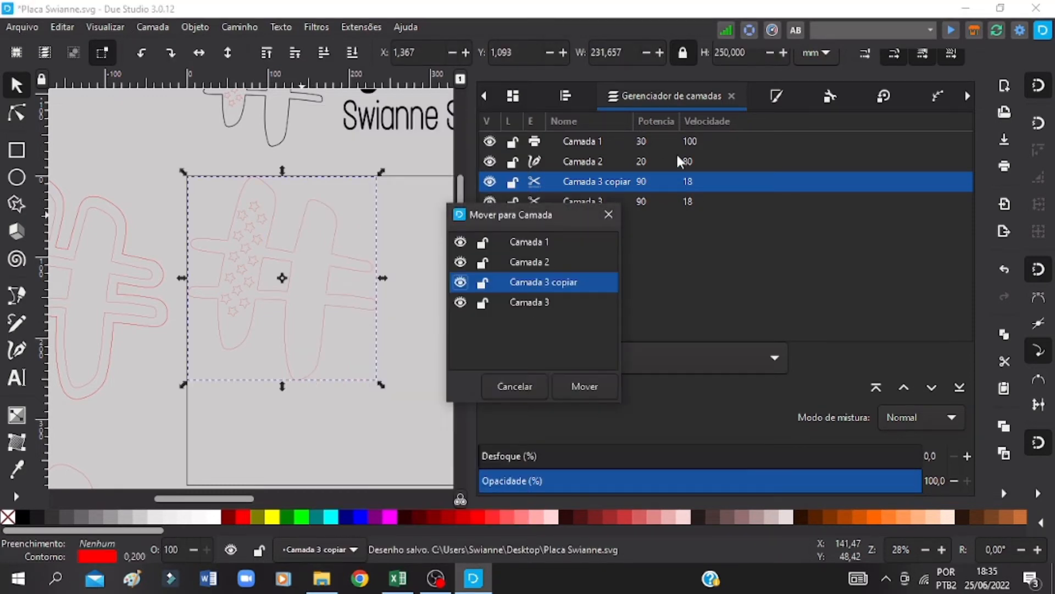
click(543, 301)
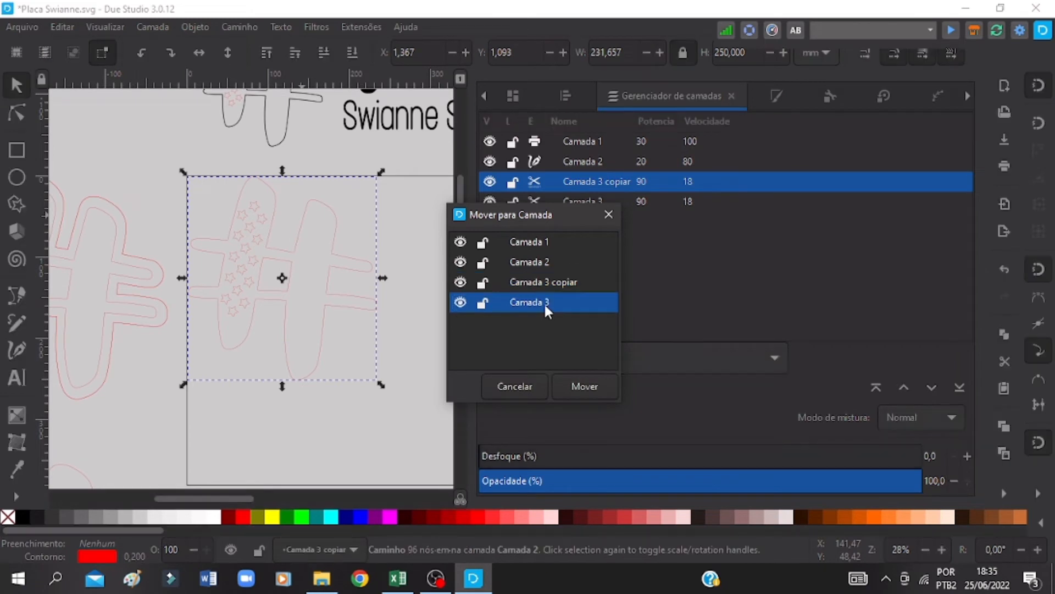
click(581, 383)
Step: Select the stars and square without the hash outline, move them to layer Camada 3 copiar, and save the document
drag(190, 166, 305, 351)
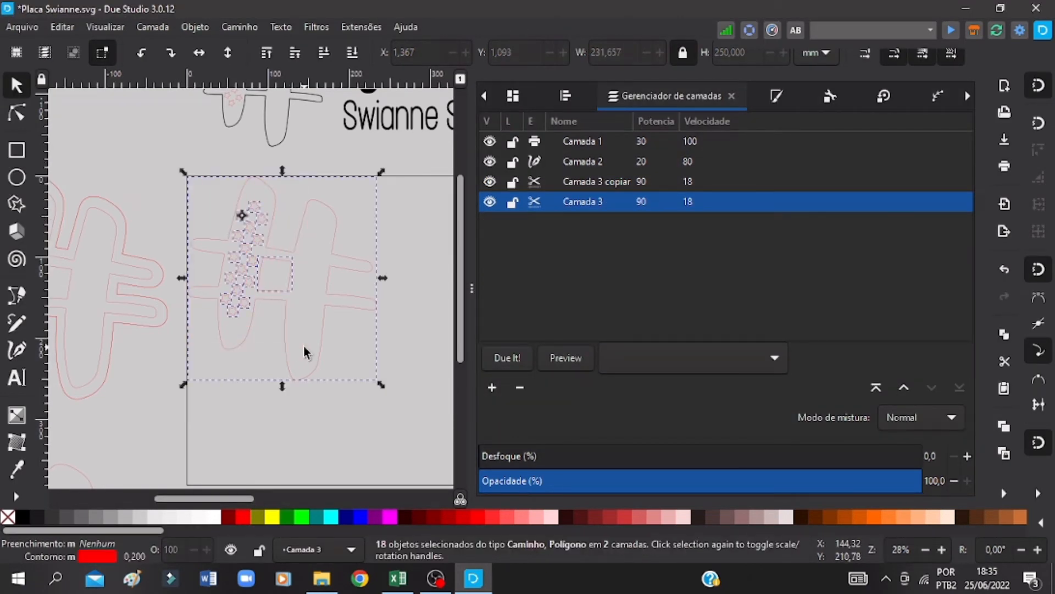
shift+click(311, 204)
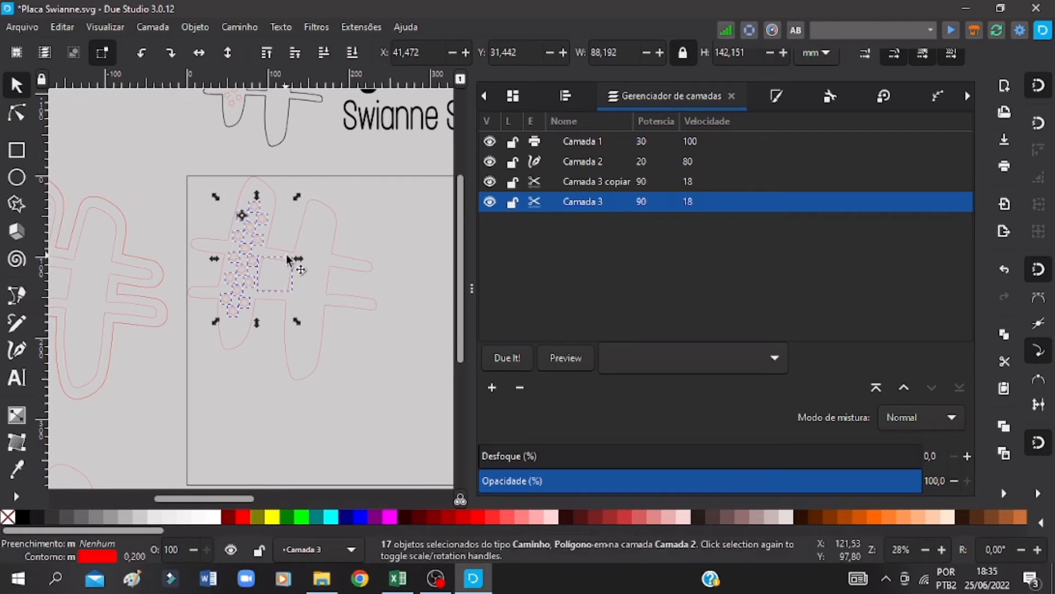
click(576, 180)
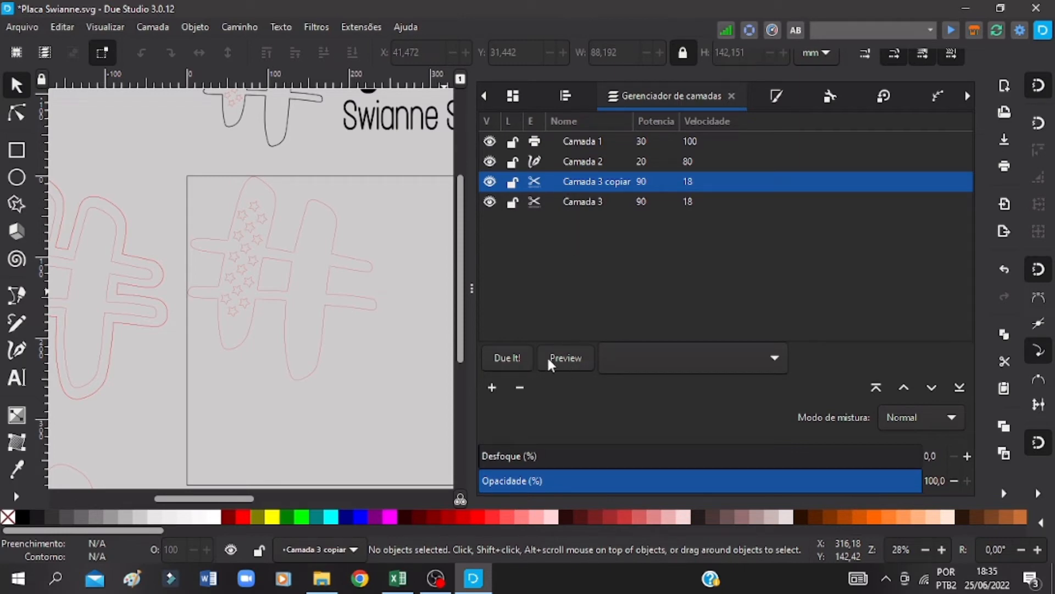
right_click(327, 277)
click(179, 173)
drag(179, 172, 406, 383)
shift+click(276, 200)
right_click(264, 217)
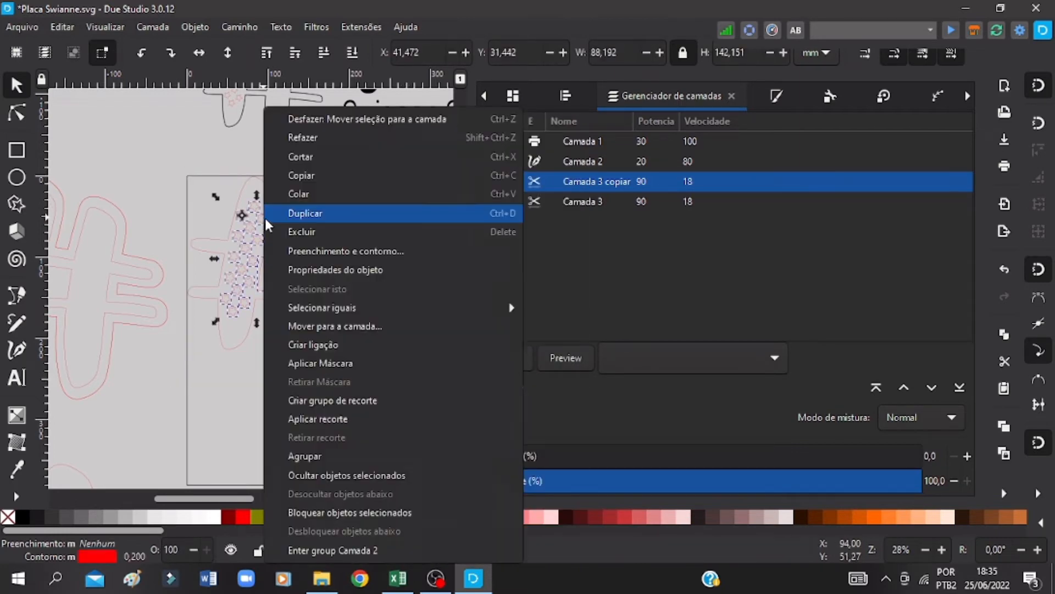
click(341, 326)
click(572, 386)
click(363, 401)
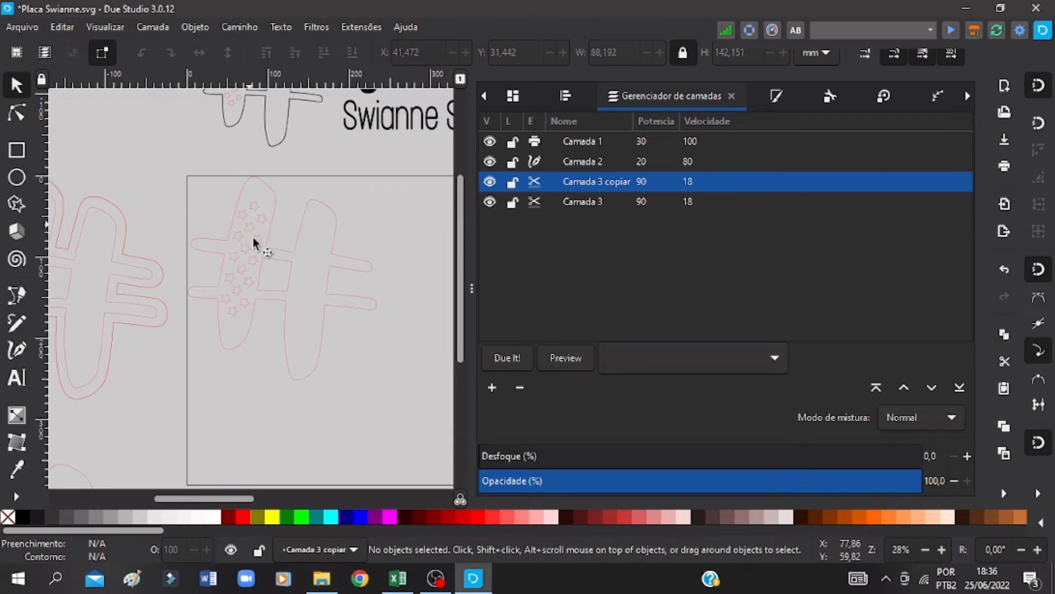
key(ctrl+s)
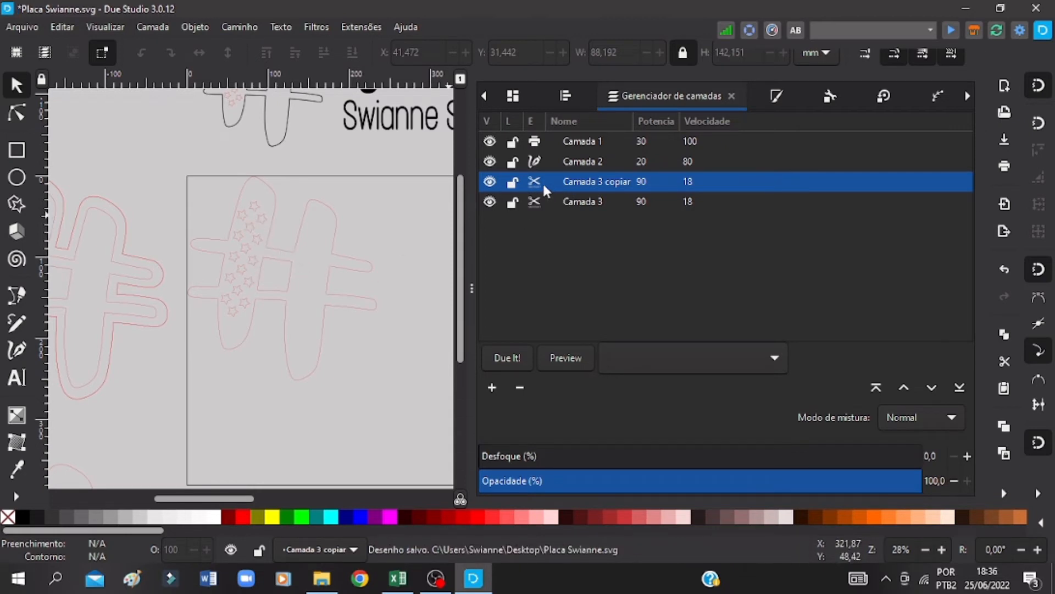
Step: Hide and show the layers Camada 3 copiar and Camada 3 in turn to check which shapes each contains
click(492, 179)
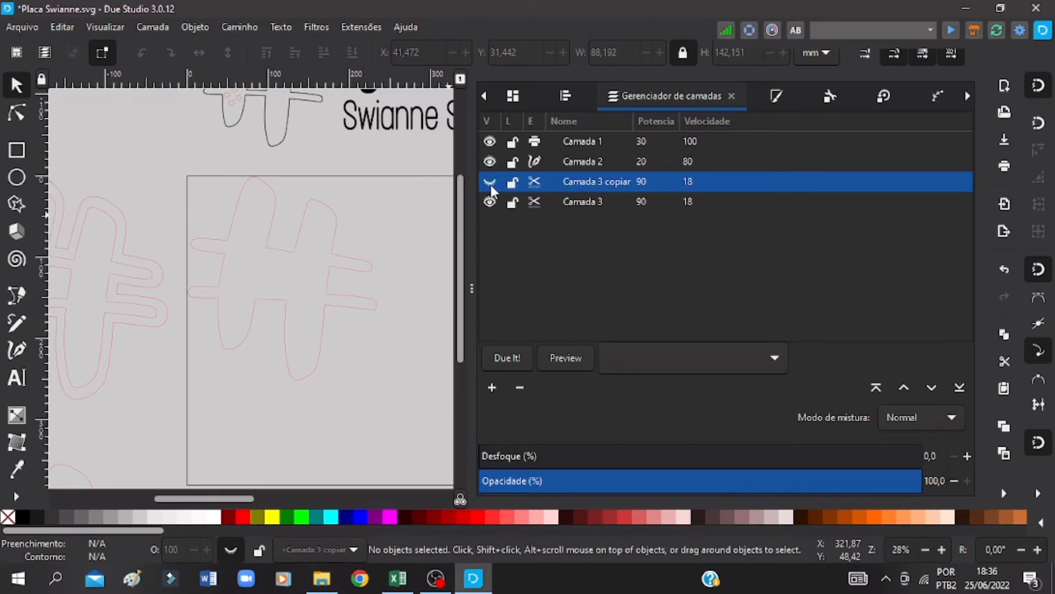
click(490, 181)
click(489, 201)
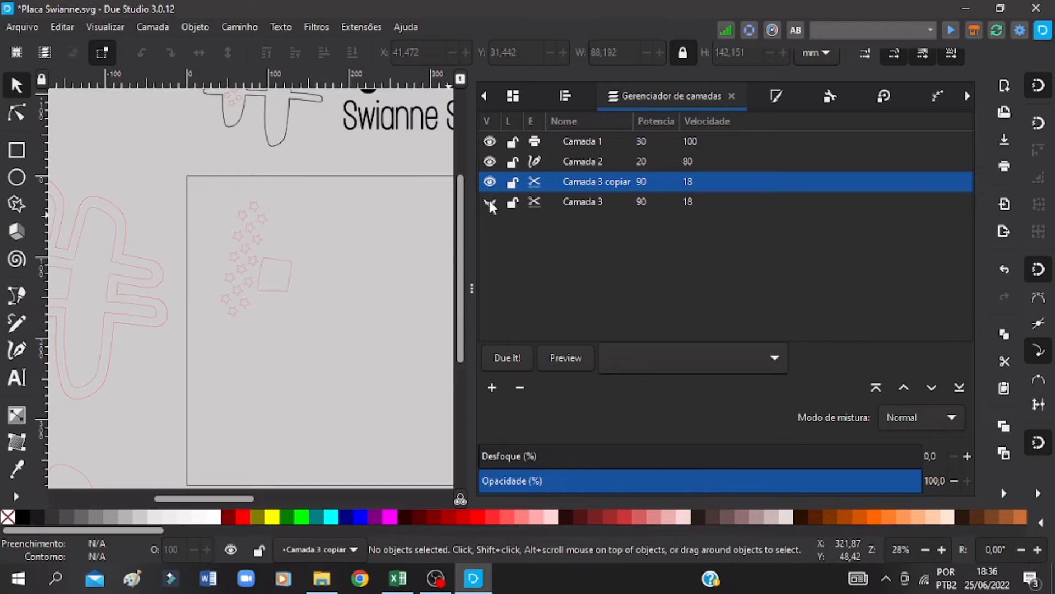
click(489, 201)
Step: Select the hash outline with its stars and square, save the document, and generate the G-code preview
drag(374, 168, 191, 381)
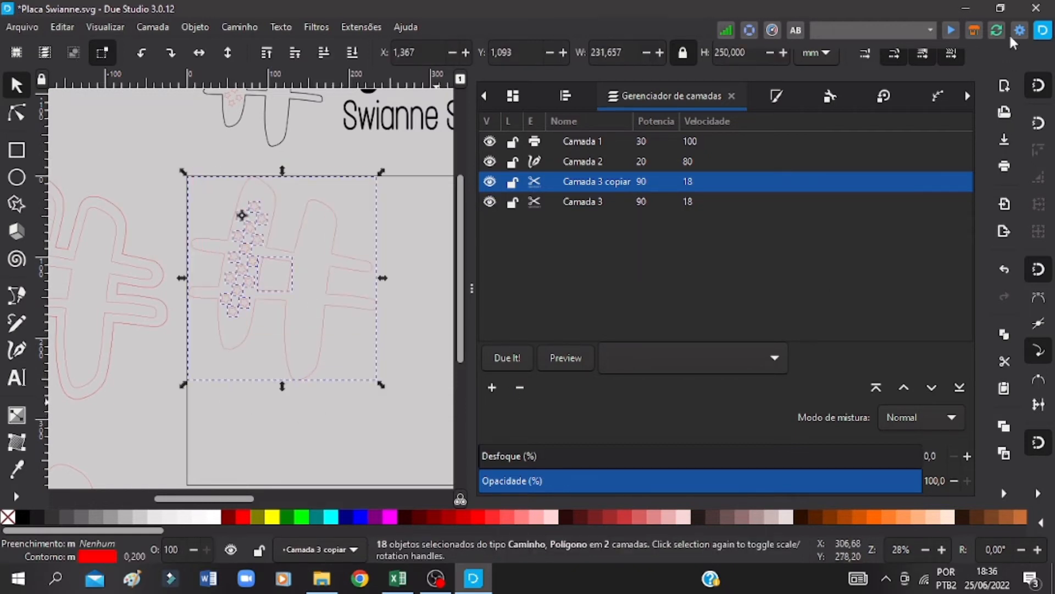
key(ctrl+s)
key(ctrl+s)
key(ctrl+s)
click(569, 357)
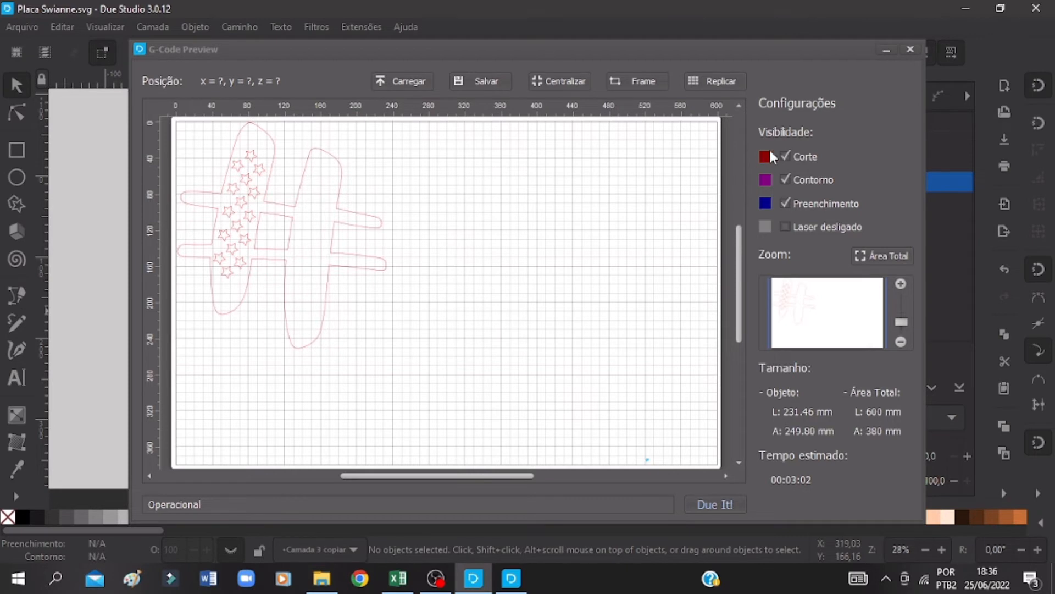
Step: Run the Frame check for the hash job and start the laser cutting
click(631, 81)
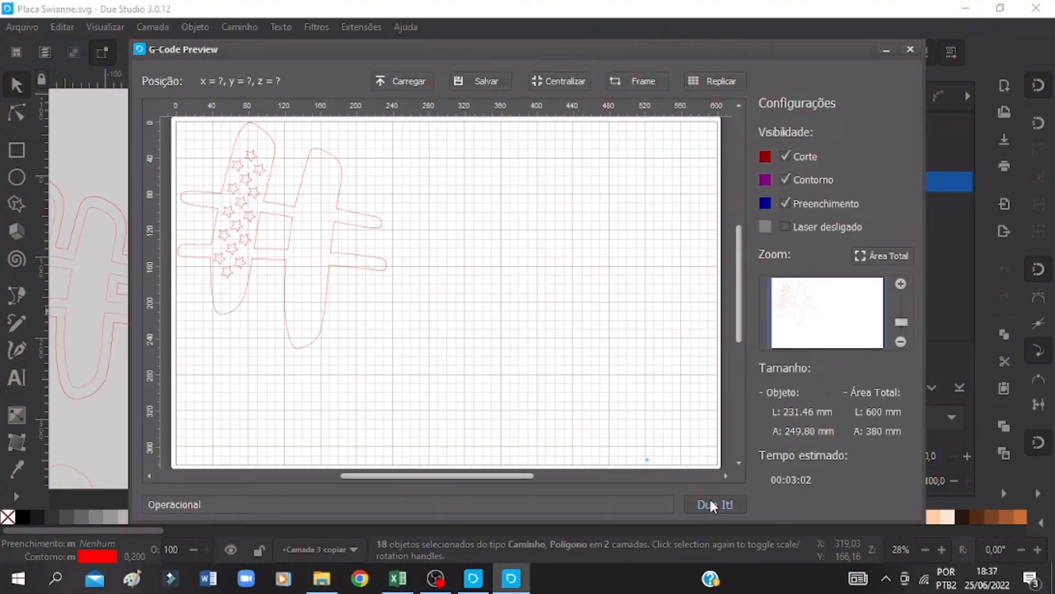
click(711, 505)
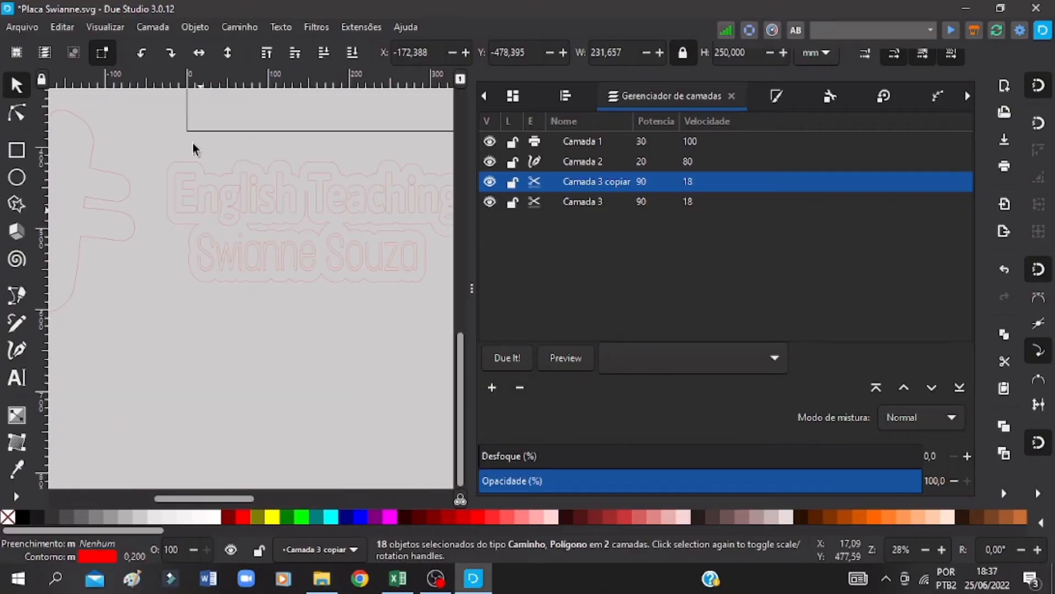
Step: Select the two-line English Teaching lettering with its backing outline, move it onto the page's upper-left area, and save the document
drag(177, 146, 411, 294)
scroll(337, 297, up, 6)
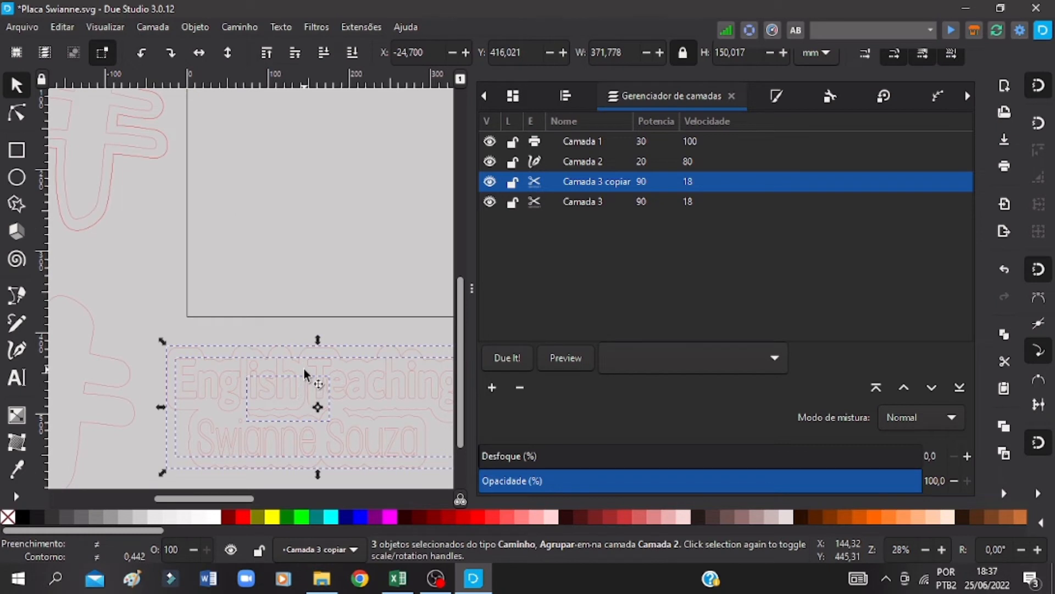
scroll(303, 365, up, 5)
key(ctrl+s)
drag(423, 258, 250, 285)
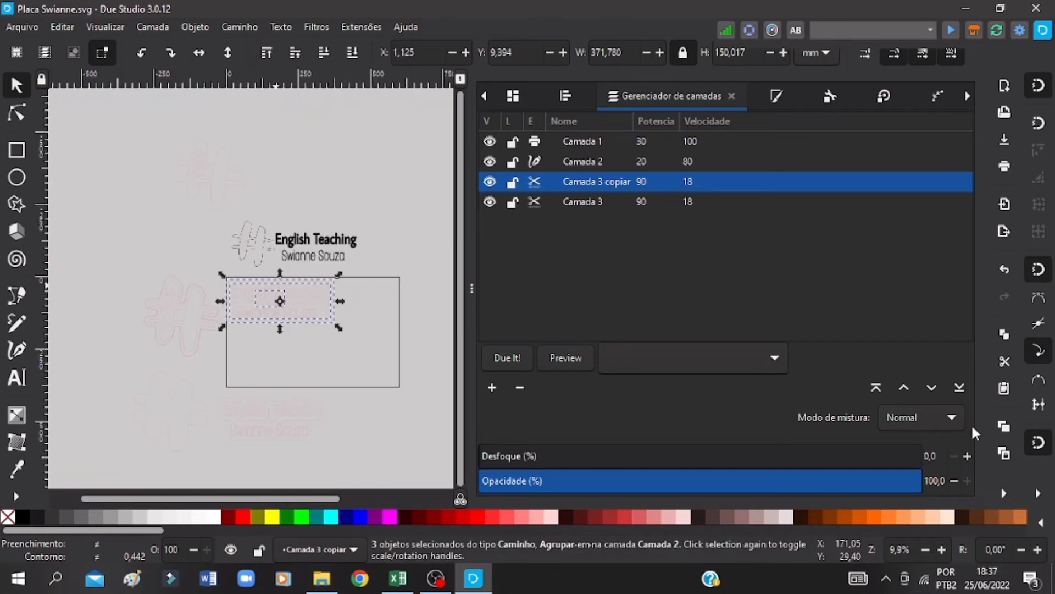
key(ctrl+s)
Step: Position the selected lettering and its backing outline exactly at X 0, Y 0 mm
click(941, 550)
click(941, 549)
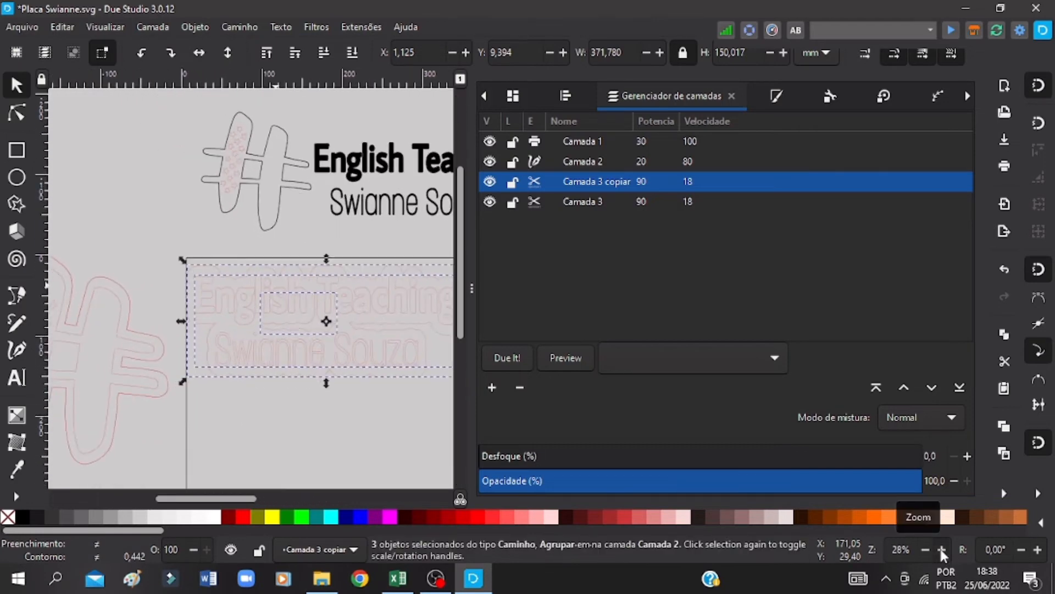
click(941, 550)
click(423, 47)
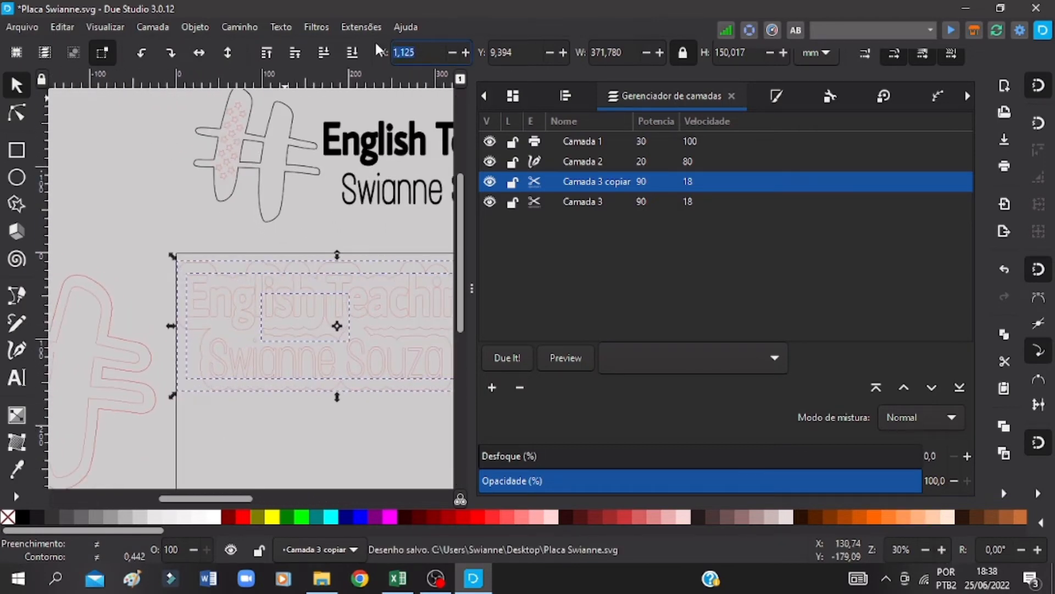
text(0)
key(Tab)
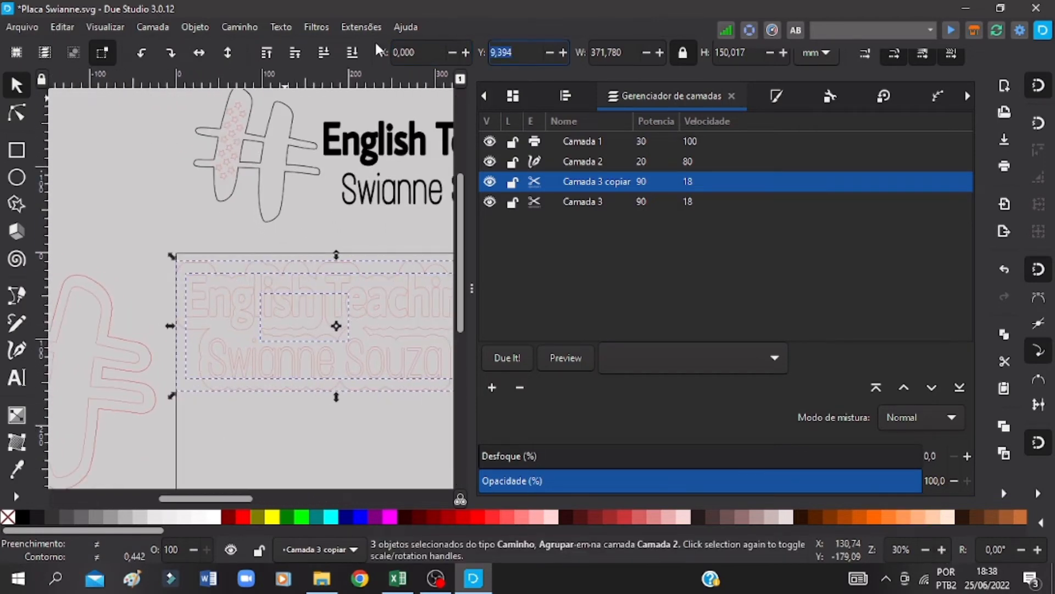
text(0)
key(Return)
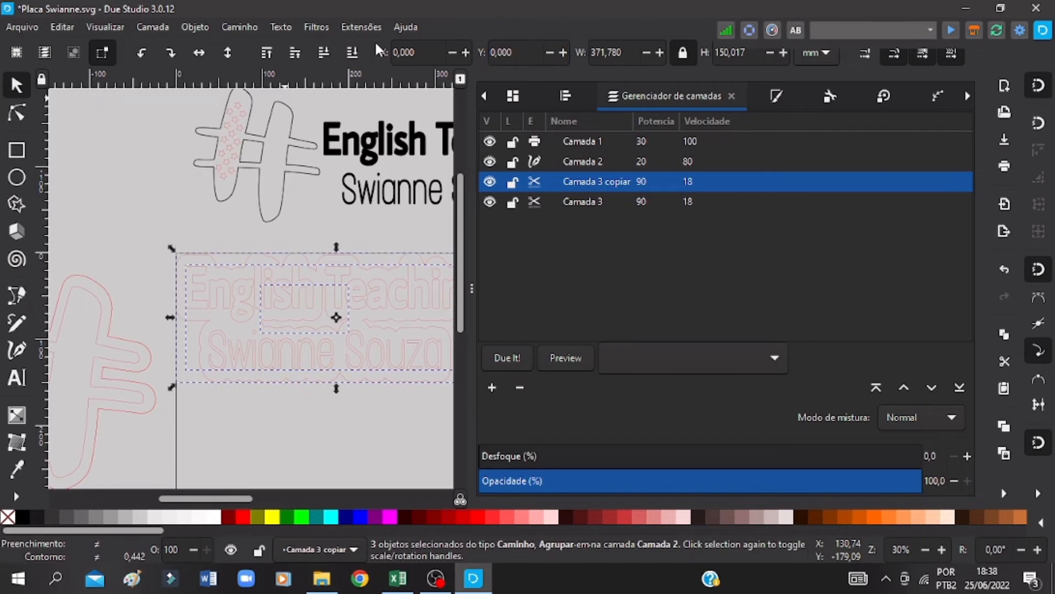
Step: Group the two lines of lettering without the backing outline and move the group to layer Camada 2
drag(424, 418, 106, 246)
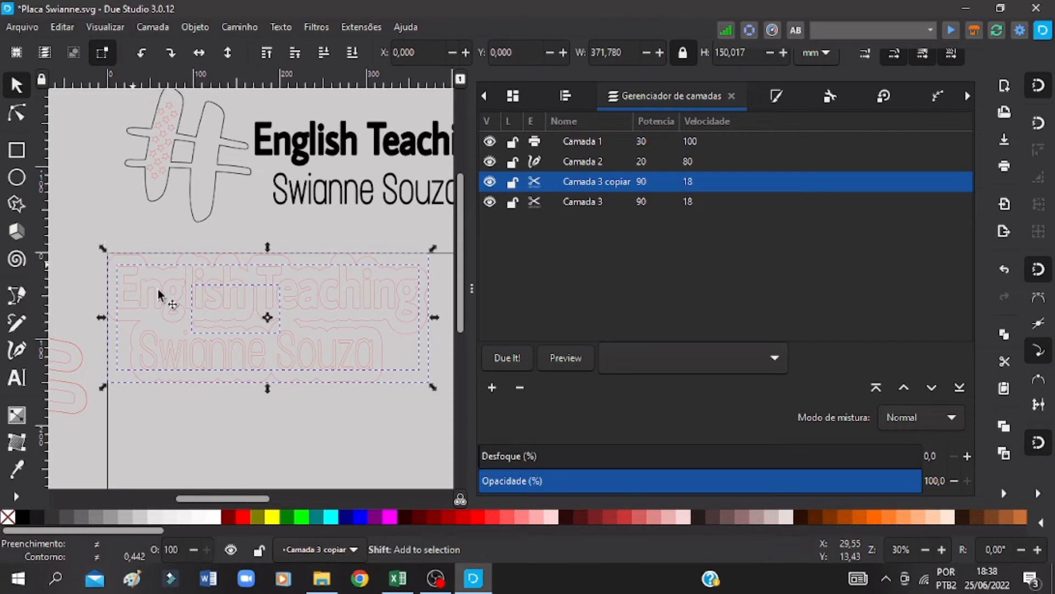
shift+click(139, 254)
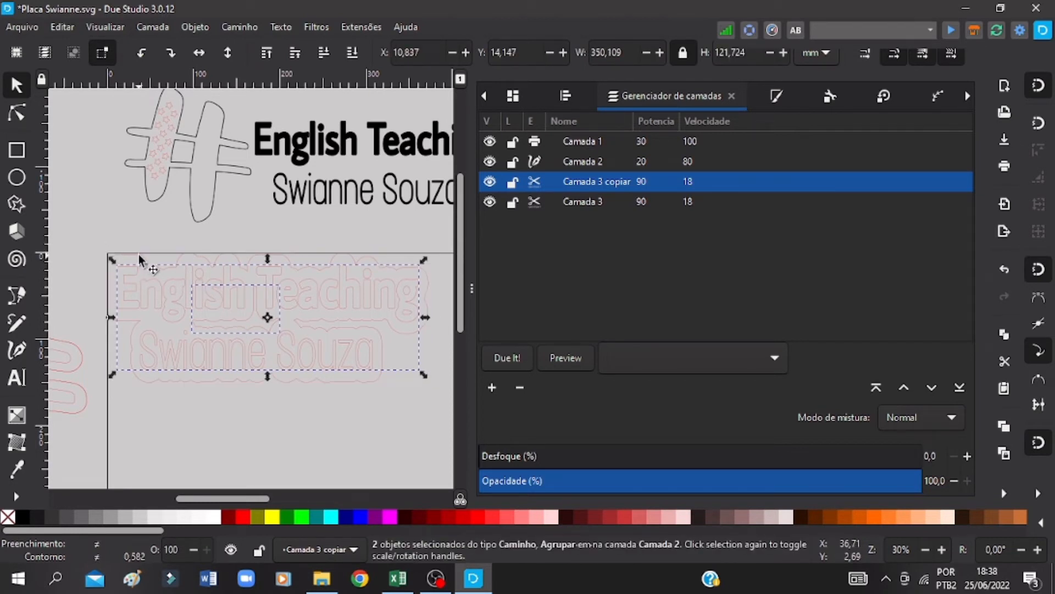
key(ctrl+g)
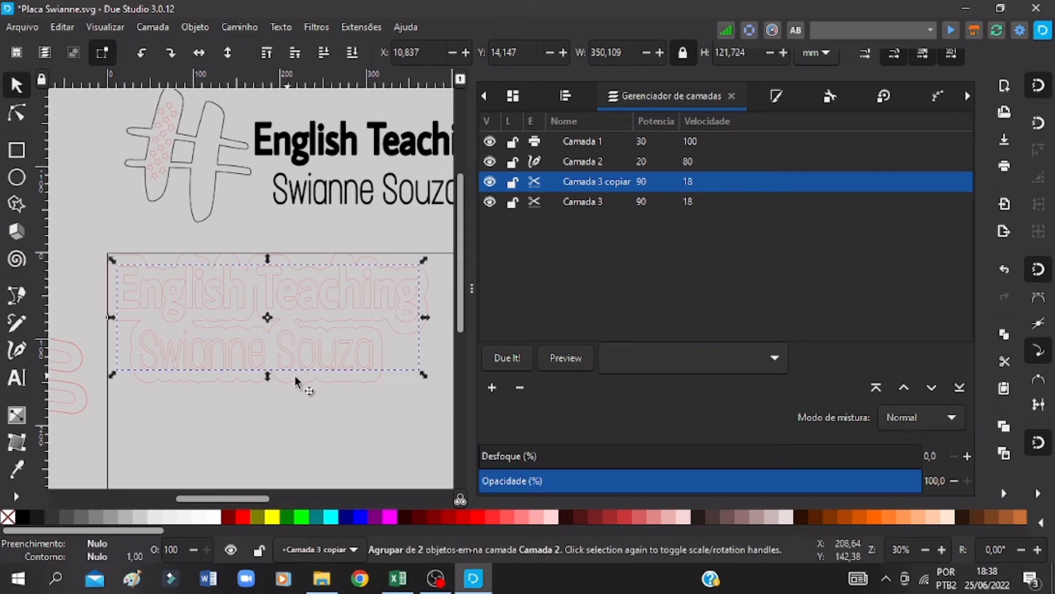
right_click(315, 308)
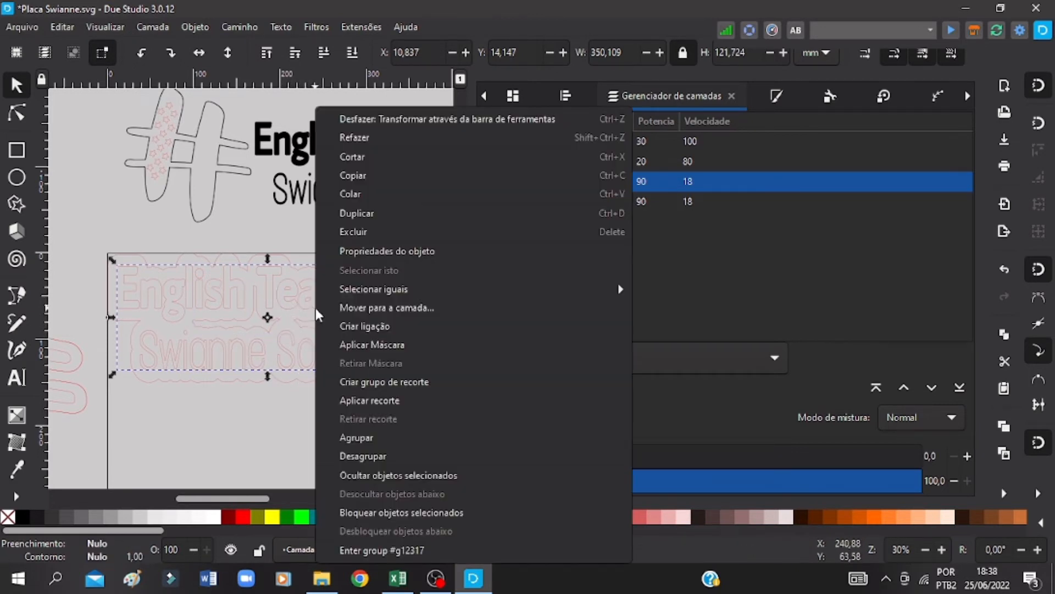
click(368, 305)
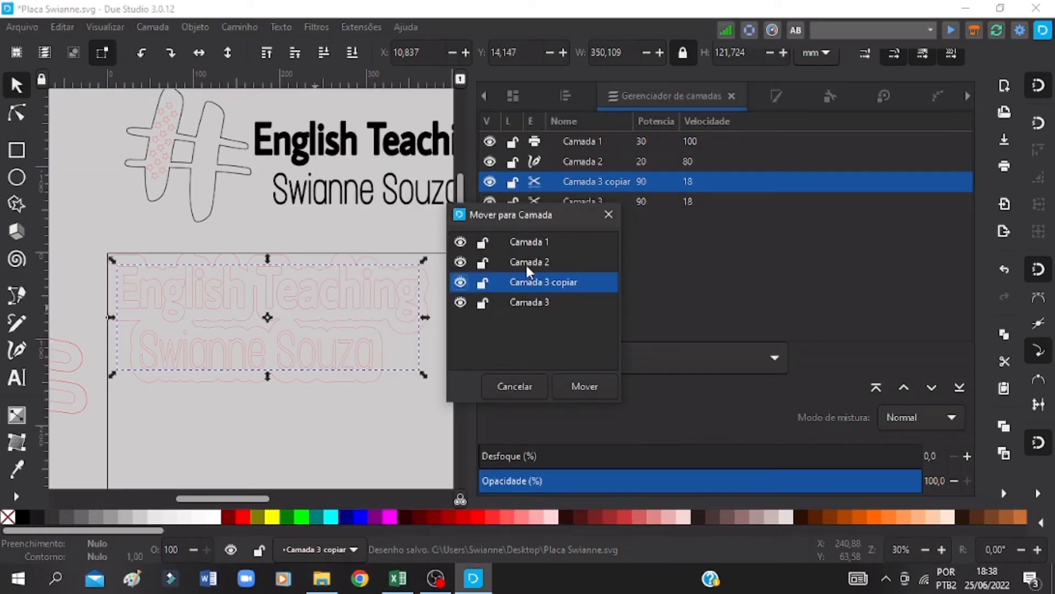
click(525, 262)
click(584, 386)
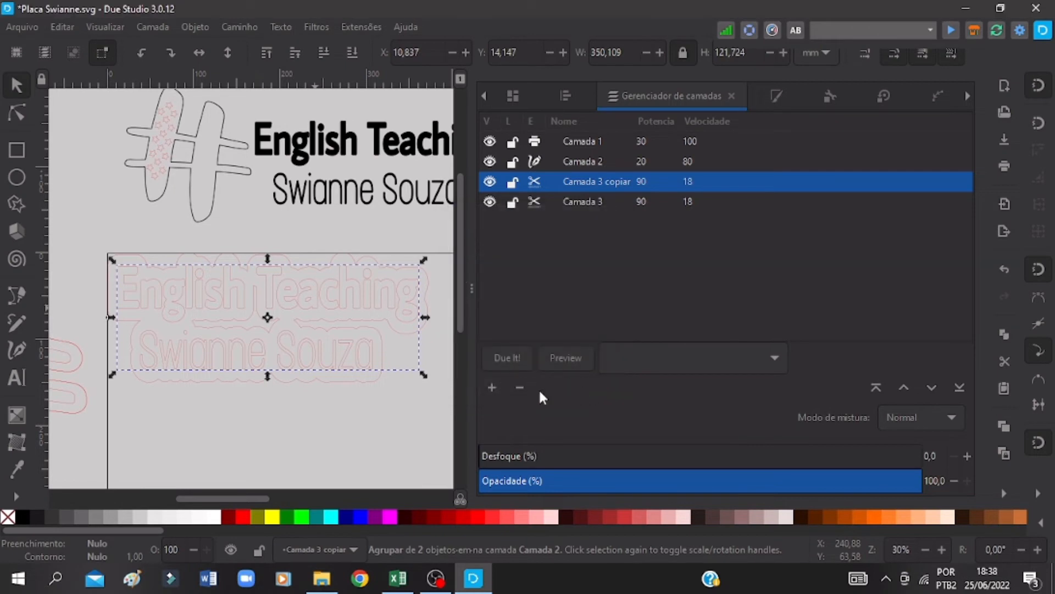
Step: Move the small inner path inside the lettering's backing outline to layer Camada 3 copiar, and save the document
click(287, 418)
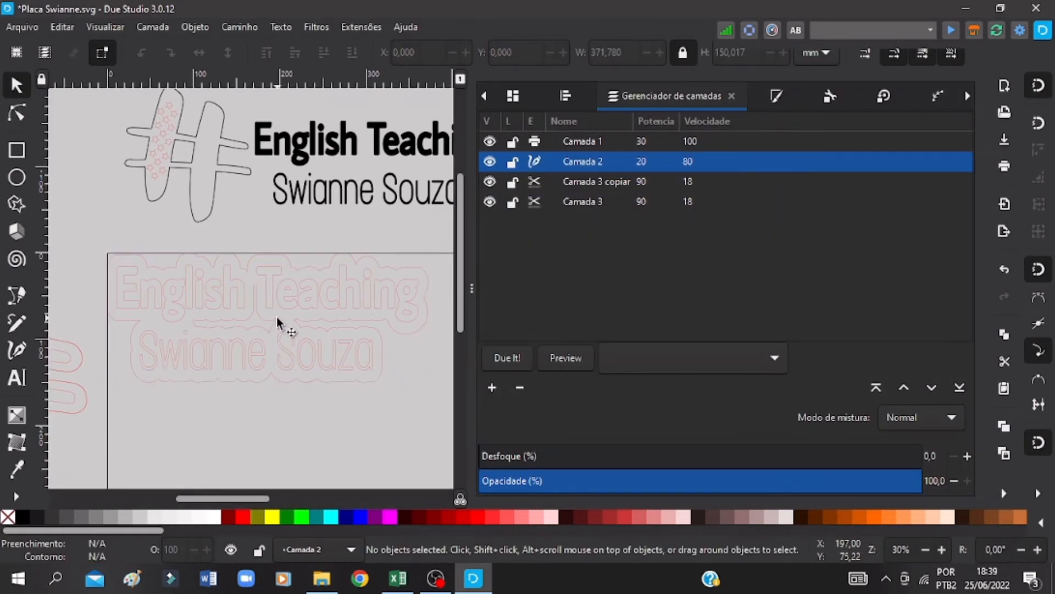
shift+click(275, 320)
shift+click(315, 320)
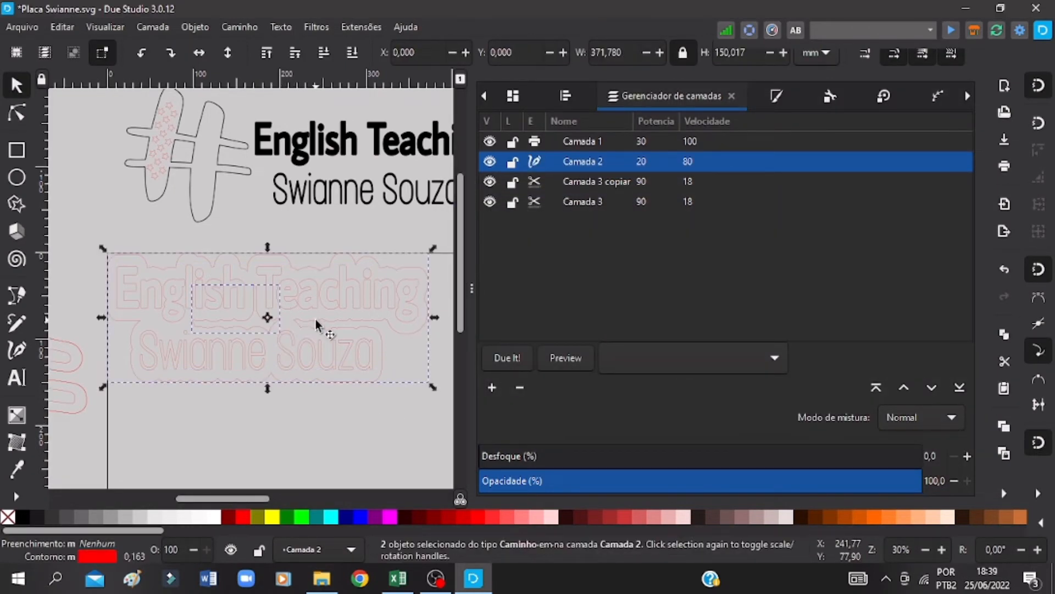
right_click(315, 320)
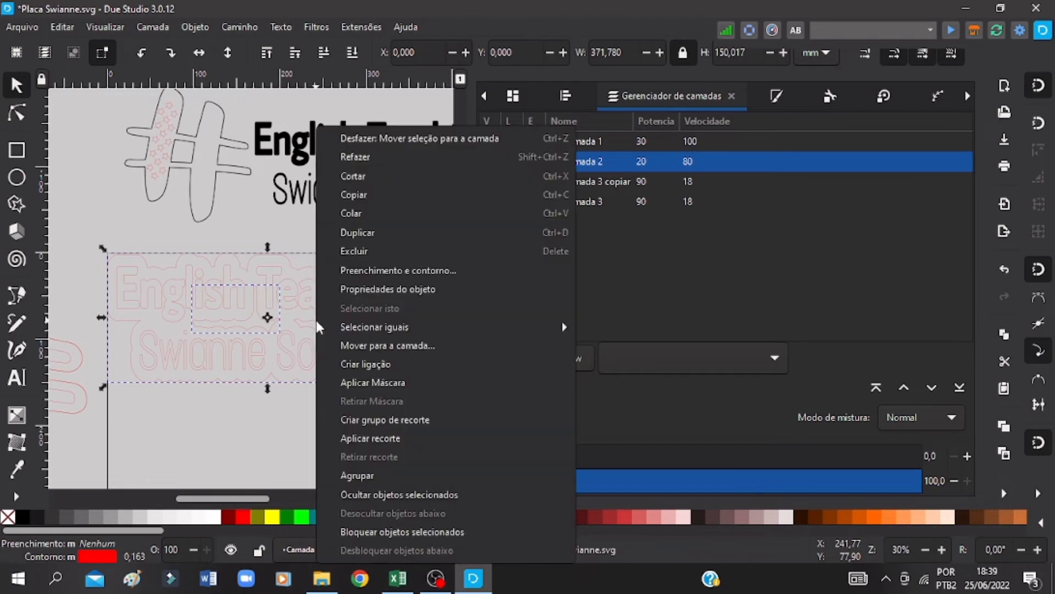
click(276, 450)
click(284, 415)
click(276, 329)
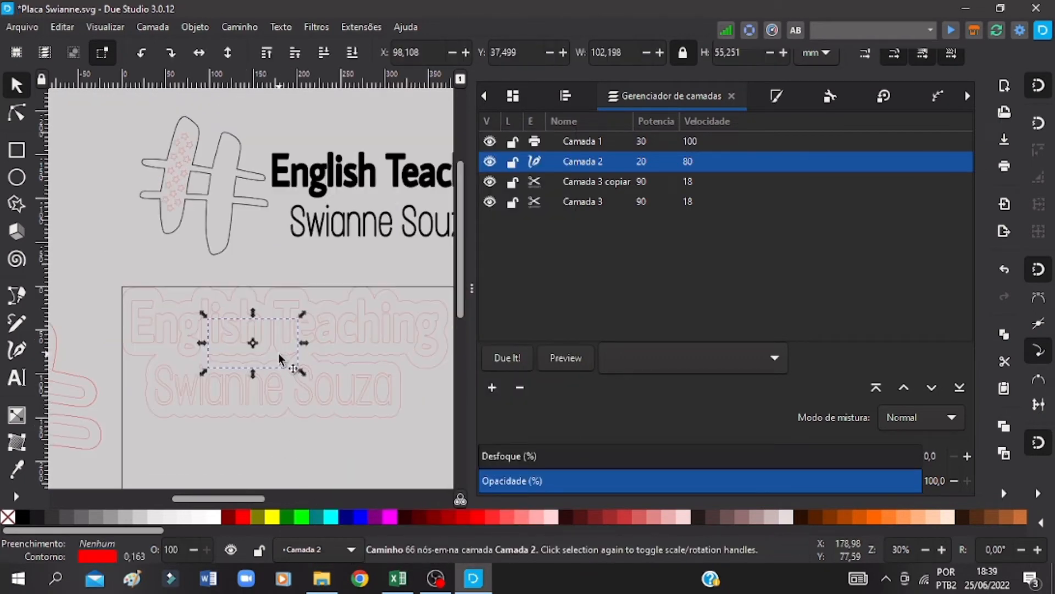
key(ctrl+s)
right_click(278, 354)
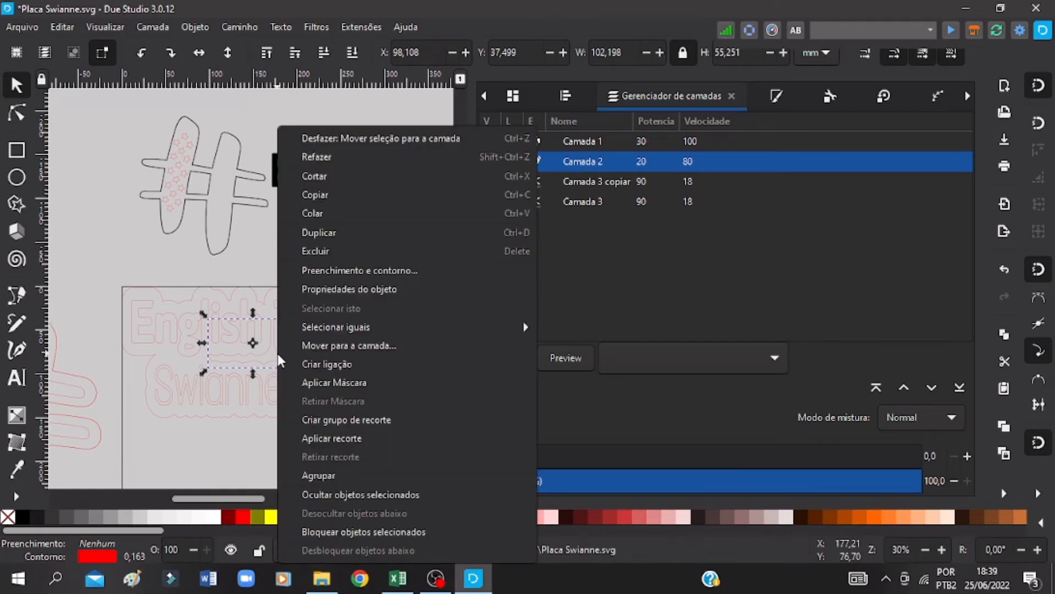
click(317, 343)
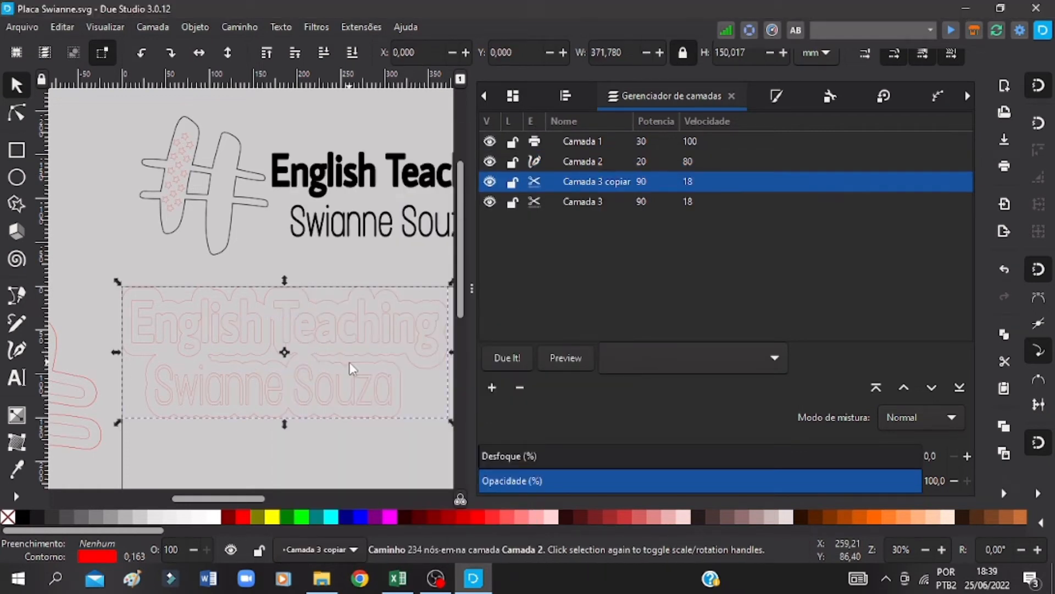
Step: Move the large backing outline around the lettering to layer Camada 3
right_click(349, 363)
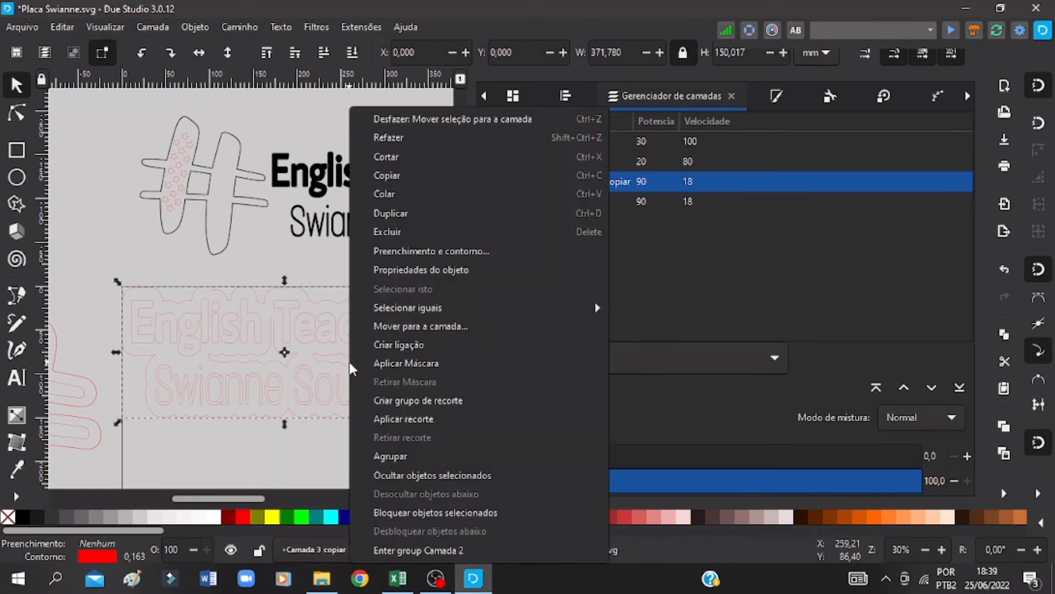
click(431, 326)
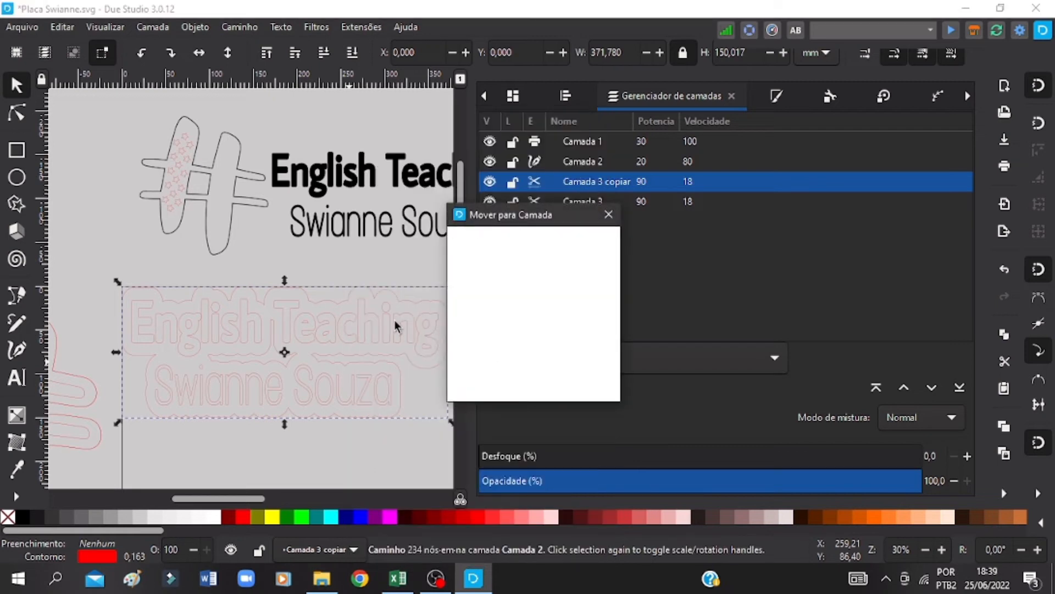
click(526, 304)
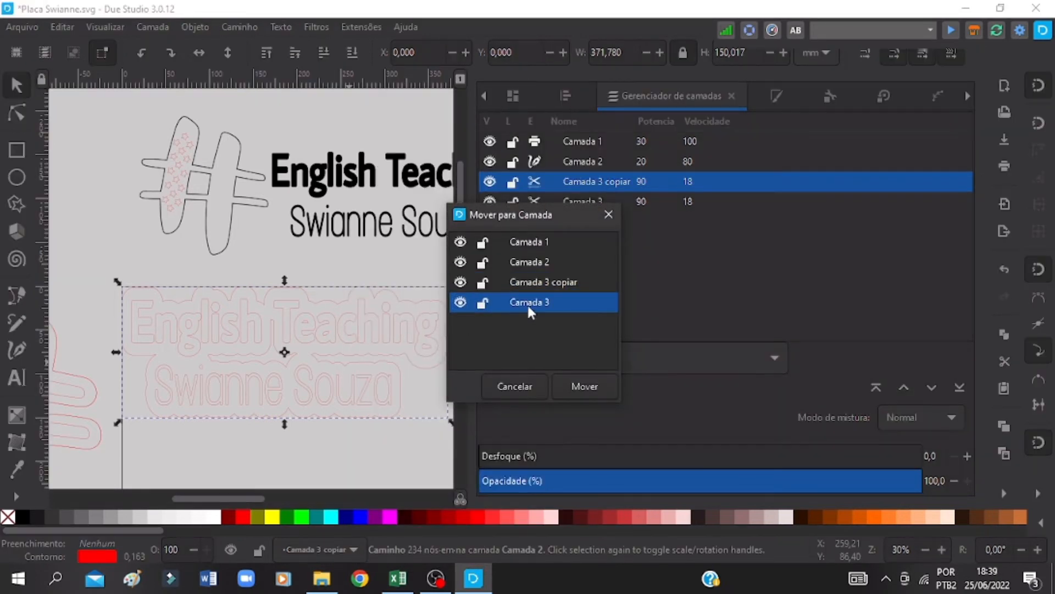
click(580, 391)
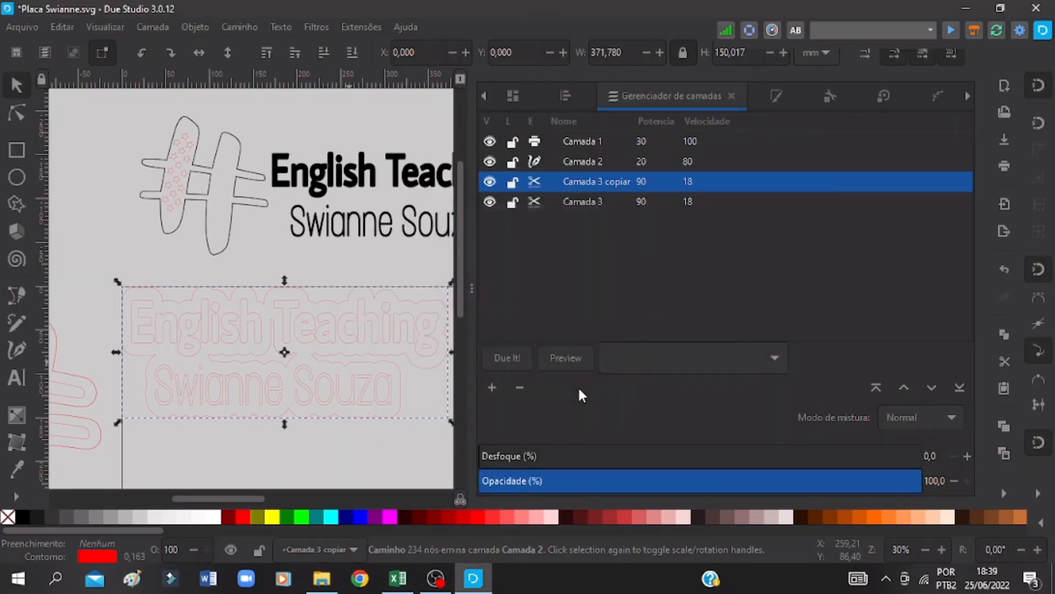
Step: Toggle the visibility of layers Camada 3 and Camada 2 off and on to check which parts each contains
click(566, 202)
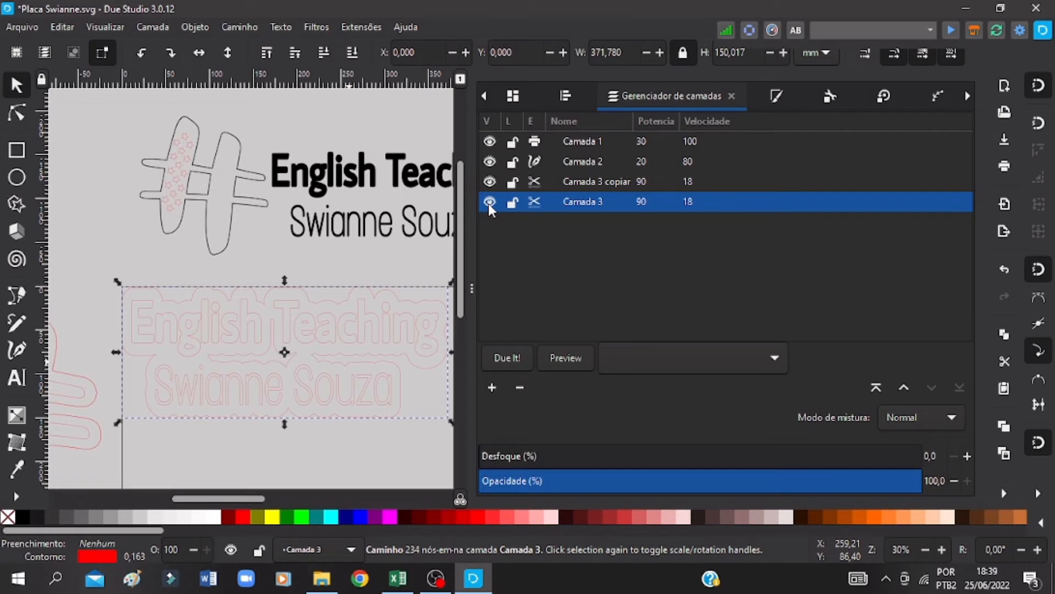
click(489, 202)
click(489, 202)
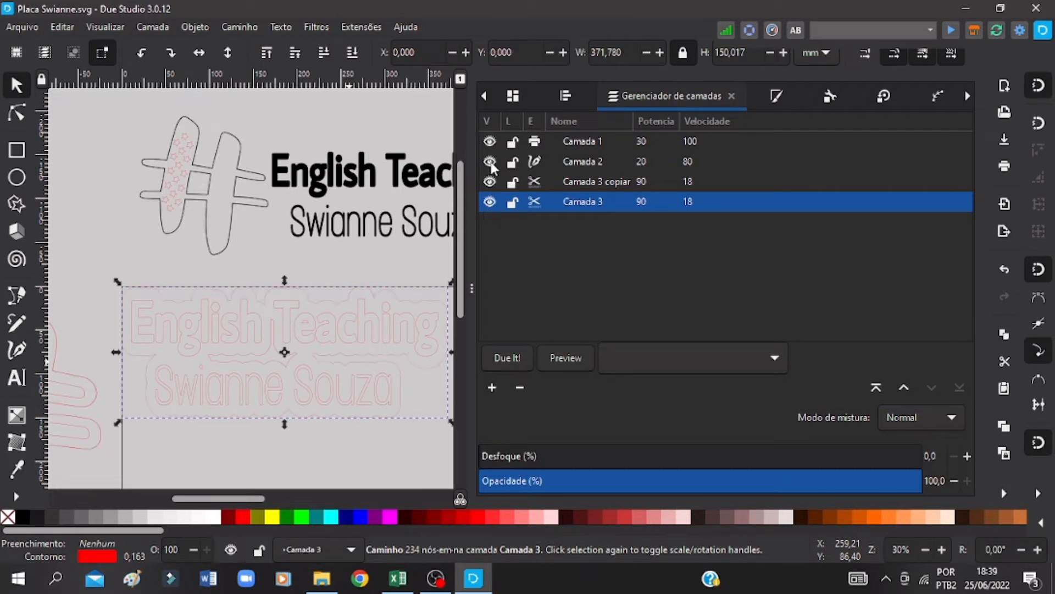
click(490, 161)
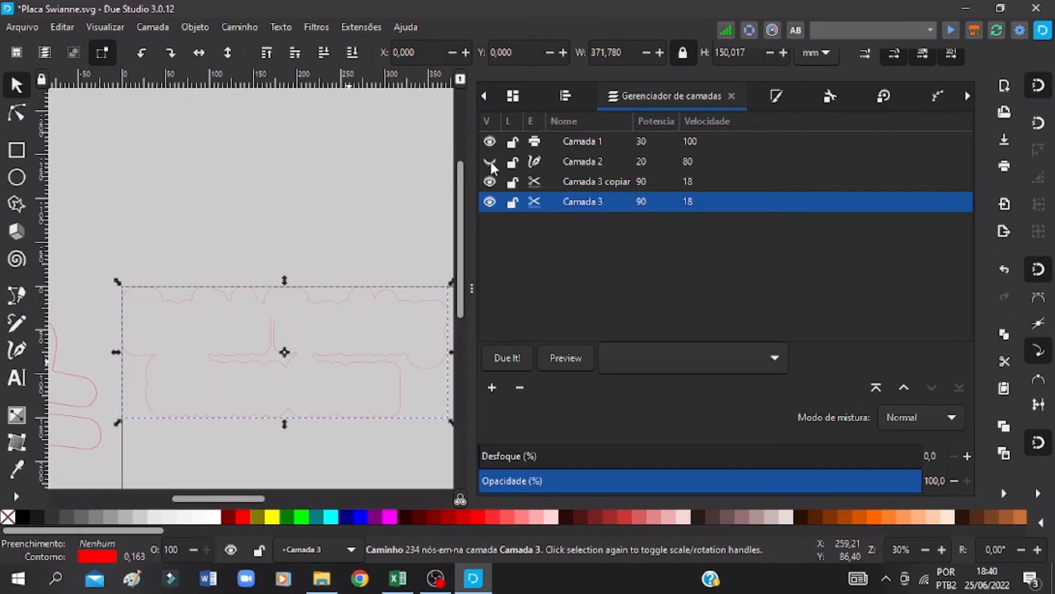
click(489, 162)
Step: Select the lettering with its backing outline, generate the G-code preview from the saved document, and run the Frame check
scroll(284, 434, down, 4)
click(405, 313)
drag(440, 327, 126, 155)
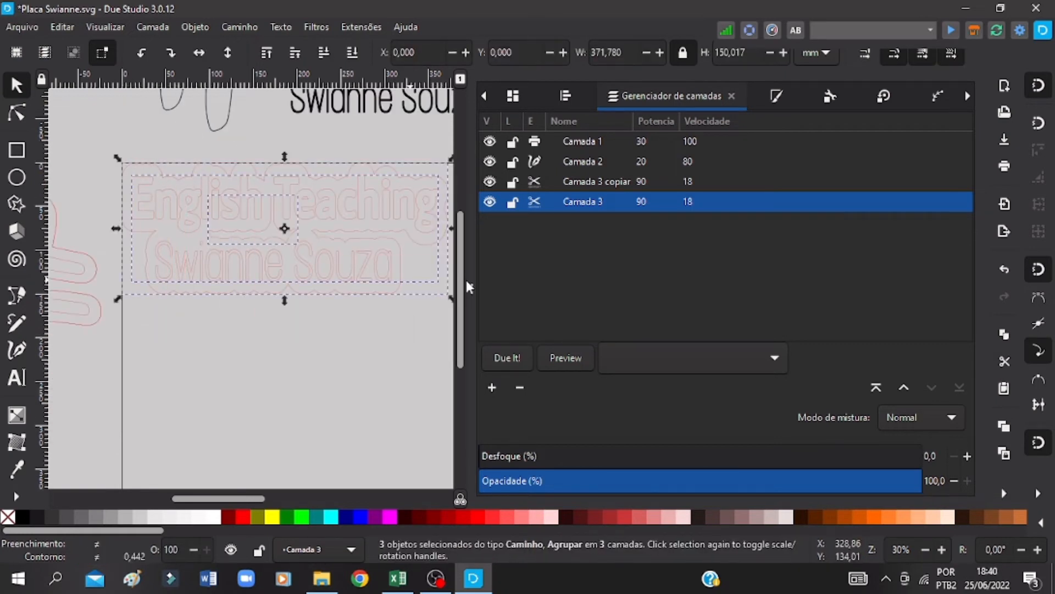
key(ctrl+s)
click(576, 357)
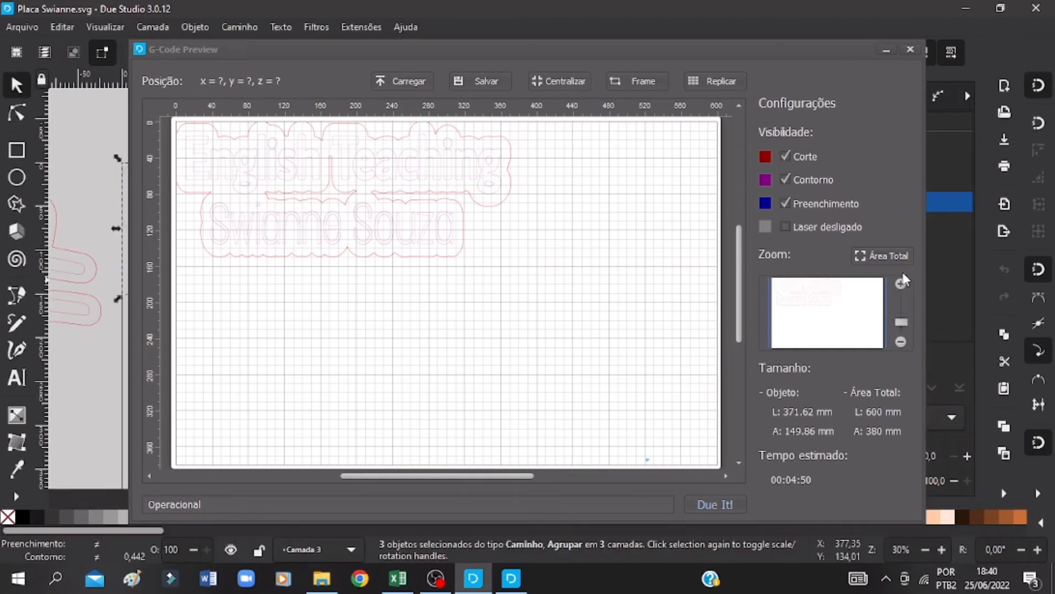
click(649, 84)
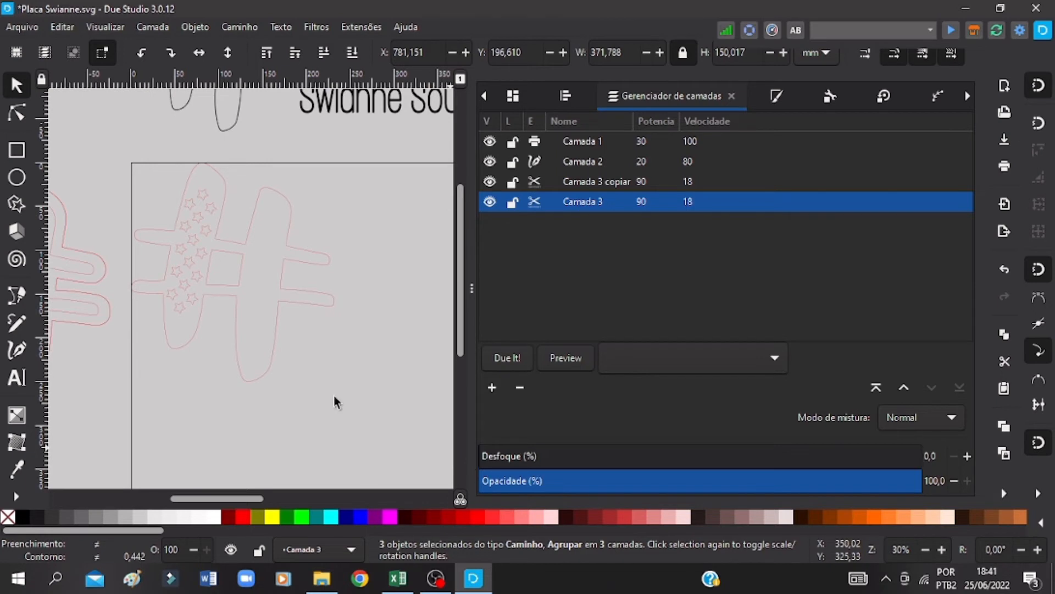
Step: Set layer Camada 3 to power 91 and speed 10
key(ctrl+s)
click(664, 199)
text(91)
click(691, 199)
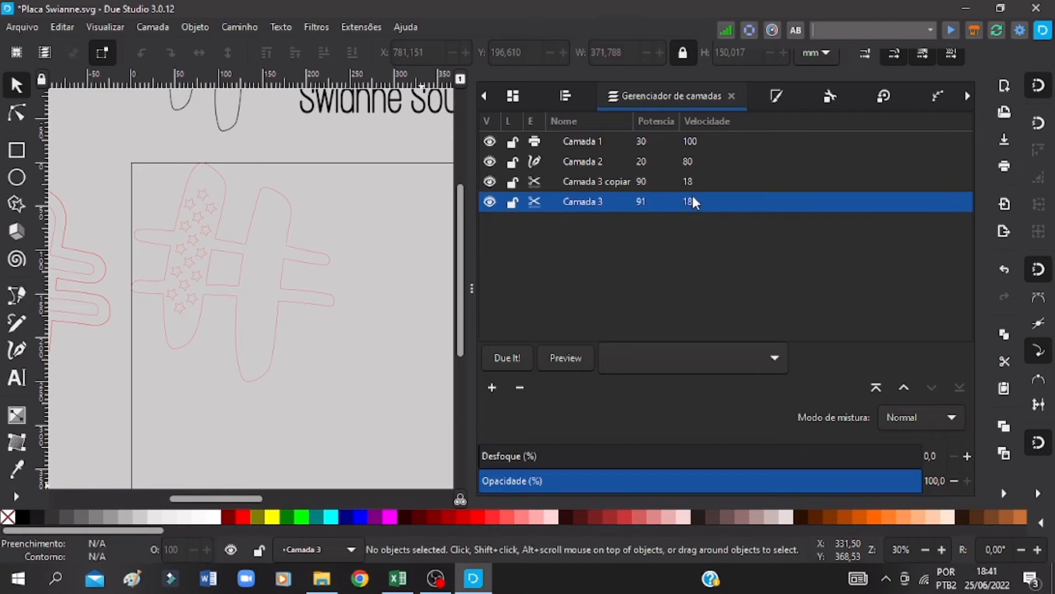
click(704, 201)
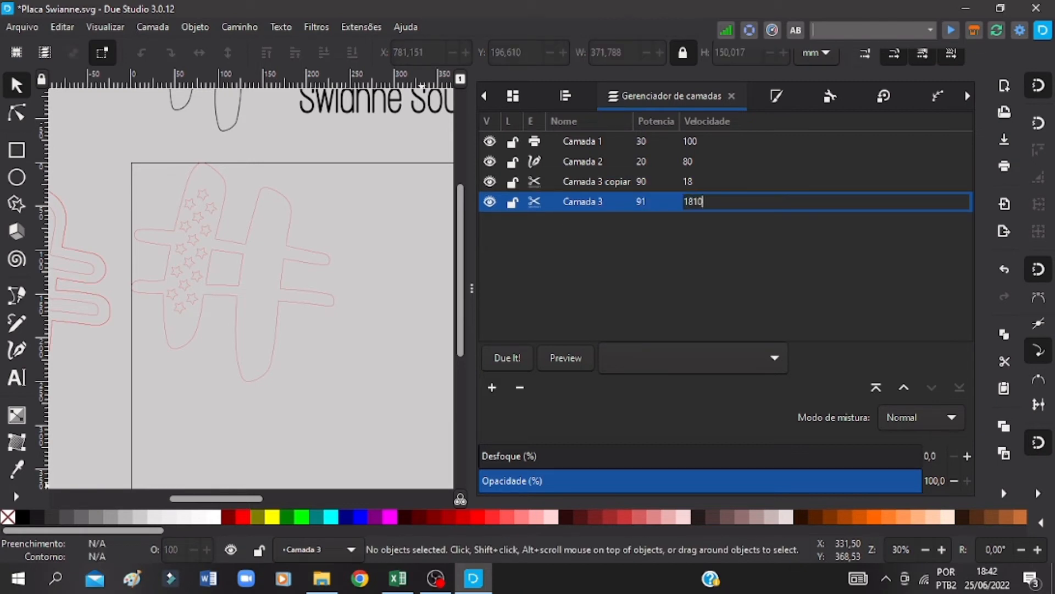
text(0)
key(Return)
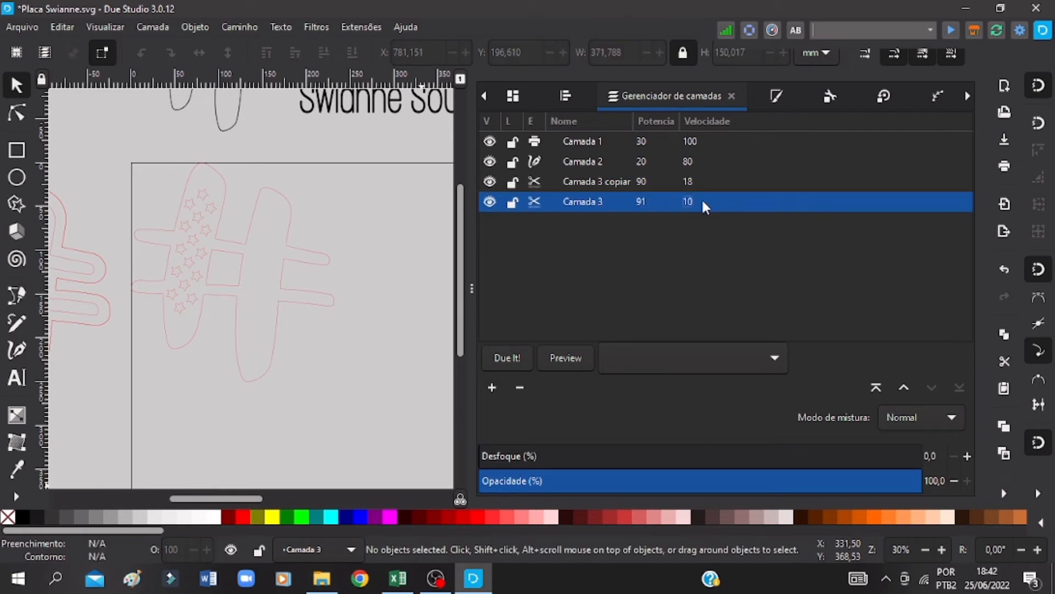
Step: Set layer Camada 3 copiar to power 91 and speed 10
click(640, 181)
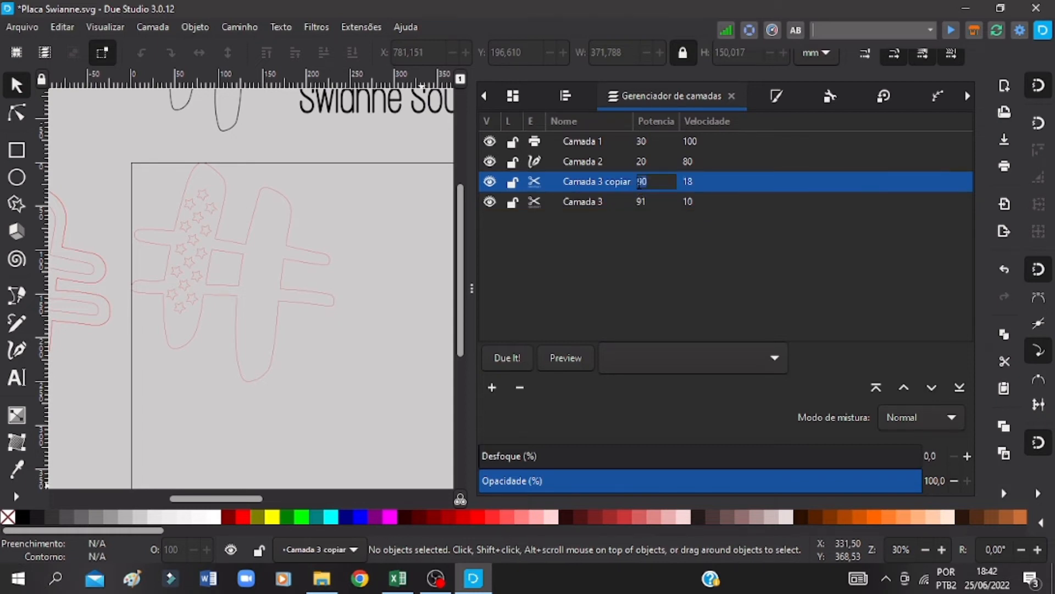
text(90)
click(694, 184)
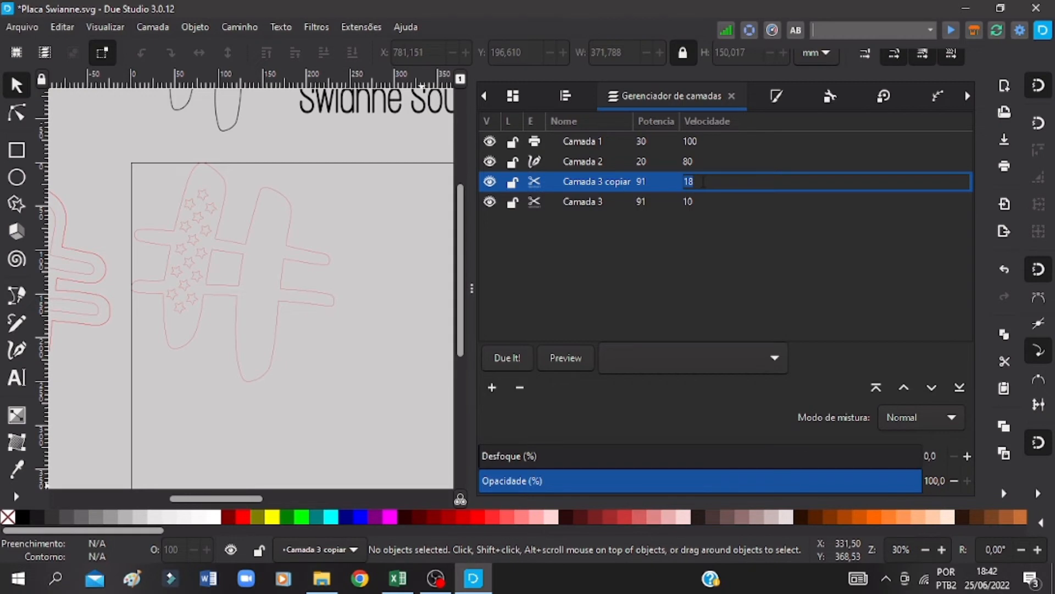
key(Return)
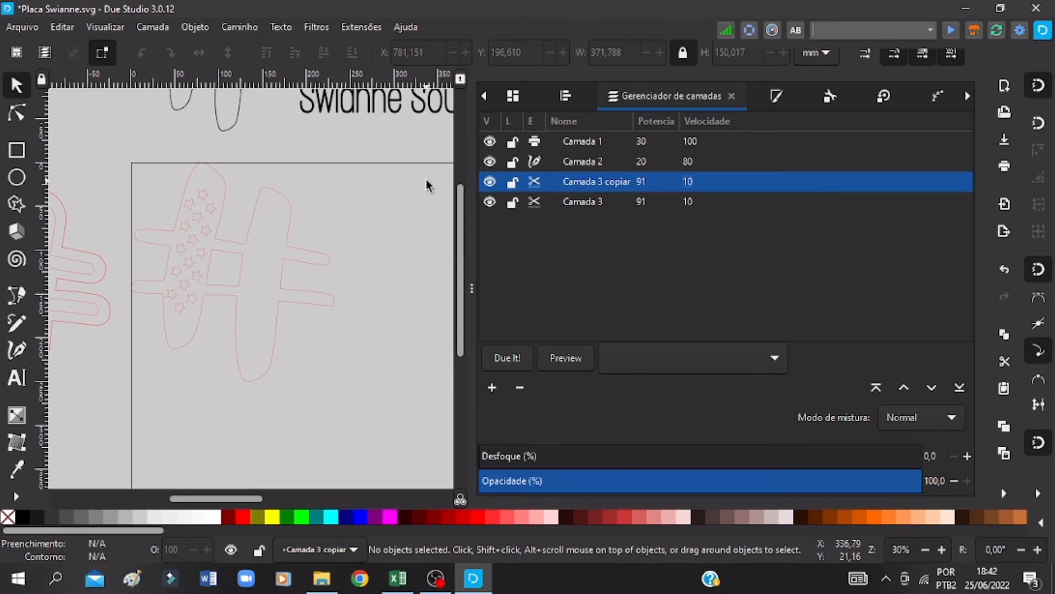
Step: Move the hash parts off the page and place the lettering group, without its backing outline, at the page's upper-left corner
drag(410, 168, 262, 283)
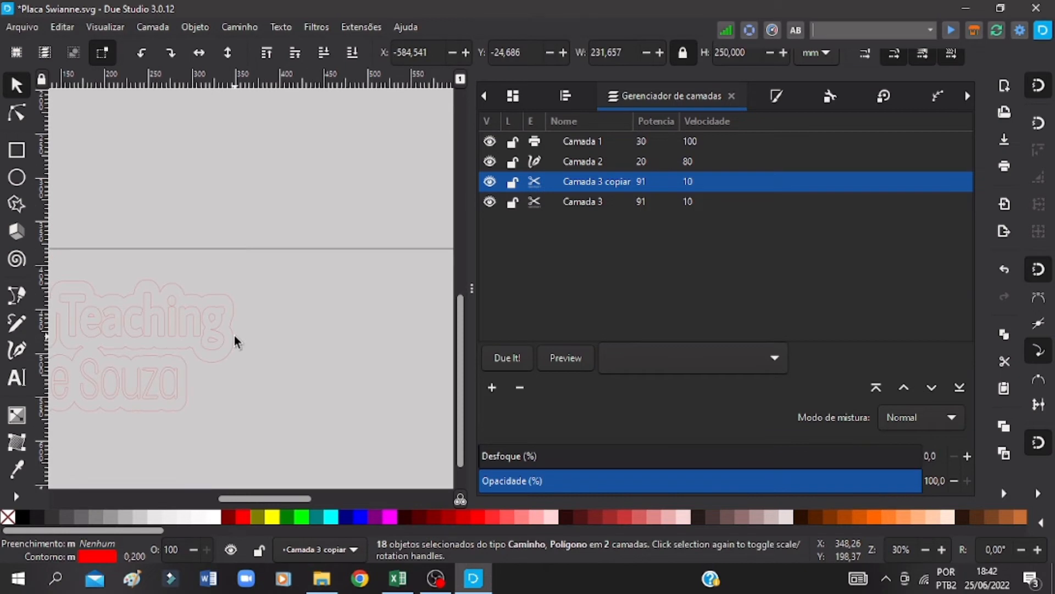
scroll(234, 337, down, 5)
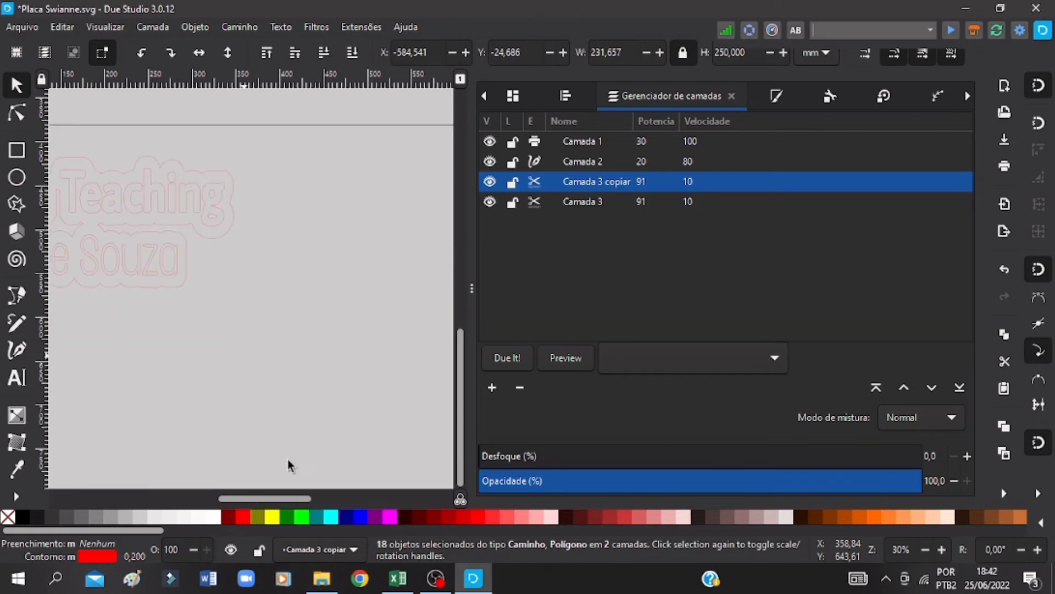
drag(278, 499, 253, 498)
click(273, 160)
drag(273, 235, 327, 91)
scroll(299, 203, up, 10)
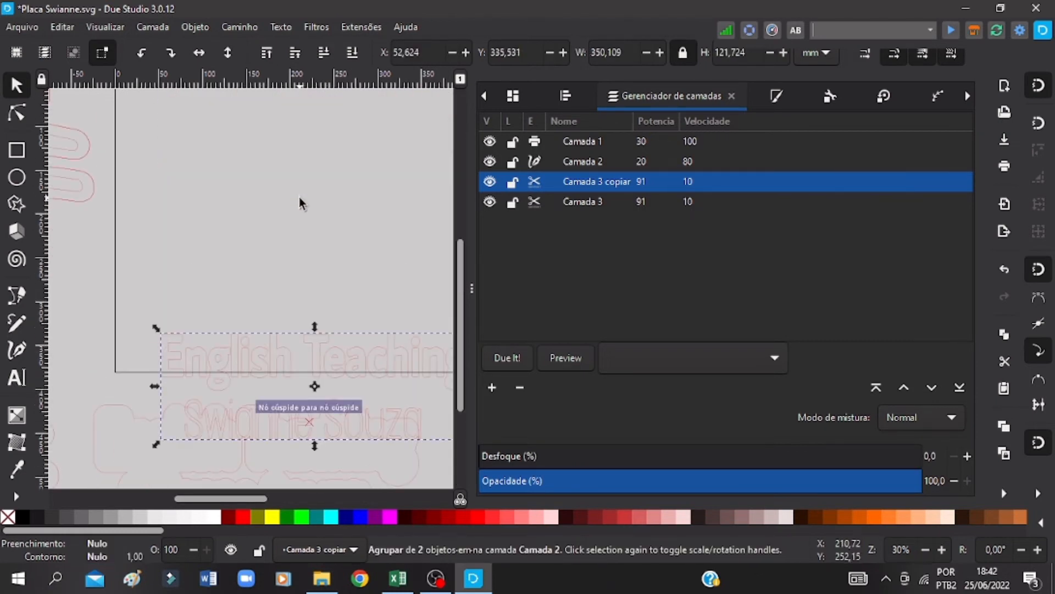
drag(320, 338, 304, 144)
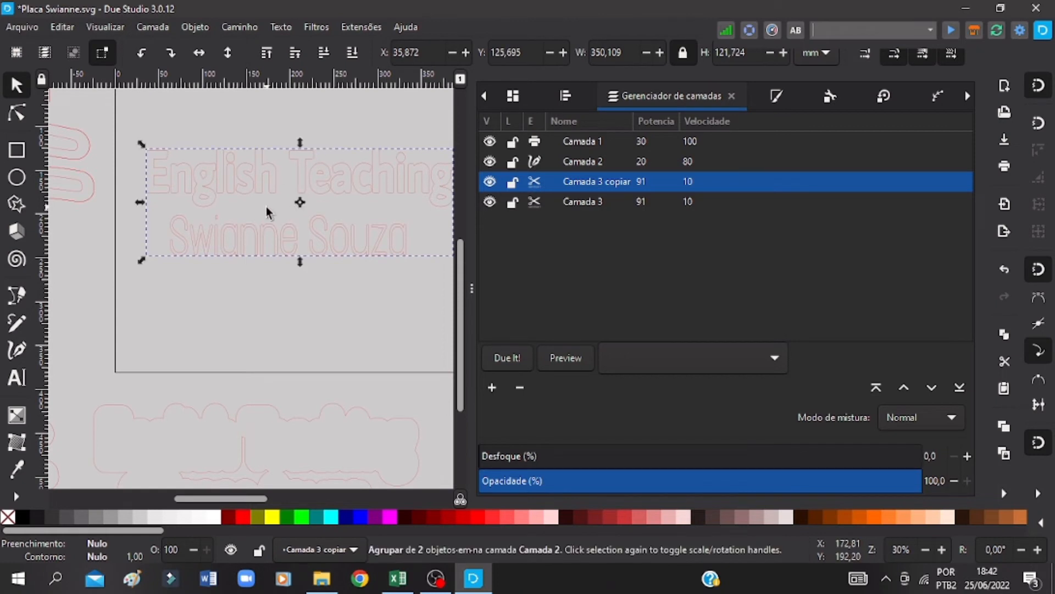
scroll(264, 209, up, 5)
drag(264, 282, 233, 163)
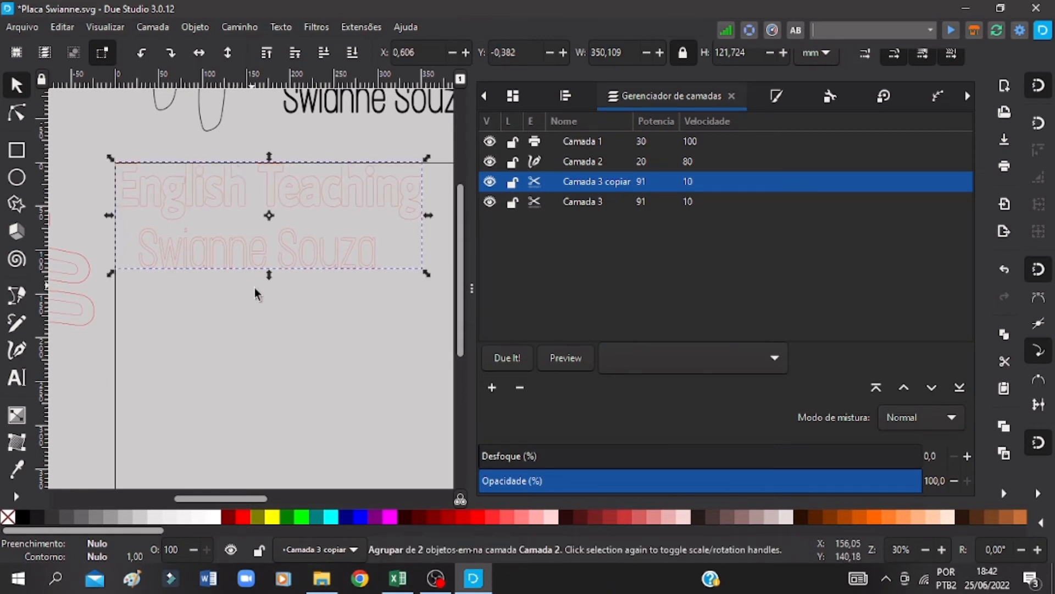
Step: Ungroup the two-line lettering group at the page's upper-left corner
click(348, 338)
drag(434, 314, 130, 163)
right_click(218, 242)
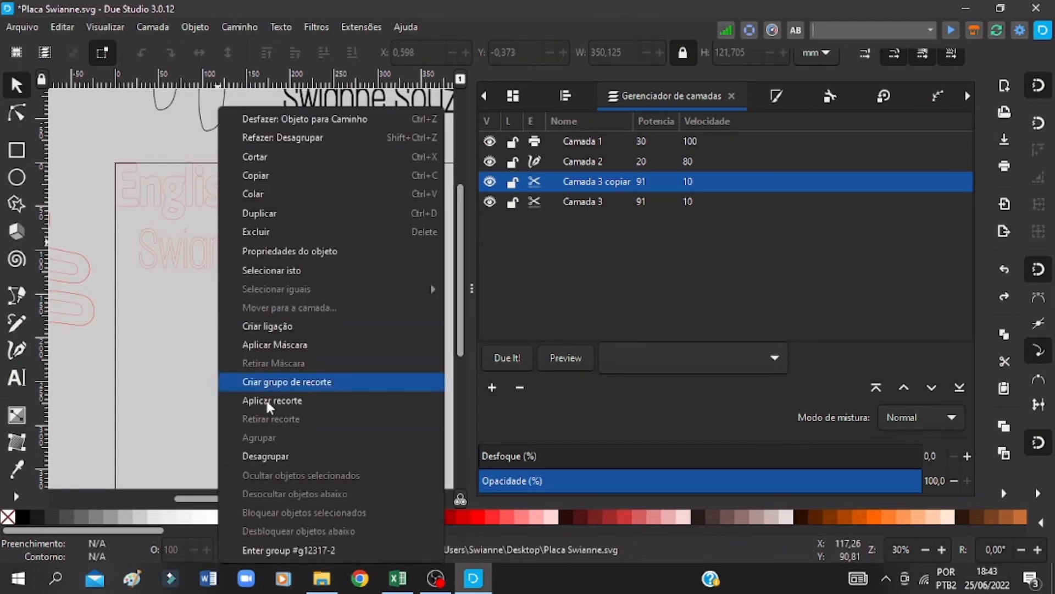
click(272, 455)
click(414, 294)
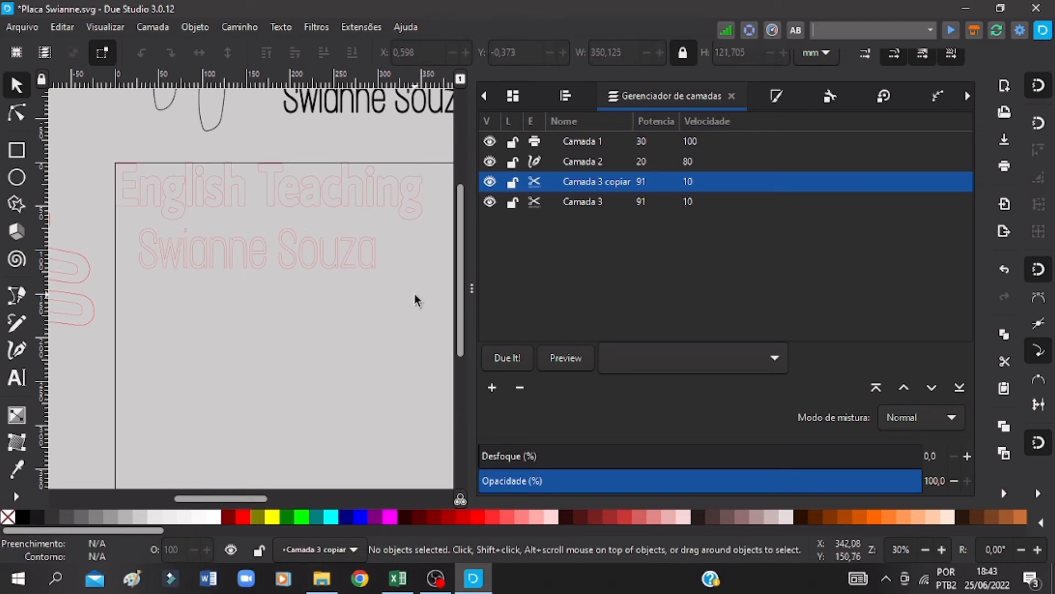
Step: Break both lines of the lettering apart into individual letter paths
drag(414, 295, 120, 163)
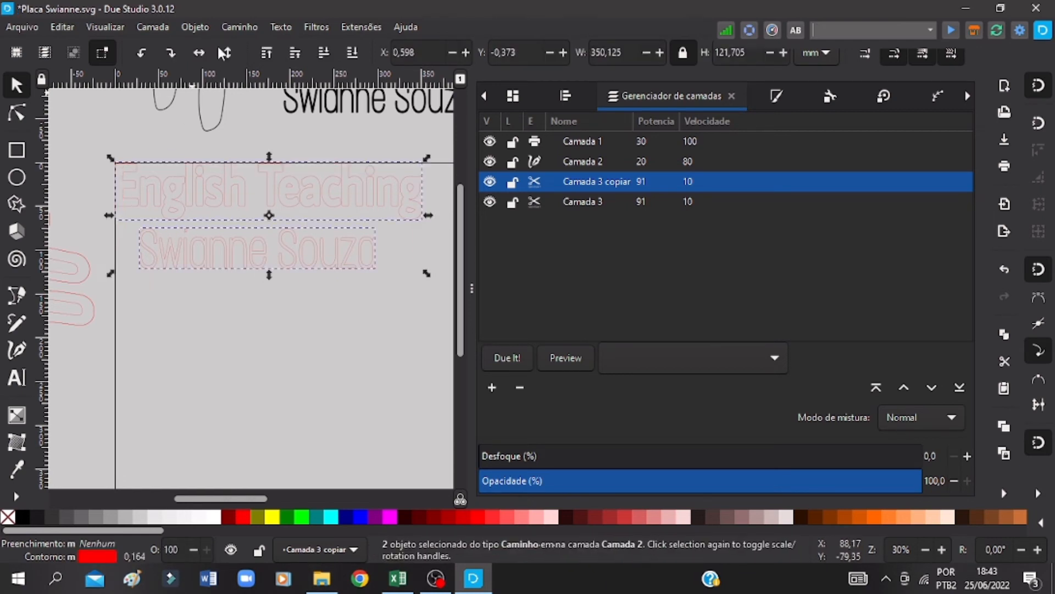
click(240, 26)
click(259, 42)
click(250, 28)
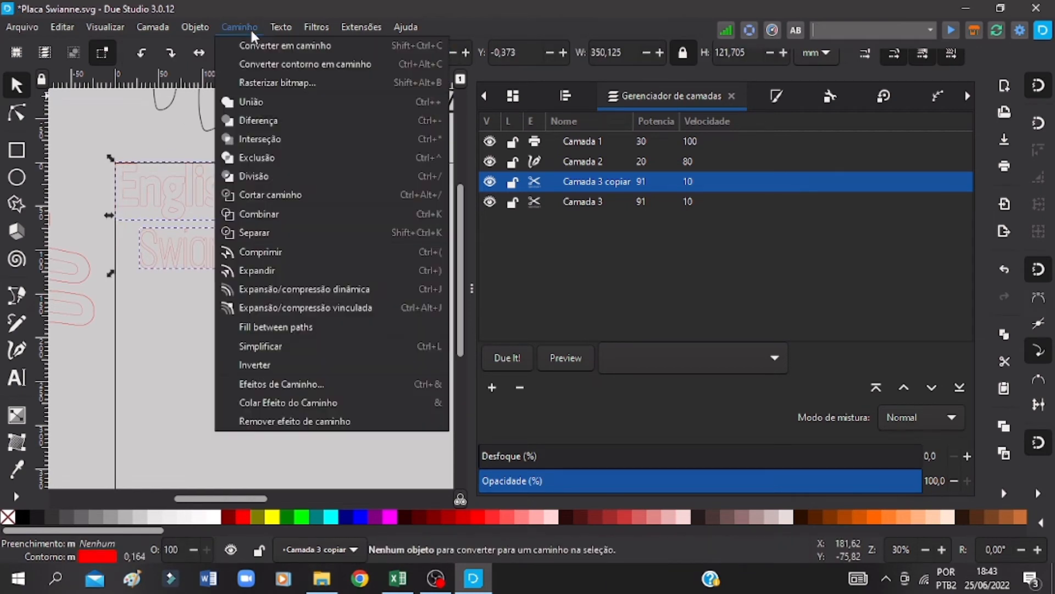
click(271, 232)
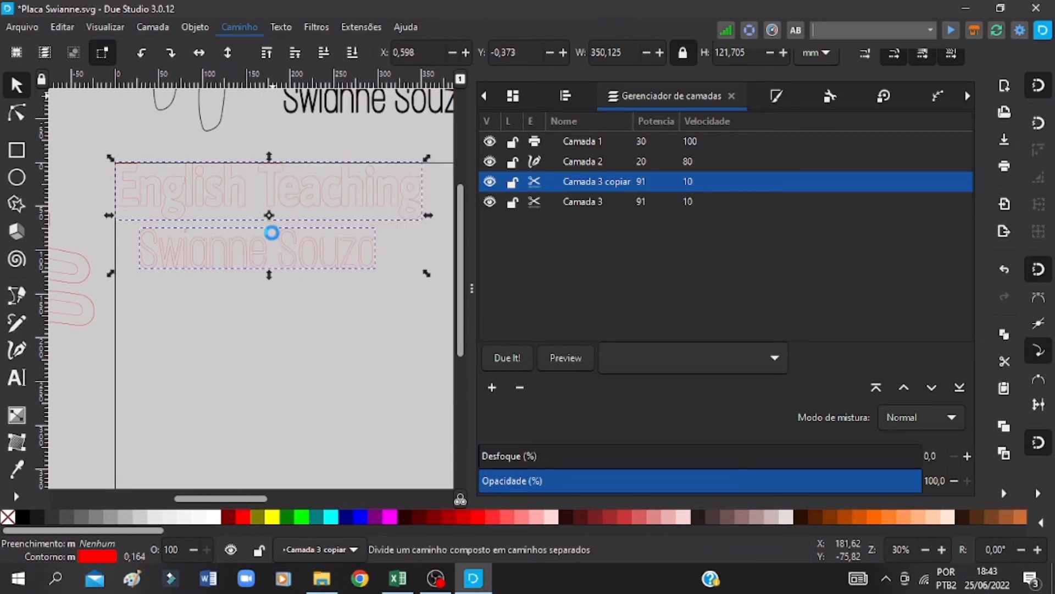
Step: Set the vertical position of the letter n in "English" to 0
click(242, 292)
drag(421, 137, 174, 215)
click(135, 191)
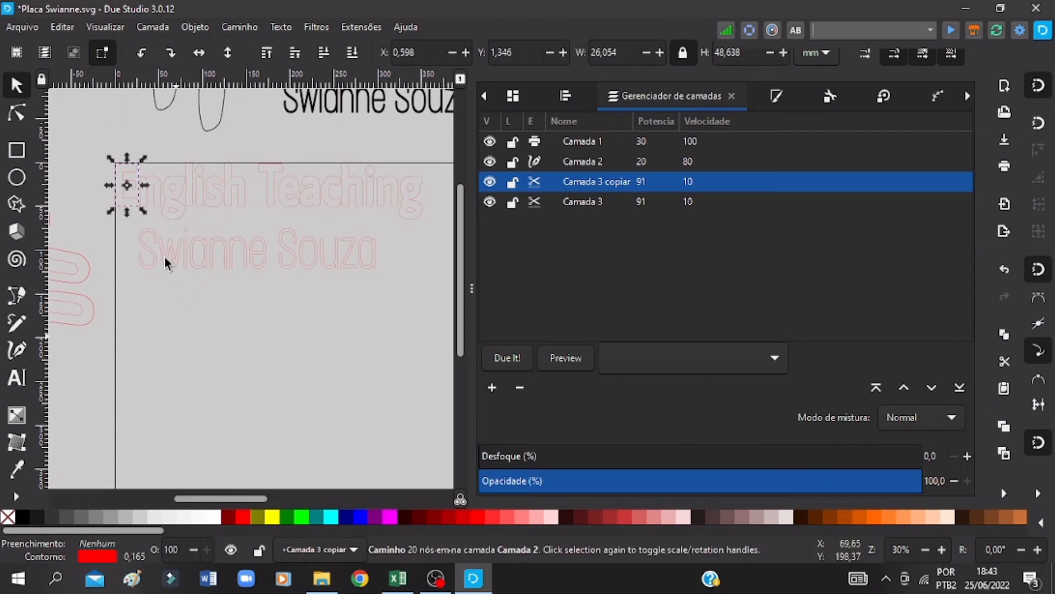
click(176, 337)
key(ctrl+s)
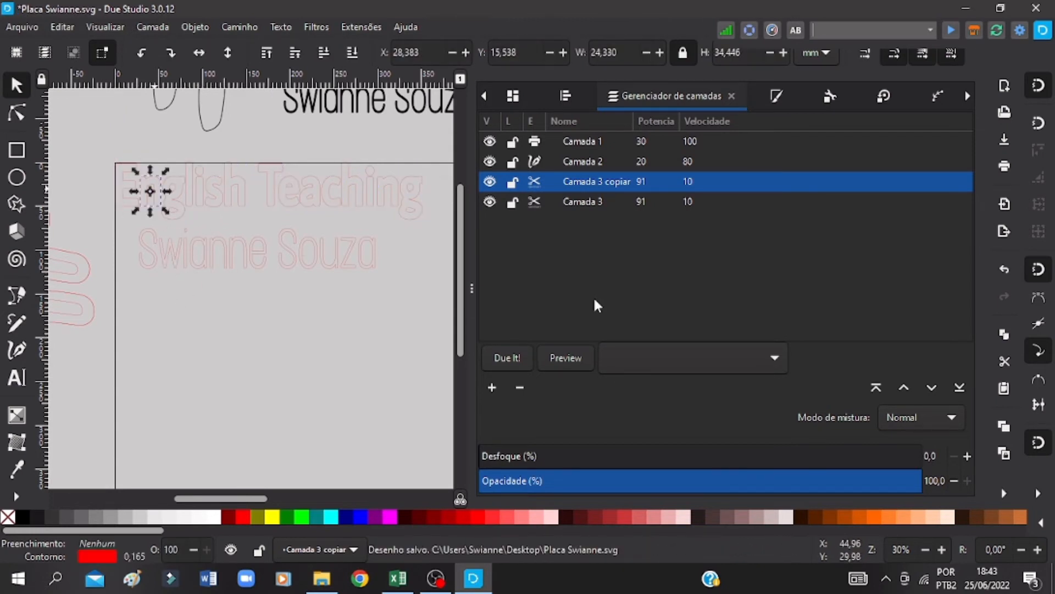
drag(434, 154, 147, 207)
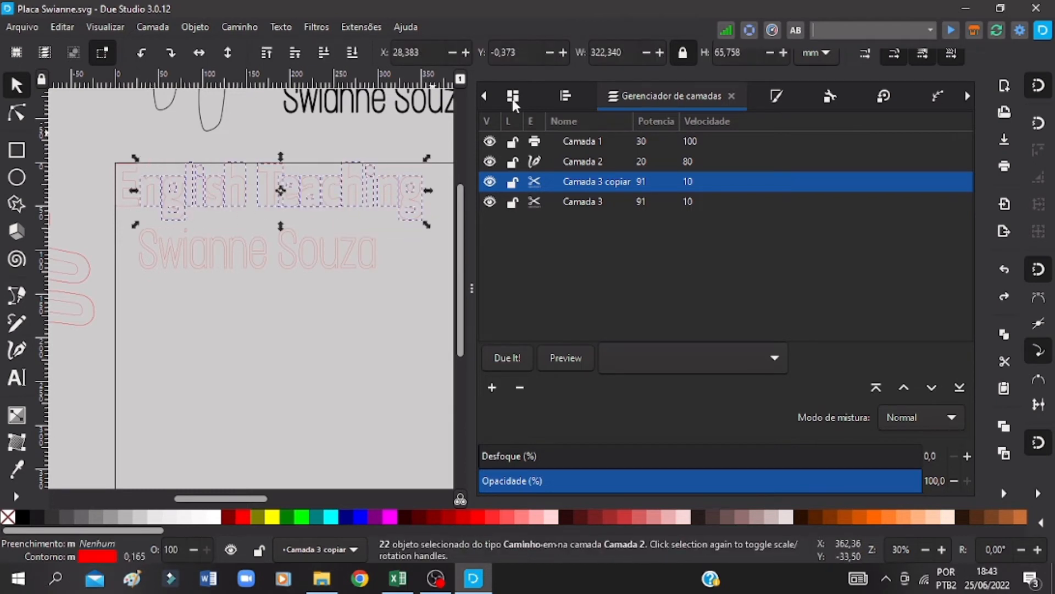
key(ctrl+s)
text(0)
key(Return)
key(ctrl+s)
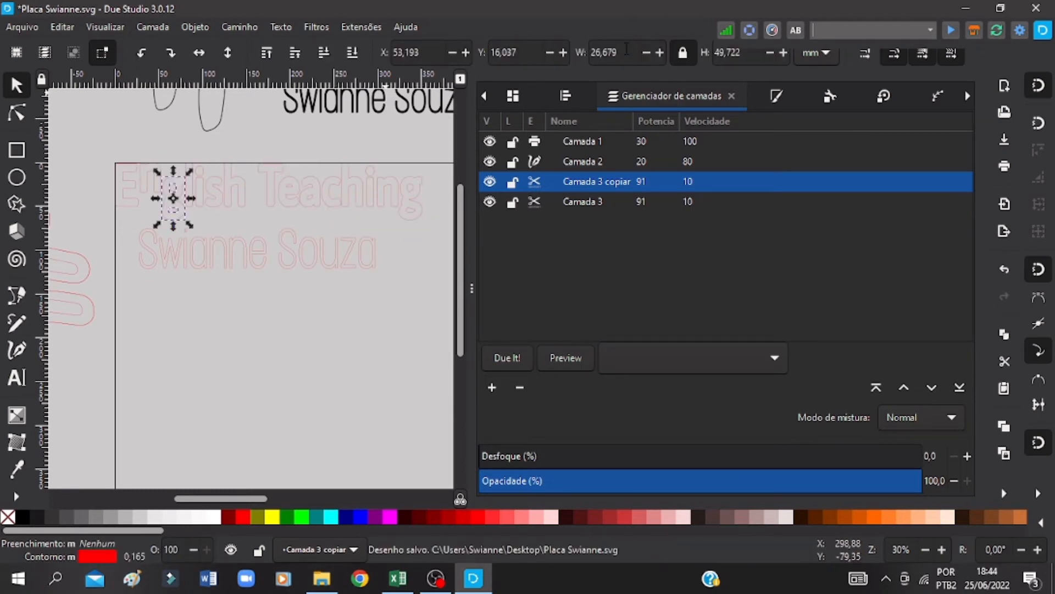
Step: Set the vertical position of the letters g and s in "English" to 0
drag(519, 53, 452, 51)
key(Tab)
text(0)
key(Return)
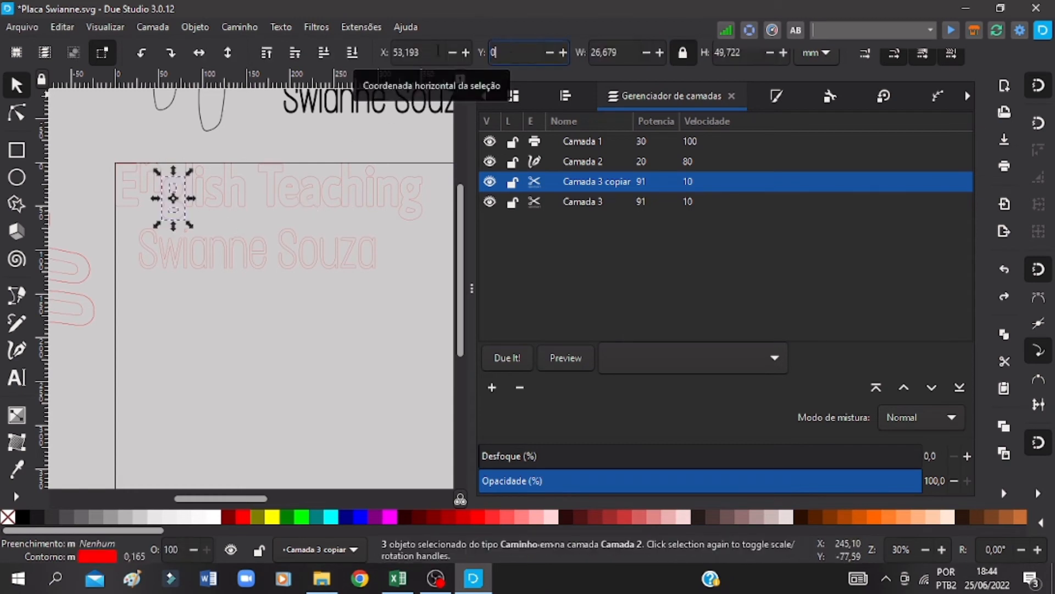
click(222, 187)
click(219, 193)
drag(519, 52, 484, 53)
text(0)
key(Return)
Step: Move the word "Teaching" left against "English" and save the drawing
drag(249, 153, 432, 225)
drag(270, 192, 252, 193)
click(290, 231)
click(306, 213)
click(191, 253)
key(ctrl+s)
Step: Move the first S of the name line up beneath "English" and place the w to its left
click(941, 550)
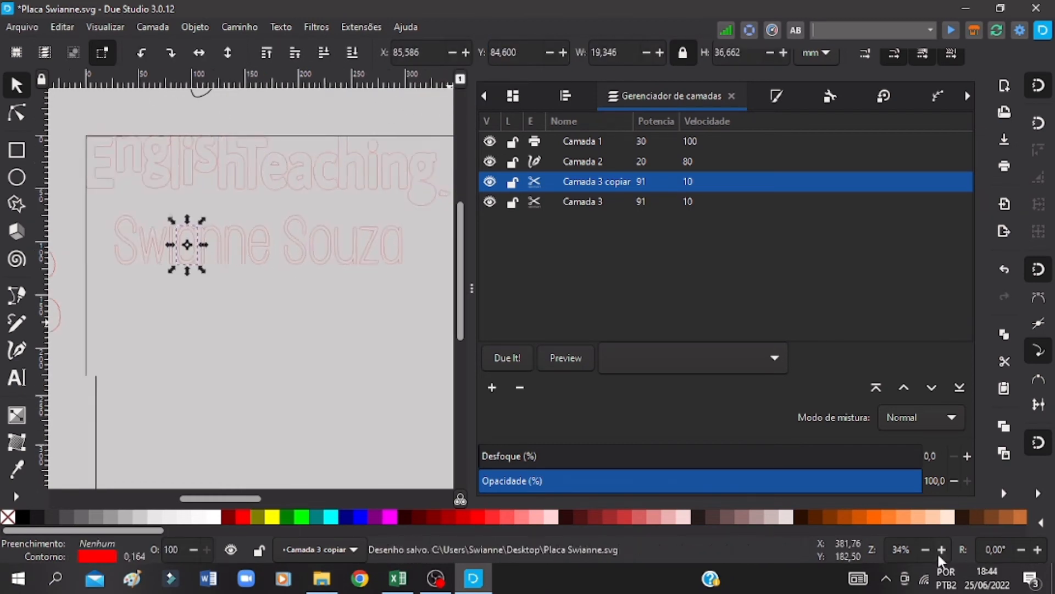
click(942, 550)
mouse_move(110, 198)
mouse_down()
mouse_move(121, 287)
mouse_move(130, 288)
mouse_up()
drag(116, 213, 118, 173)
drag(131, 204, 186, 318)
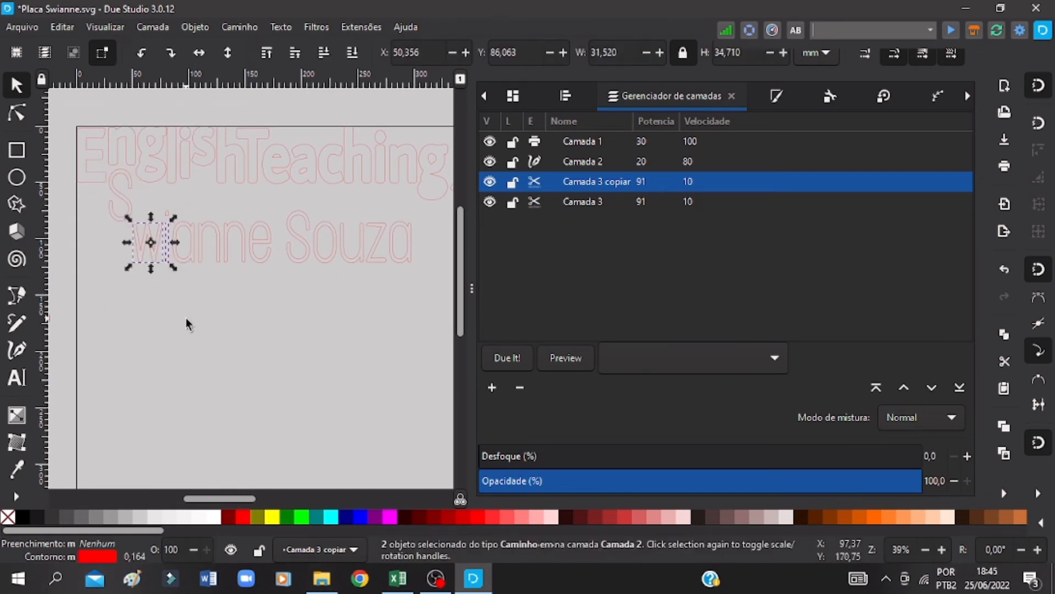
click(186, 318)
mouse_move(139, 234)
mouse_down()
mouse_move(87, 208)
mouse_move(89, 193)
mouse_move(95, 199)
mouse_up()
drag(196, 207, 222, 239)
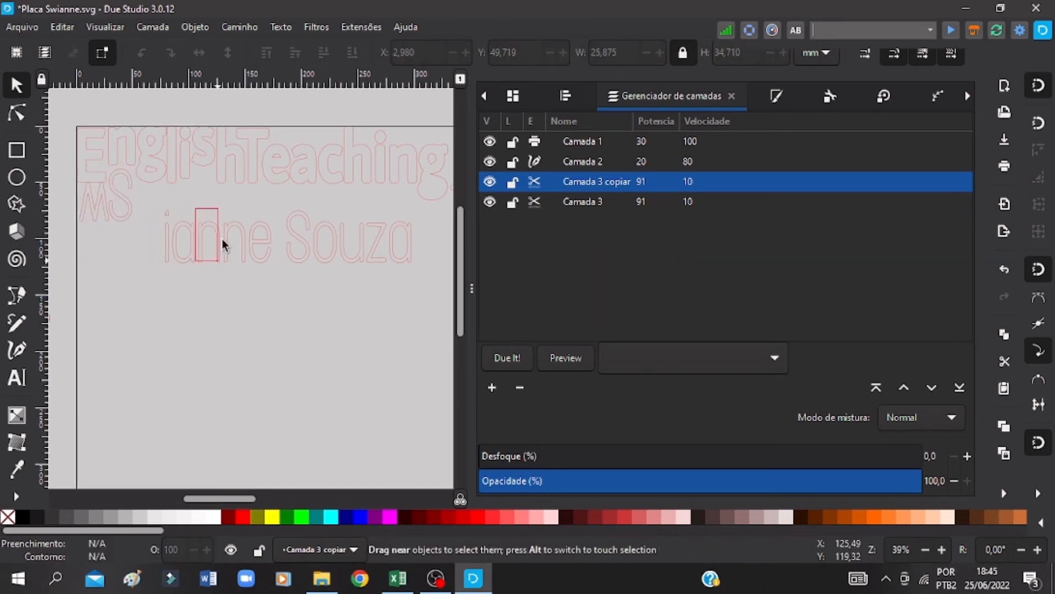
Step: Set the vertical position of the letters a and c in "Teaching" to 0
drag(284, 135, 348, 192)
drag(520, 52, 484, 53)
text(0)
key(Return)
Step: Move the stem of the name line's i aside below the lettering and place its dot within the capital E
click(168, 213)
key(ctrl+z)
mouse_move(168, 212)
mouse_down()
mouse_move(109, 262)
mouse_move(174, 203)
mouse_up()
drag(167, 237, 156, 338)
drag(180, 287, 120, 168)
key(Left)
key(Left)
key(Left)
key(Left)
key(Left)
key(Left)
key(Left)
key(Left)
key(Left)
key(Left)
key(Left)
key(Left)
key(Up)
key(Up)
Step: Move the first a and both n letters of the name line up beside the S, setting the second n higher
drag(154, 272, 197, 215)
drag(176, 227, 142, 190)
drag(189, 272, 248, 216)
mouse_move(221, 226)
mouse_down()
mouse_move(187, 196)
mouse_move(211, 211)
mouse_up()
key(Up)
key(Up)
key(Up)
key(Up)
key(Up)
key(Up)
key(Up)
key(Up)
key(Up)
key(Up)
key(Left)
key(Left)
key(Left)
key(Left)
key(Left)
key(Left)
click(212, 269)
Step: Rotate the i stem 90° and place it horizontally beneath the raised a and c of "Teaching"
click(155, 331)
key(ctrl+bracketright)
drag(165, 343, 353, 158)
Step: Move the e up beside the second n, and place the second S, rotated 90°, next to it
drag(243, 214, 278, 269)
drag(263, 236, 231, 198)
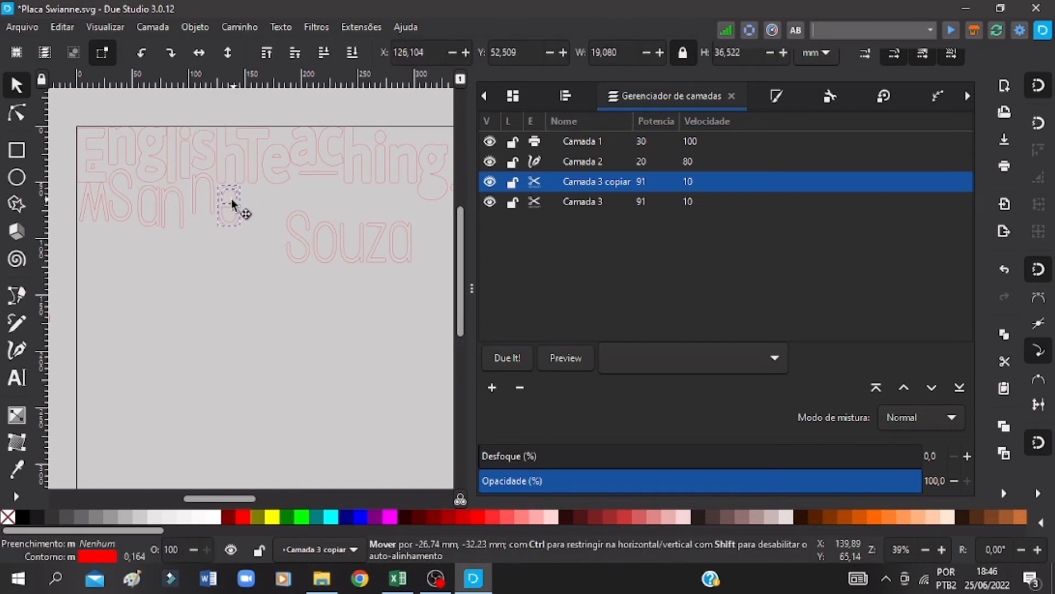
key(ctrl+bracketright)
key(ctrl+s)
mouse_move(280, 271)
mouse_down()
mouse_move(314, 207)
mouse_move(268, 189)
mouse_up()
Step: Move the last four letters of the name line up beneath "Teaching", with the o higher than the others
mouse_move(308, 271)
mouse_down()
mouse_move(337, 198)
mouse_move(419, 272)
mouse_up()
drag(339, 242, 333, 186)
key(ctrl+s)
key(Up)
key(Up)
key(Up)
key(Up)
key(Up)
key(Up)
key(Up)
key(Up)
key(Up)
key(Up)
key(Up)
key(Up)
key(Up)
key(Up)
key(Left)
key(Left)
key(Left)
key(Left)
key(Left)
click(289, 345)
Step: Set the vertical position of the final n and g of "Teaching" to 0 and save the drawing
drag(242, 498, 262, 498)
click(347, 188)
drag(346, 188, 325, 188)
click(335, 247)
click(349, 187)
click(399, 248)
mouse_move(379, 124)
mouse_down()
mouse_move(276, 206)
mouse_move(292, 180)
mouse_move(276, 205)
mouse_up()
key(ctrl+s)
click(444, 58)
key(Tab)
Step: Select all the rearranged letters and move them to layer Camada 3
drag(240, 498, 218, 498)
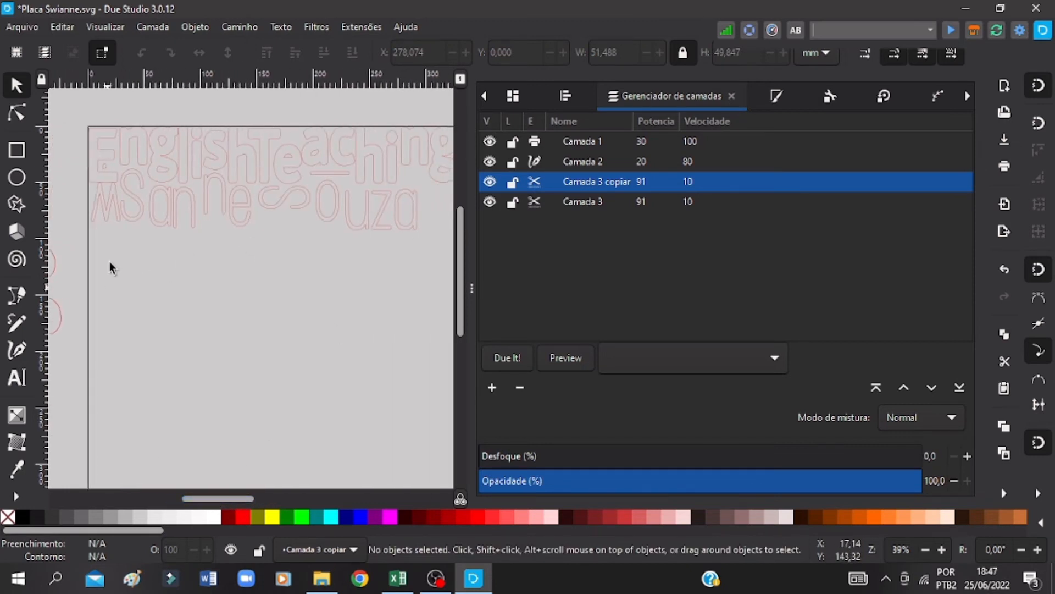
drag(108, 287, 440, 101)
drag(381, 175, 380, 175)
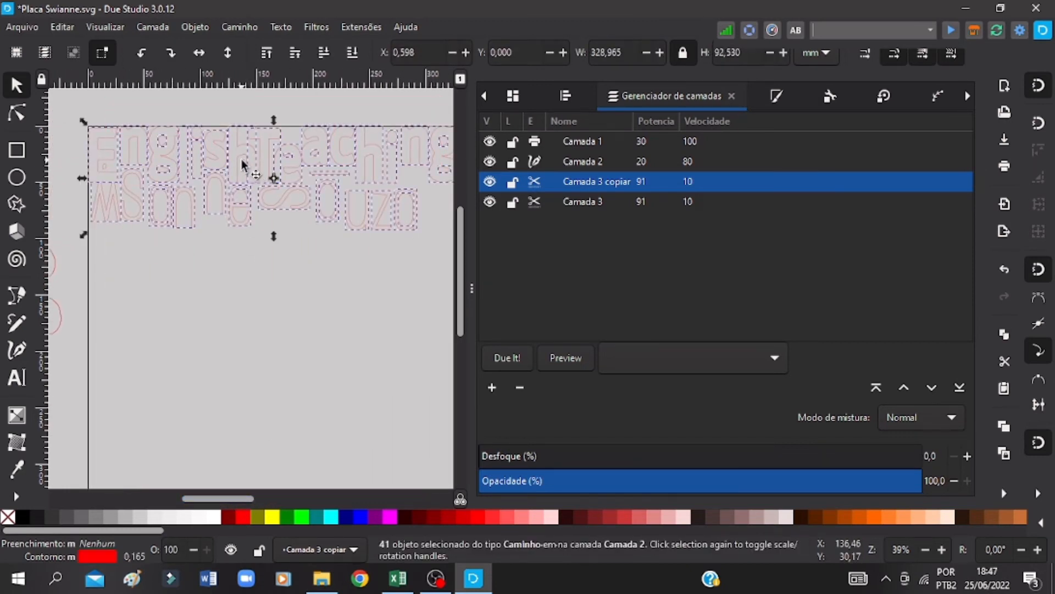
right_click(244, 167)
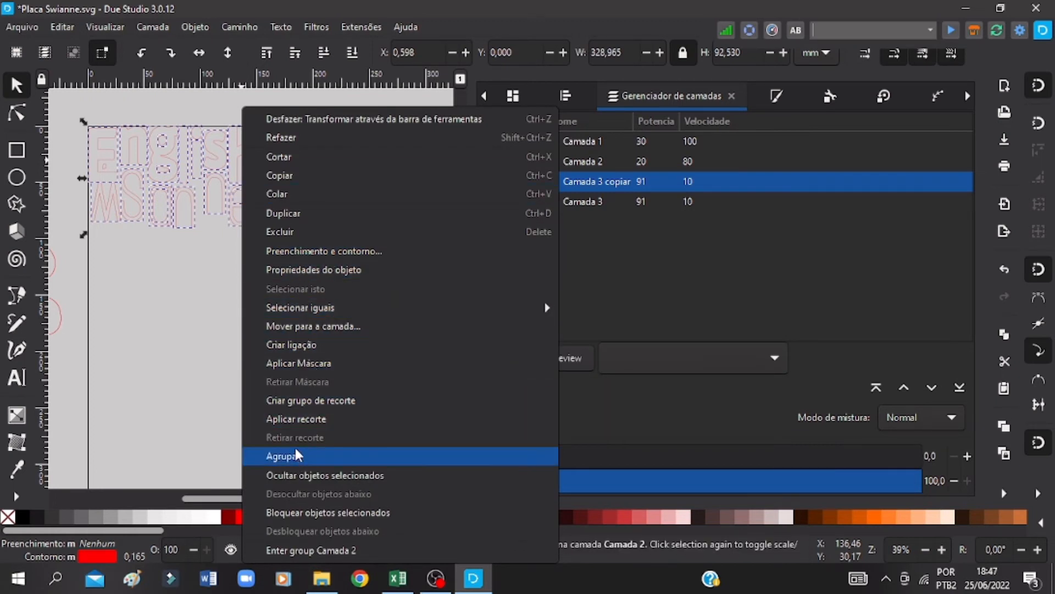
click(326, 327)
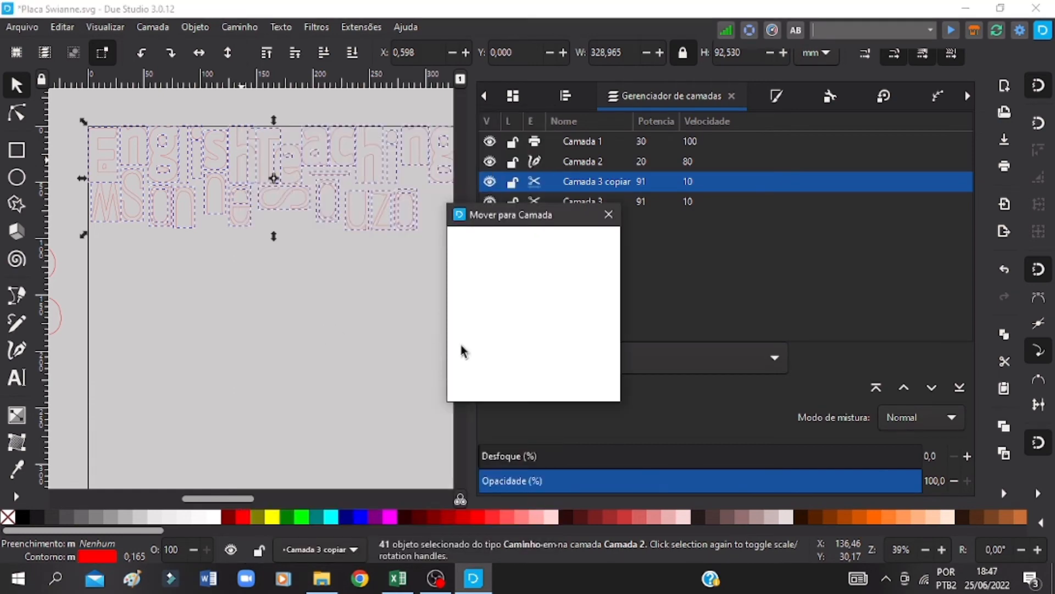
double_click(535, 306)
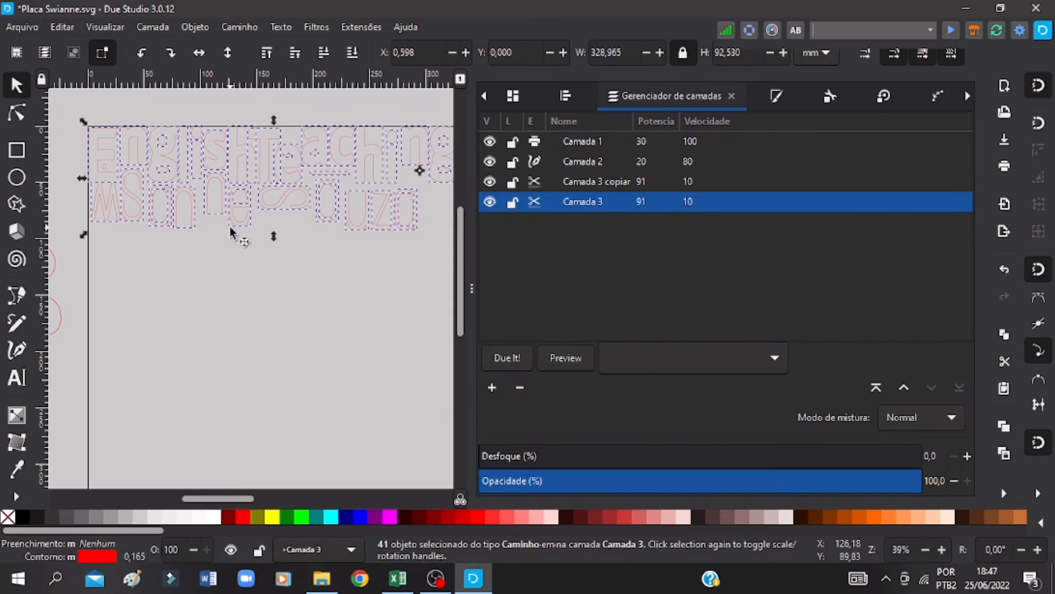
Step: Move the small dot path within the capital E to layer Camada 3
click(106, 172)
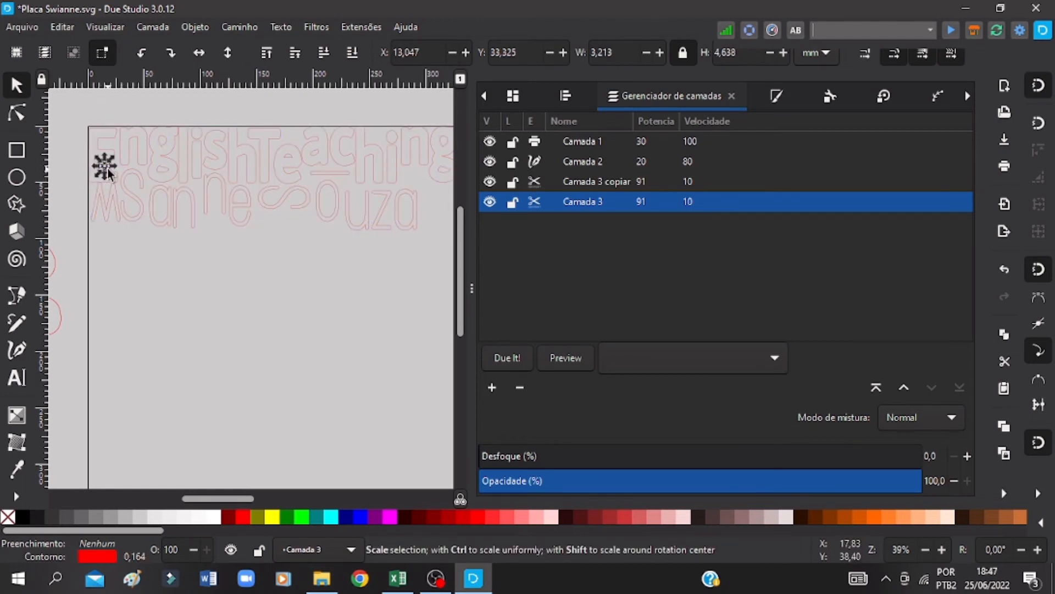
right_click(110, 175)
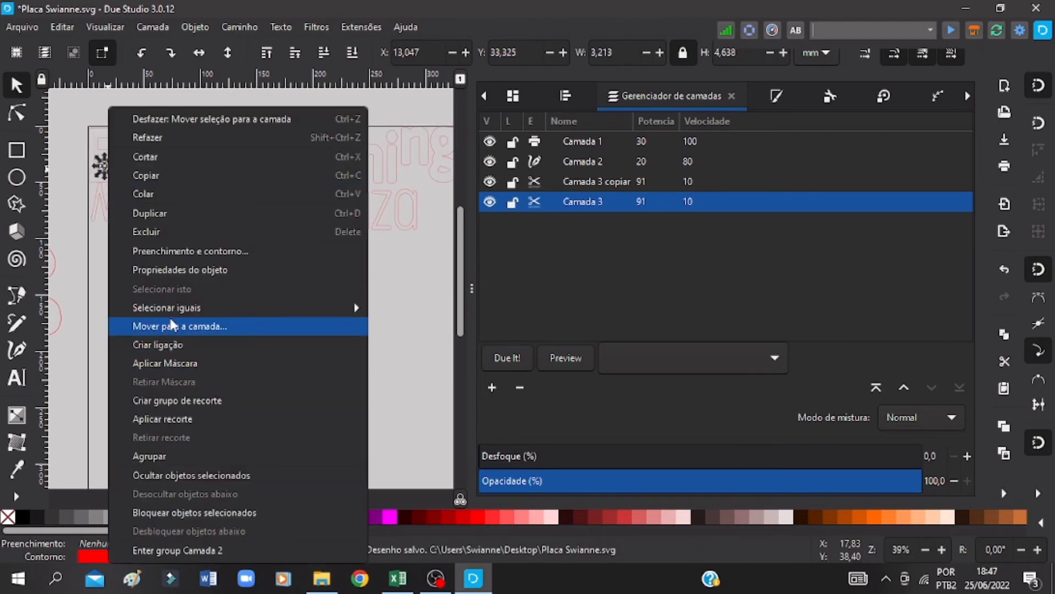
mouse_move(174, 315)
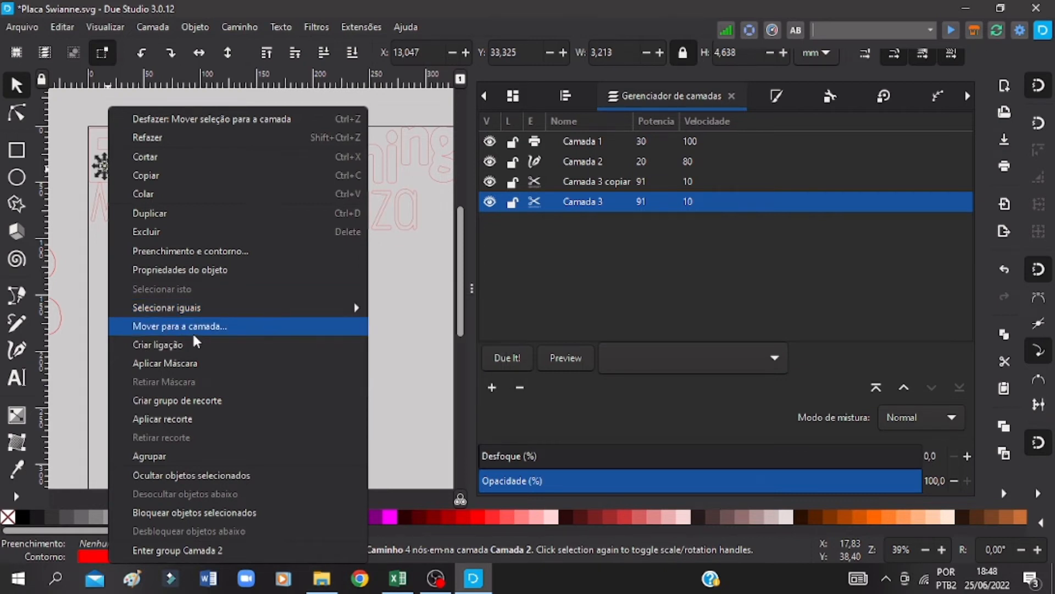
click(90, 277)
Step: Select all the lettering on Camada 3, save the drawing, and request the job preview
drag(90, 275, 459, 123)
click(562, 360)
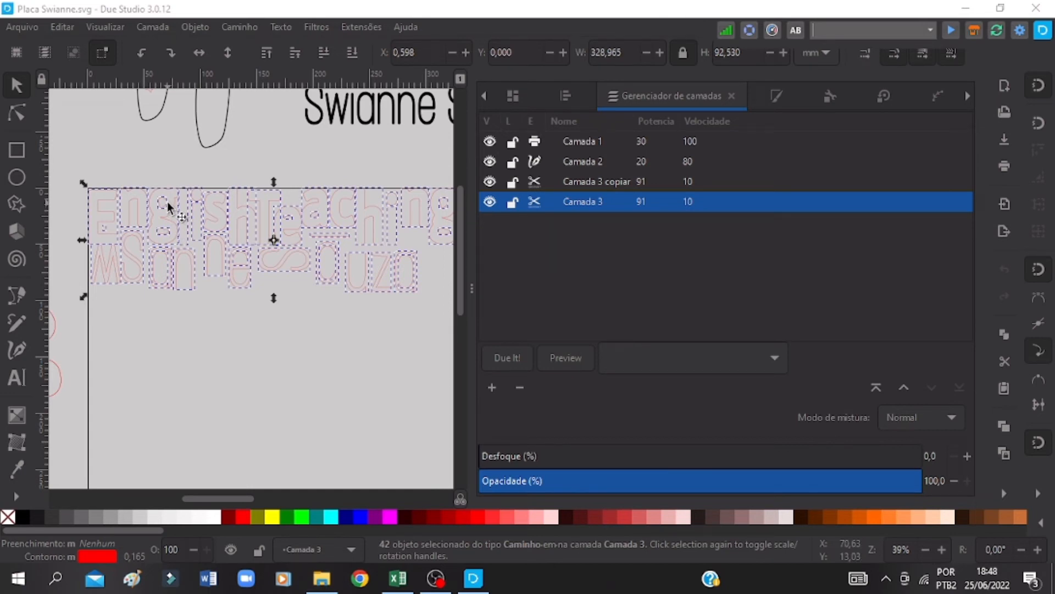
key(ctrl+s)
click(572, 369)
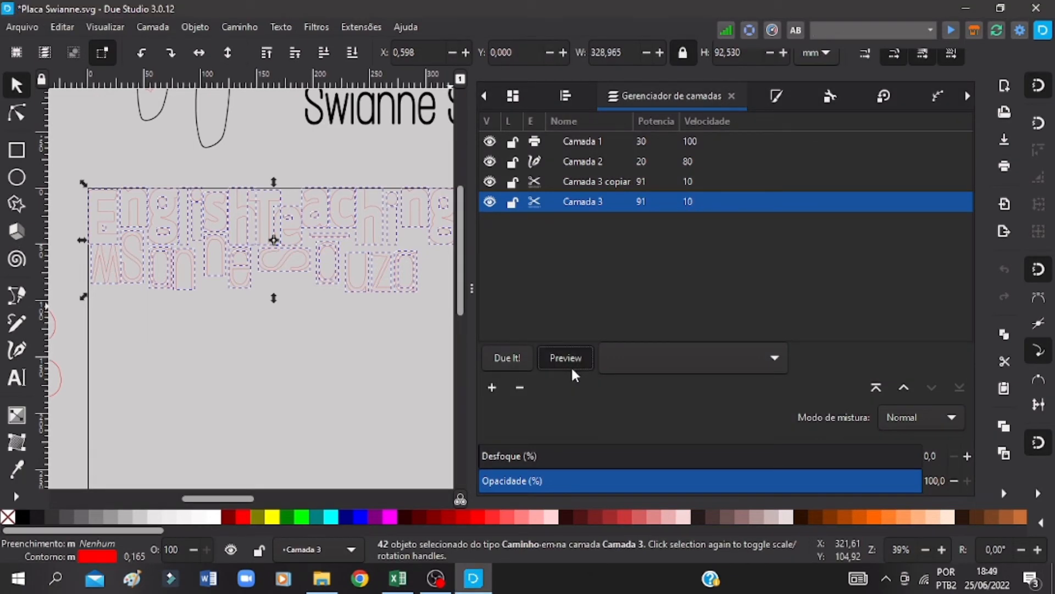